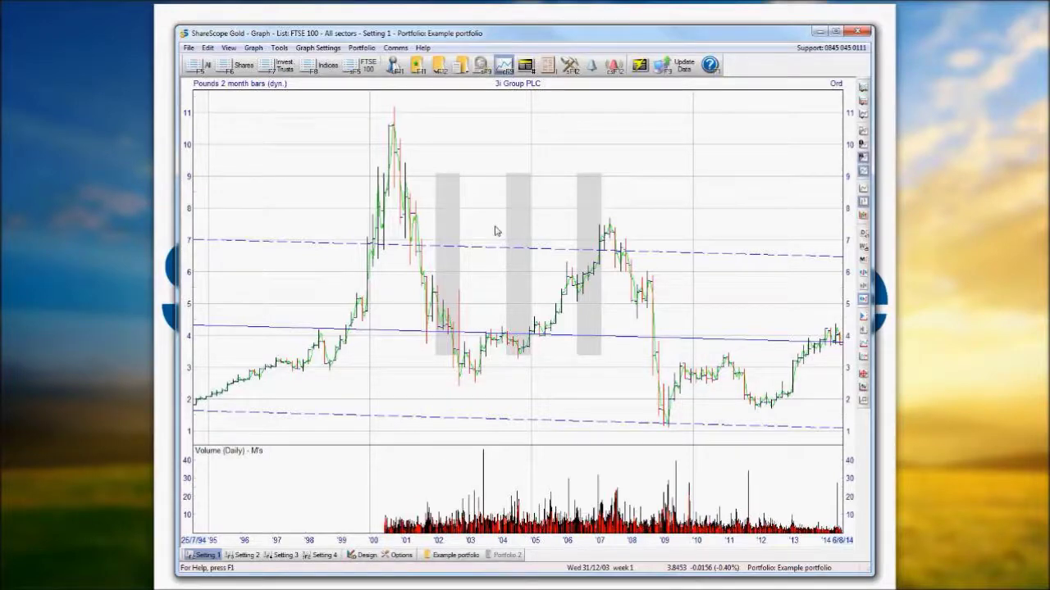
- Switch between 3i Group PLC's details, the FTSE 100 list and the share's graph, ending on the list
key("F10")
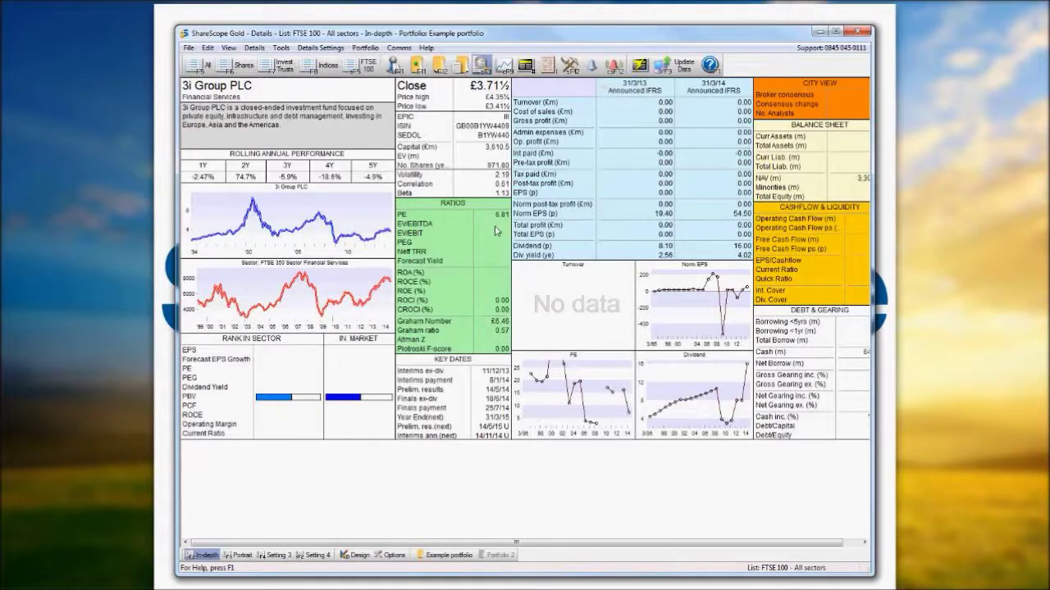
key("F9")
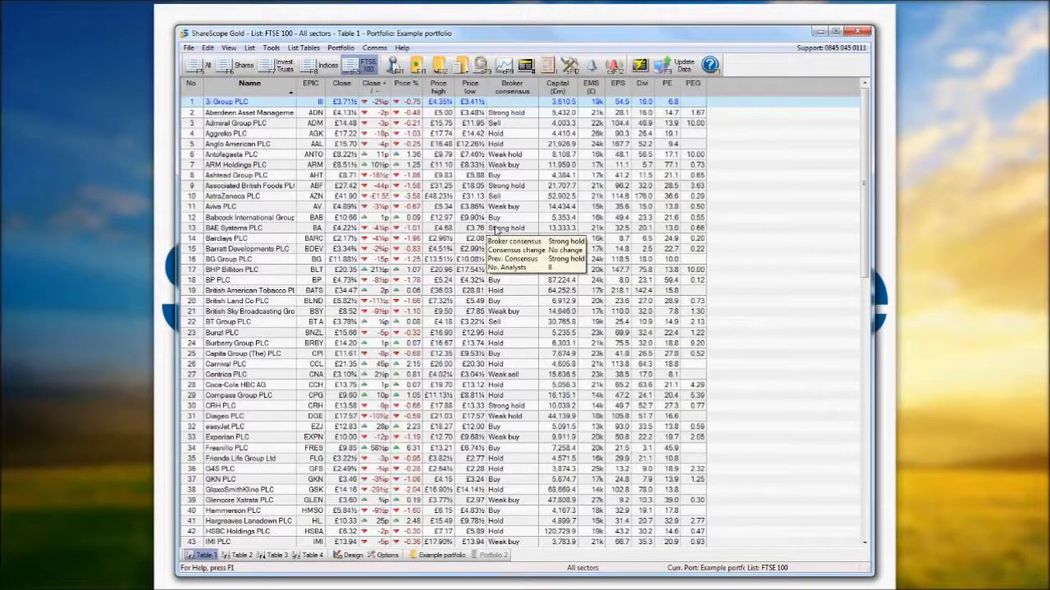
key("F3")
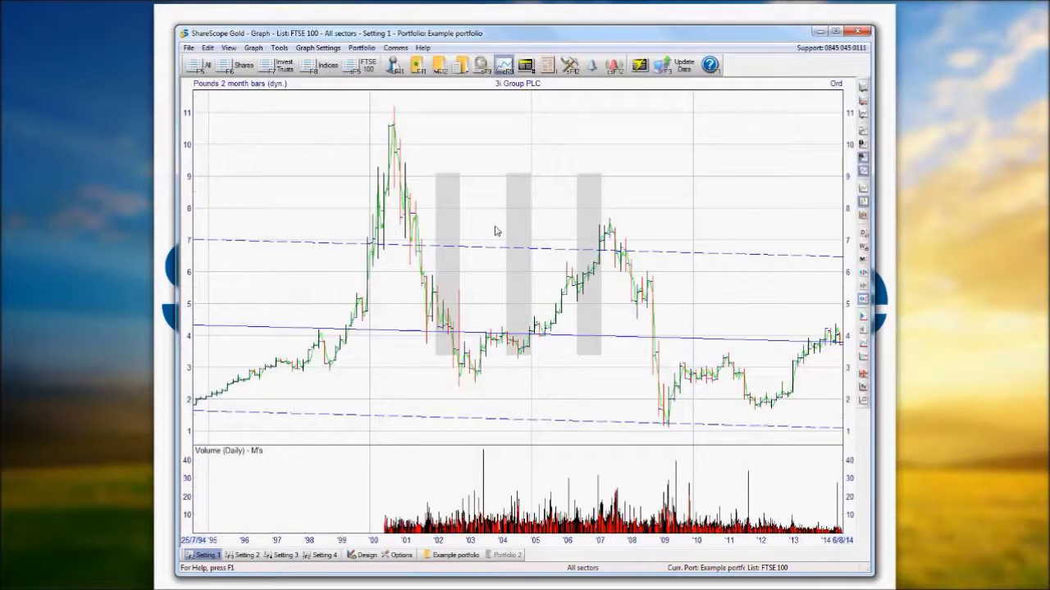
key("F2")
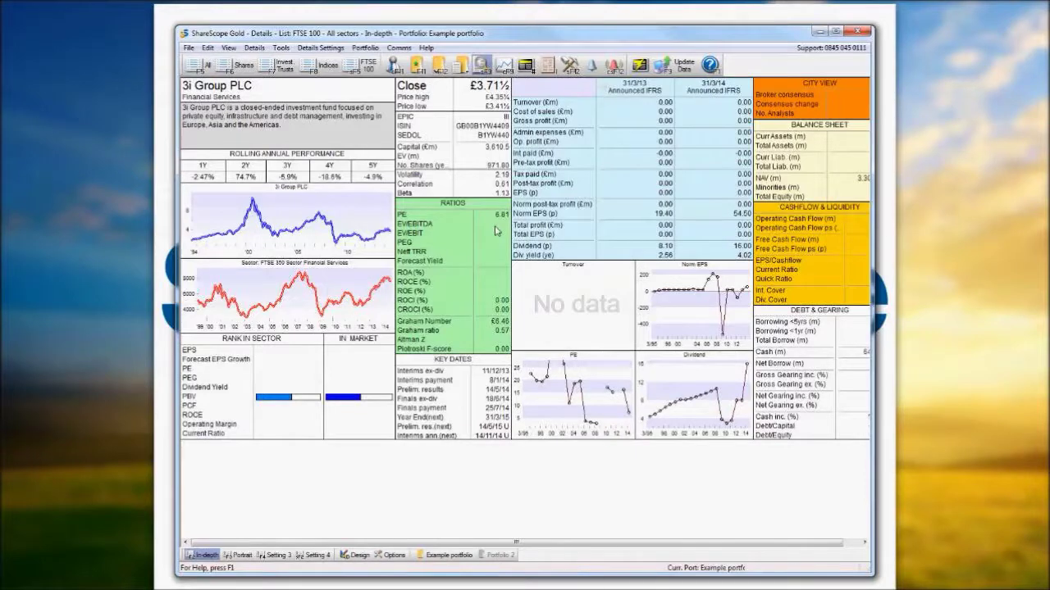
key("Escape")
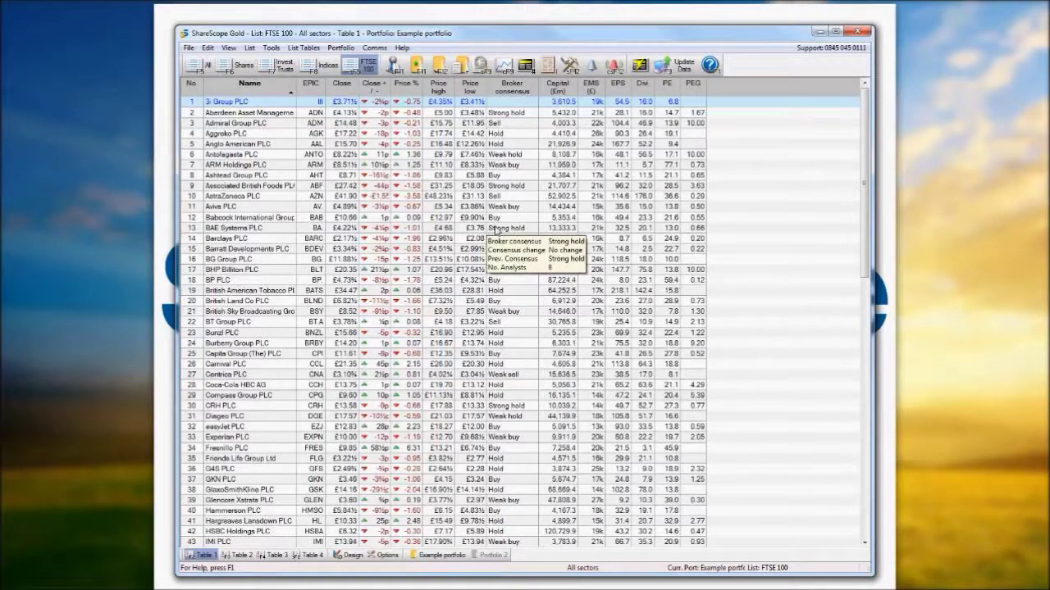
- Open 3i Group PLC's details and price graph from the FTSE 100 list, and return to the list
key("Return")
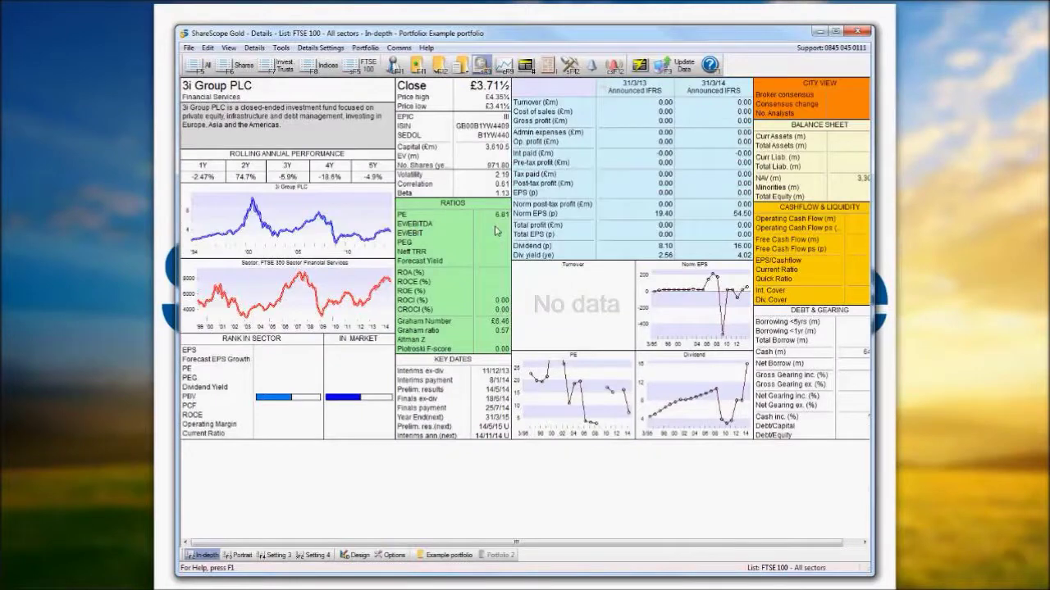
key("F9")
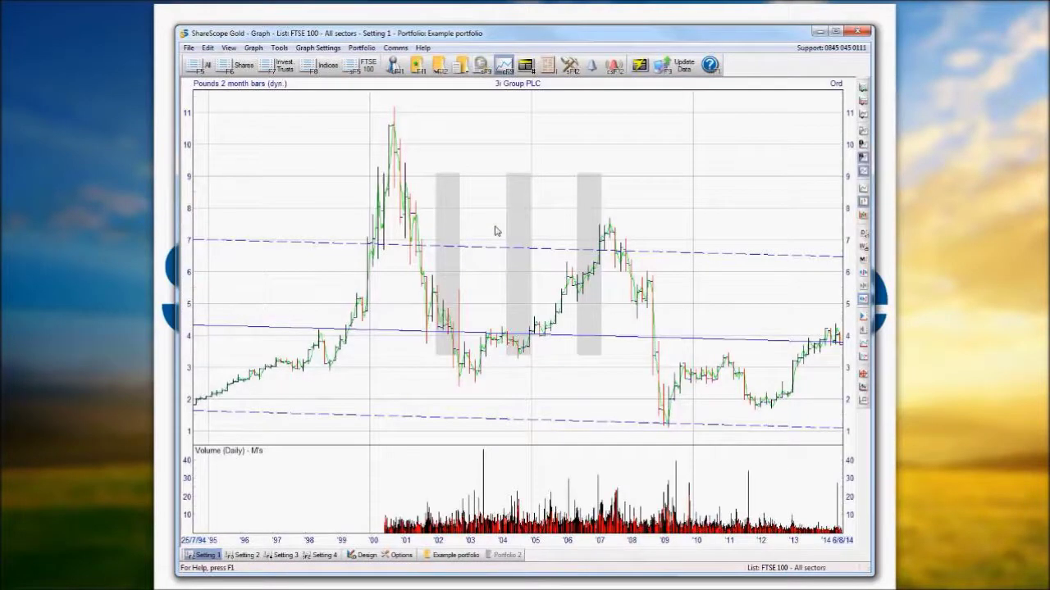
key("Escape")
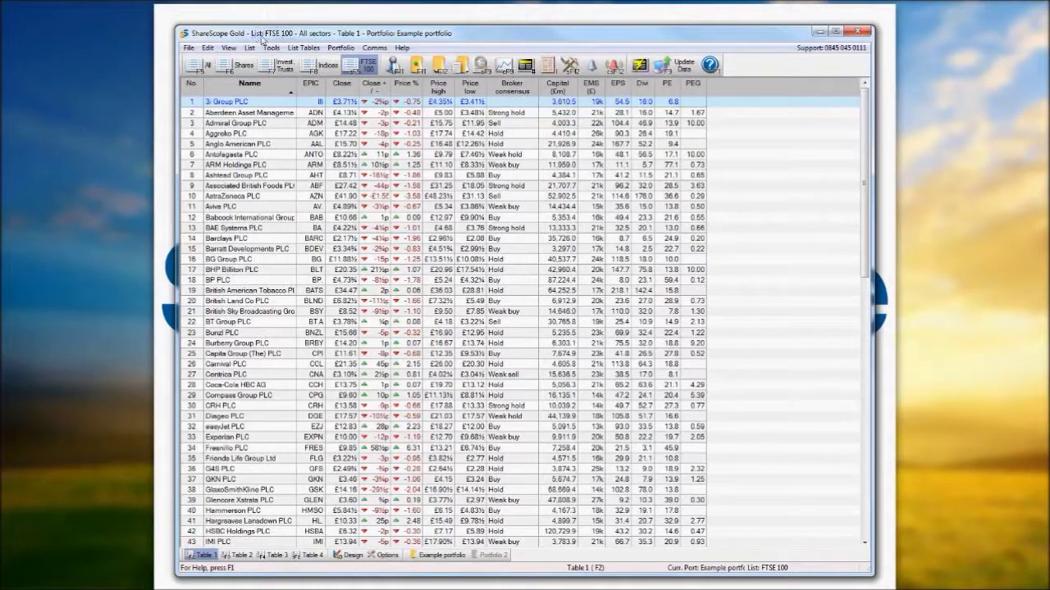
double_click(335, 105)
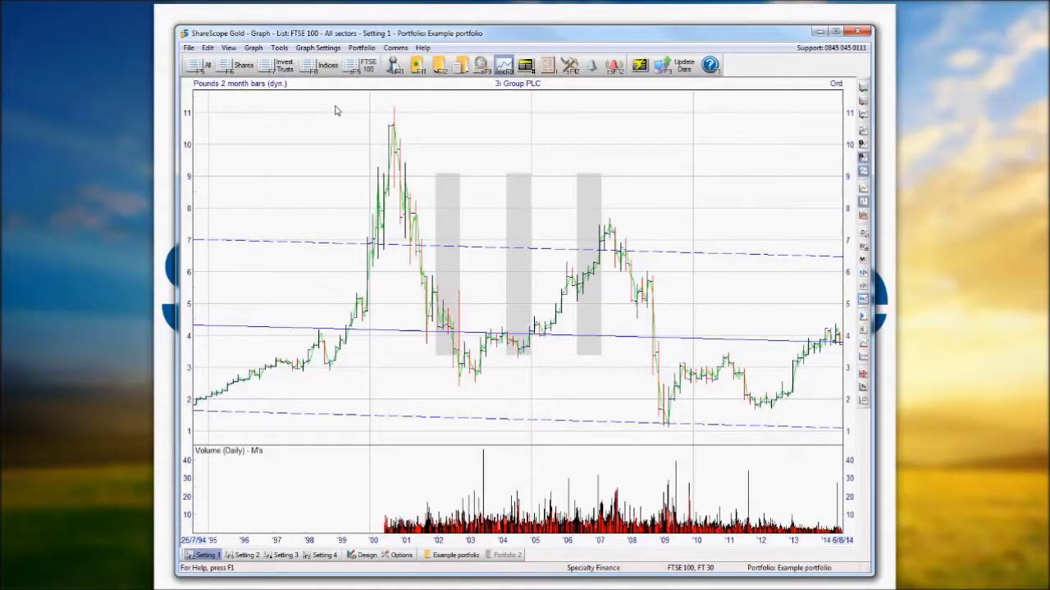
double_click(335, 111)
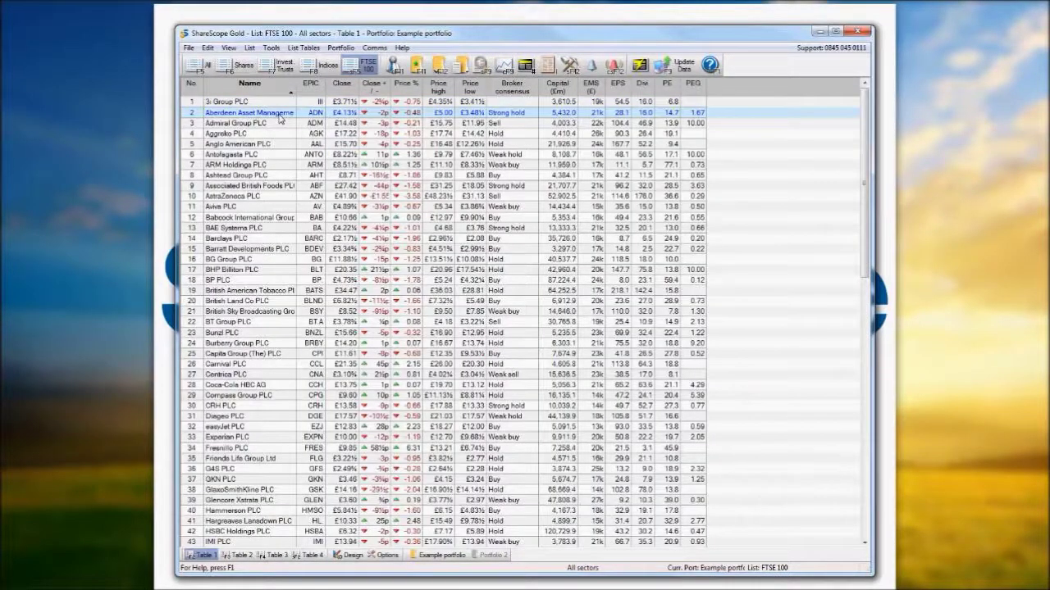
- Open Aberdeen Asset Management PLC's graph and step through the following shares' graphs to Ashtead Group PLC
double_click(279, 115)
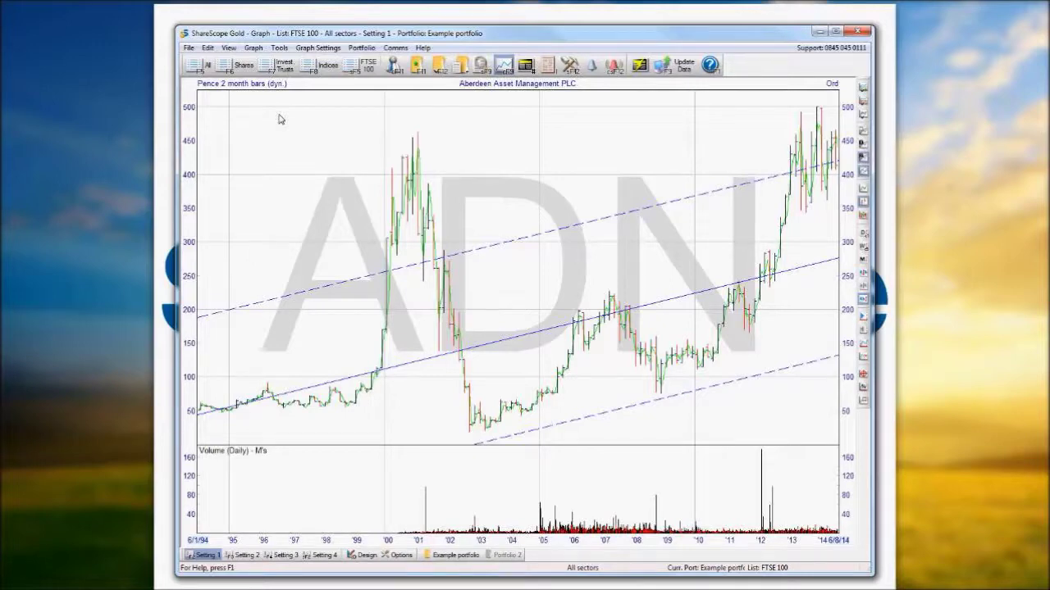
key("Down")
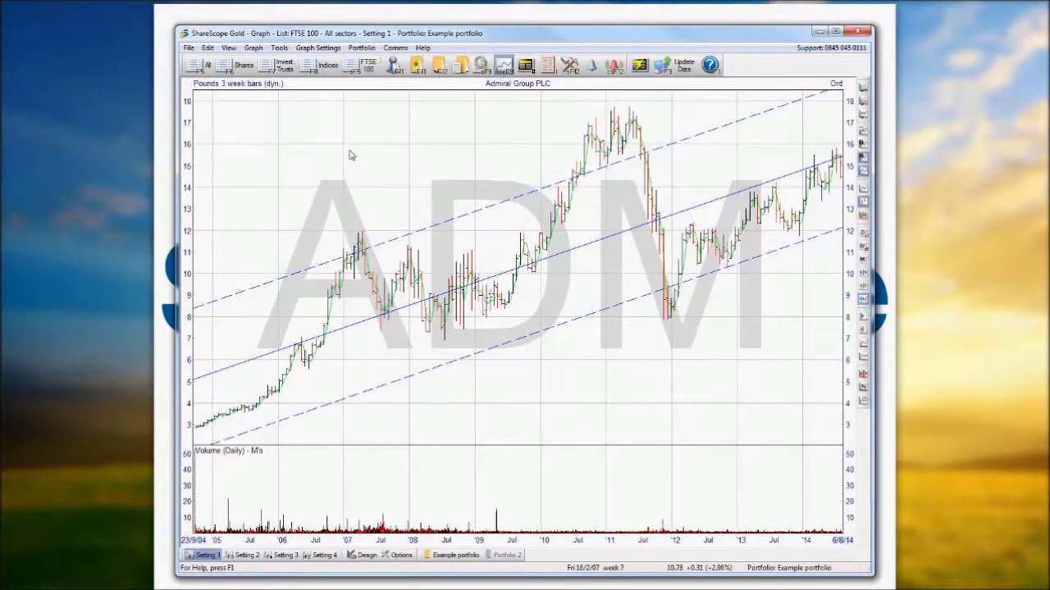
key("Page_Down")
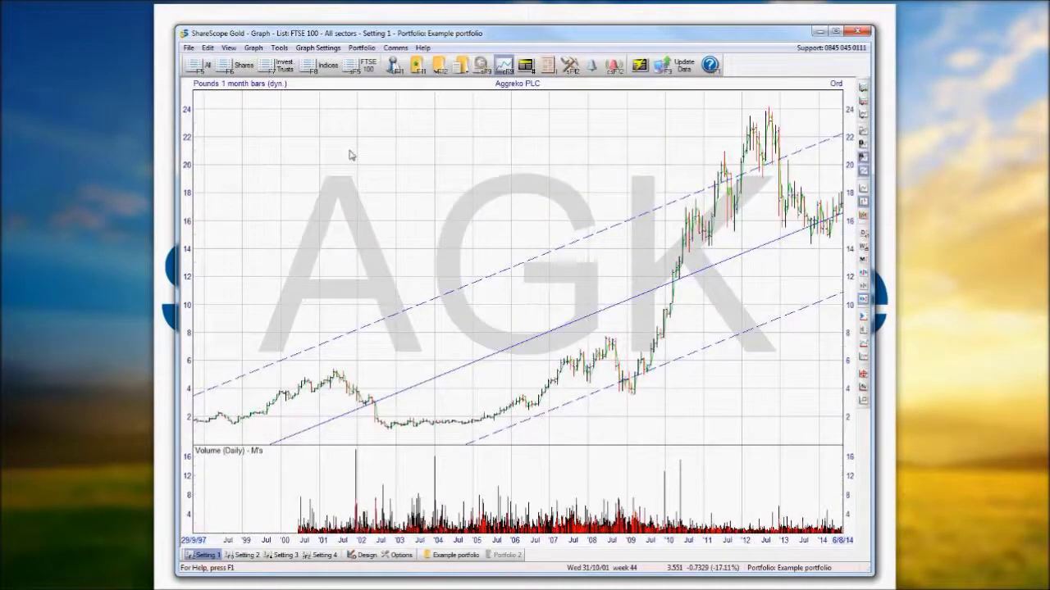
key("Page_Down")
key("Page_Down")
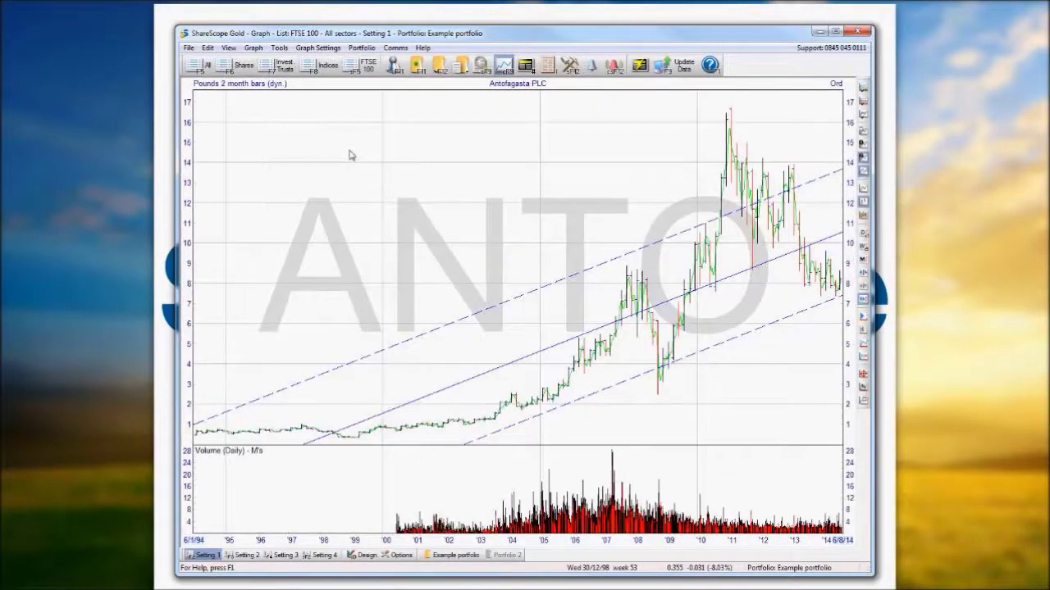
key("Page_Down")
key("Page_Down")
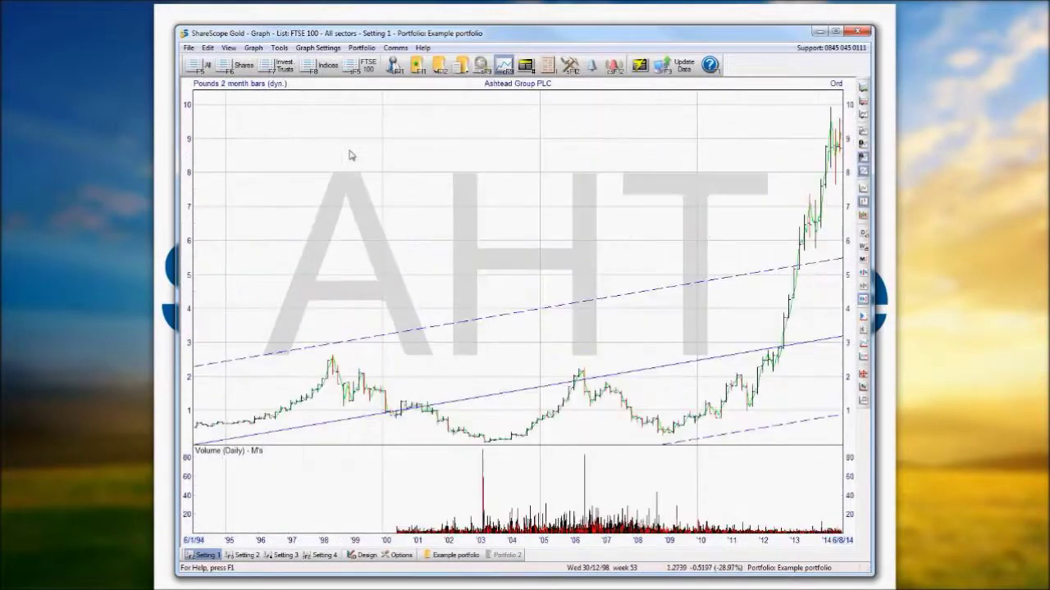
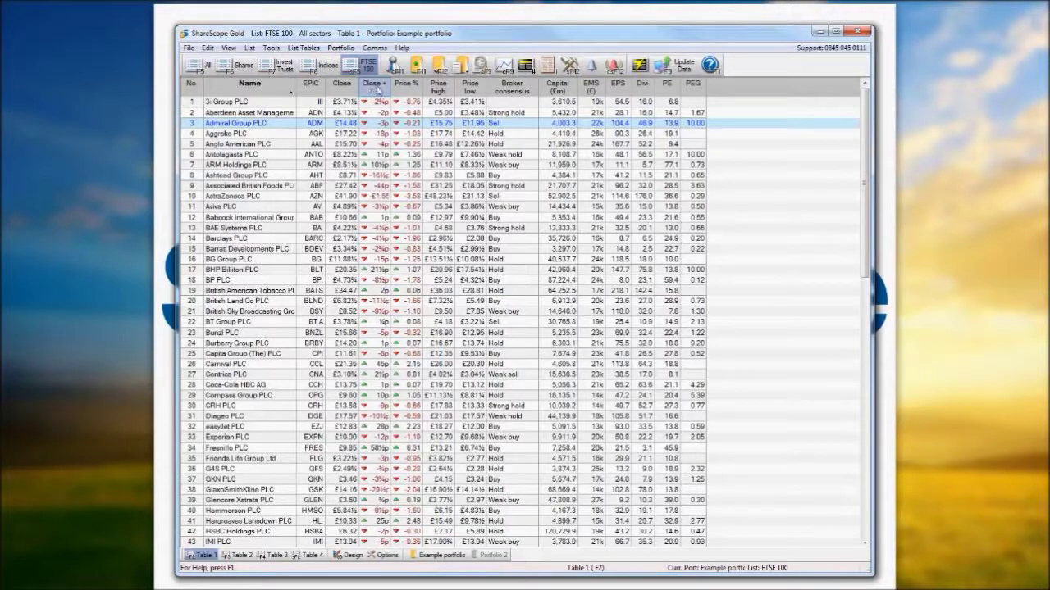
- Sort the FTSE 100 list by Close +/- in both directions, and finally by Price % from highest to lowest
left_click(377, 89)
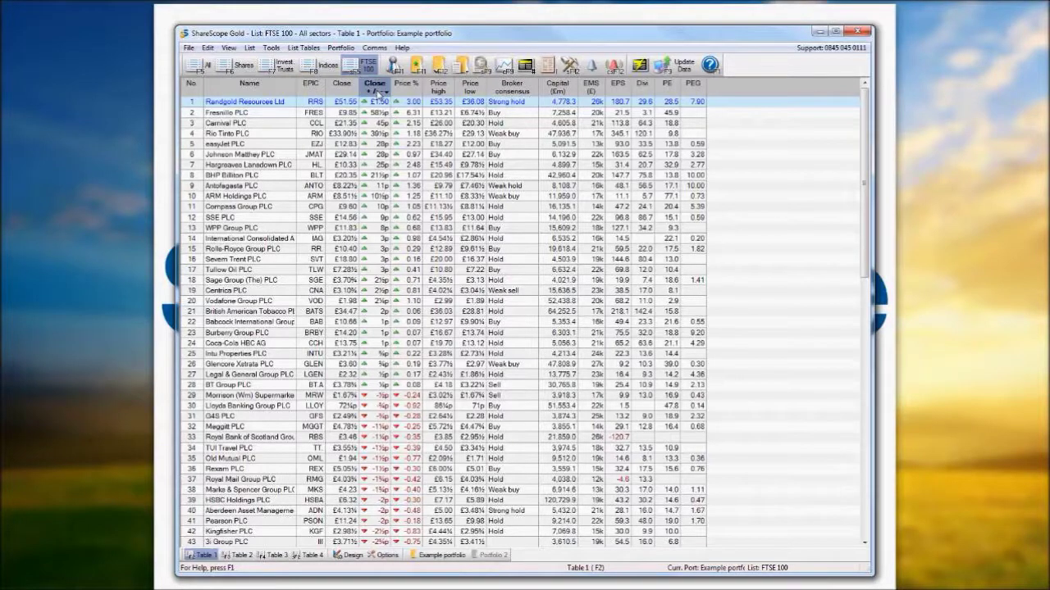
left_click(378, 90)
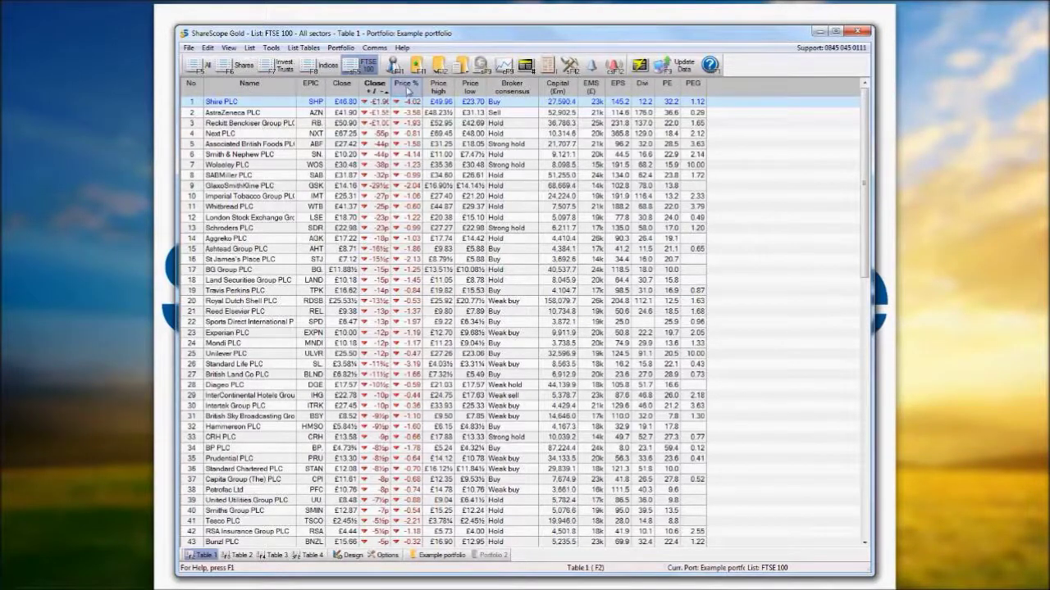
left_click(408, 89)
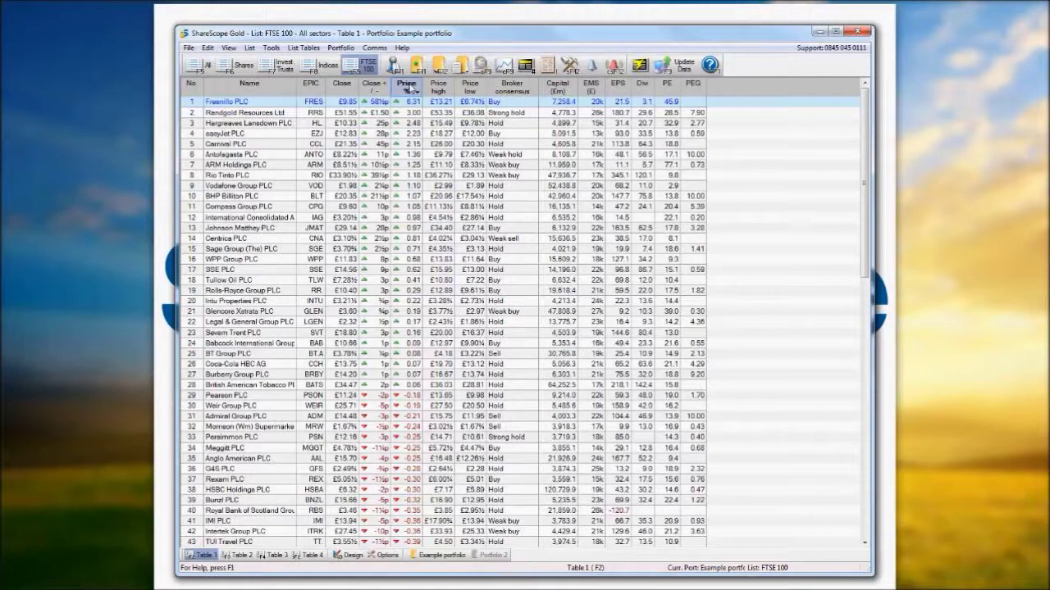
left_click(407, 88)
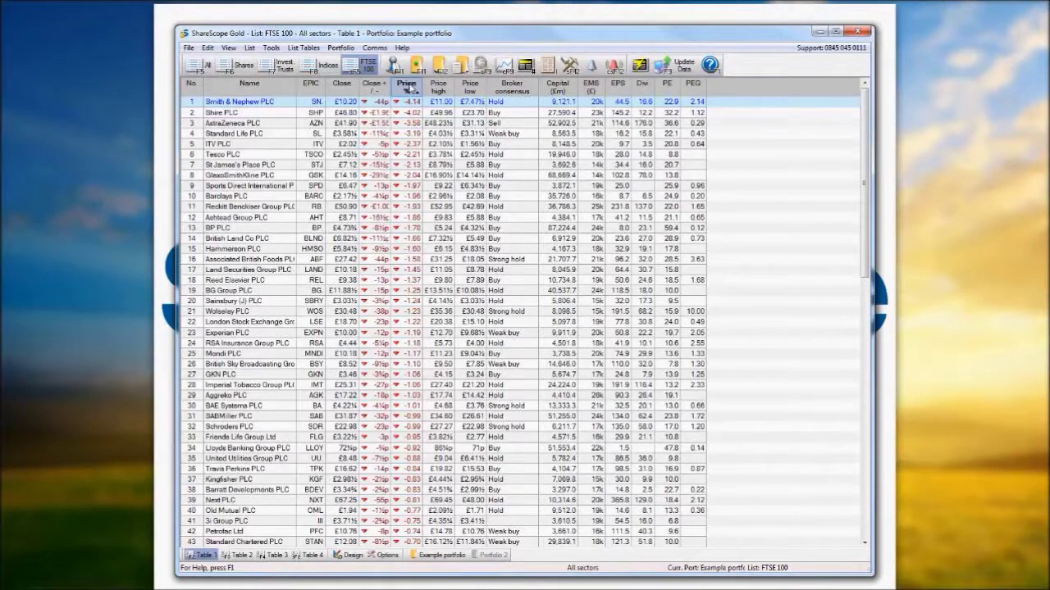
left_click(409, 88)
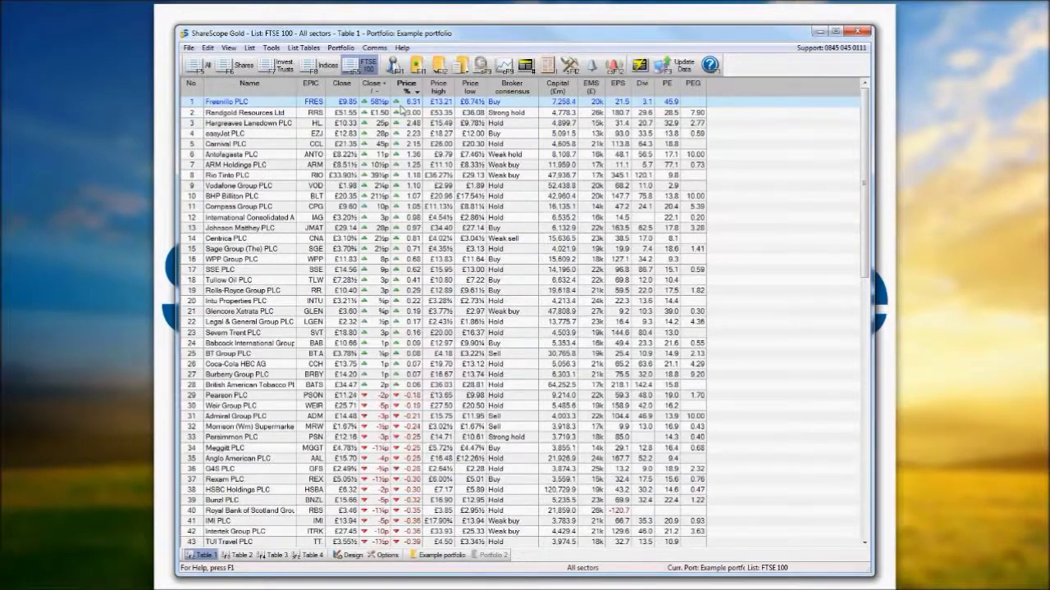
- Open Fresnillo PLC's graph and step forward through the sorted shares' graphs to International Consolidated Airlines Group SA
key("F9")
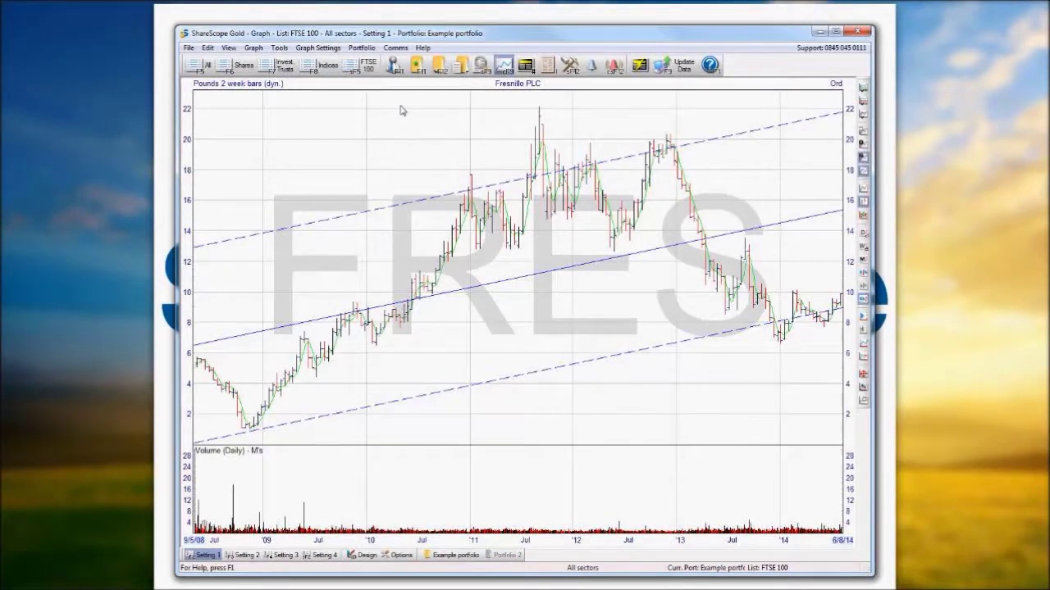
key("Down")
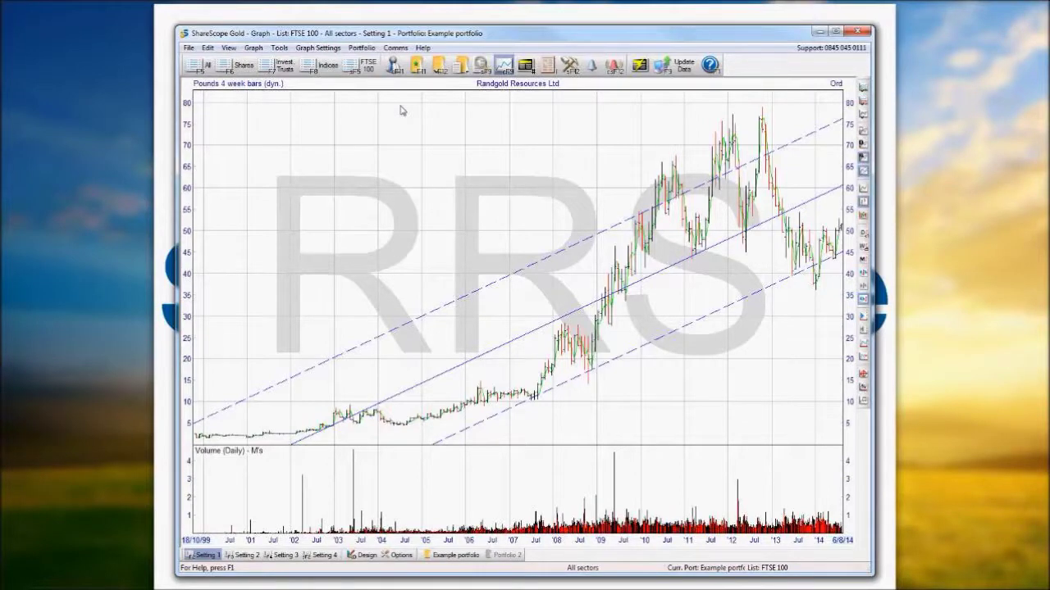
key("space")
key("space")
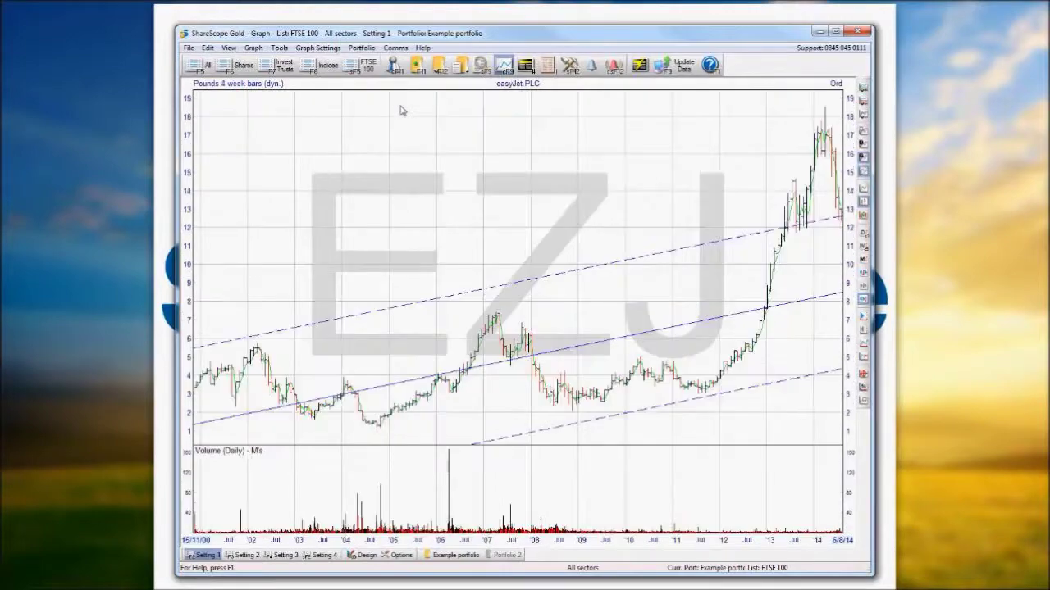
key("space")
key("space")
key("space")
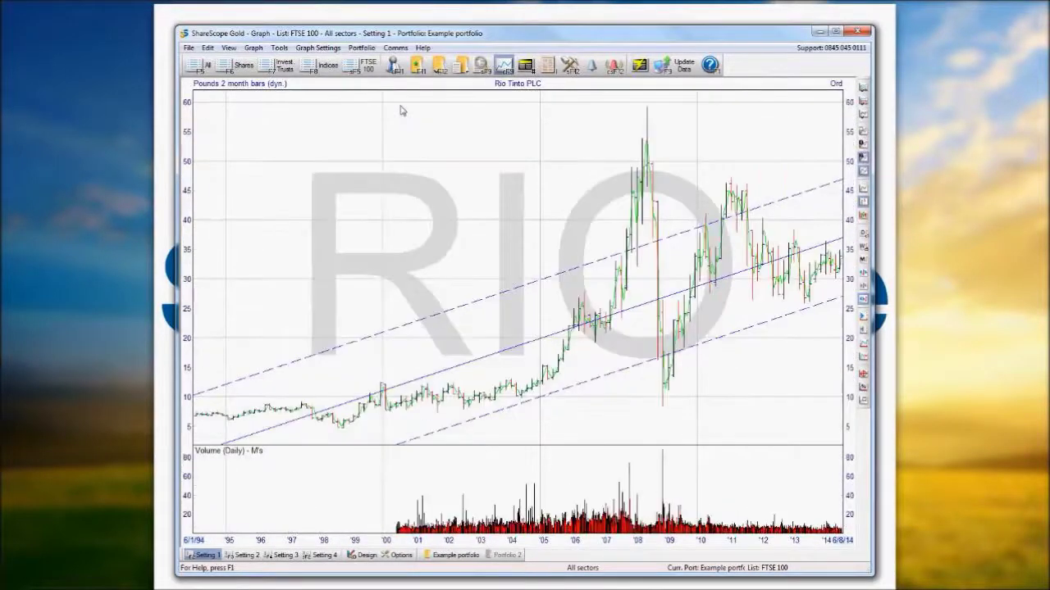
key("space")
key("space")
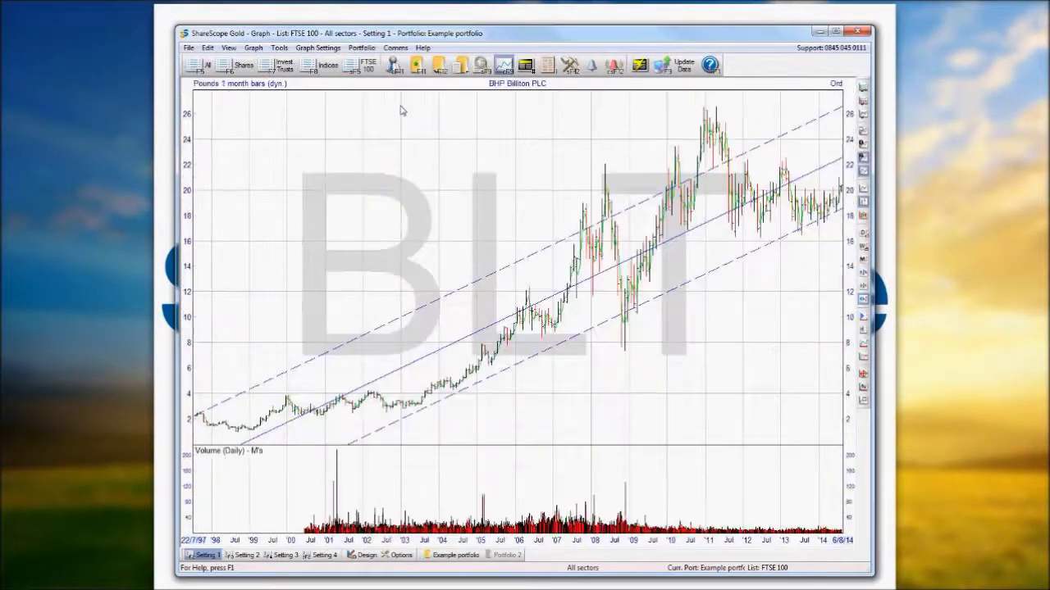
key("space")
key("space")
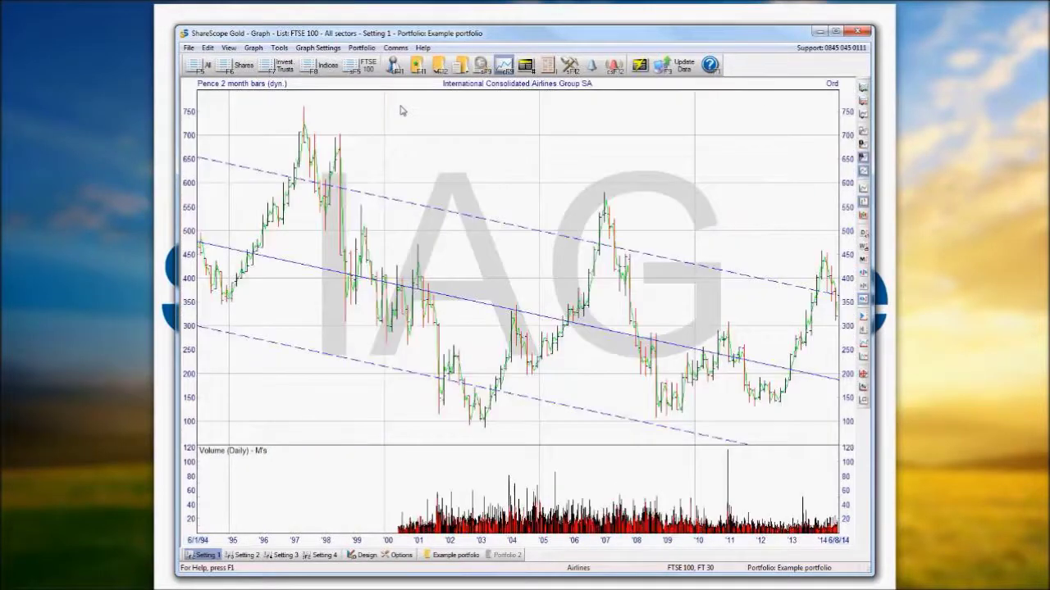
- Step back to BHP Billiton PLC's graph and return to the FTSE 100 list
key("space")
key("space")
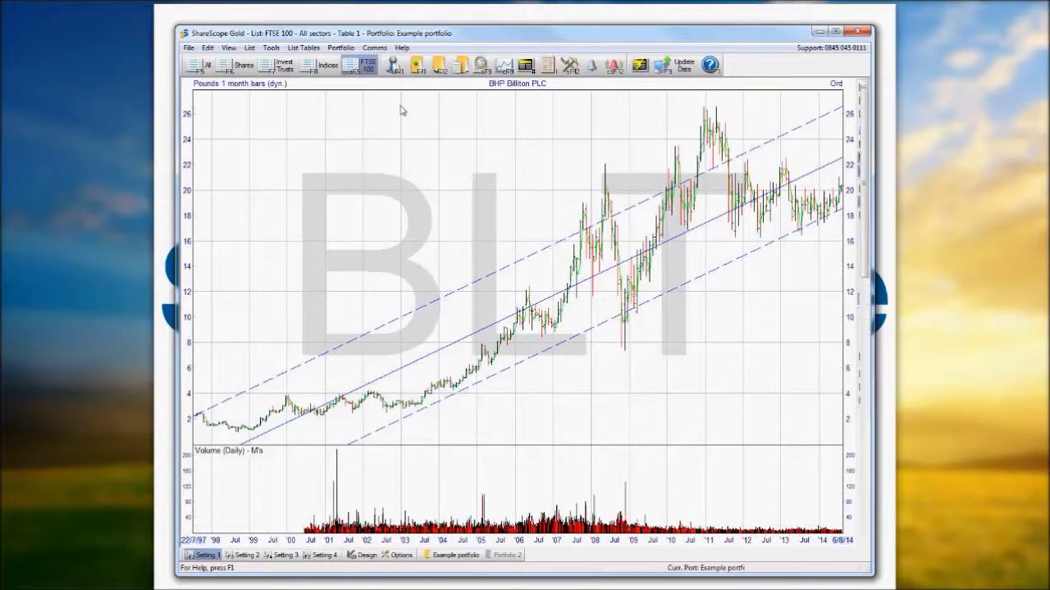
key("Escape")
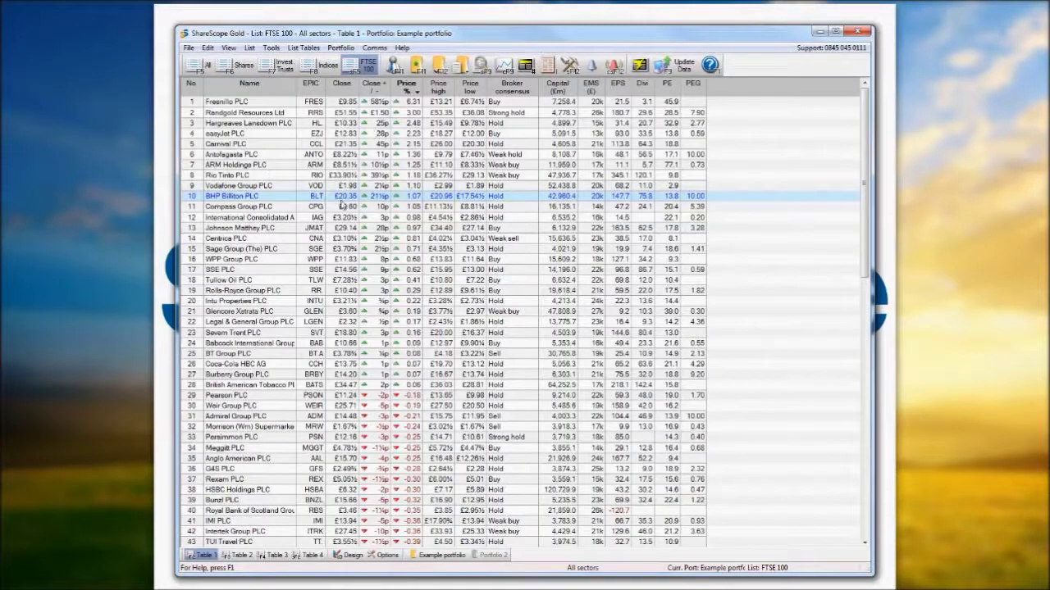
- Open BHP Billiton PLC's details from the list and browse other companies' details, ending on Antofagasta PLC
mouse_move(343, 204)
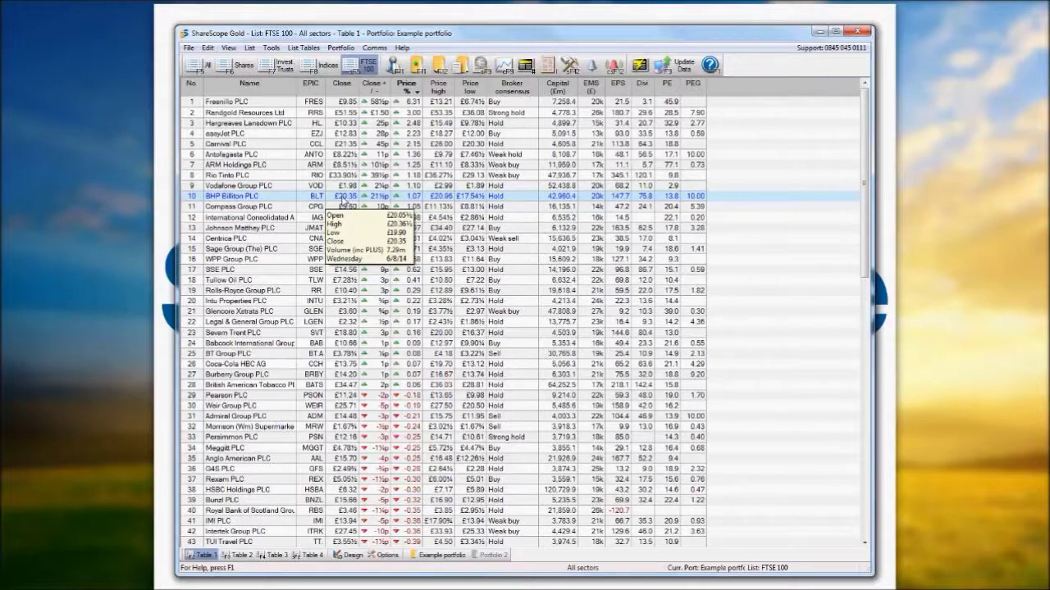
double_click(342, 202)
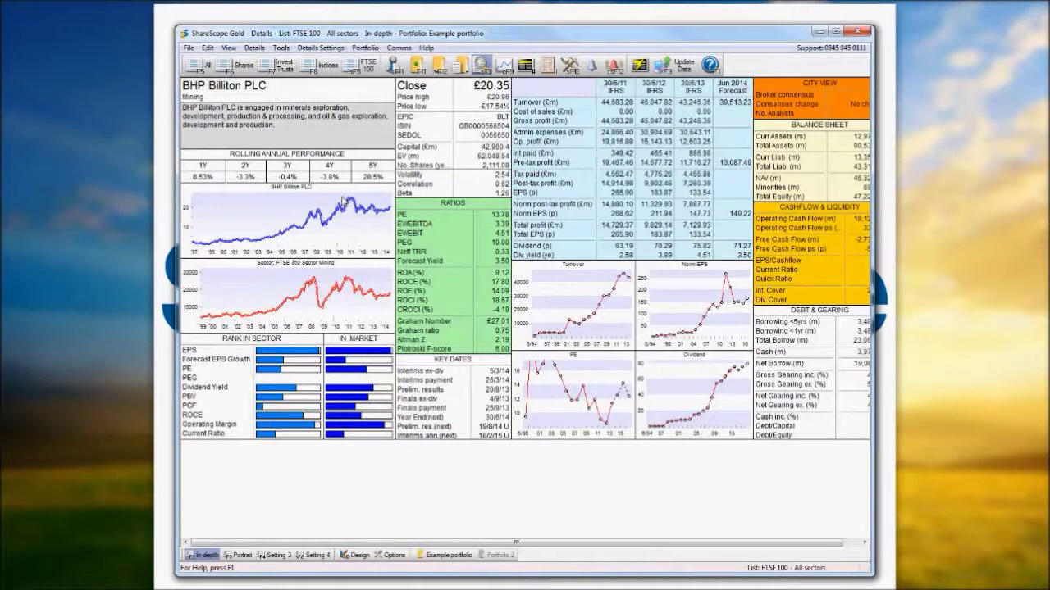
scroll(342, 201, "down", 15)
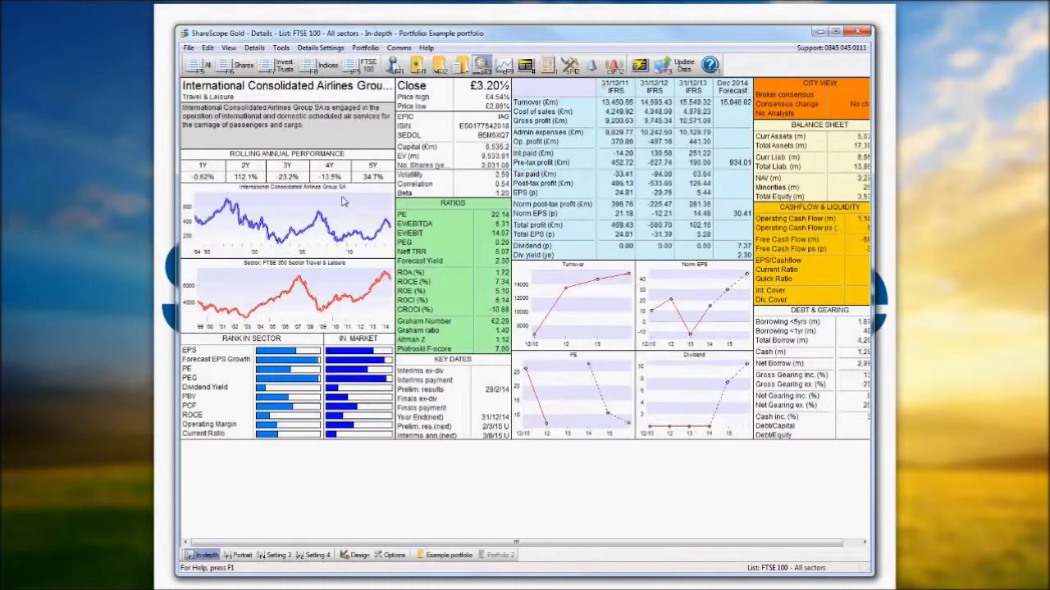
scroll(343, 202, "down", 20)
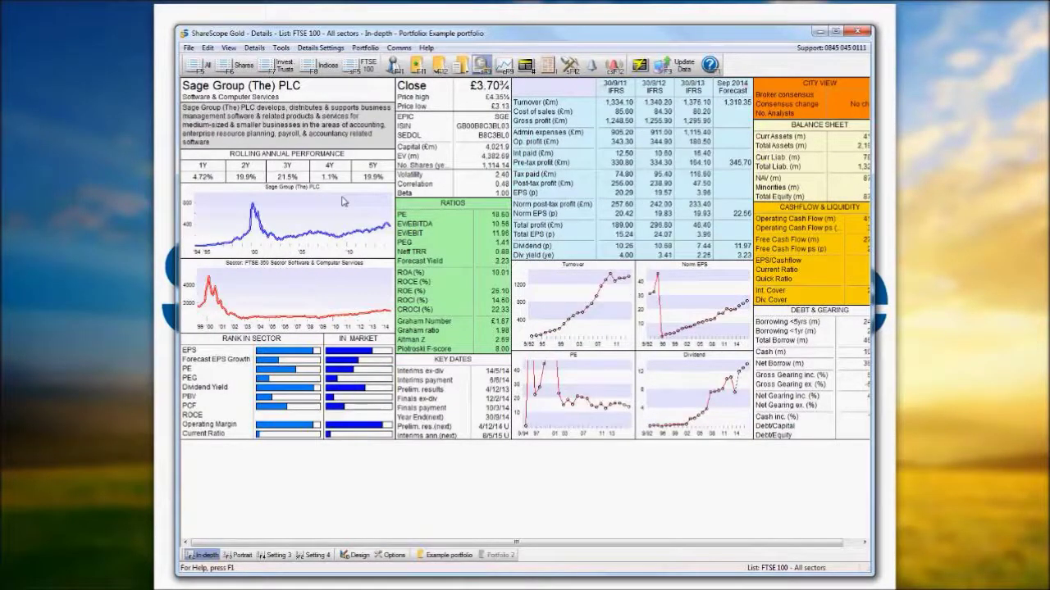
scroll(342, 202, "down", 10)
scroll(343, 202, "down", 20)
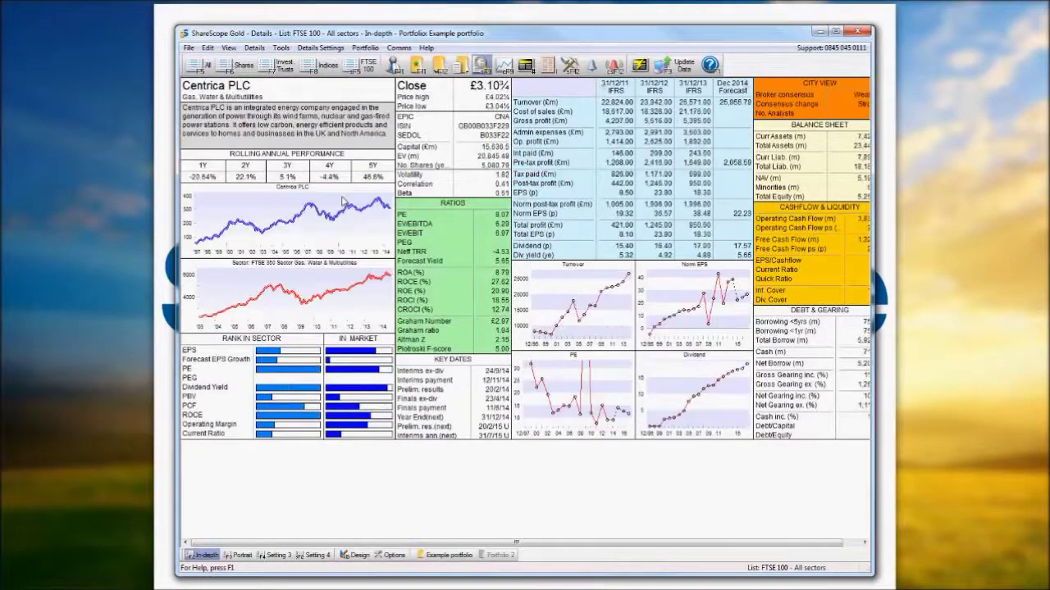
scroll(343, 201, "down", 10)
scroll(343, 202, "down", 10)
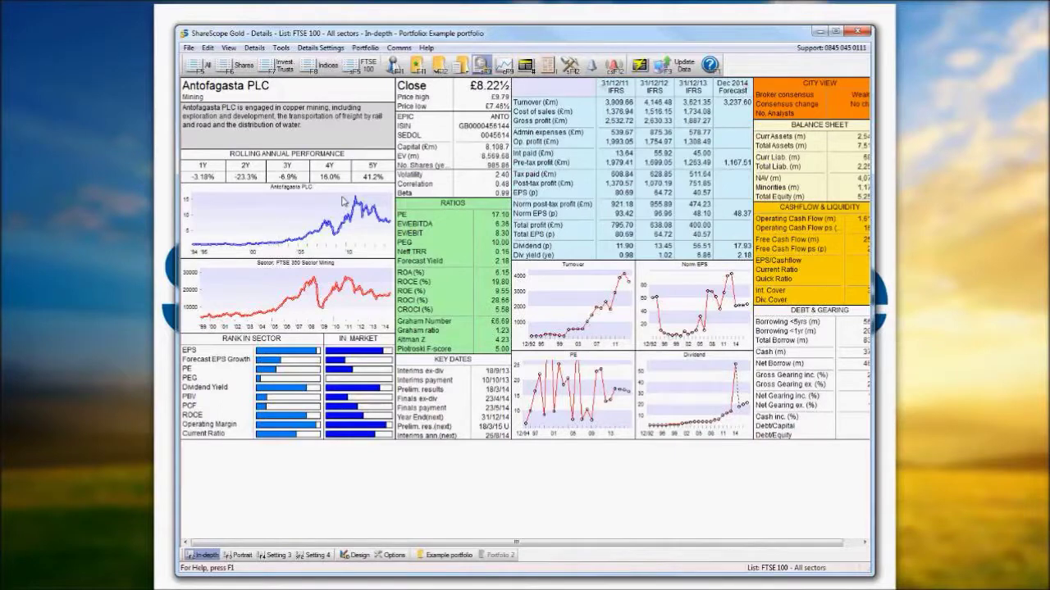
- Return to the FTSE 100 list and find Glencore Xstrata PLC by searching "g" and Tullow Oil PLC by searching "tul"
key("shift+F5")
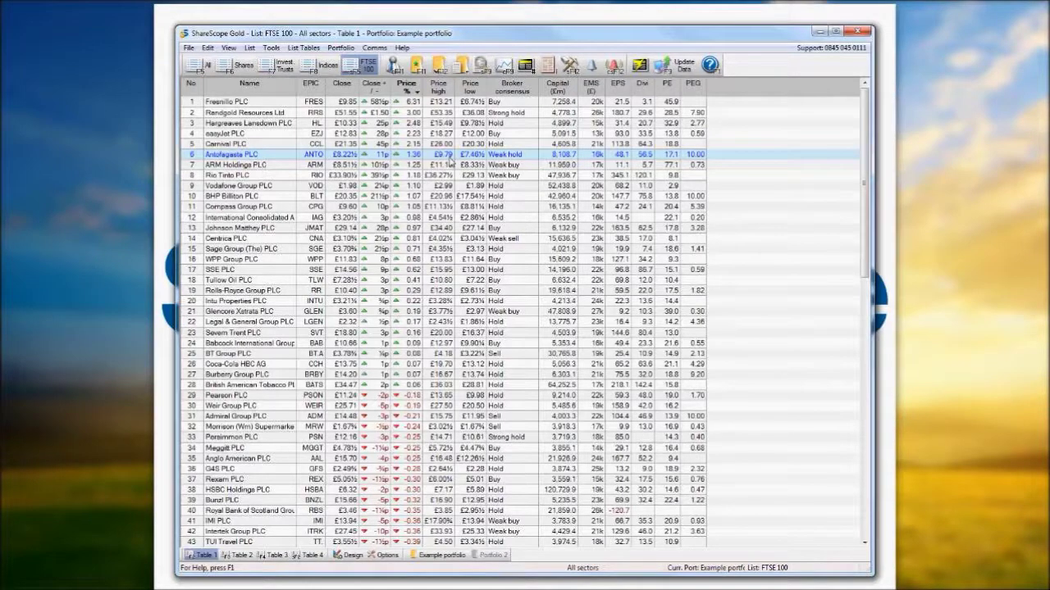
type("gl")
key("BackSpace")
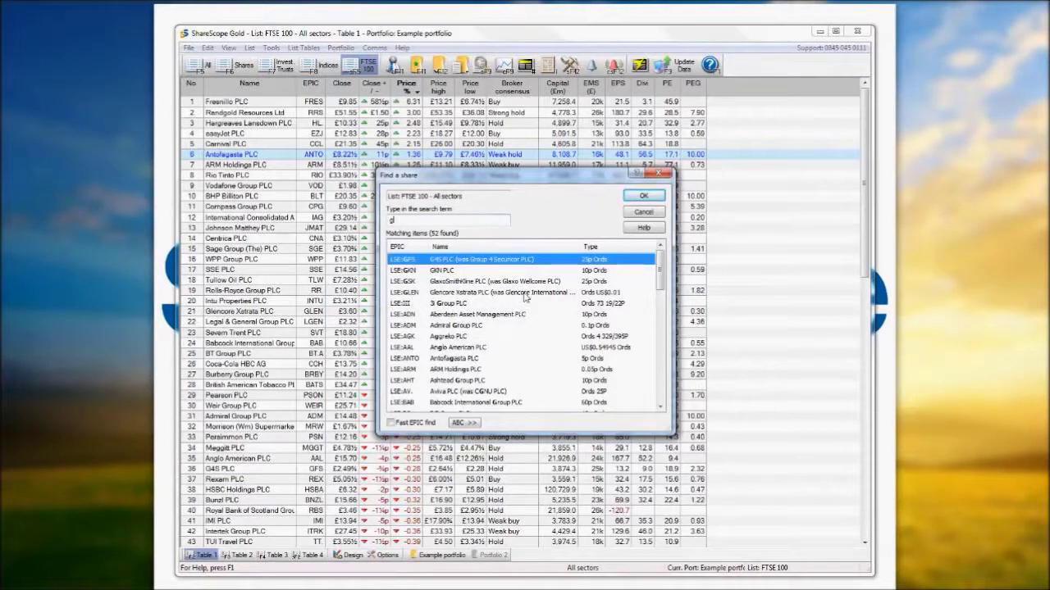
type("l")
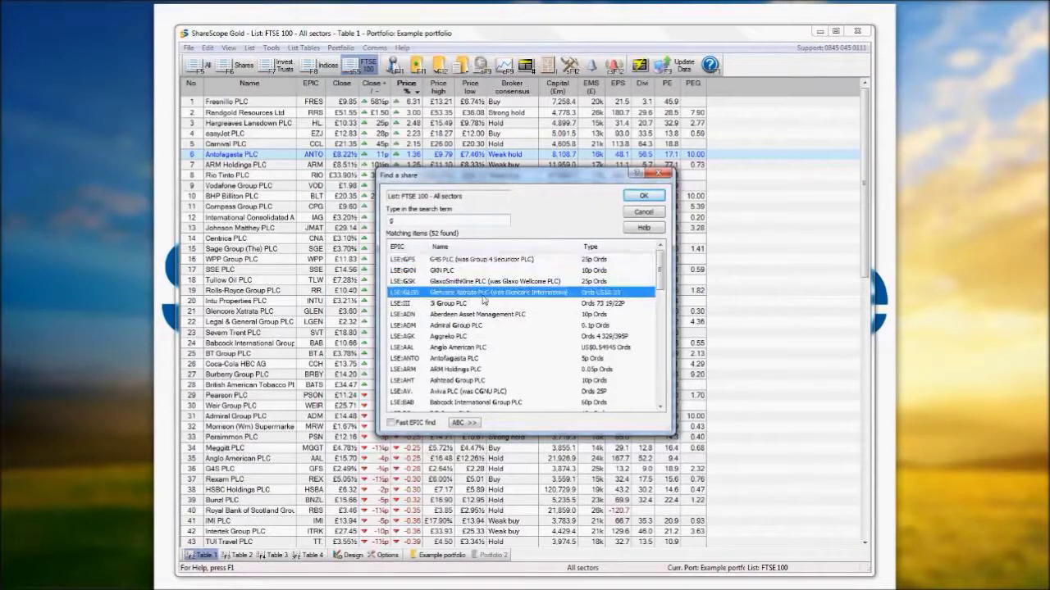
left_click(641, 199)
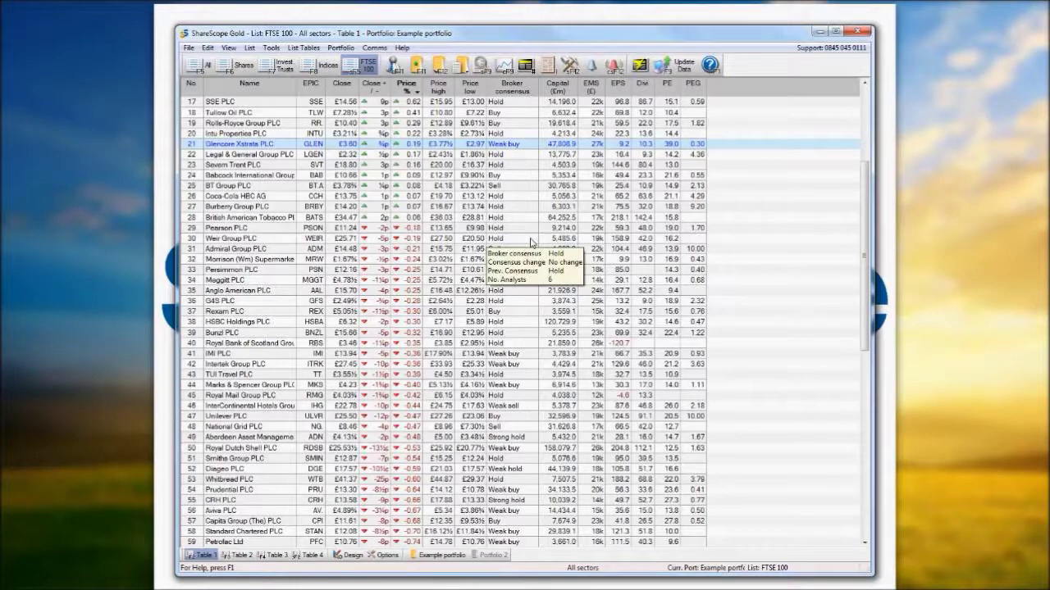
type("tul")
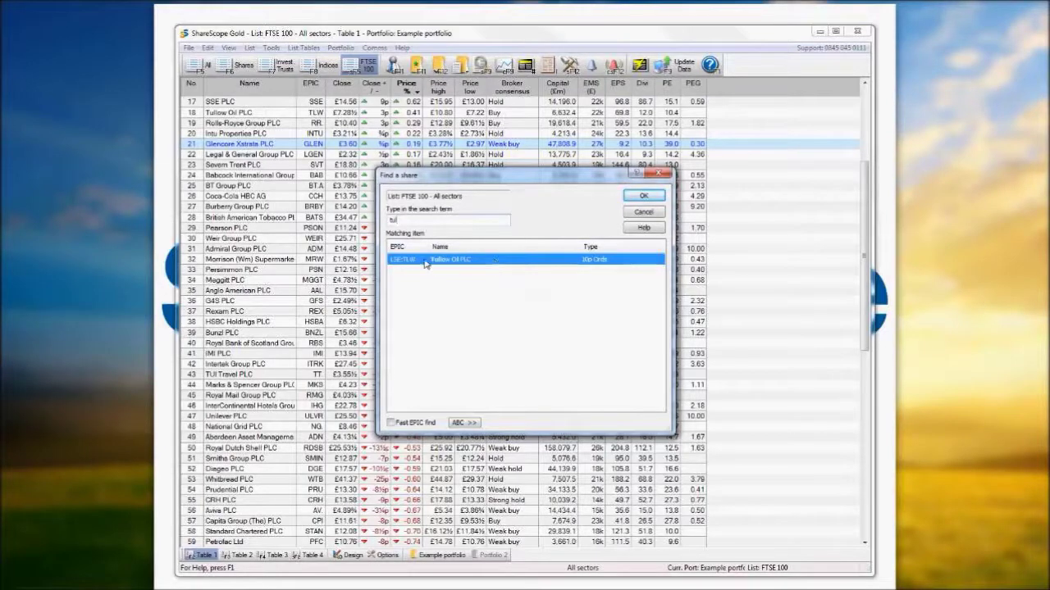
left_click(637, 198)
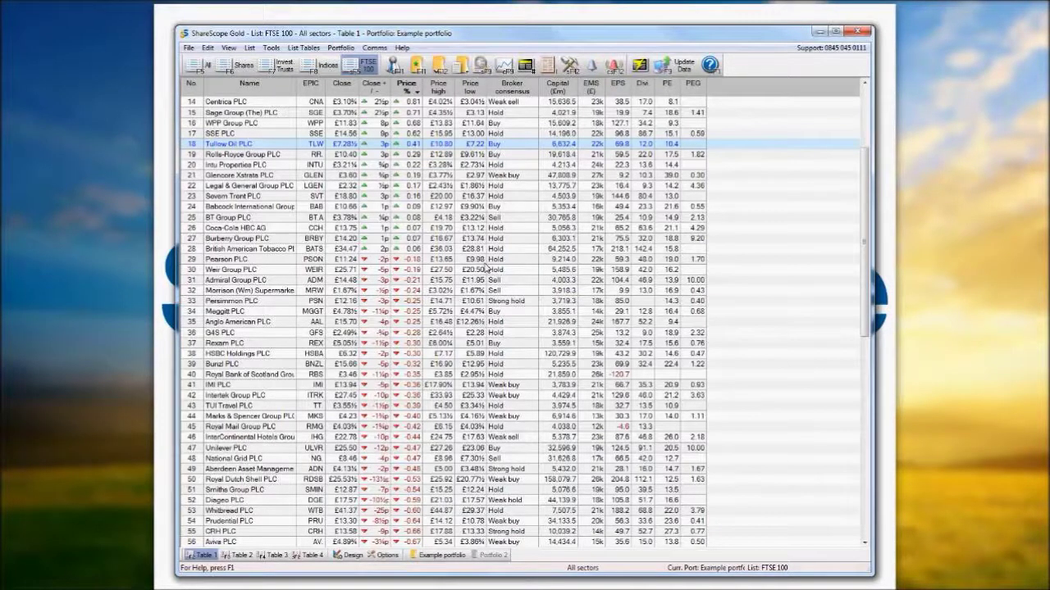
- Find Anglo American PLC in the list by its EPIC "aal" and Barratt Developments PLC by searching "barr"
double_click(484, 260)
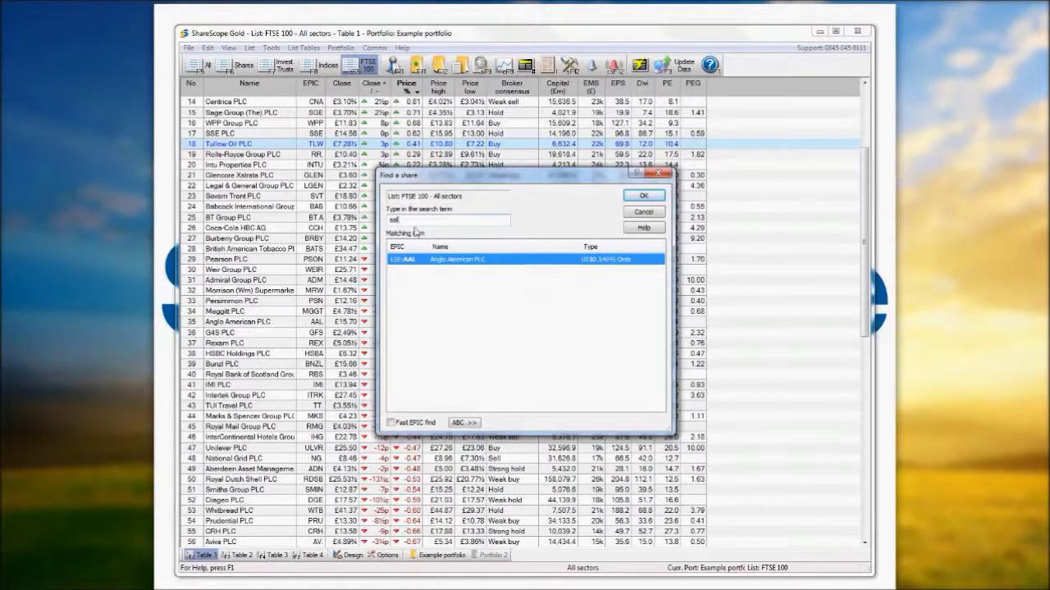
left_click(642, 199)
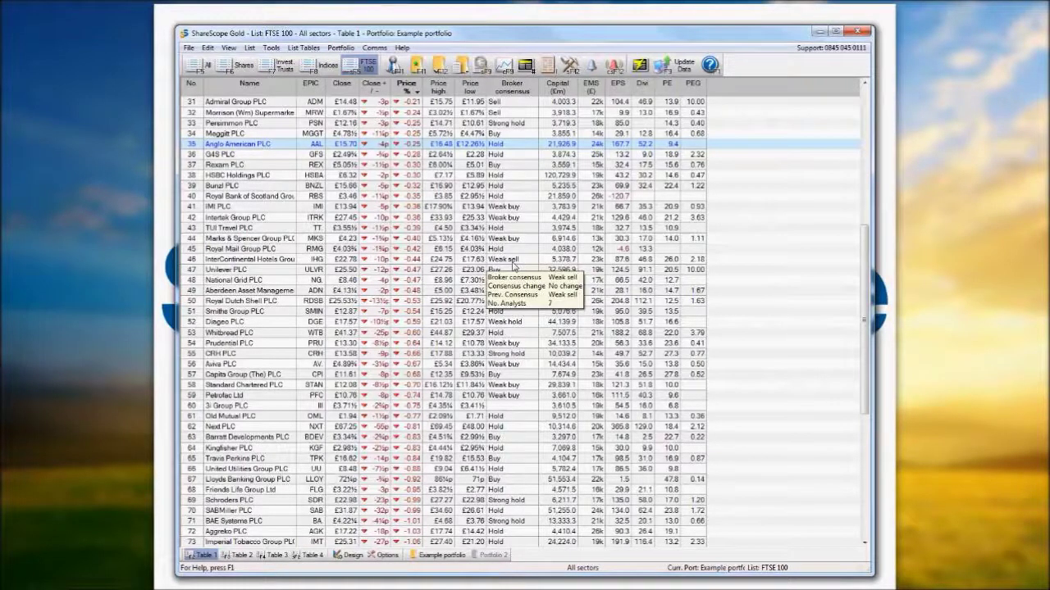
type("barr")
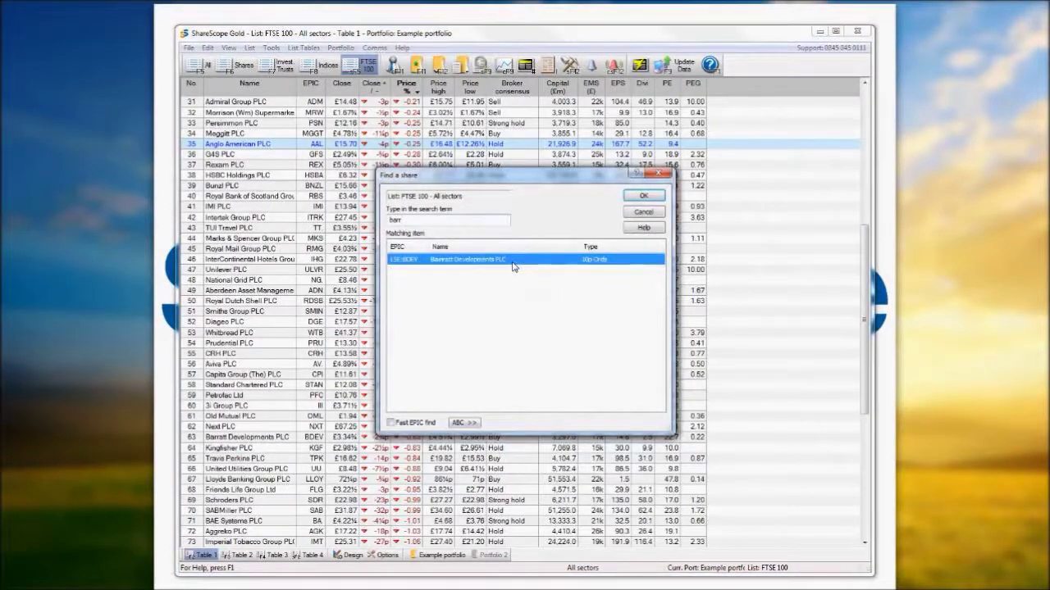
double_click(513, 259)
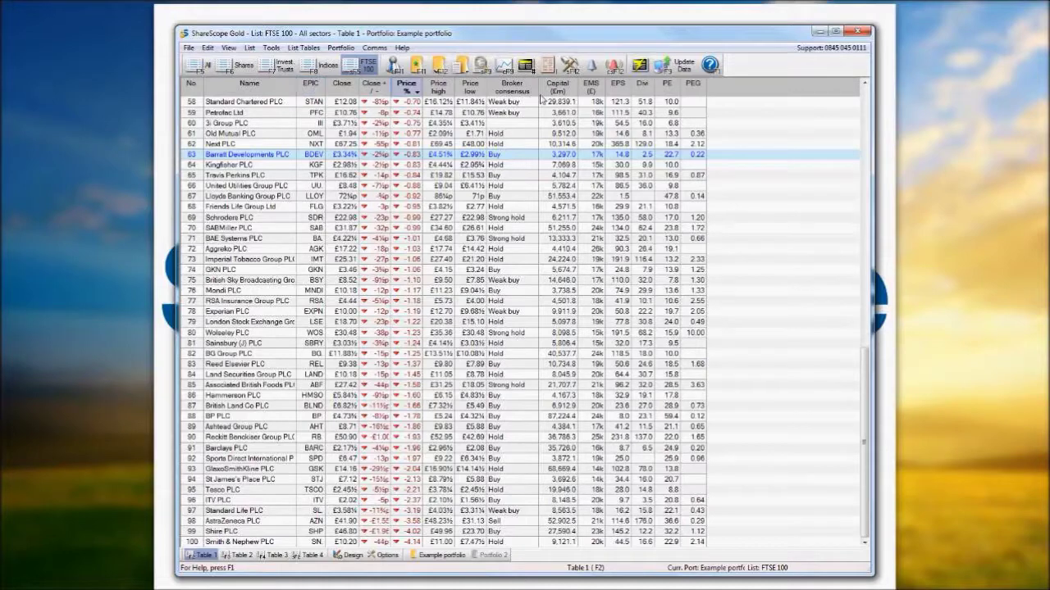
- Add the general columns ISIN and SEDOL at the end of the FTSE 100 table
right_click(748, 89)
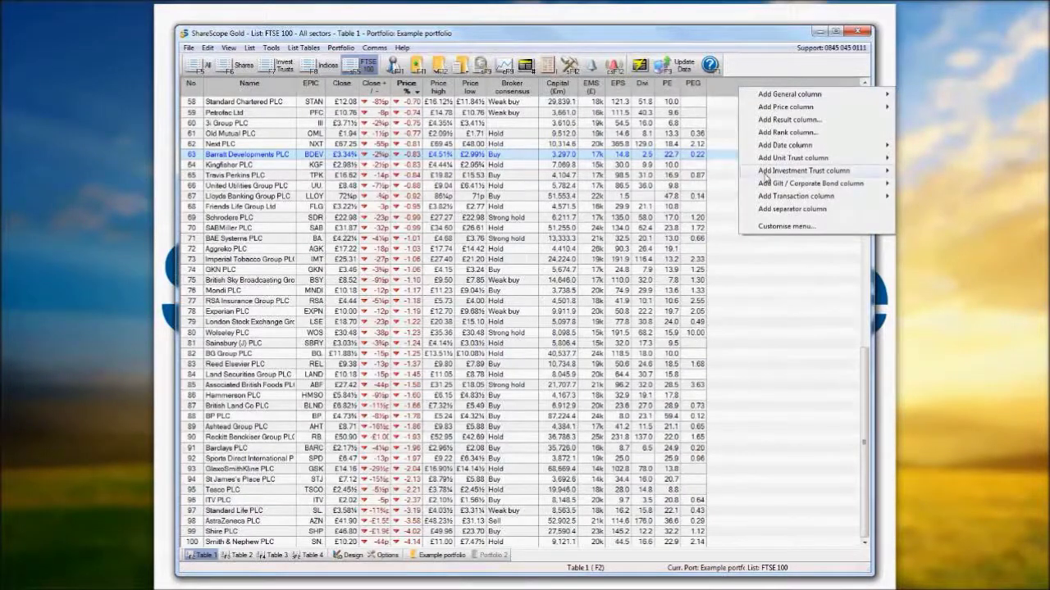
mouse_move(775, 96)
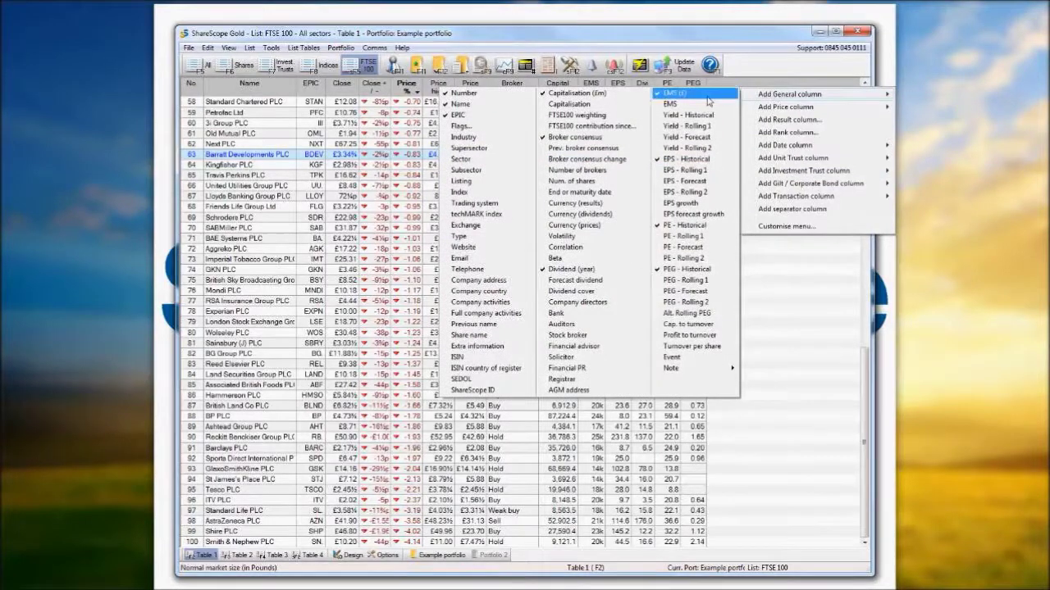
left_click(479, 360)
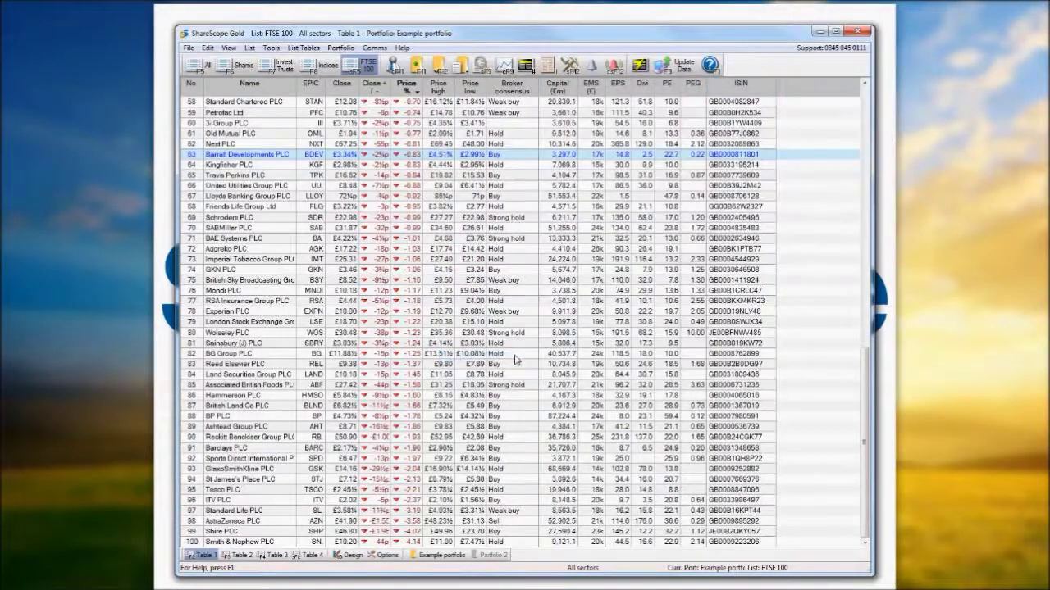
right_click(827, 92)
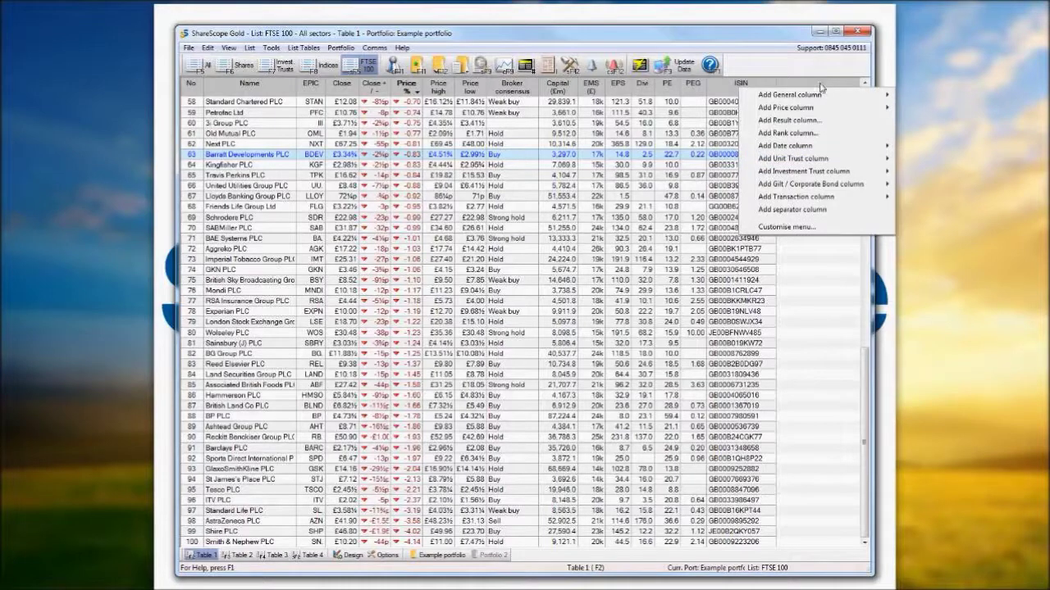
mouse_move(824, 98)
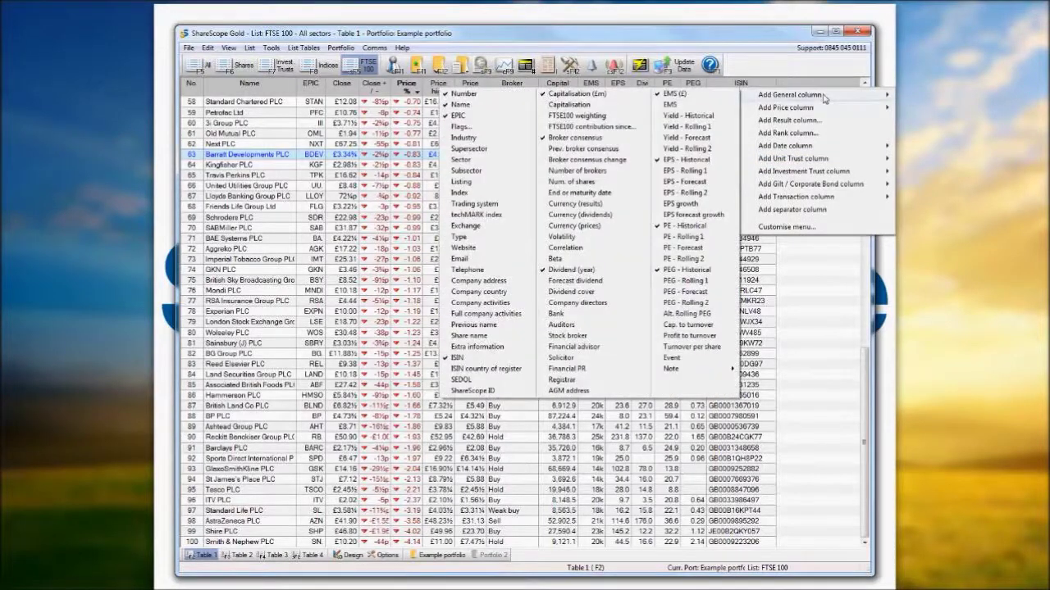
left_click(473, 382)
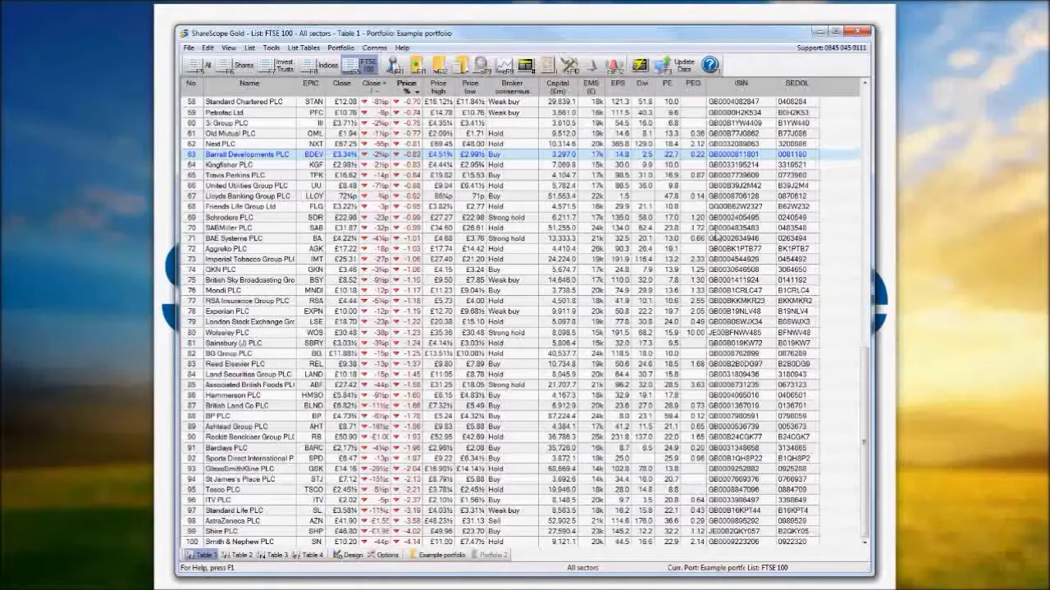
- Select Wolseley PLC and find it again by searching for the start of its ISIN, "je00bf"
left_click(726, 334)
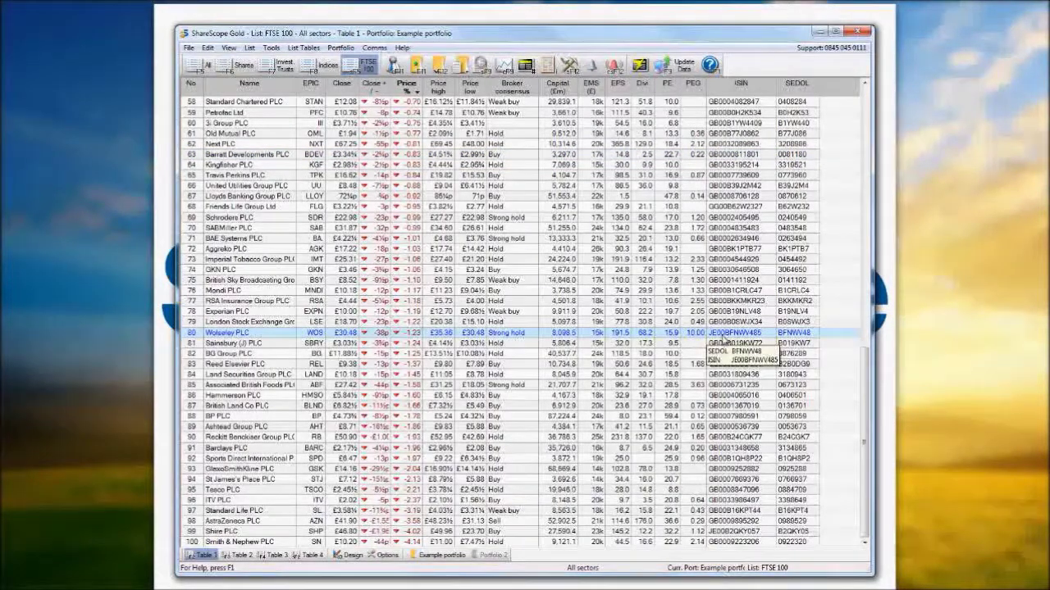
type("j")
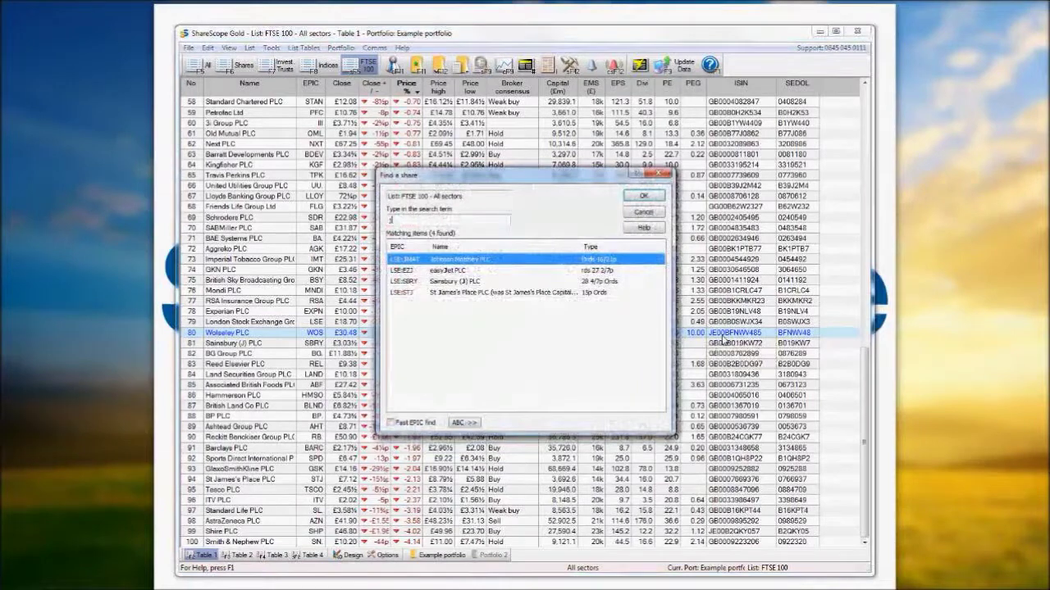
type("e0")
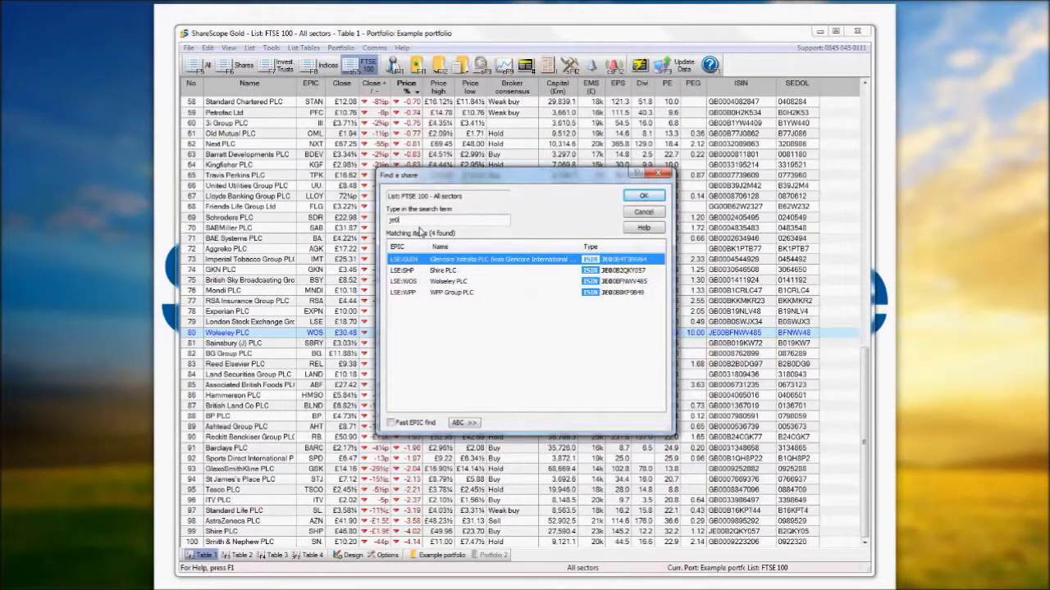
type("0bf")
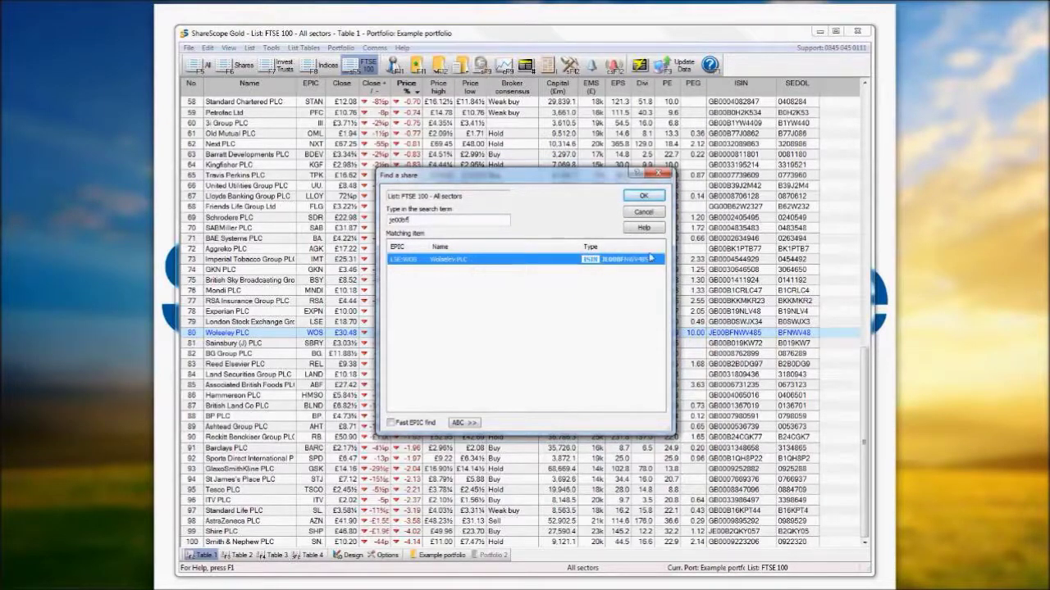
left_click(641, 199)
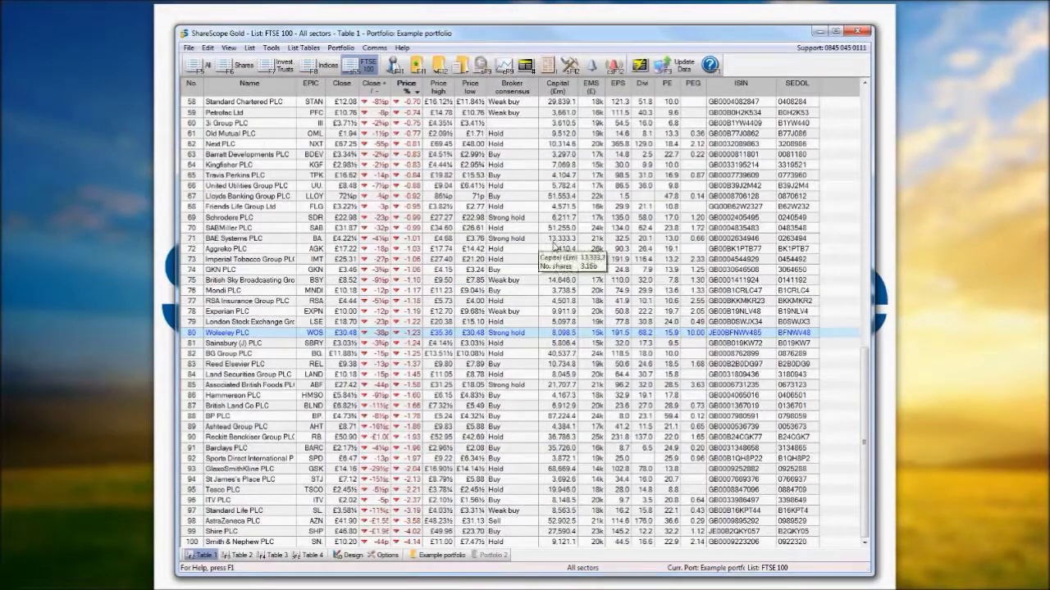
- Find Friends Life Group Ltd in the list by searching for its SEDOL, which starts with "b62"
mouse_move(519, 255)
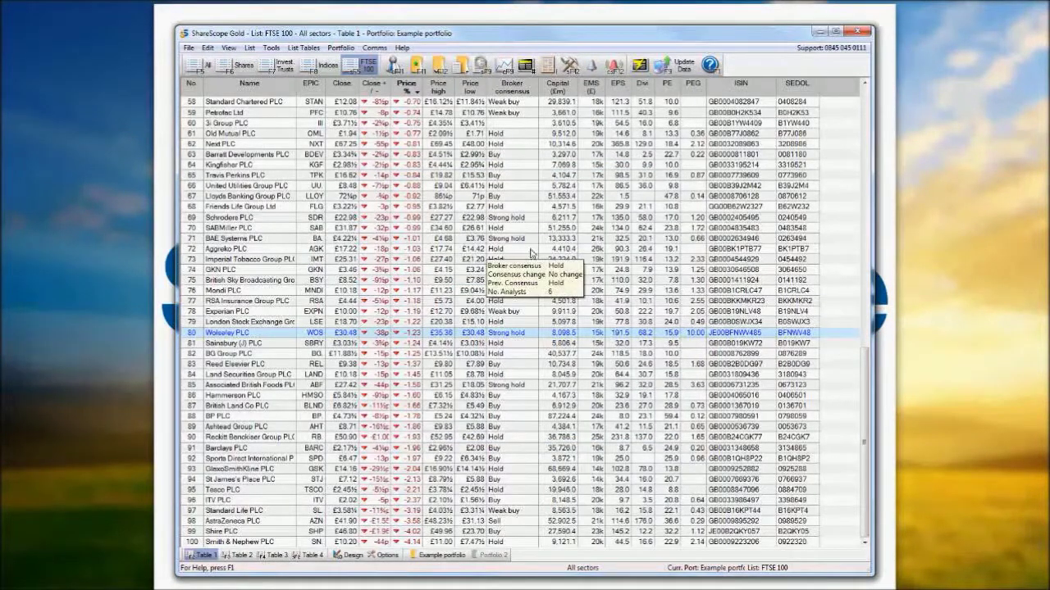
mouse_move(791, 213)
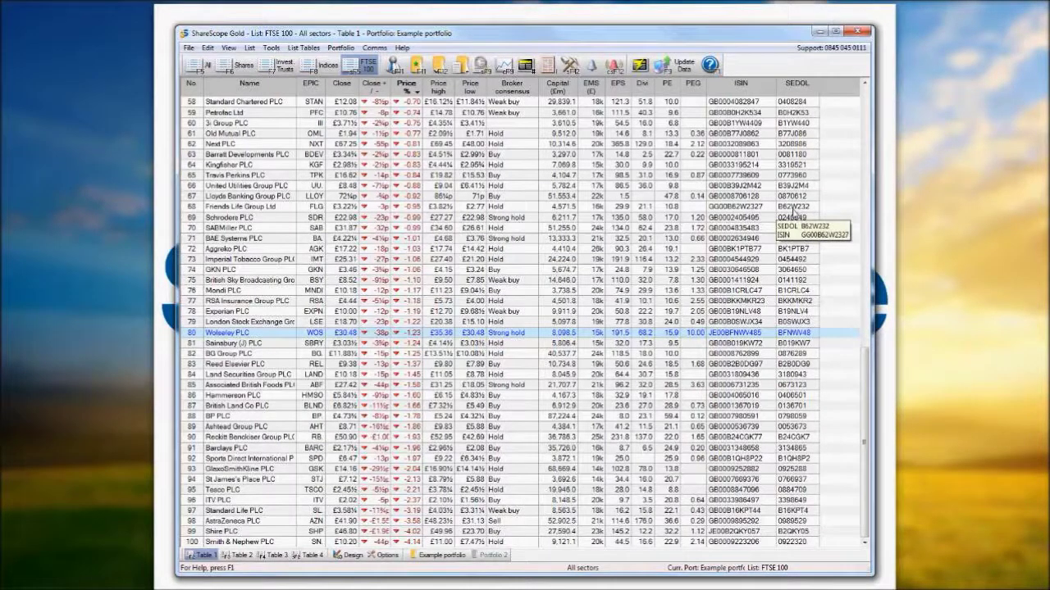
mouse_move(574, 316)
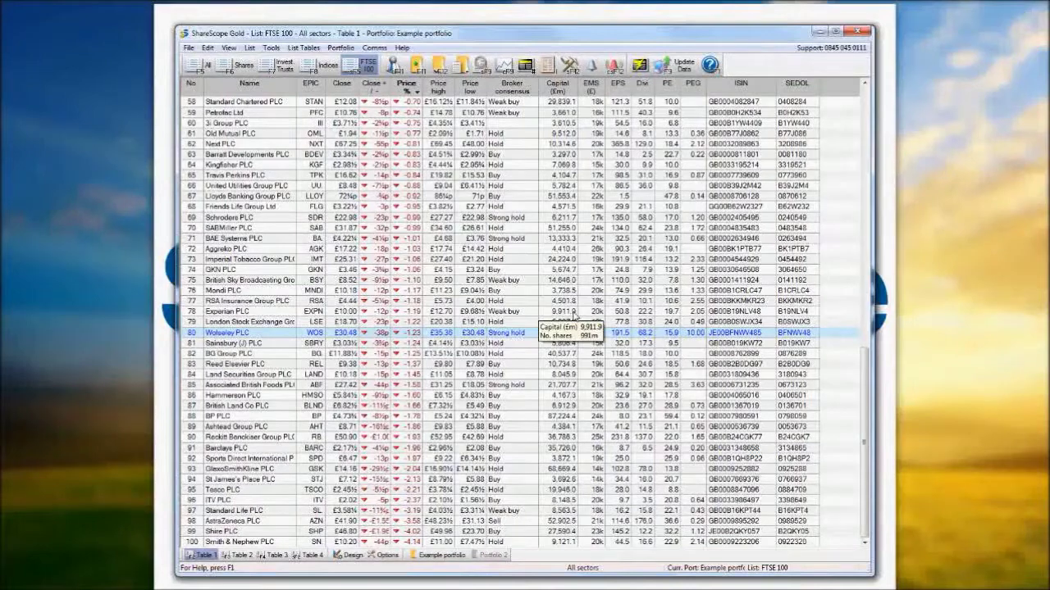
key("ctrl+f")
type("b0h2")
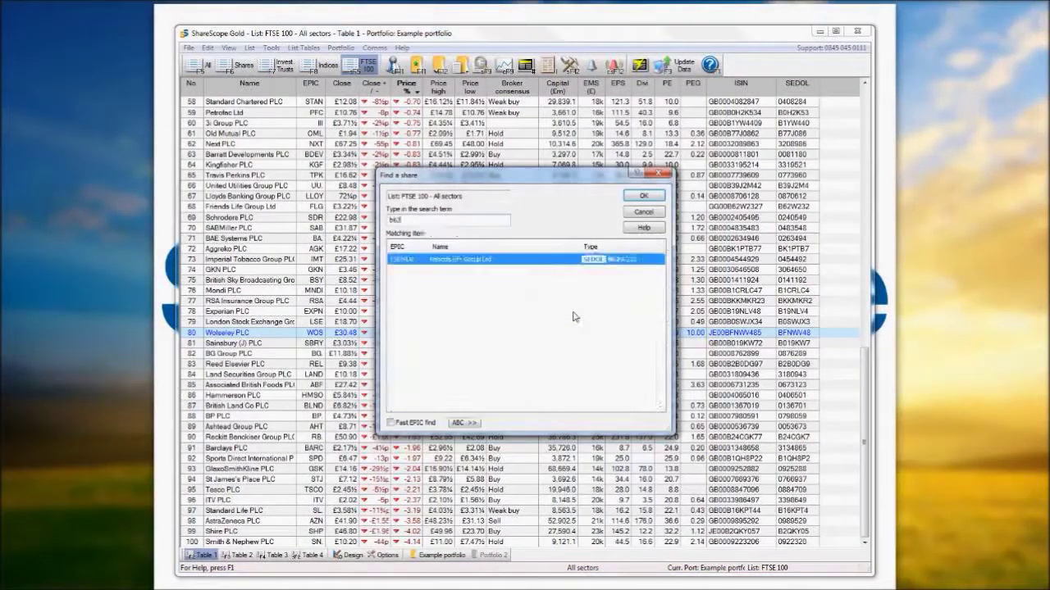
key("BackSpace")
type("2w232")
left_click(636, 199)
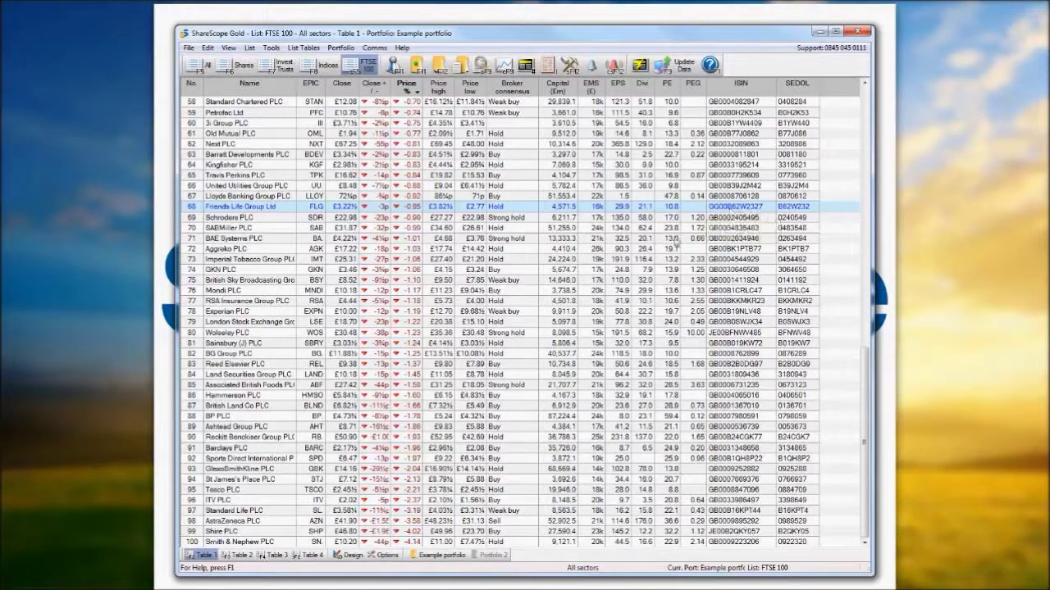
- Find HSBC Holdings PLC in the FTSE 100 list by searching "hsbc"
mouse_move(623, 264)
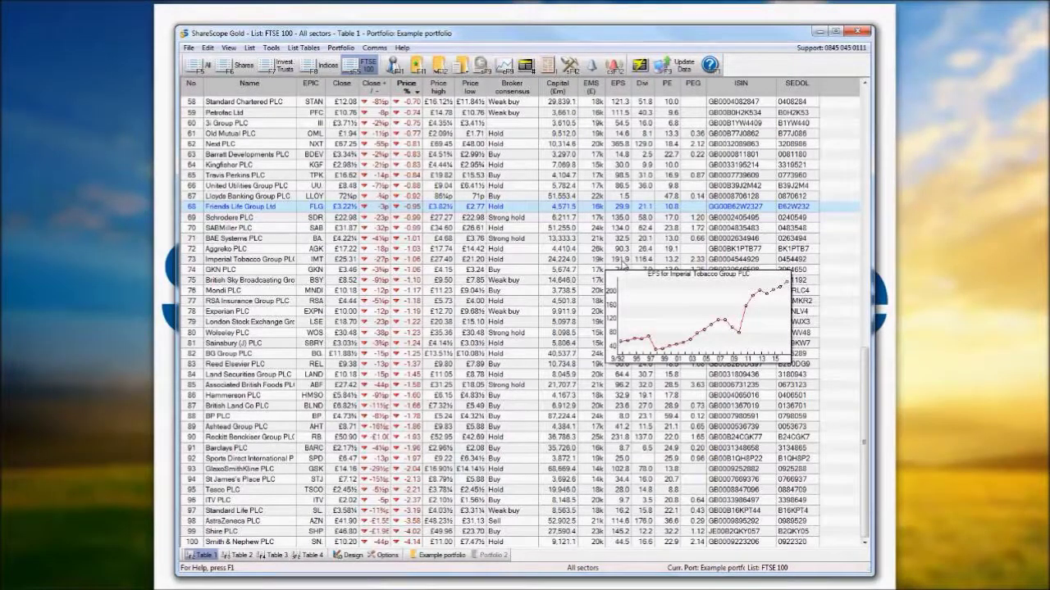
type("hsbc")
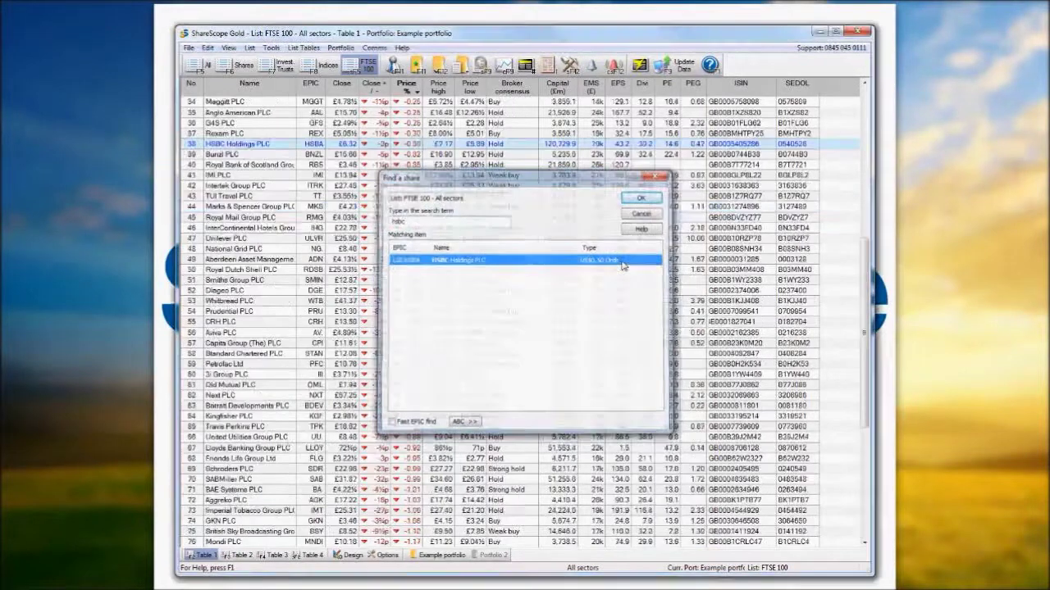
double_click(622, 260)
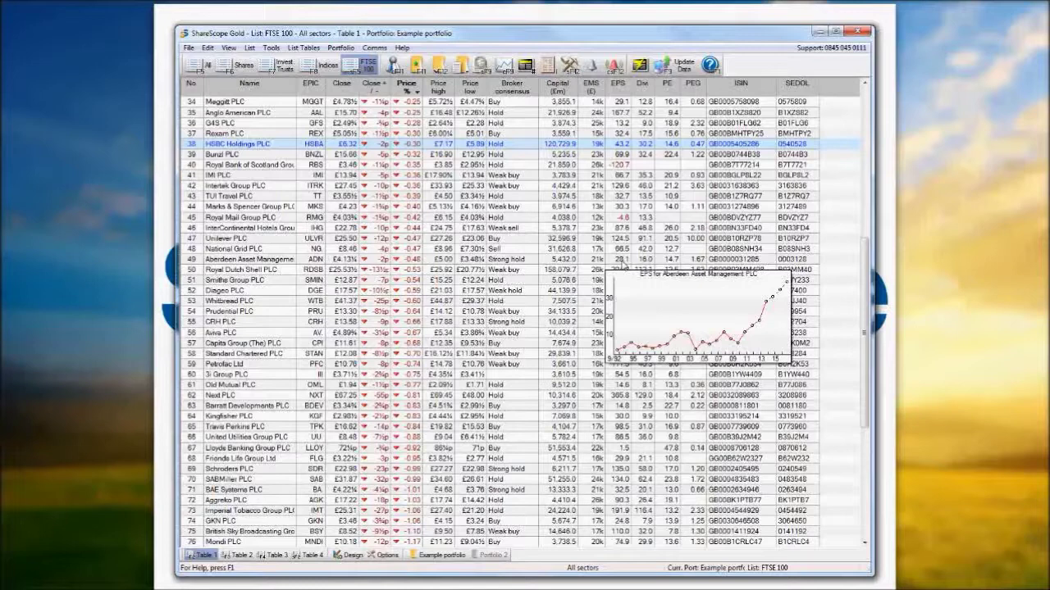
- Try to find the index "ftse 100" within the FTSE 100 share list and cancel the search
type("ftse 100")
key("BackSpace")
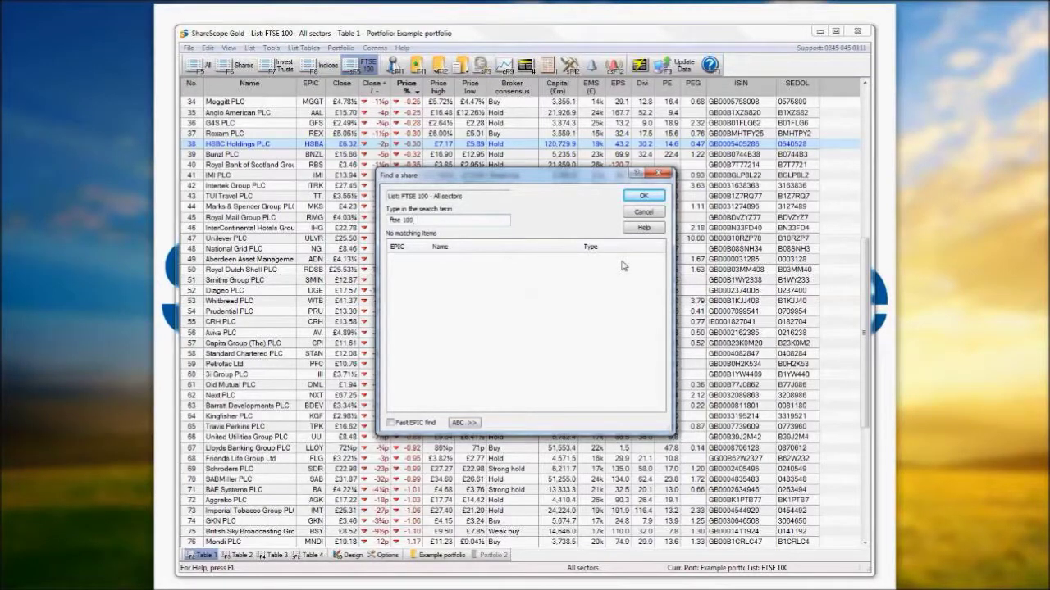
left_click(645, 214)
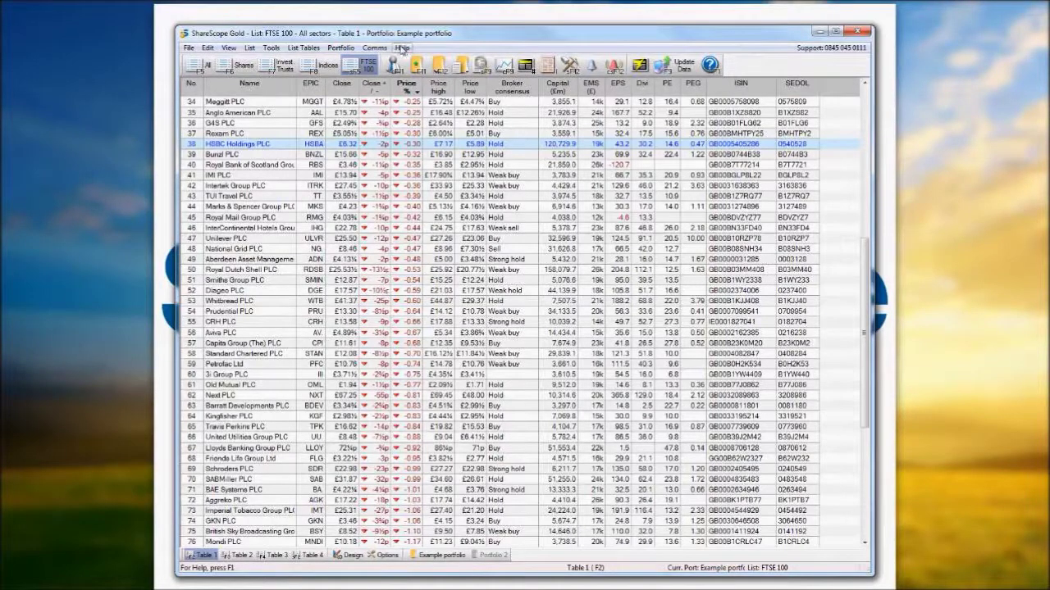
- Look through the available lists and change the displayed list from FTSE 100 to Indices
left_click(230, 48)
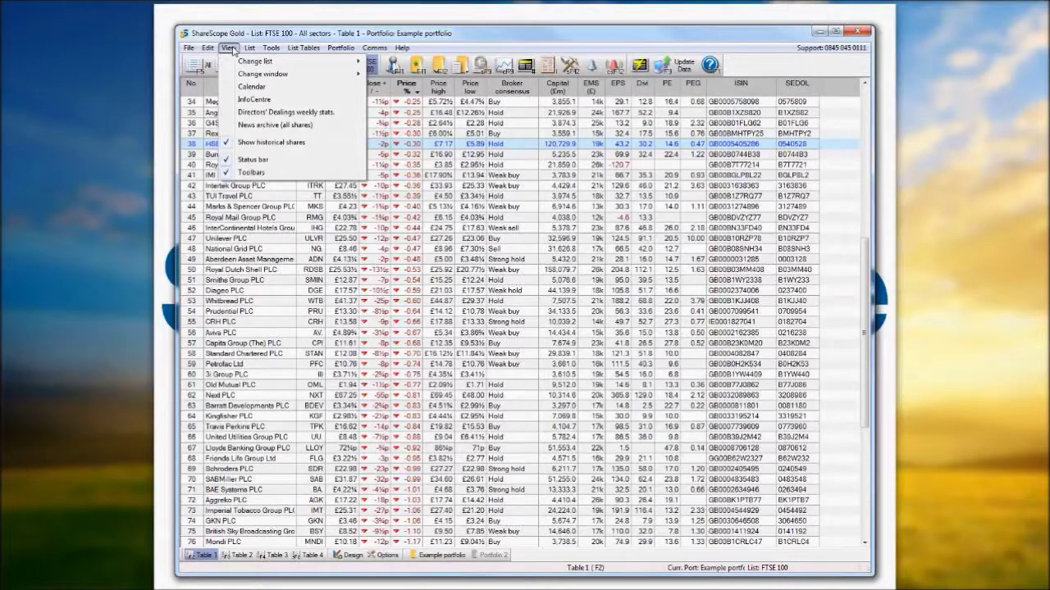
mouse_move(243, 61)
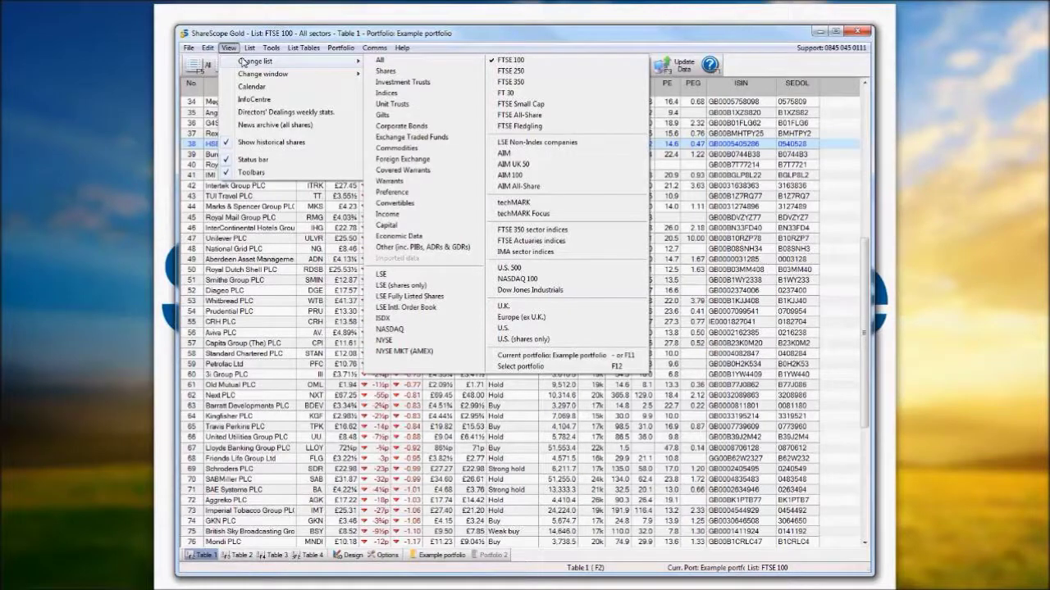
mouse_move(205, 50)
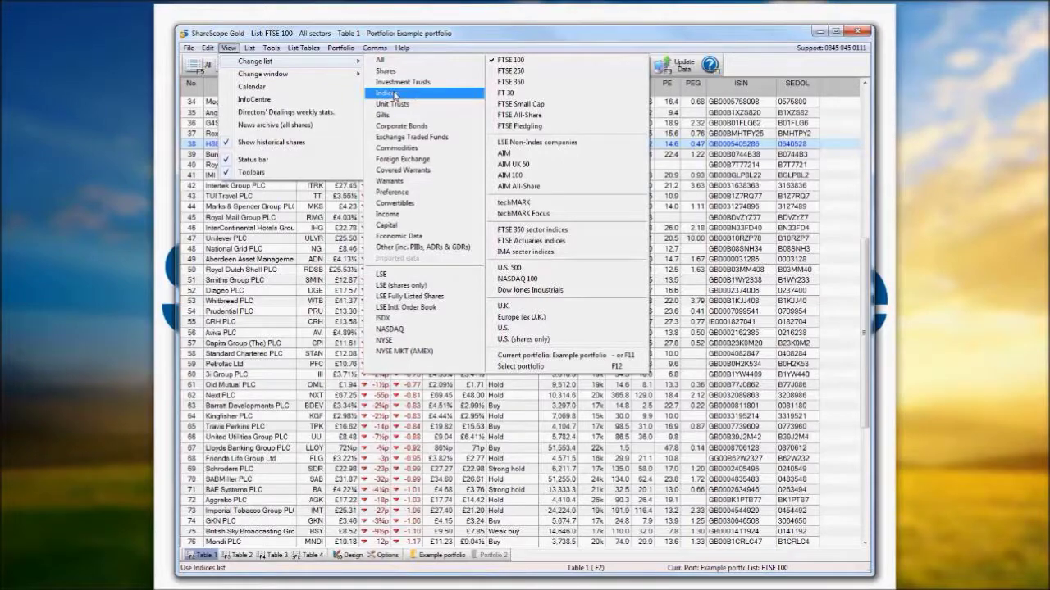
key("Escape")
key("Escape")
key("Escape")
key("F8")
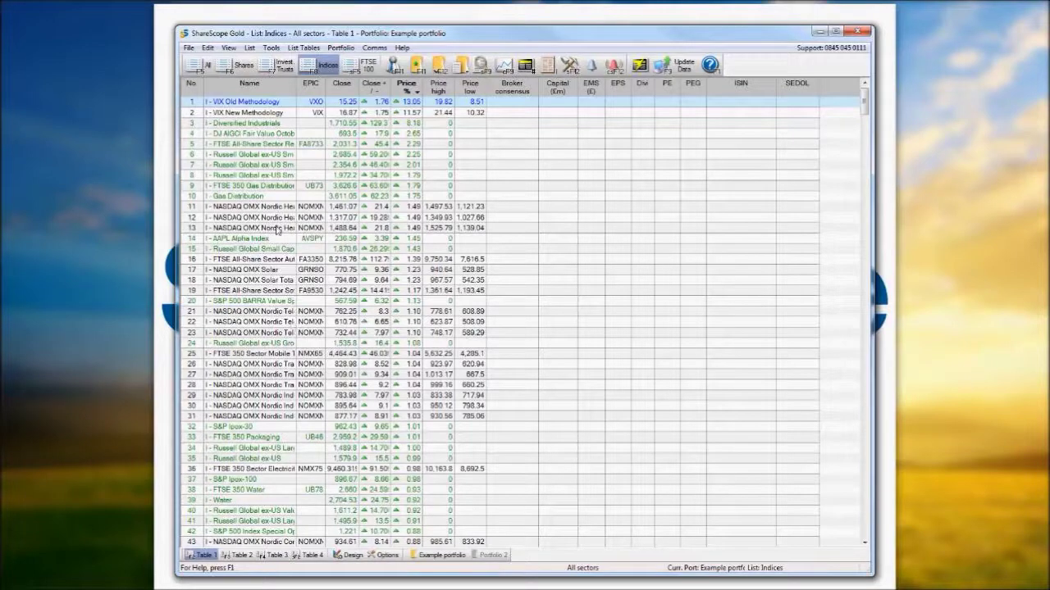
- Hide historical shares in the Indices list, show them again, and switch them back off
left_click(234, 48)
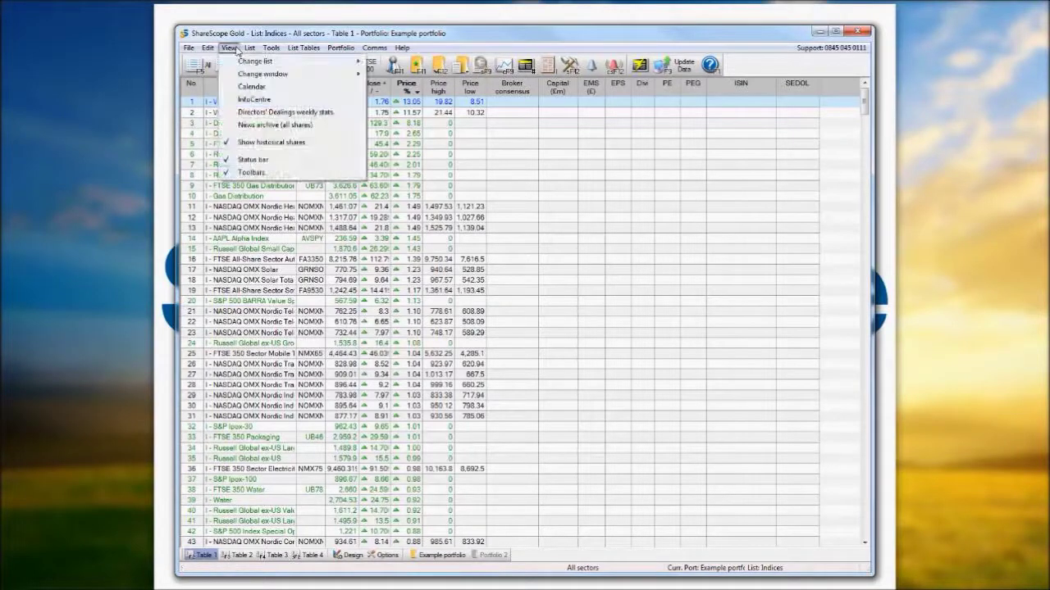
left_click(265, 144)
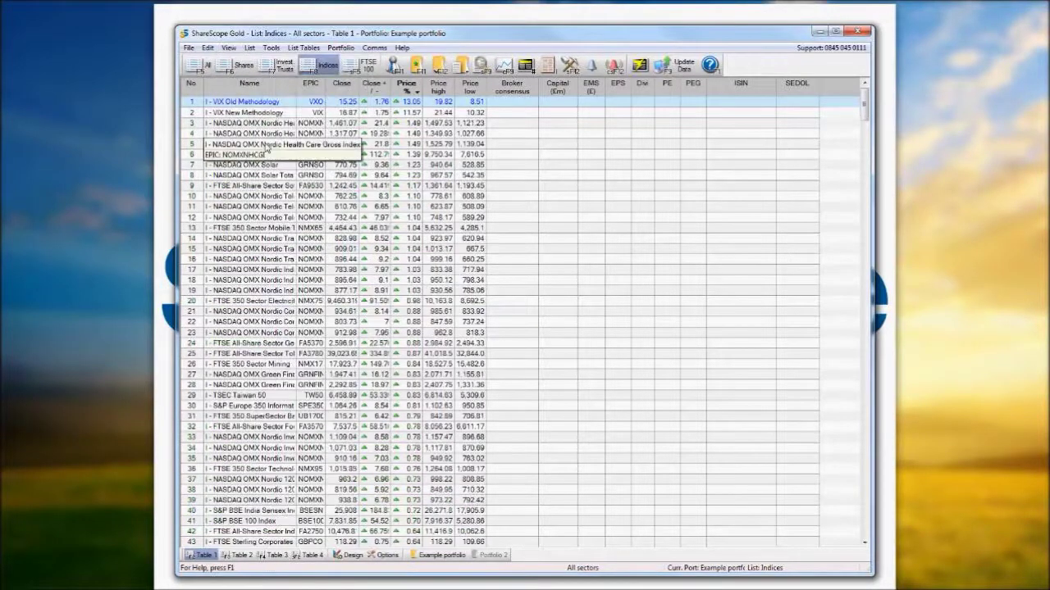
left_click(233, 50)
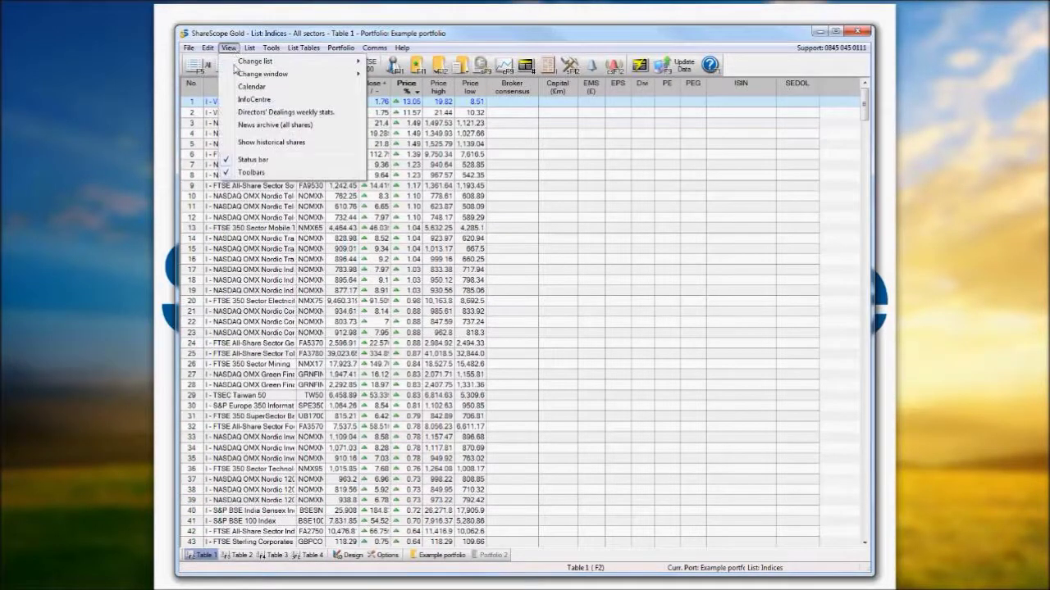
left_click(261, 144)
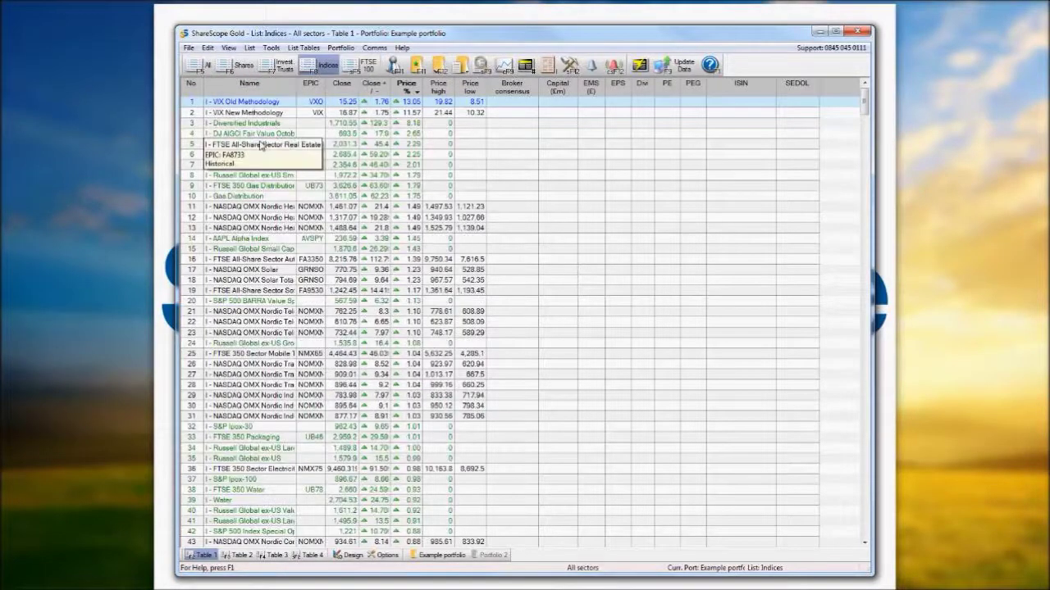
left_click(228, 47)
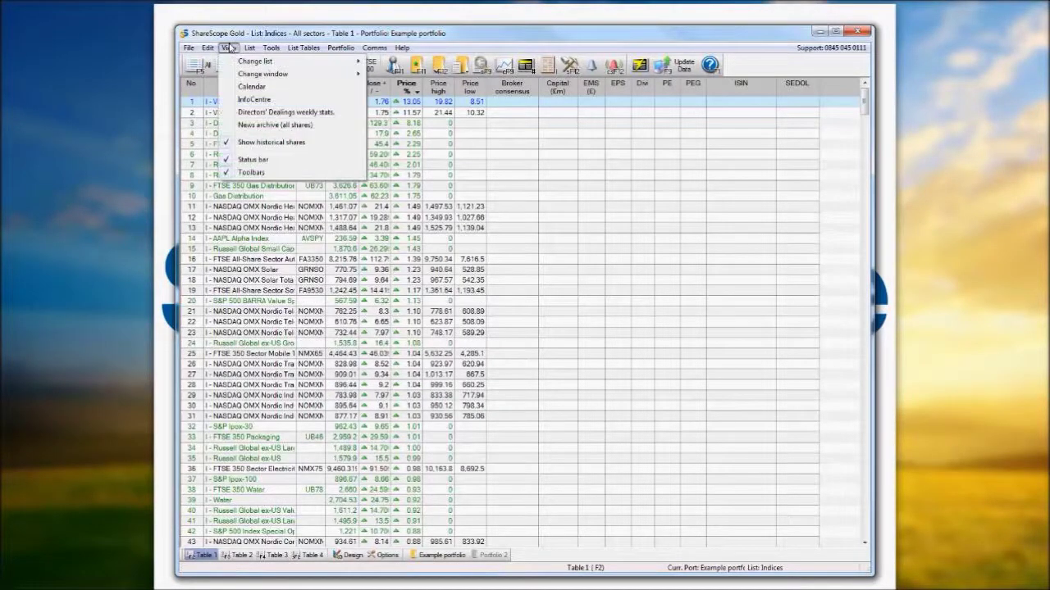
left_click(263, 145)
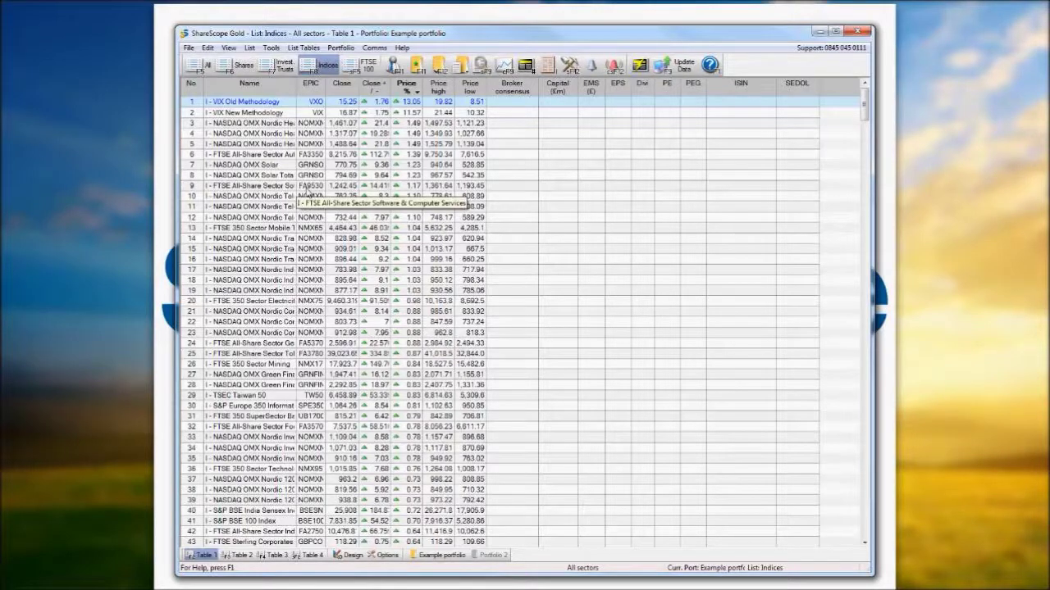
- Find the FTSE 100 index by searching "ftse 100", view its graph and return to the Indices list
type("ftse 100")
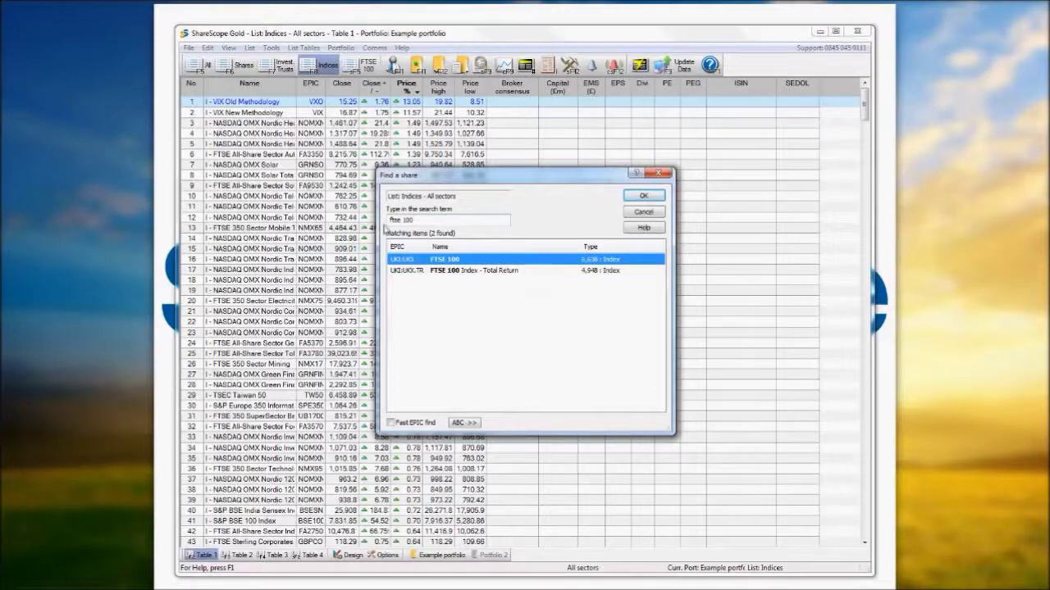
left_click(642, 201)
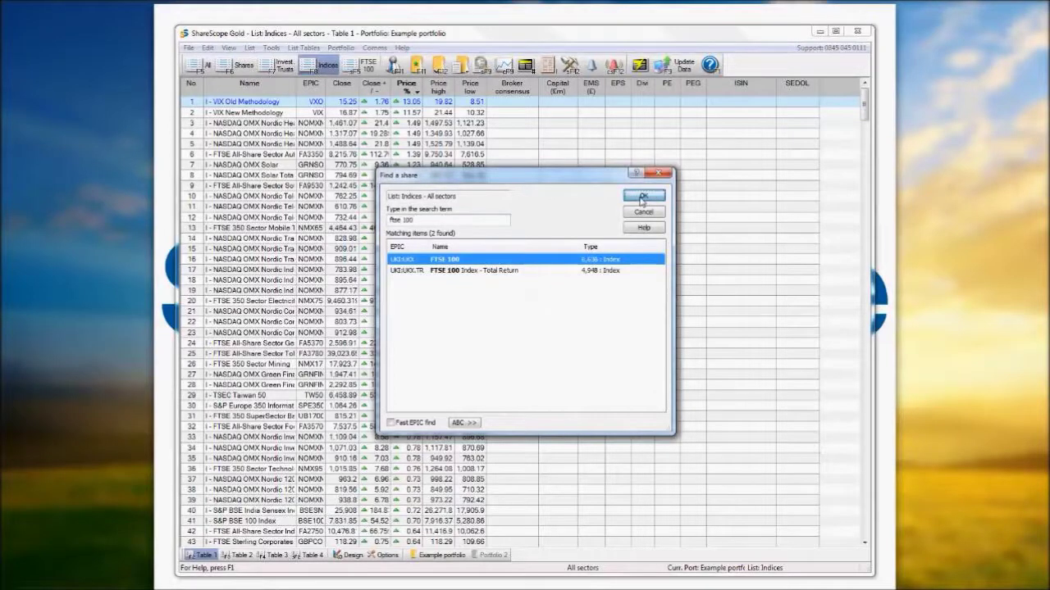
key("F9")
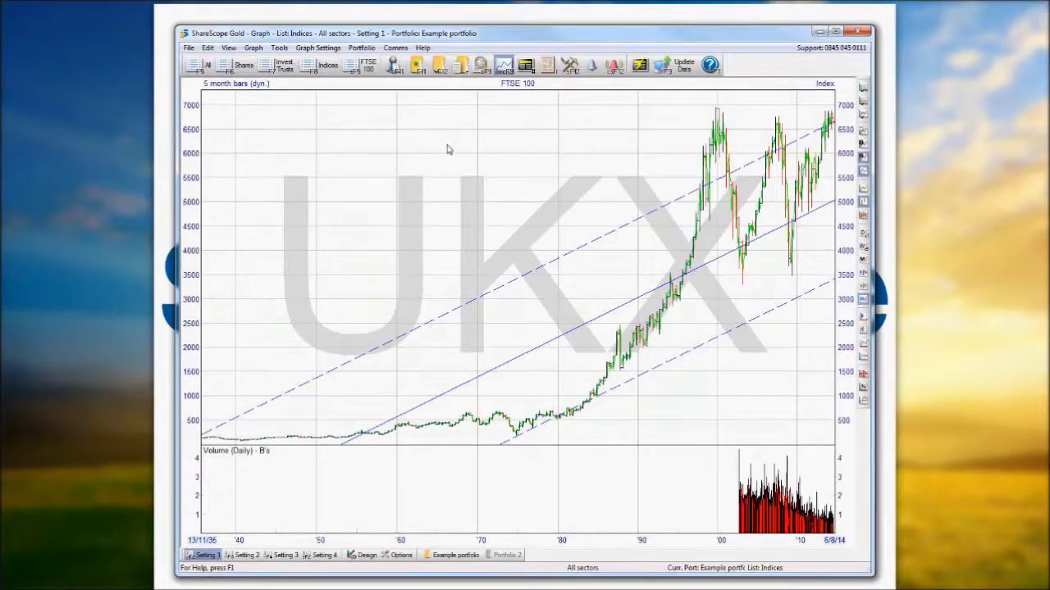
key("F8")
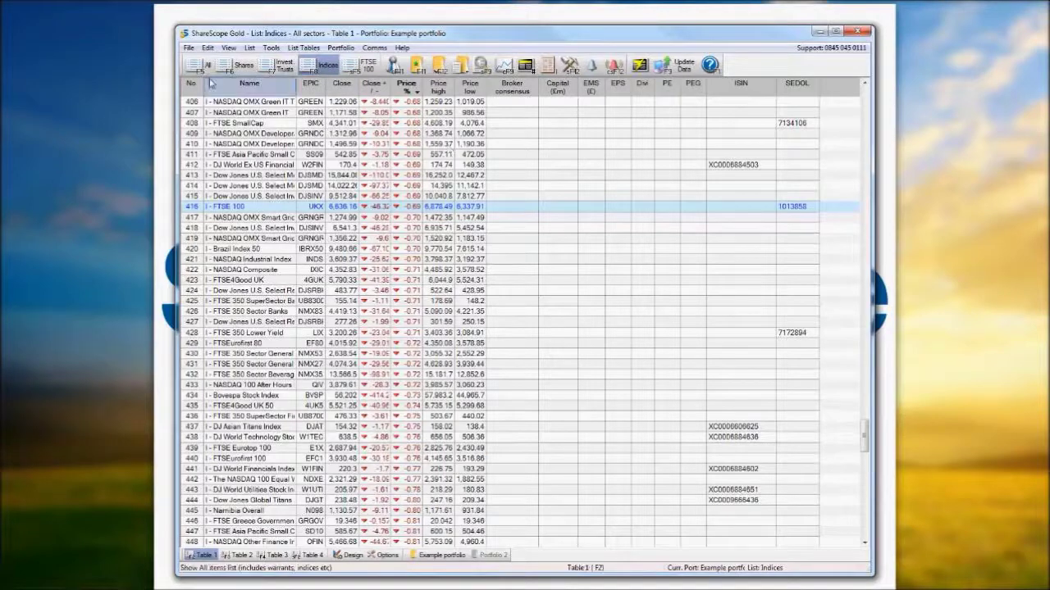
- Change the displayed list from Indices to Foreign Exchange
left_click(230, 48)
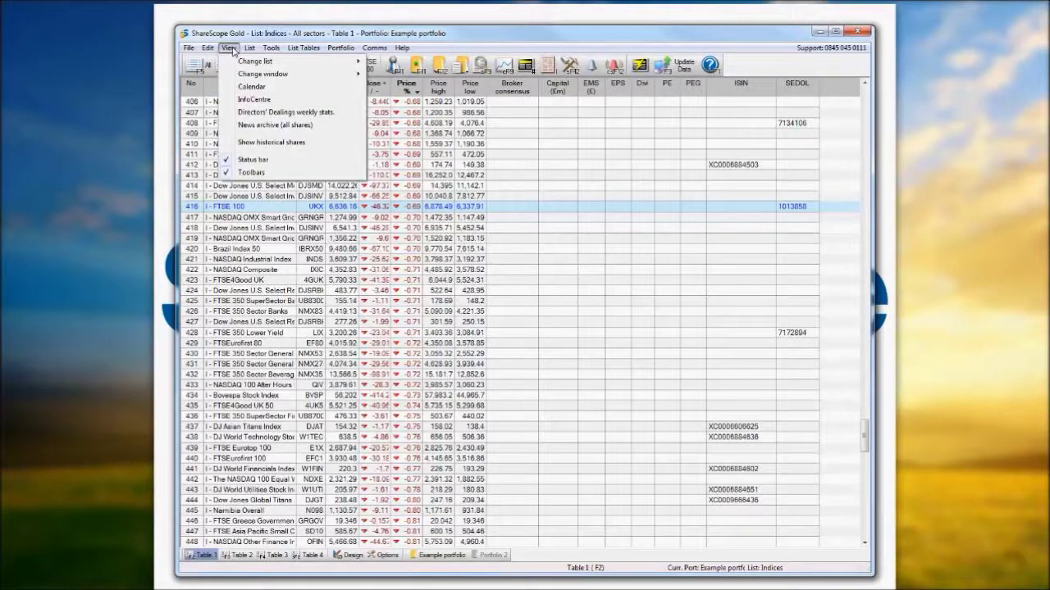
mouse_move(318, 62)
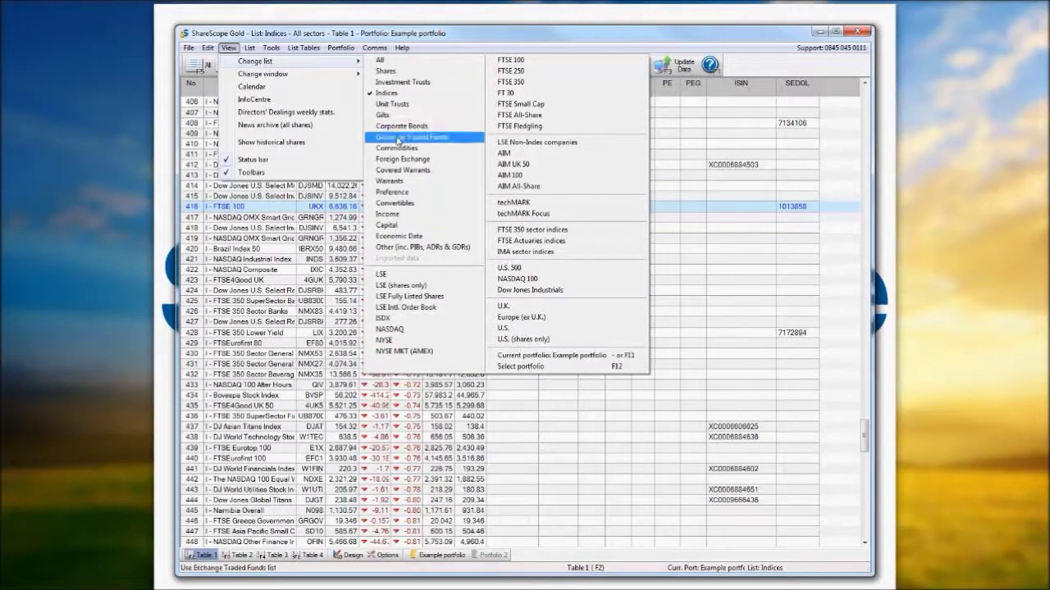
left_click(402, 160)
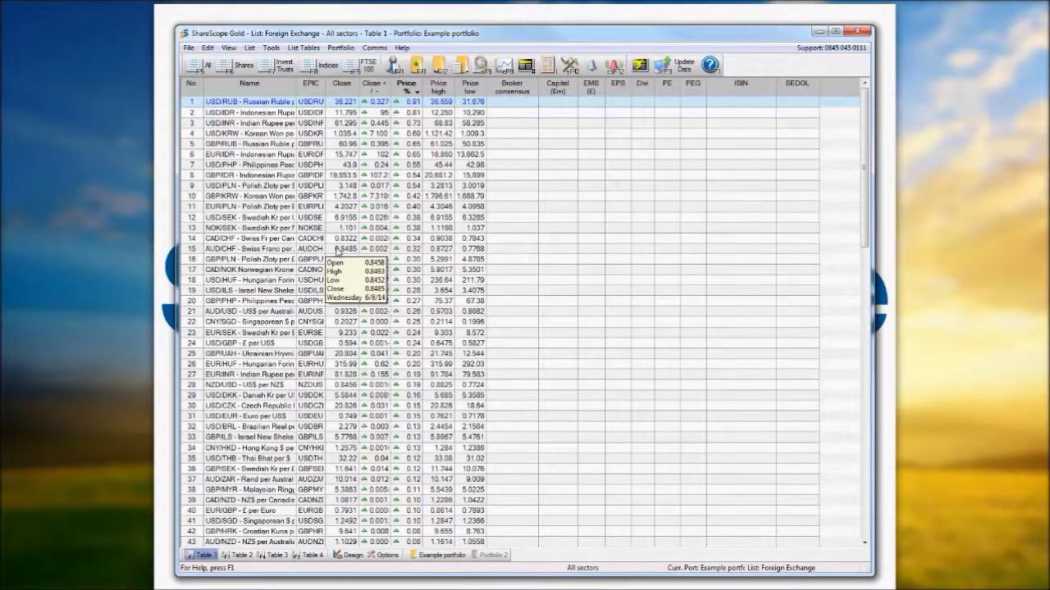
- Find the GBP/USD exchange rate in the Foreign Exchange list by searching "gbpusd"
type("gbp")
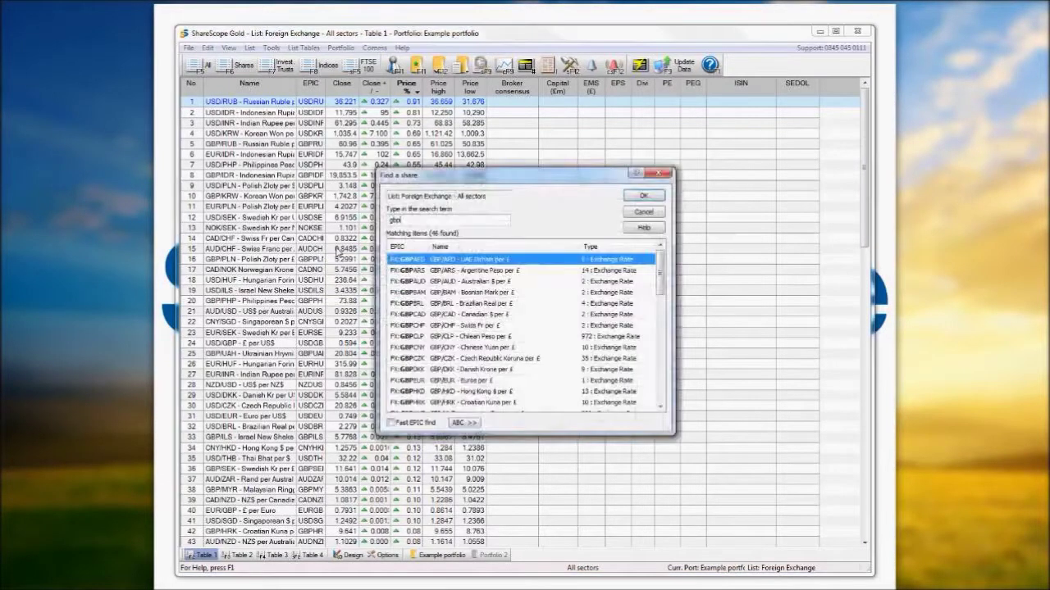
type("usd")
key("Return")
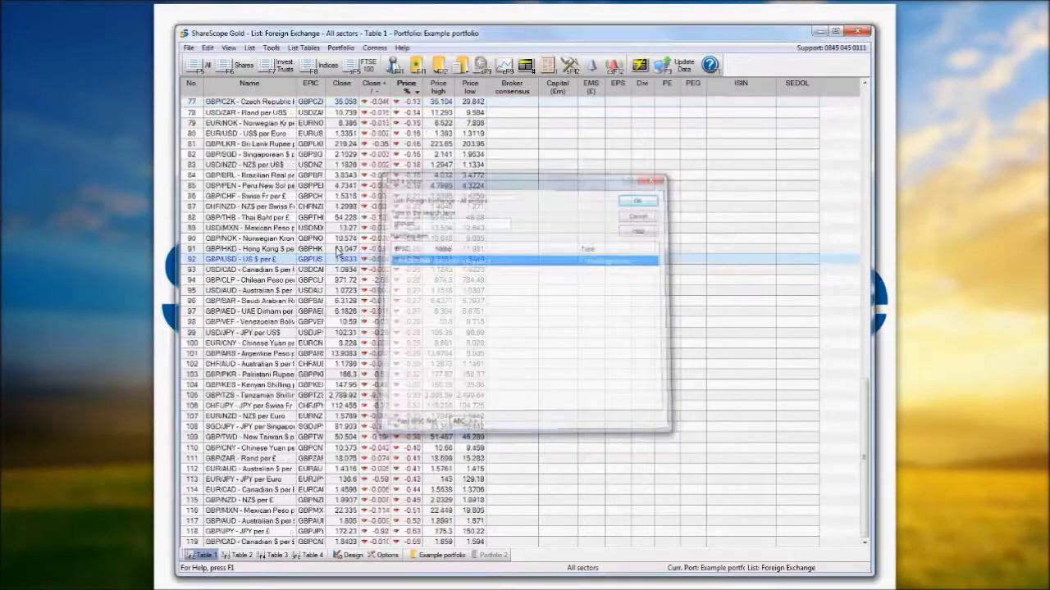
- View the GBP/USD graph, browse down through the graphs of the neighbouring exchange rates, and return to the list
key("F9")
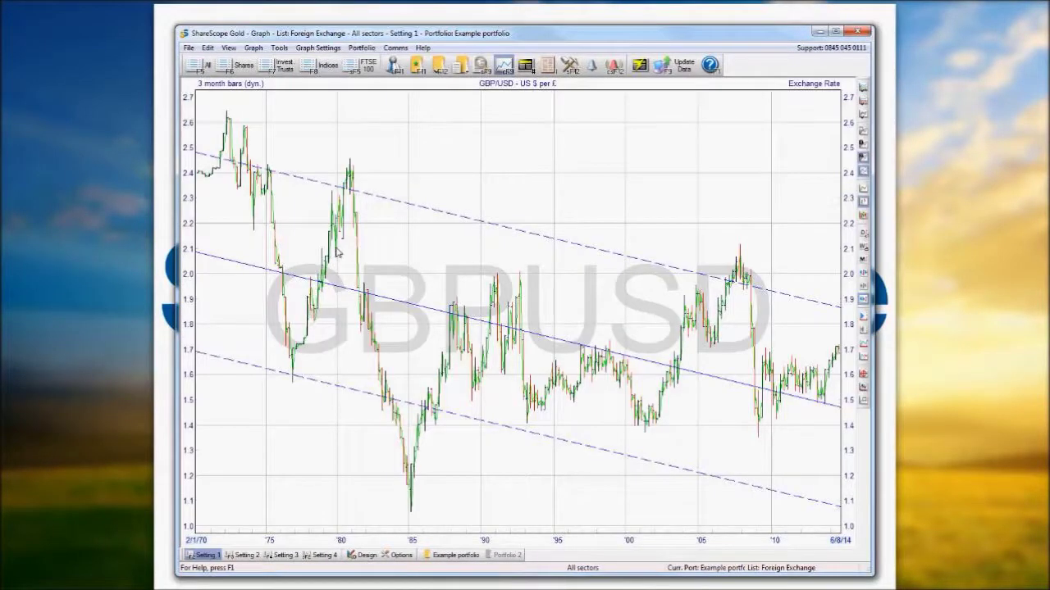
key("Down")
key("Down")
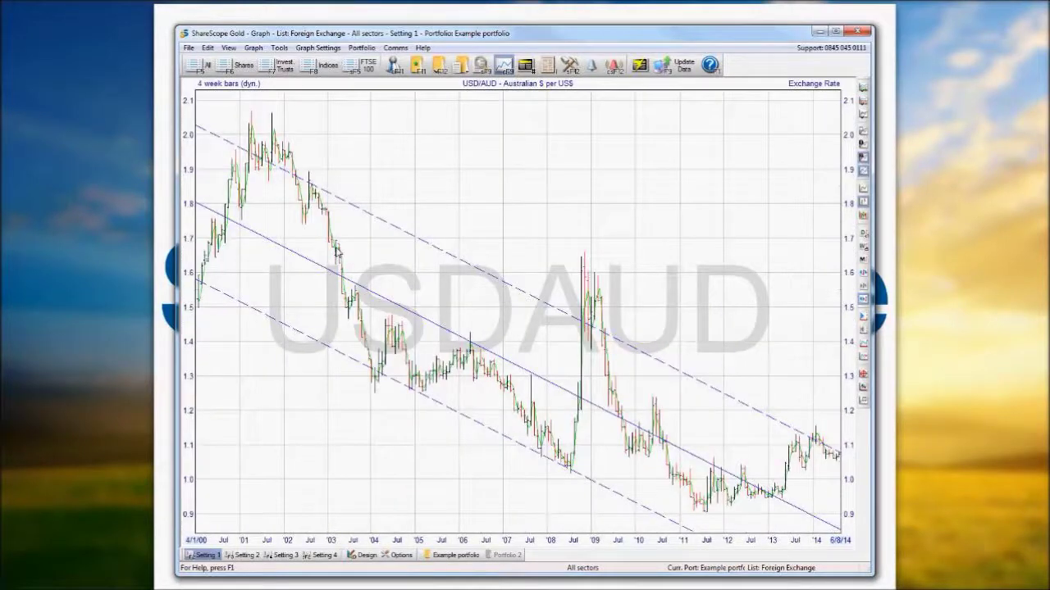
key("Down")
key("Down")
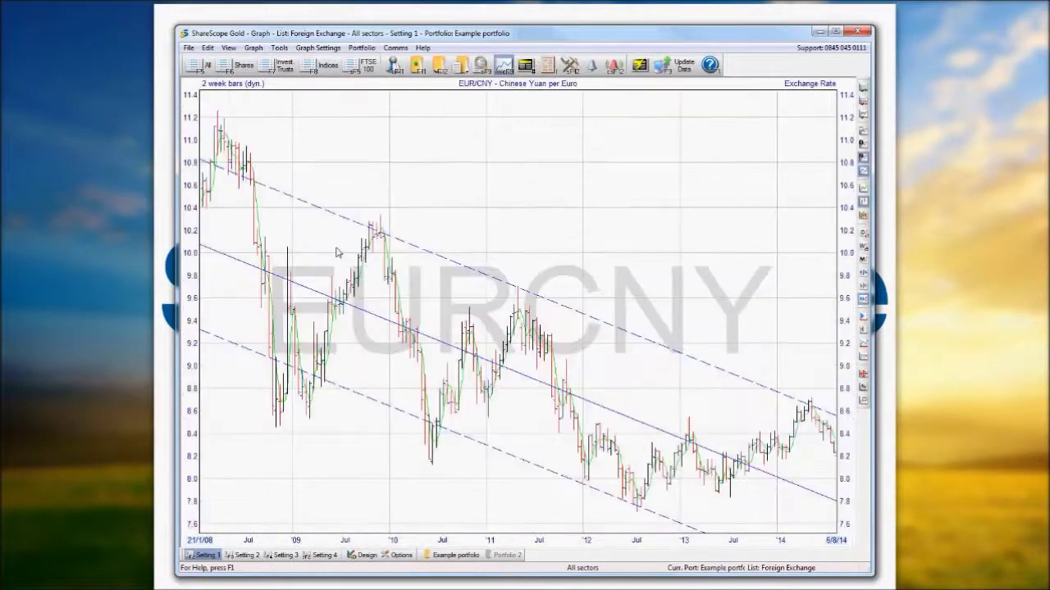
key("Down")
key("Down")
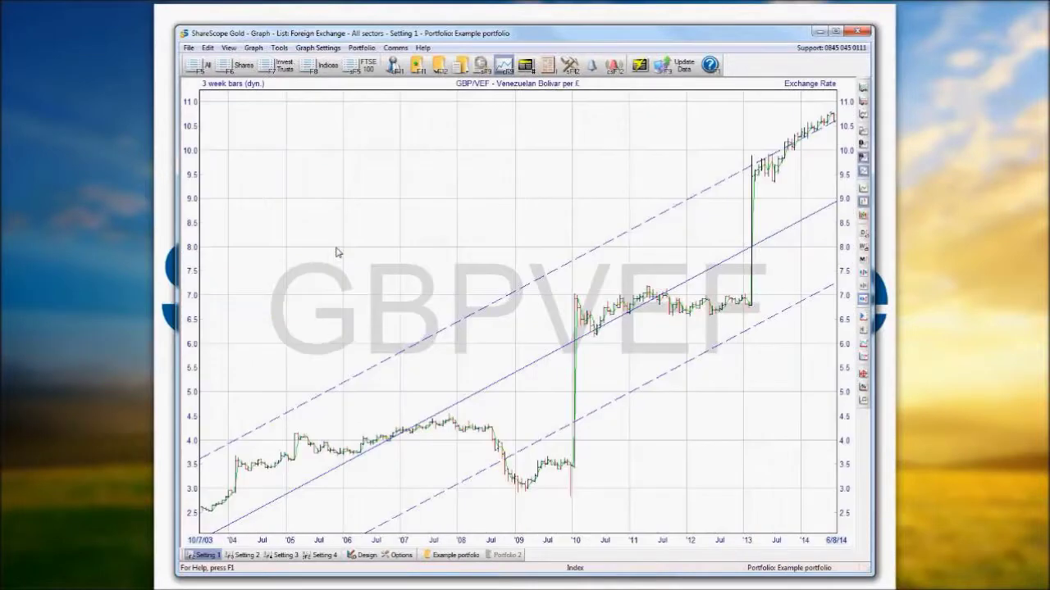
key("Down")
key("Down")
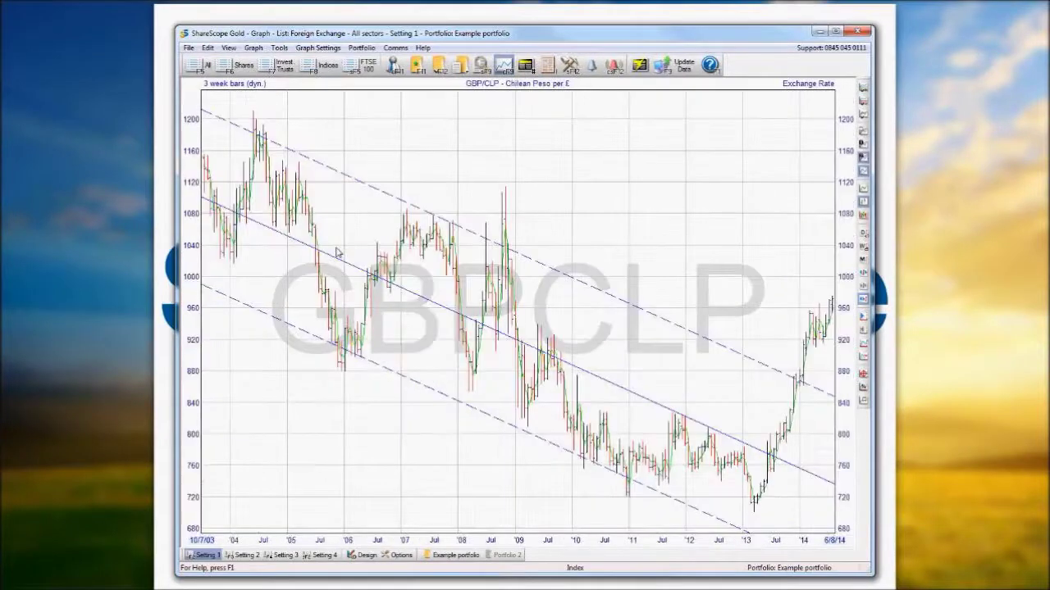
key("Escape")
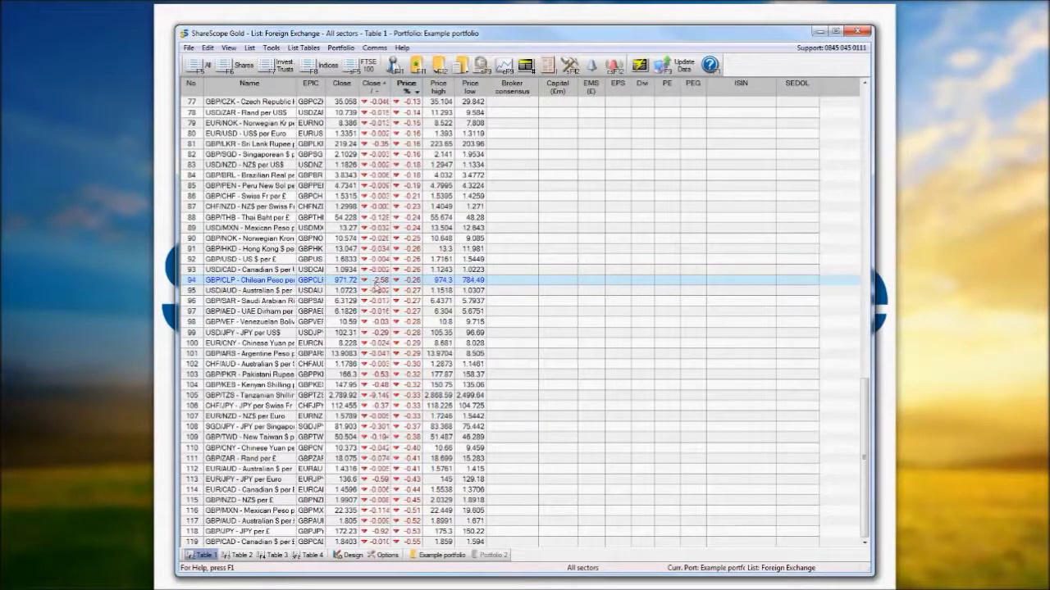
- Sort the Foreign Exchange list by name in ascending order and open the graph of GBP/AED
left_click(254, 90)
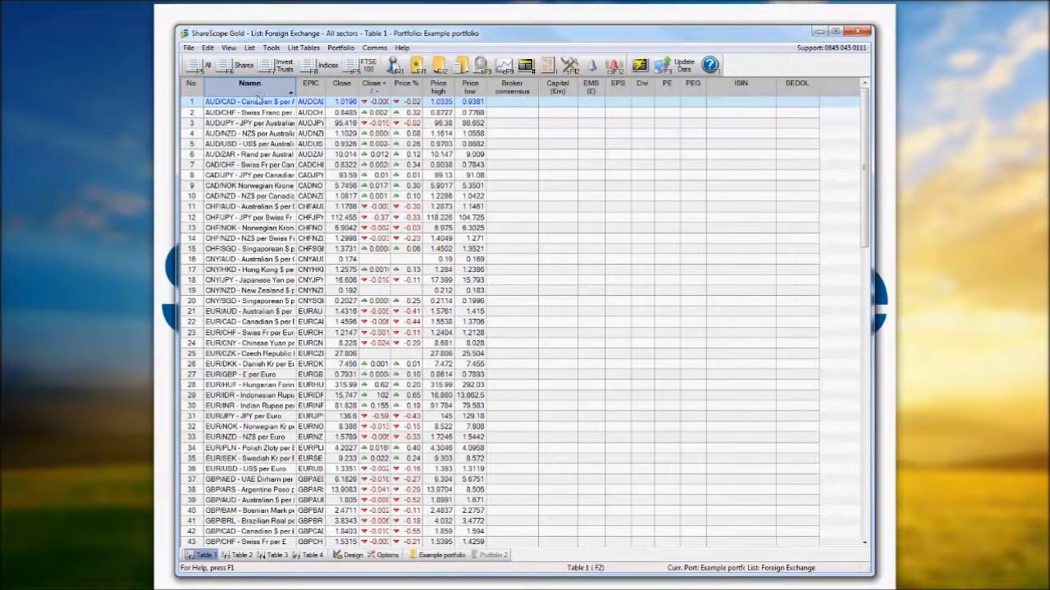
left_click(244, 481)
double_click(261, 482)
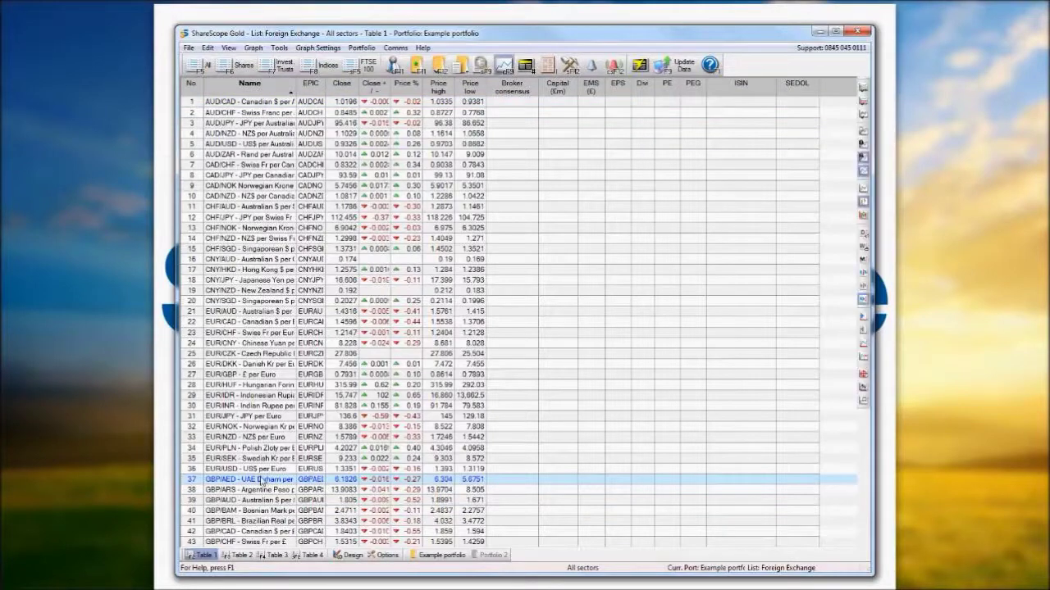
- Step forward through the graphs of the sterling exchange rates as far as GBP/DKK and return to the list
key("space")
key("space")
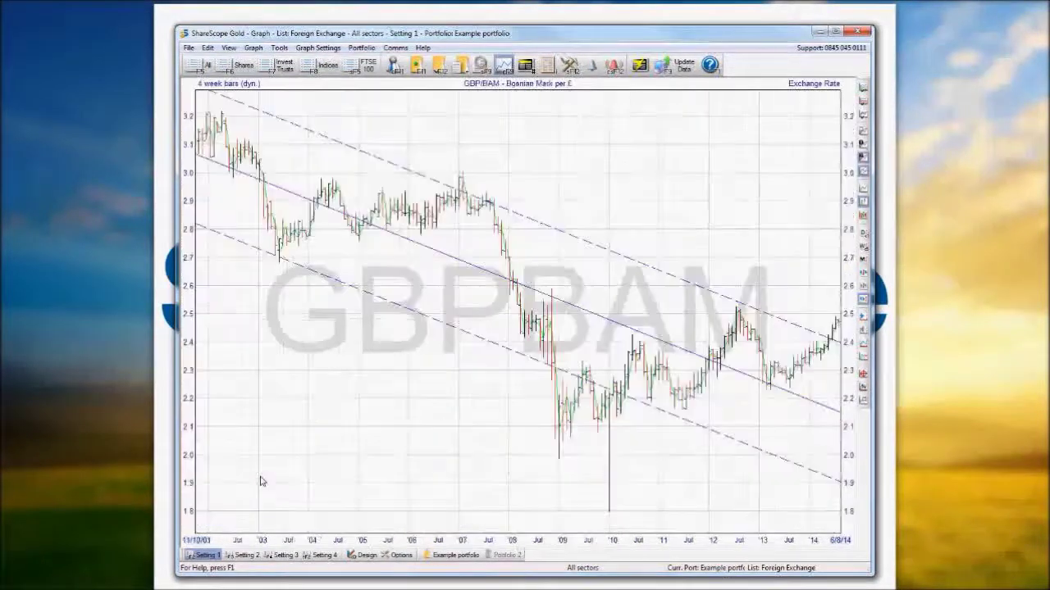
key("space")
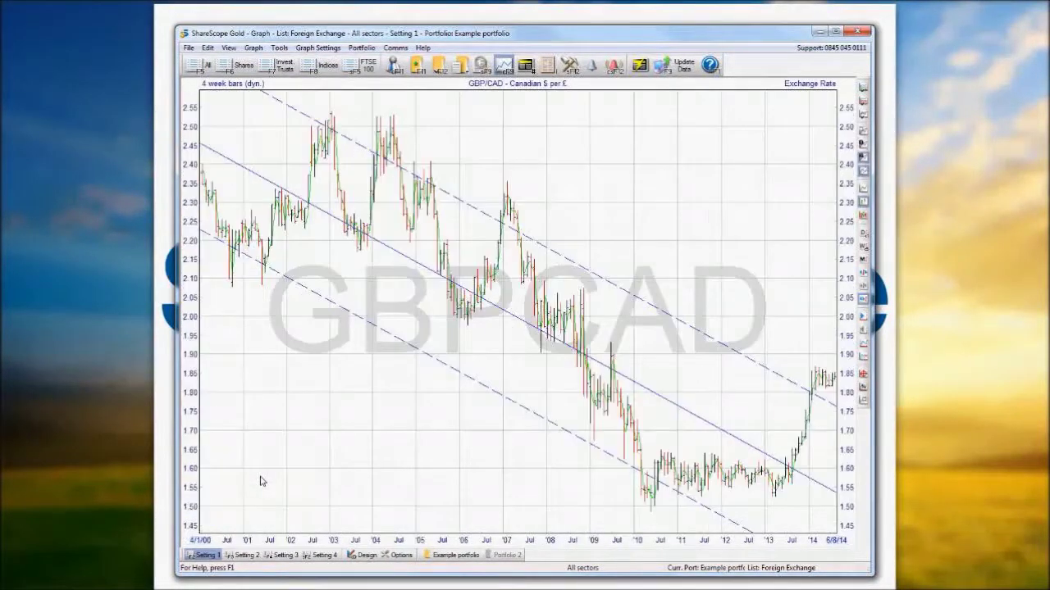
key("space")
key("space")
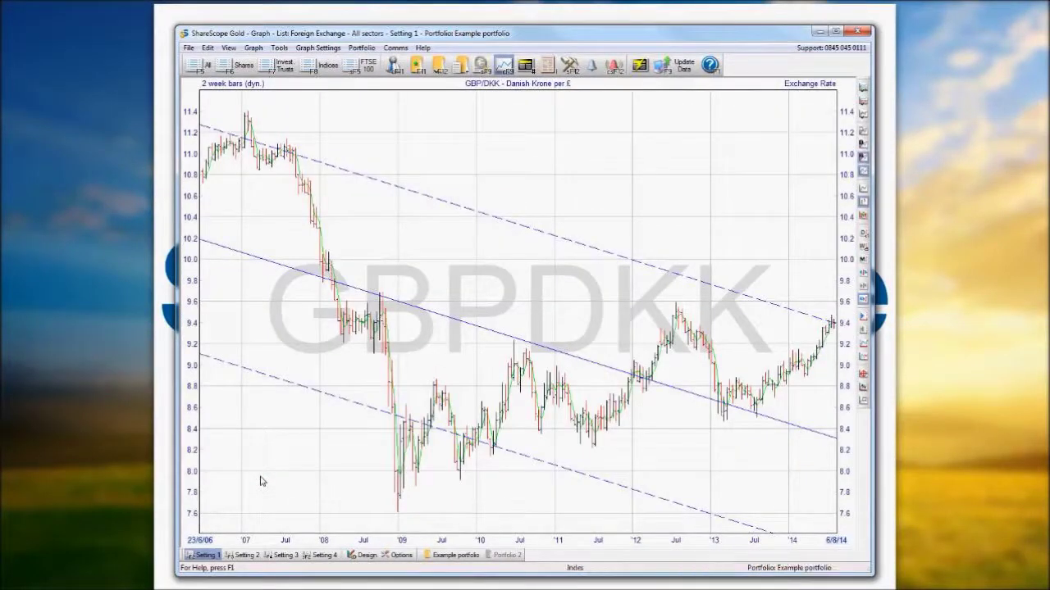
key("Escape")
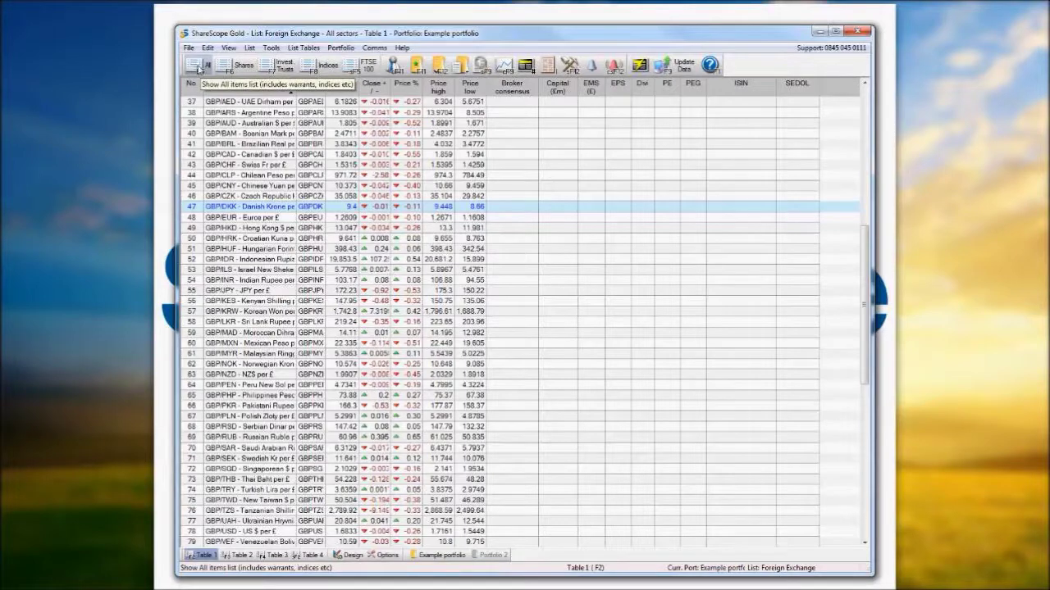
- Change the displayed list to All and look through it to its end and back to the first entry
left_click(228, 48)
mouse_move(266, 64)
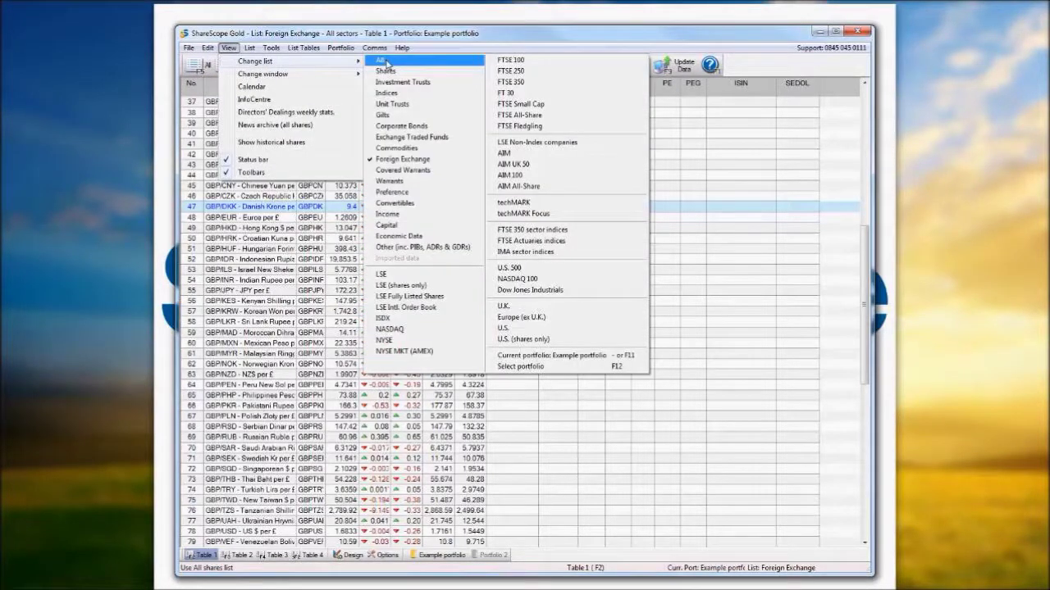
left_click(385, 63)
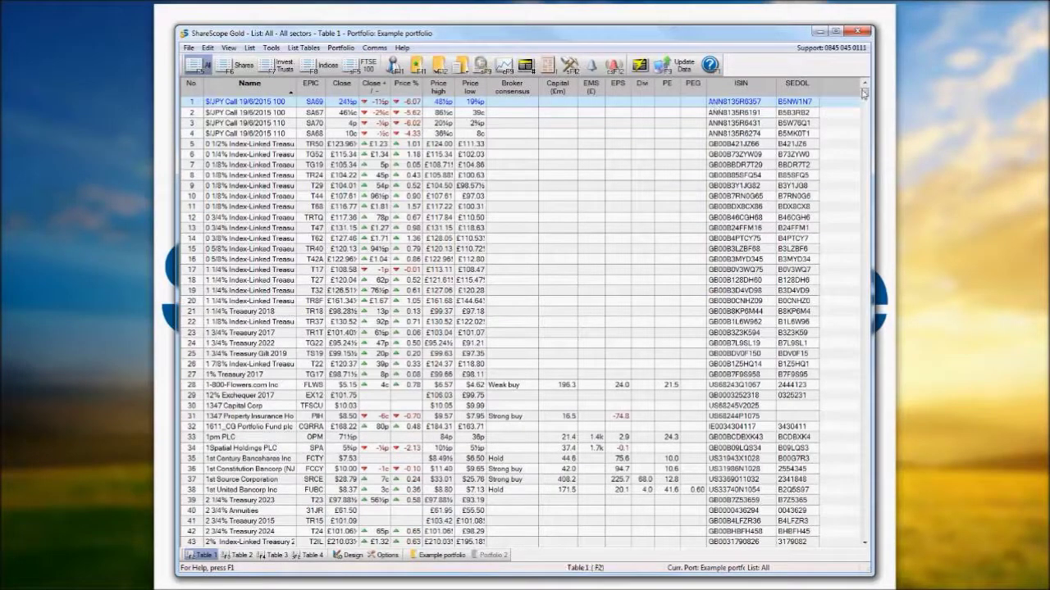
left_click_drag(864, 92, 864, 539)
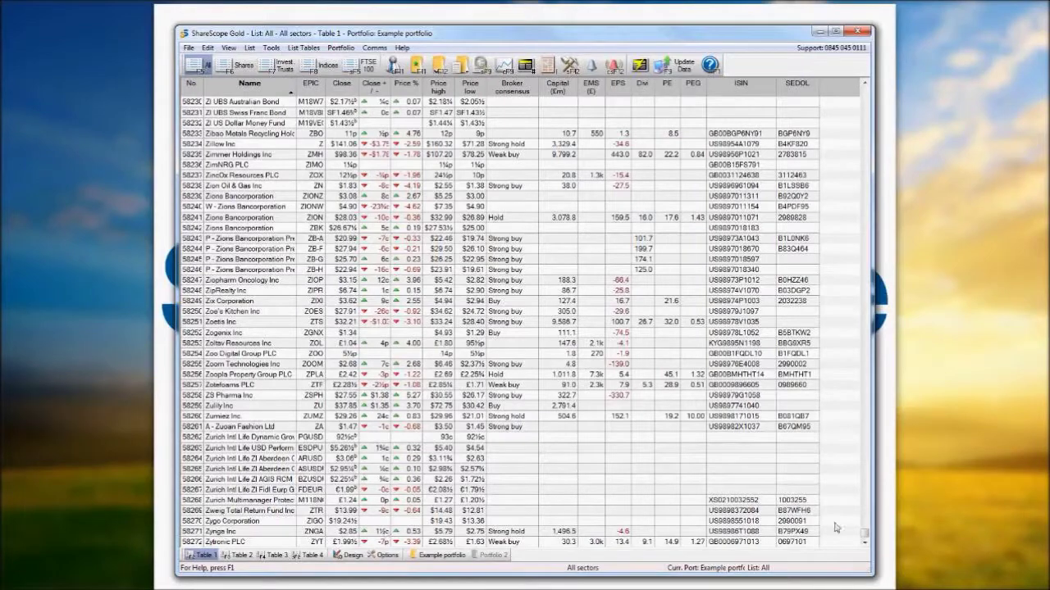
left_click_drag(865, 541, 865, 92)
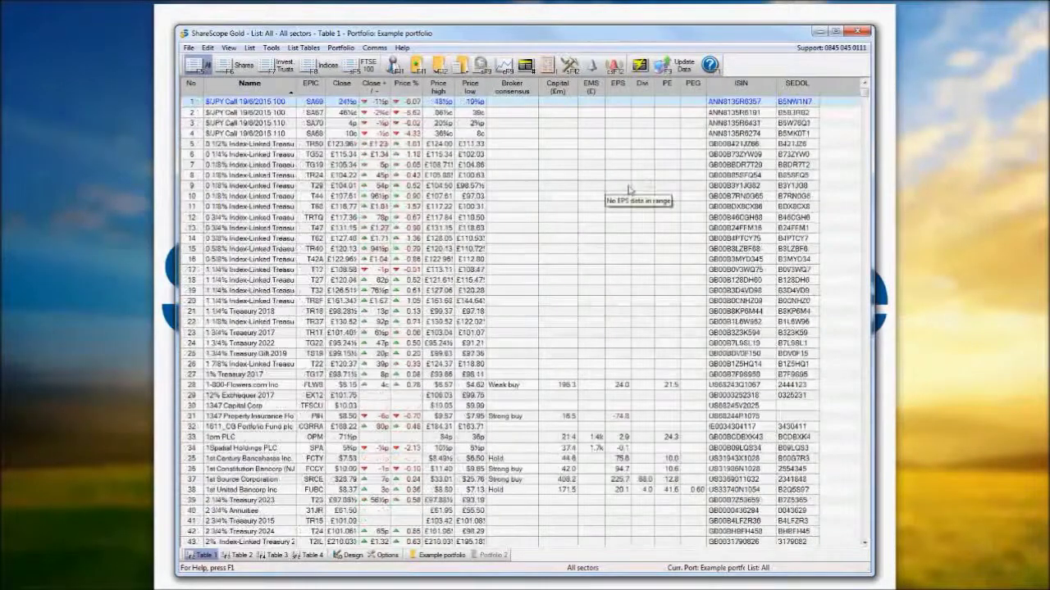
- Find the London-listed Barclays PLC (LSE:BARC) in the All list by searching "barclays" and picking it from the matches
type("barclays")
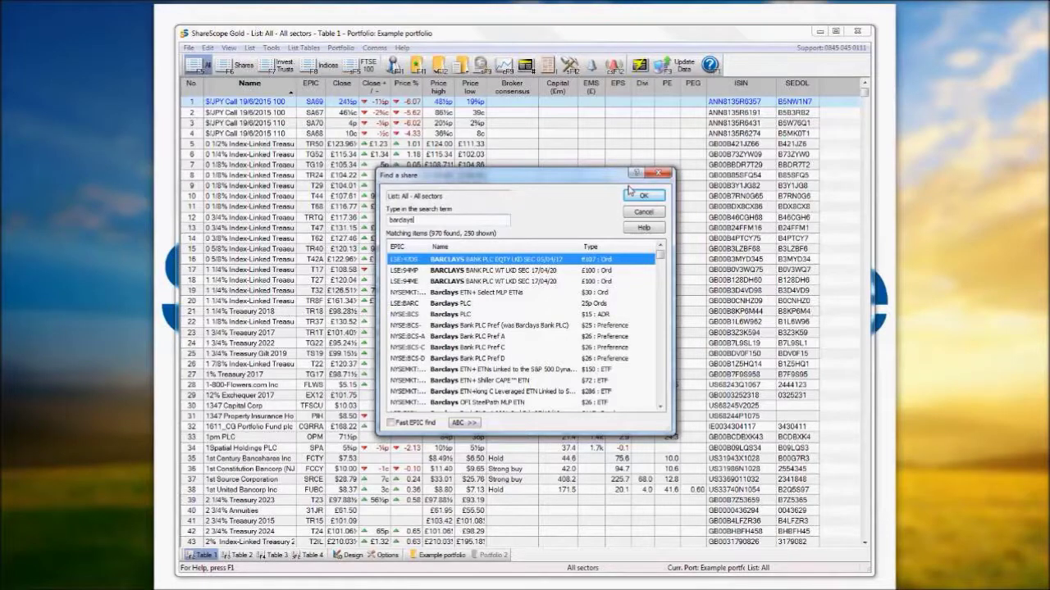
left_click(463, 303)
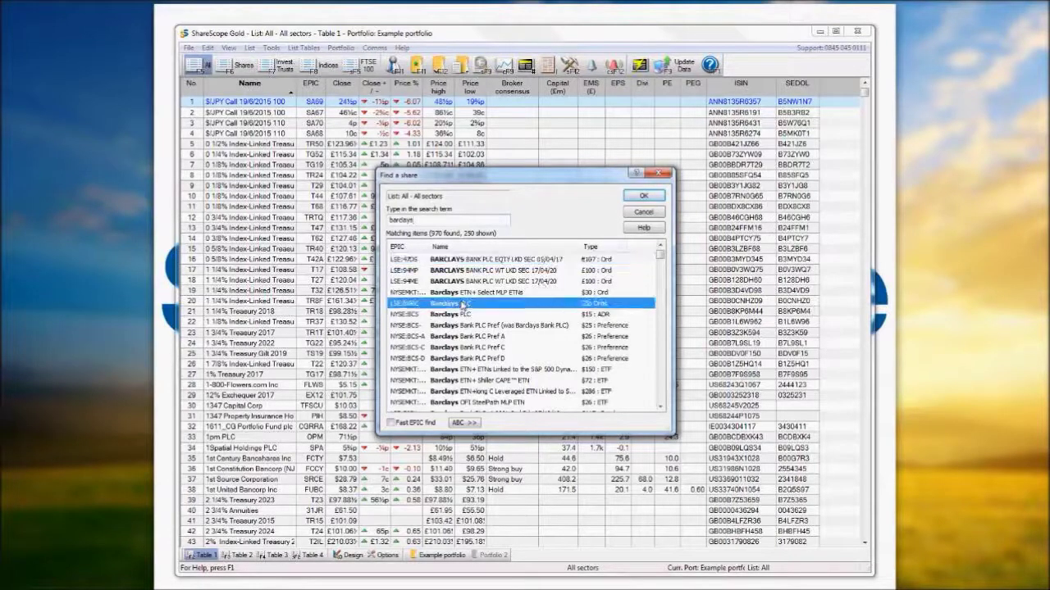
mouse_move(660, 255)
left_mouse_down()
mouse_move(656, 410)
mouse_move(660, 254)
left_mouse_up()
left_click(510, 304)
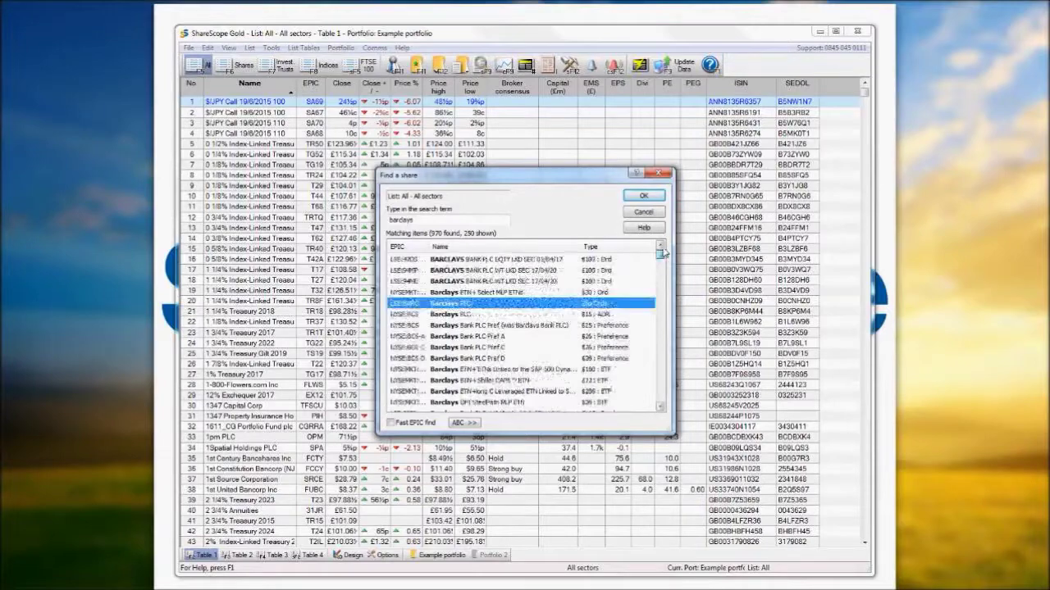
left_click(640, 197)
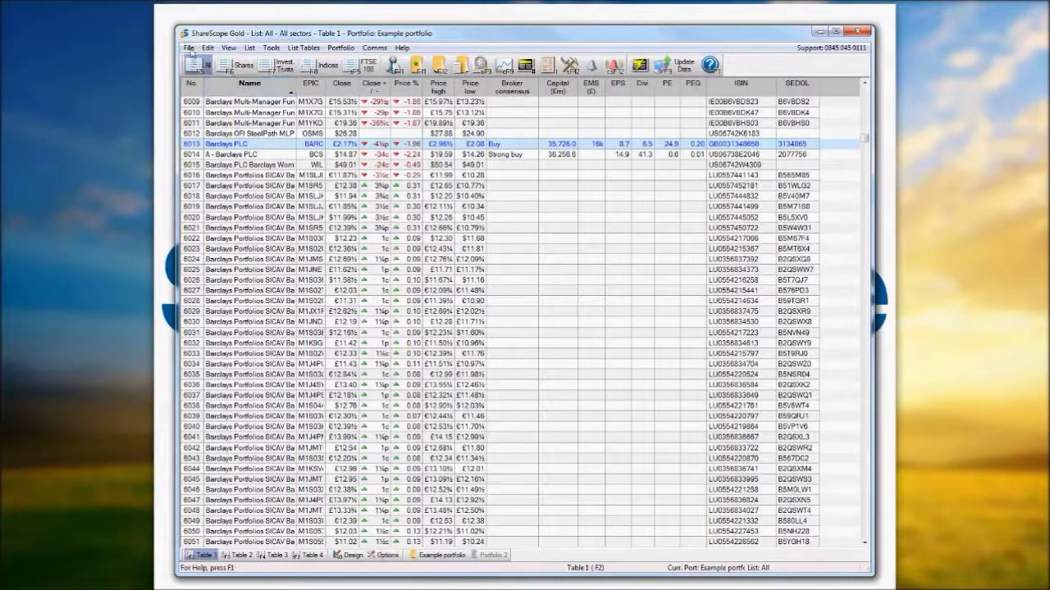
- Change the displayed list from All to FTSE 350
left_click(228, 47)
mouse_move(248, 62)
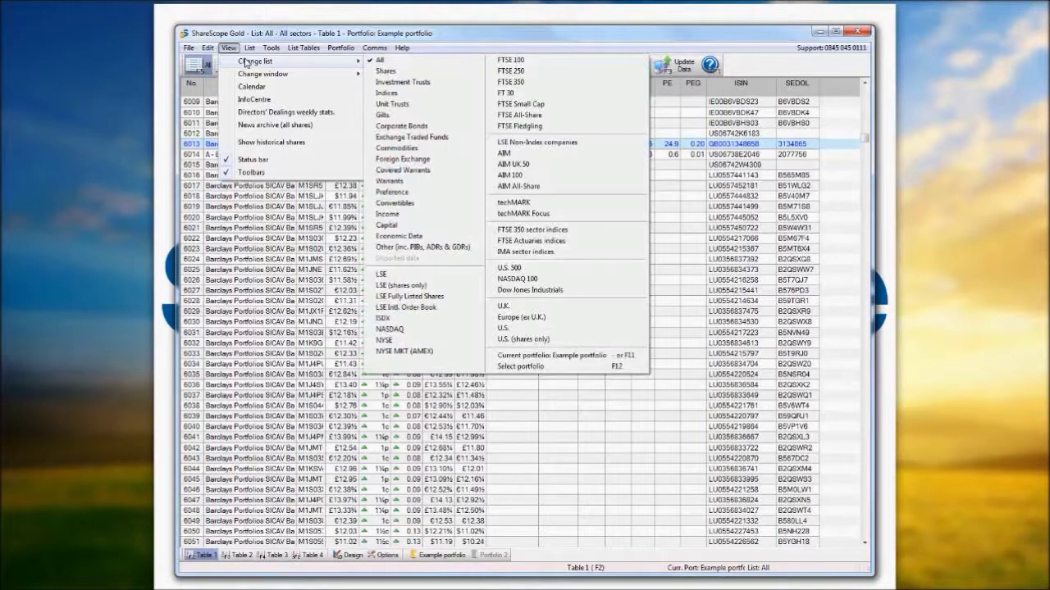
left_click(525, 85)
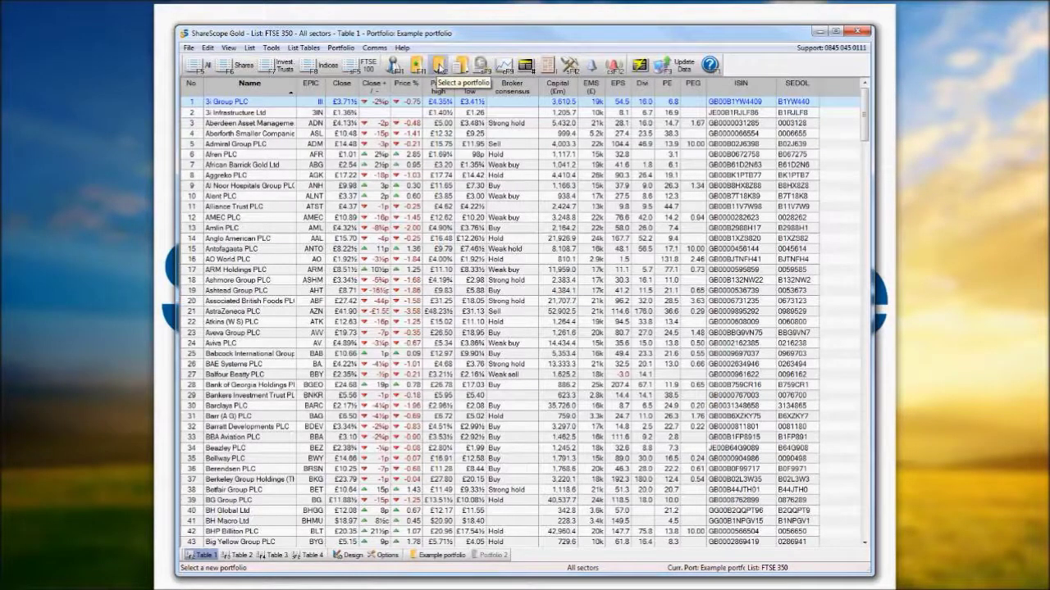
- Create a new portfolio named Watchlist in British Pounds (GBP) and display it
left_click(336, 49)
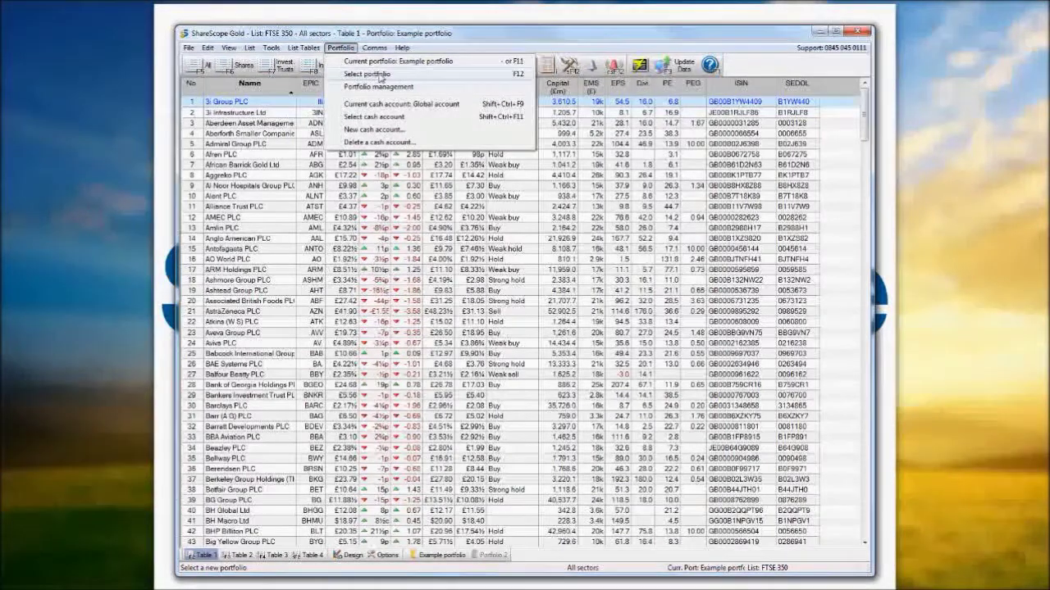
left_click(472, 45)
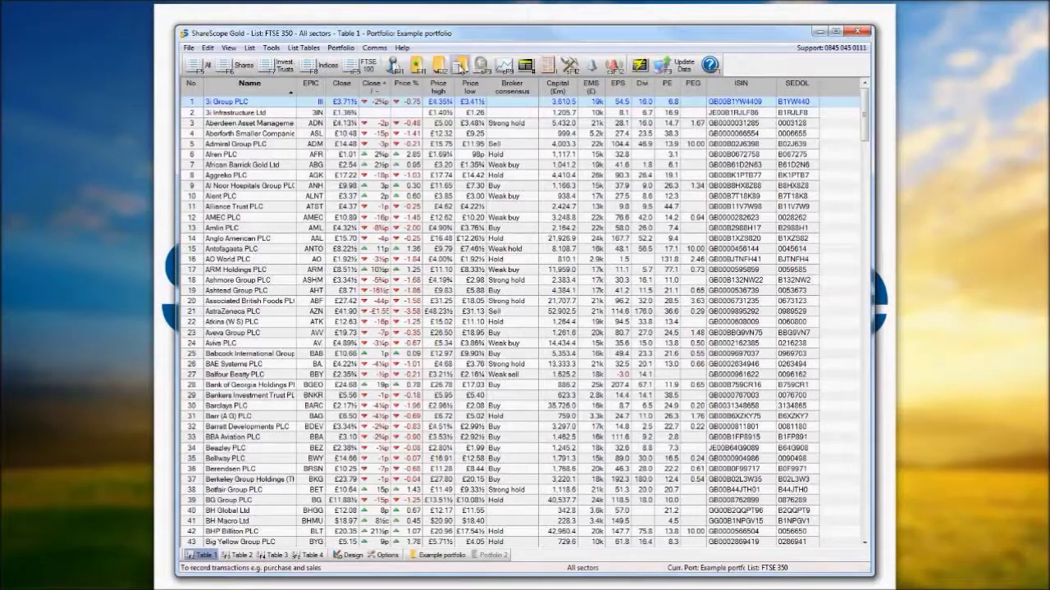
left_click(438, 67)
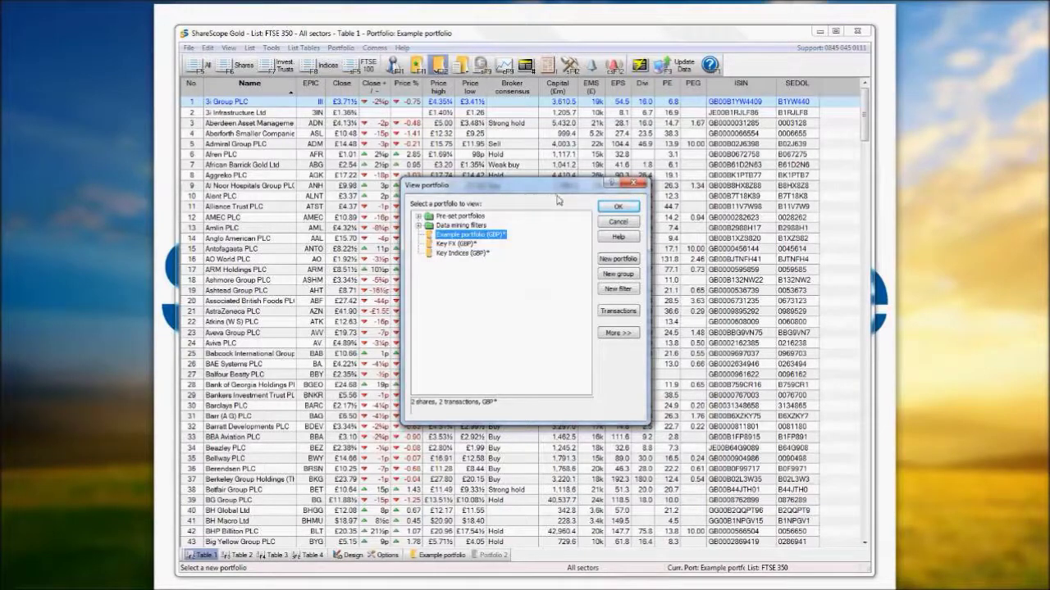
left_click(618, 259)
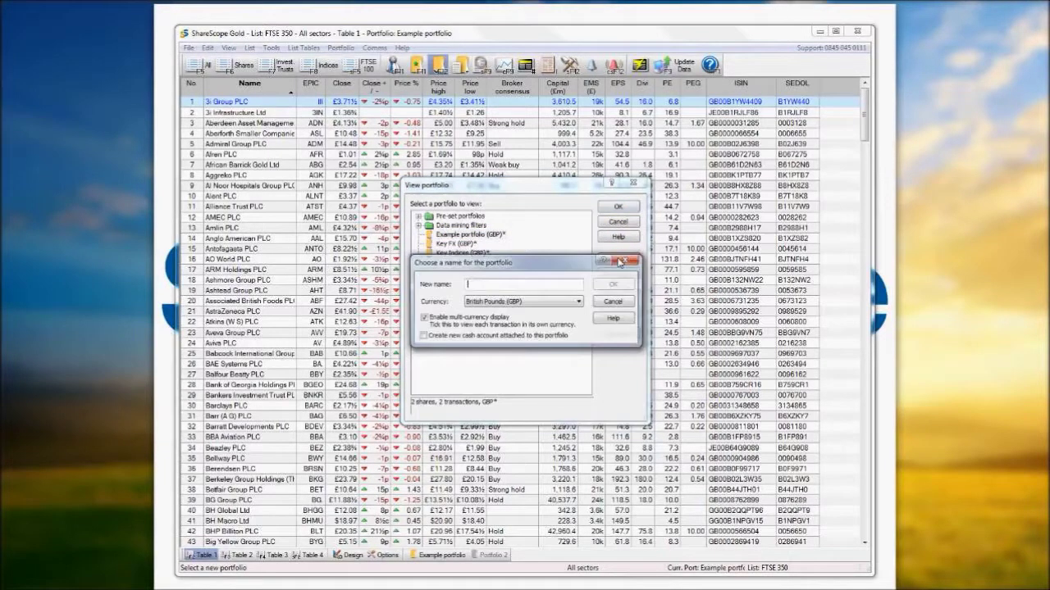
type("W")
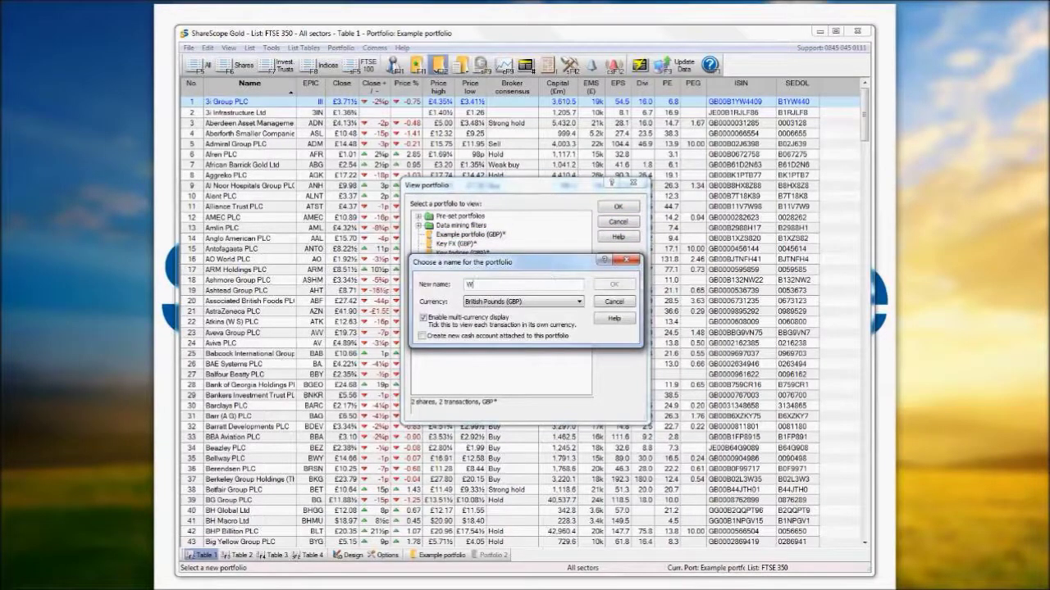
type("atchlist")
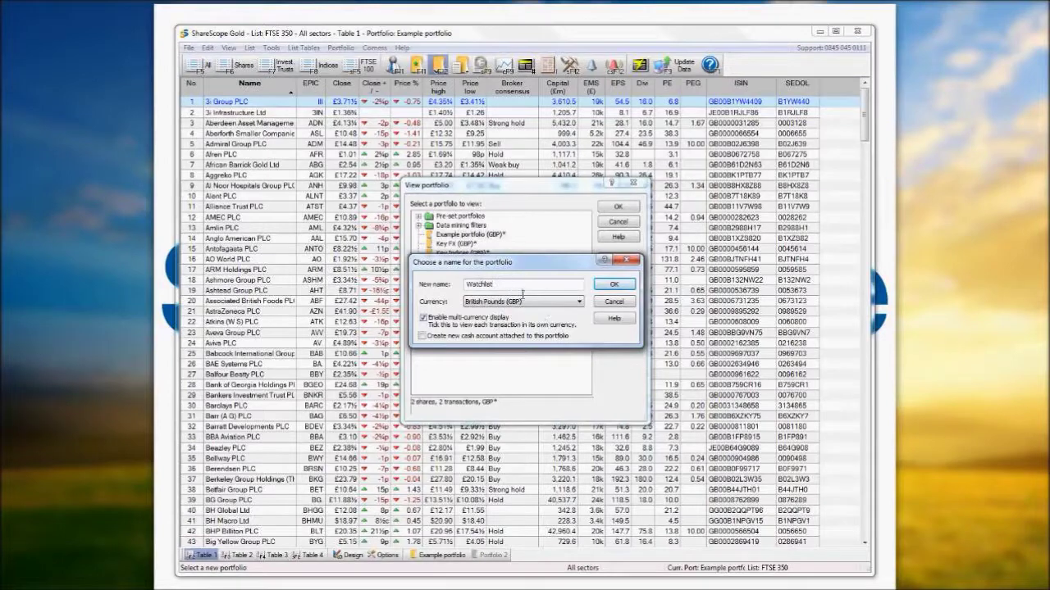
left_click(610, 285)
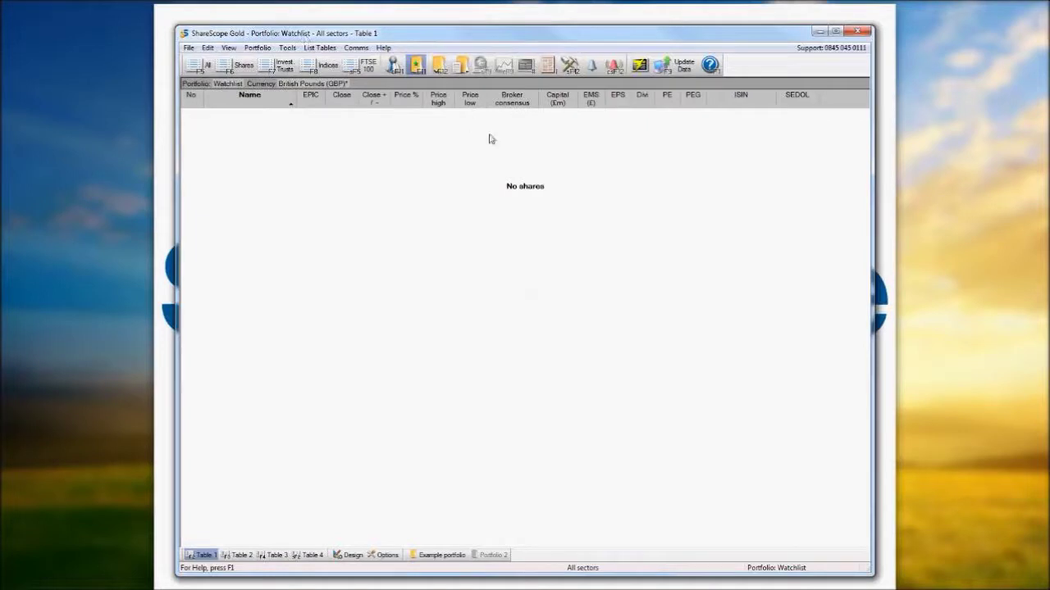
- Add the FTSE 100 index to the Watchlist portfolio by searching "ftse 100" with the search list set to All
right_click(461, 206)
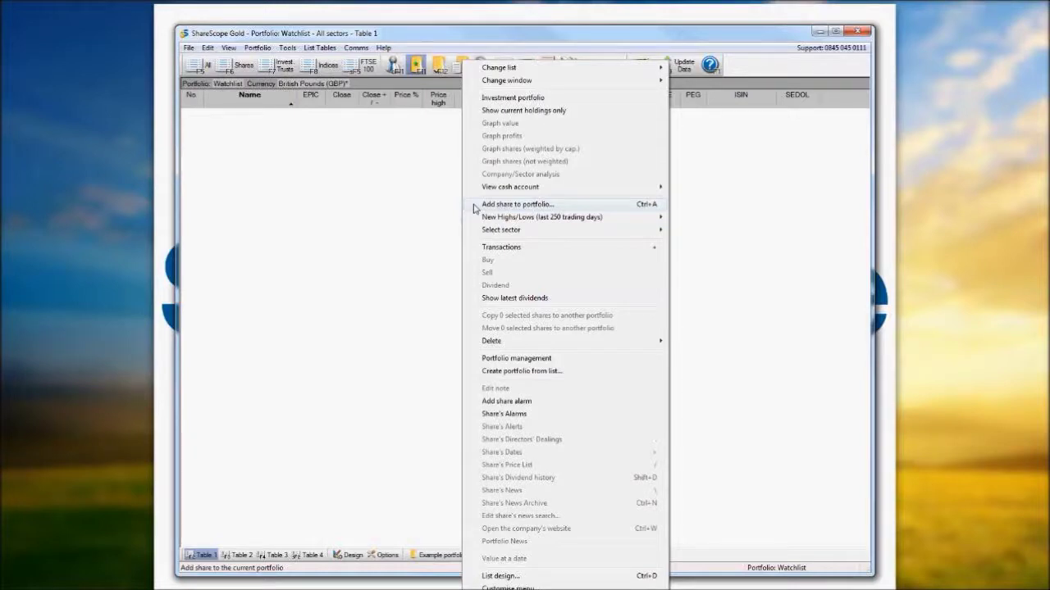
left_click(476, 205)
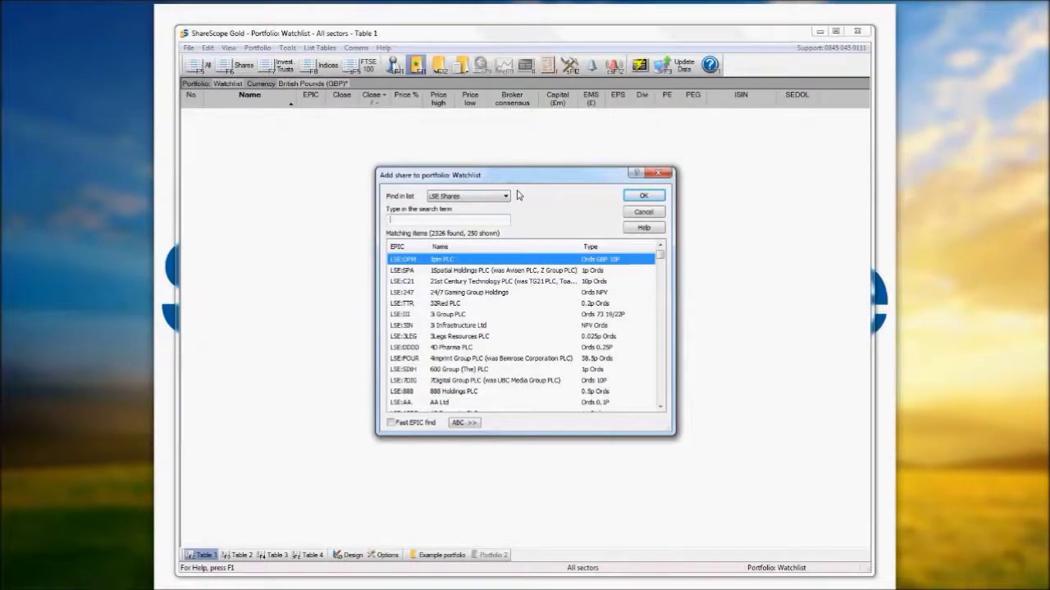
type("ftse 100")
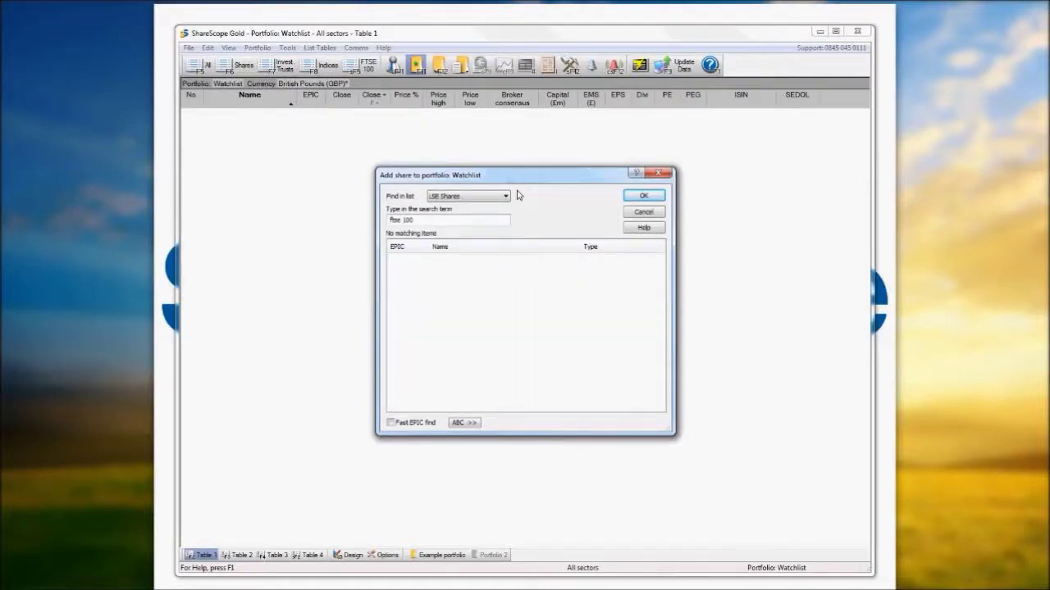
left_click(460, 201)
left_click(506, 210)
left_click(506, 210)
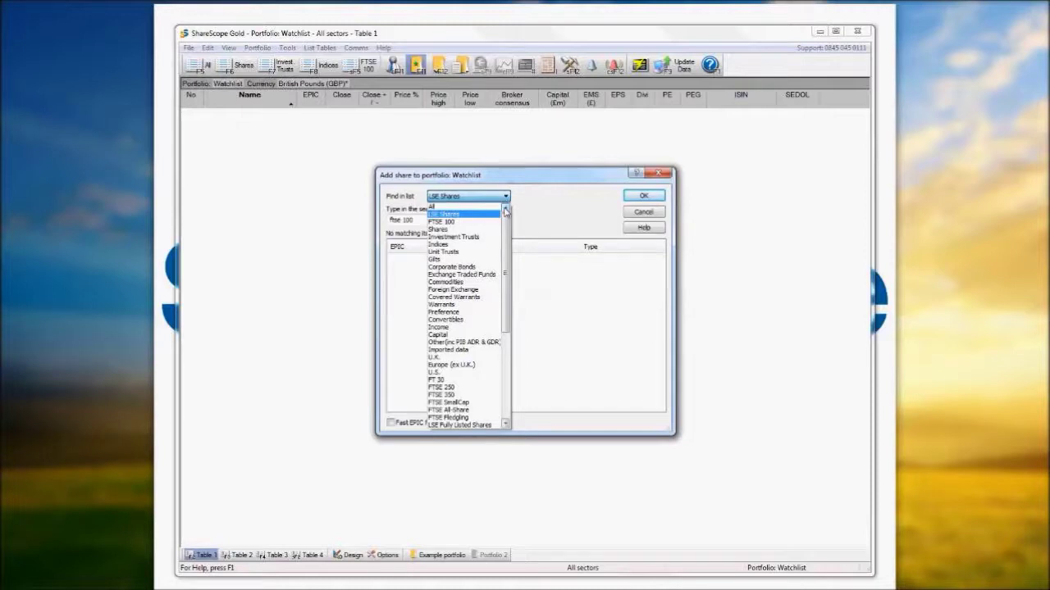
left_click(506, 210)
left_click(477, 208)
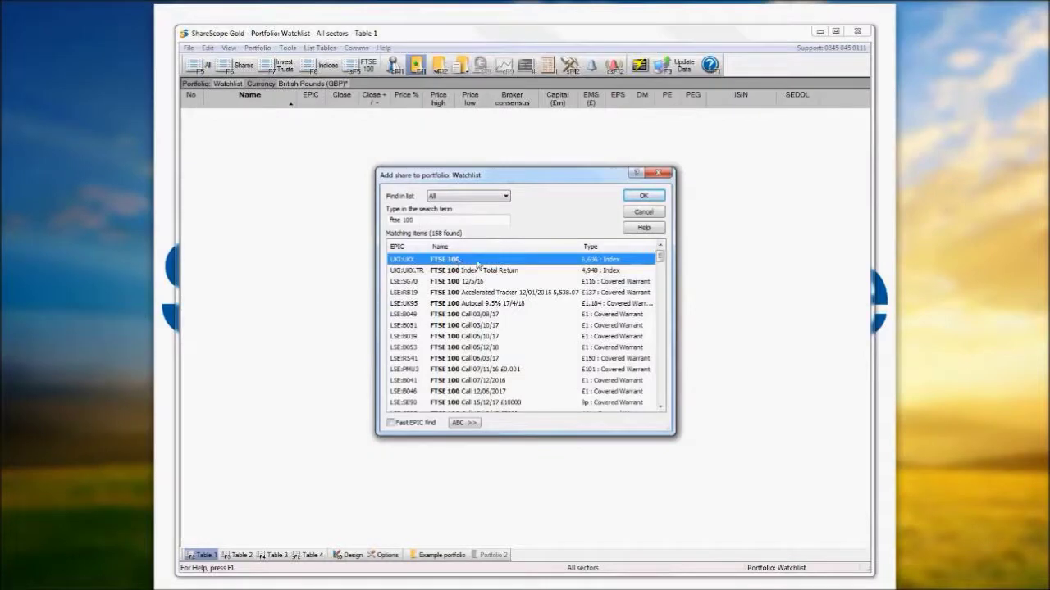
left_click(630, 198)
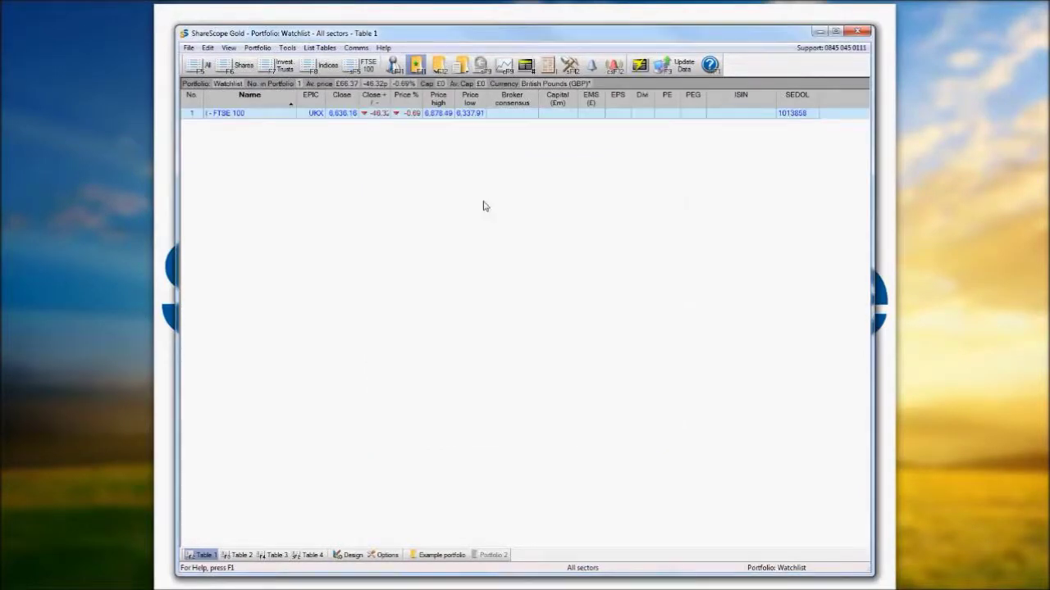
- Add the GBP/USD exchange rate to the Watchlist portfolio by searching for its code "gbpusd"
right_click(483, 206)
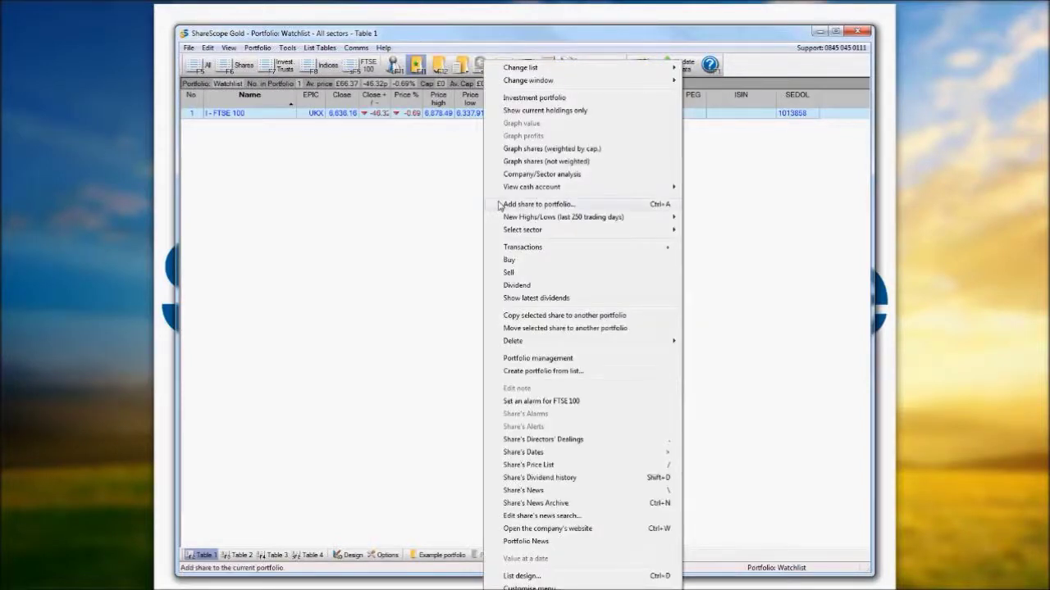
left_click(498, 205)
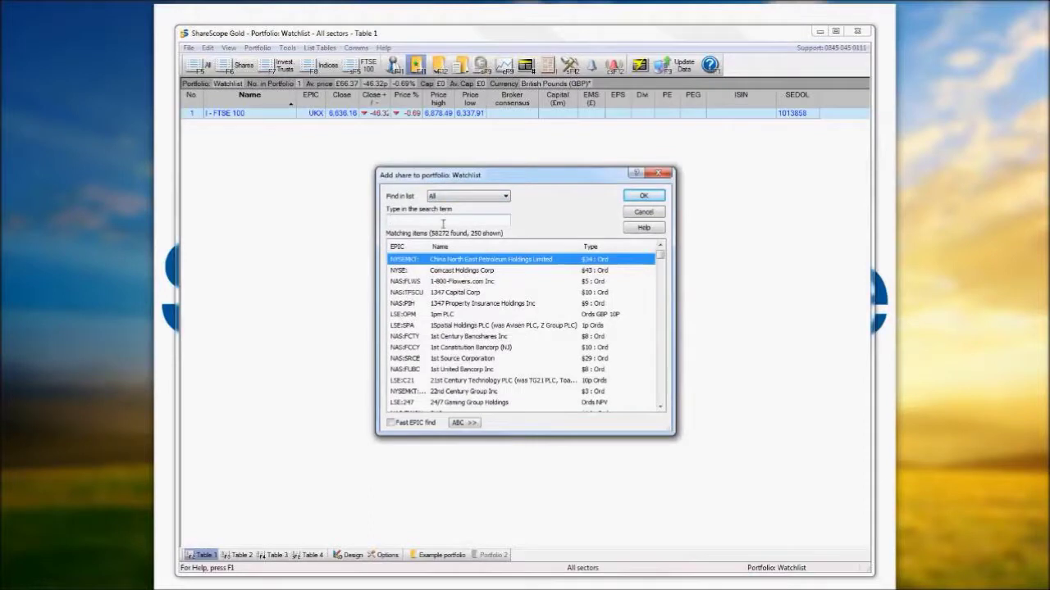
type("gbpusd")
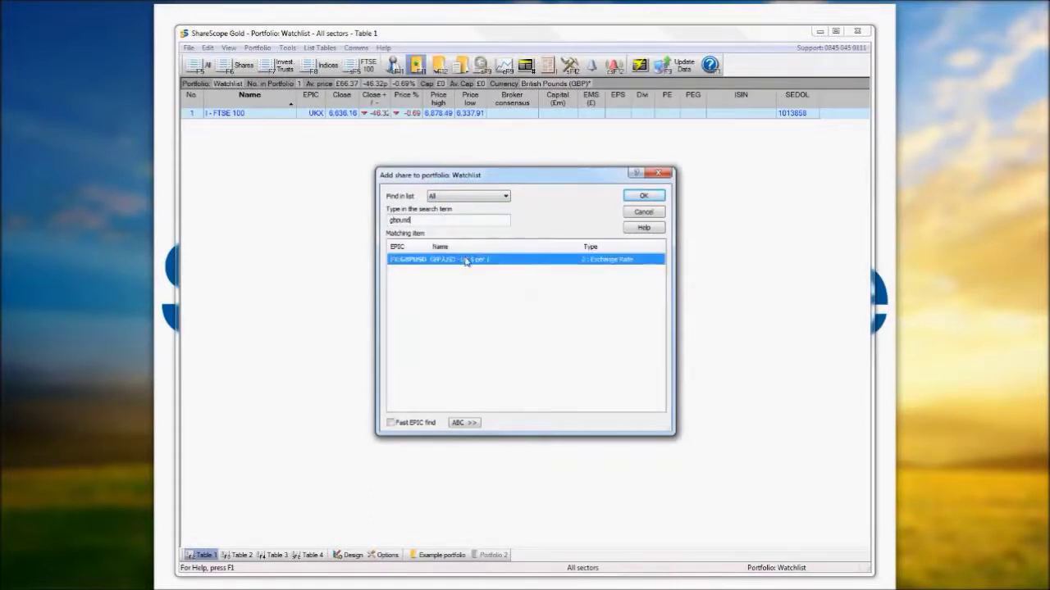
left_click(643, 196)
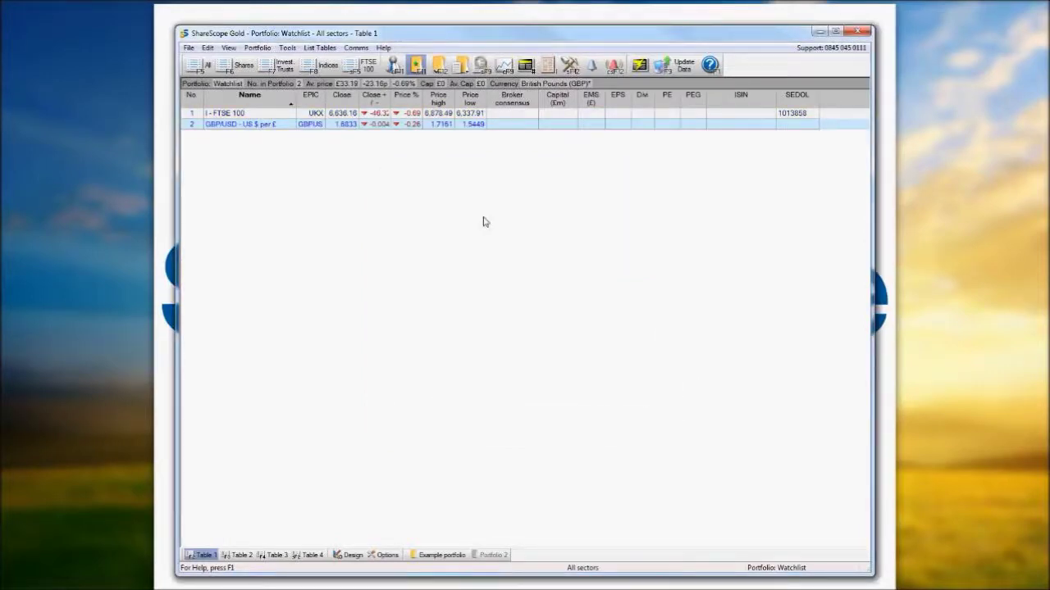
- Add the Dow Jones Industrial Average to the Watchlist portfolio by searching for "dji"
right_click(484, 222)
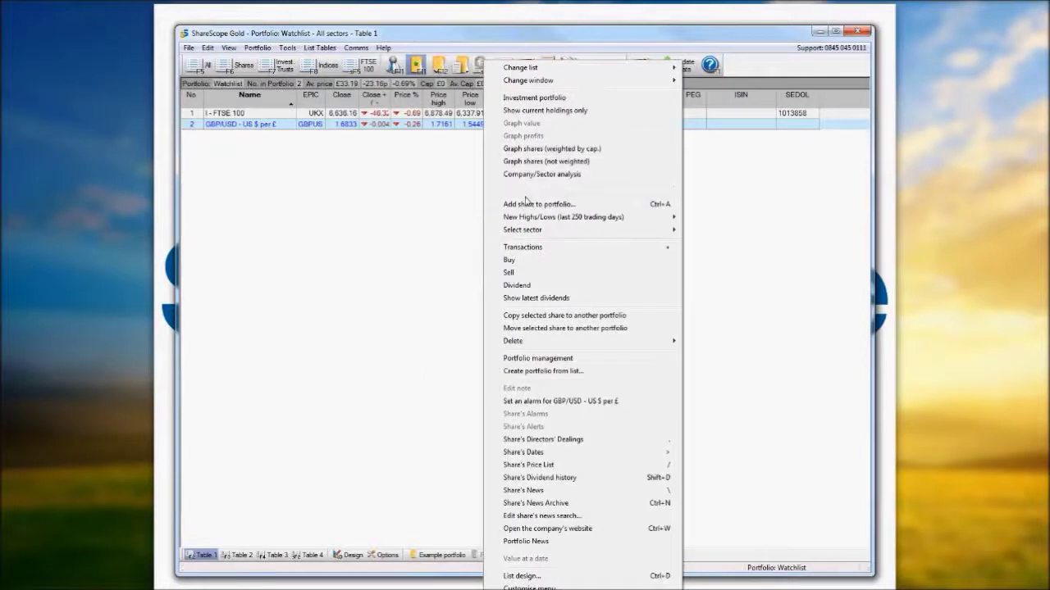
left_click(529, 204)
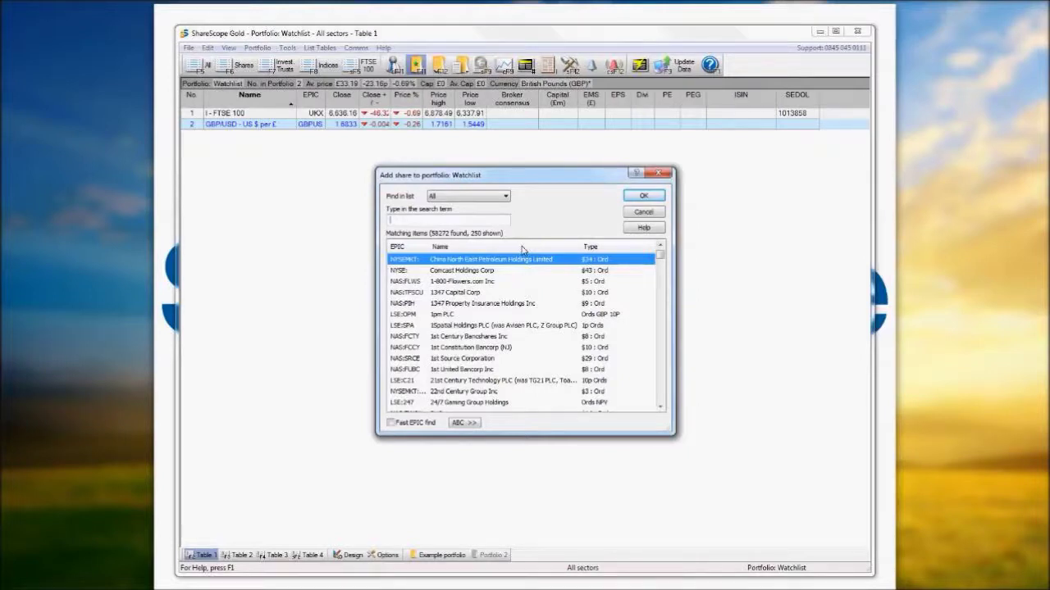
type("dji")
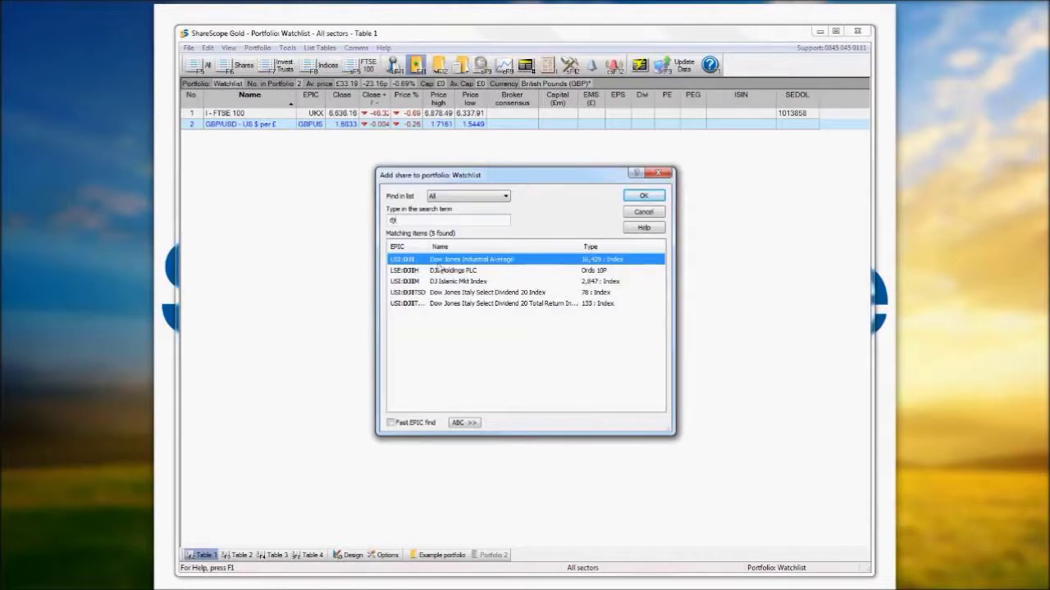
left_click(638, 197)
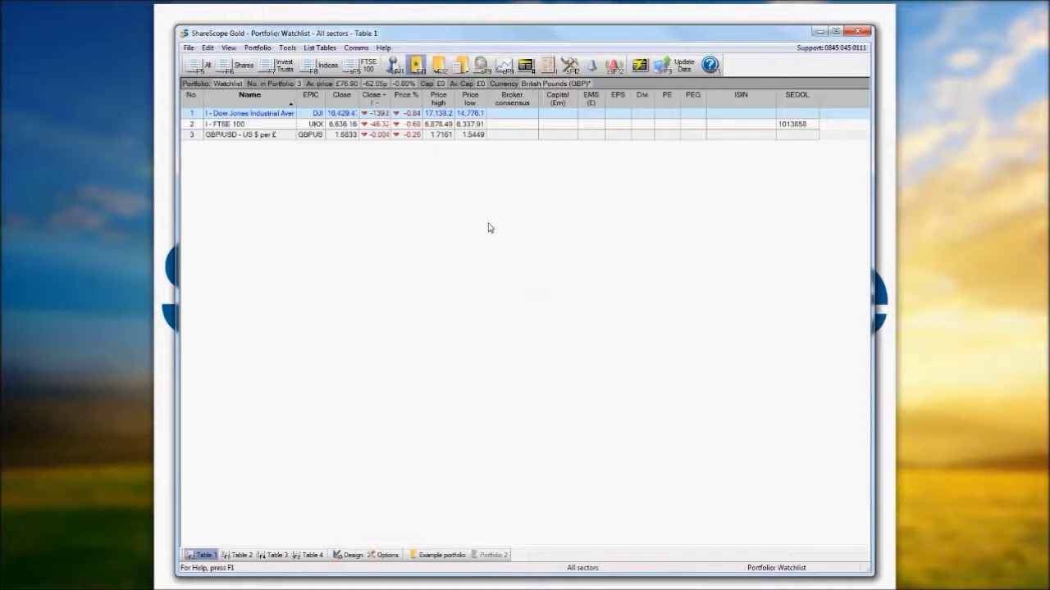
- Search for "goog", widen the EPIC column of the matches and add Google Inc (NAS:GOOGL) to the Watchlist portfolio
right_click(488, 228)
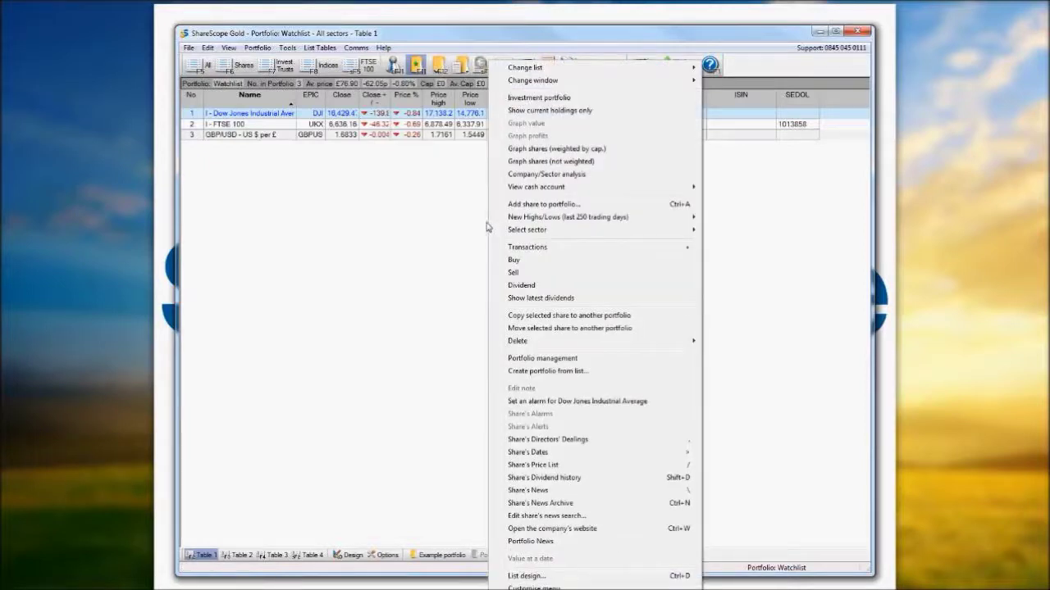
left_click(509, 207)
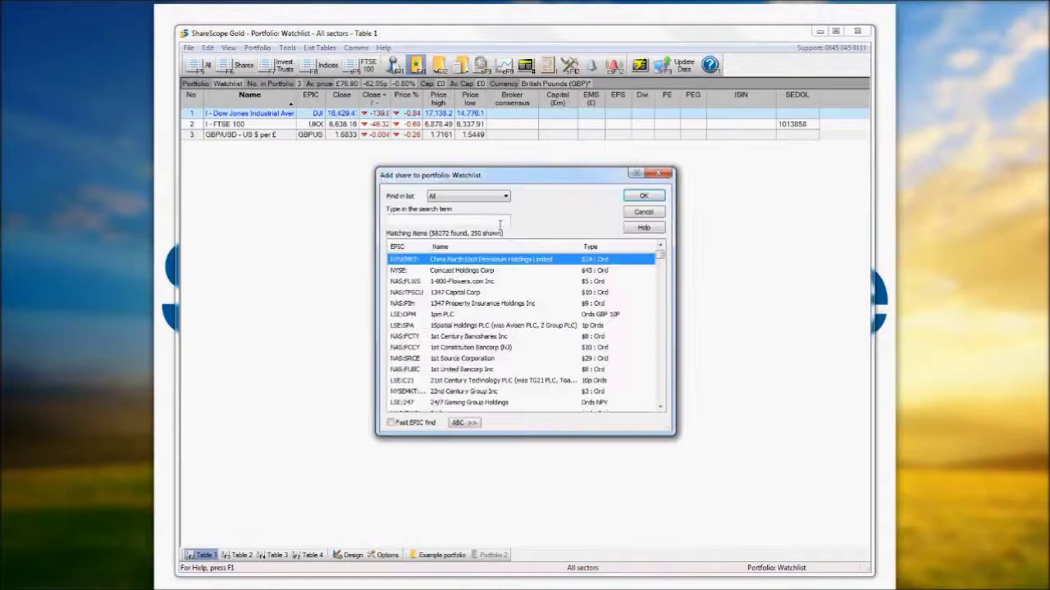
type("goog")
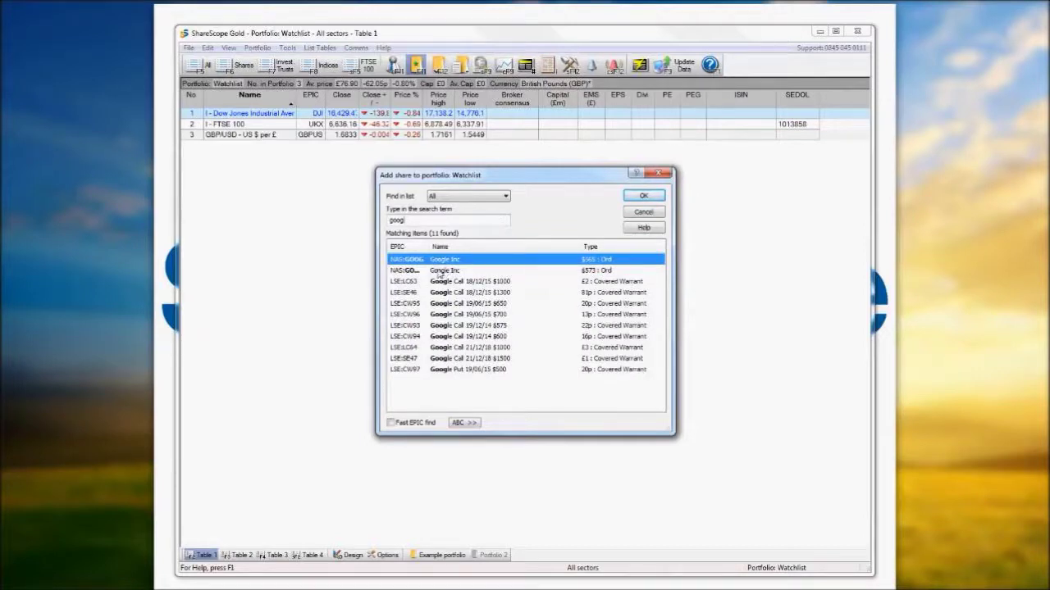
type("l")
type("ll")
key("BackSpace")
left_click_drag(434, 252, 439, 250)
left_click_drag(443, 250, 447, 250)
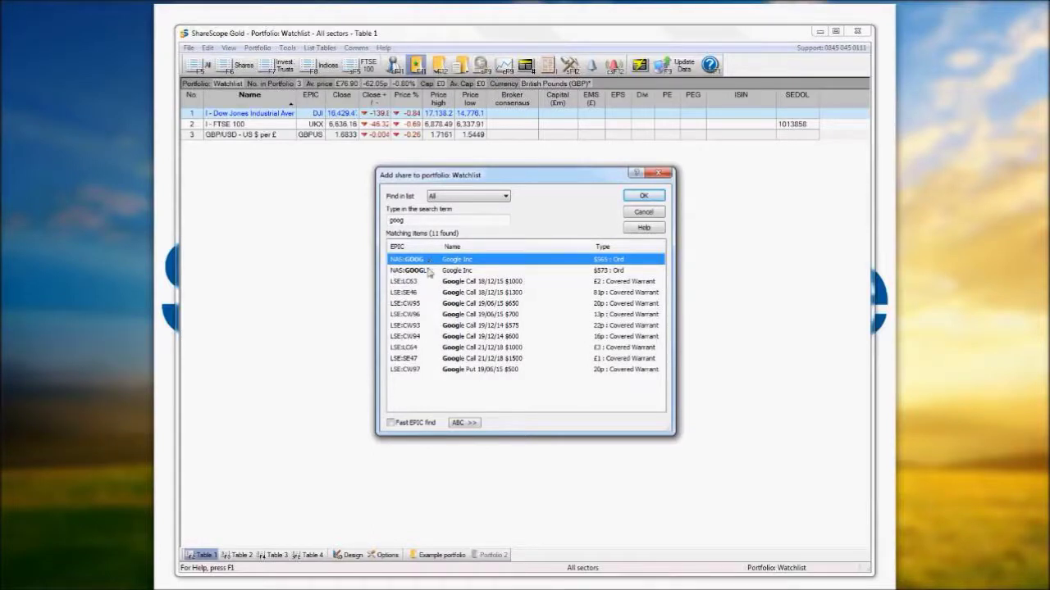
left_click(432, 271)
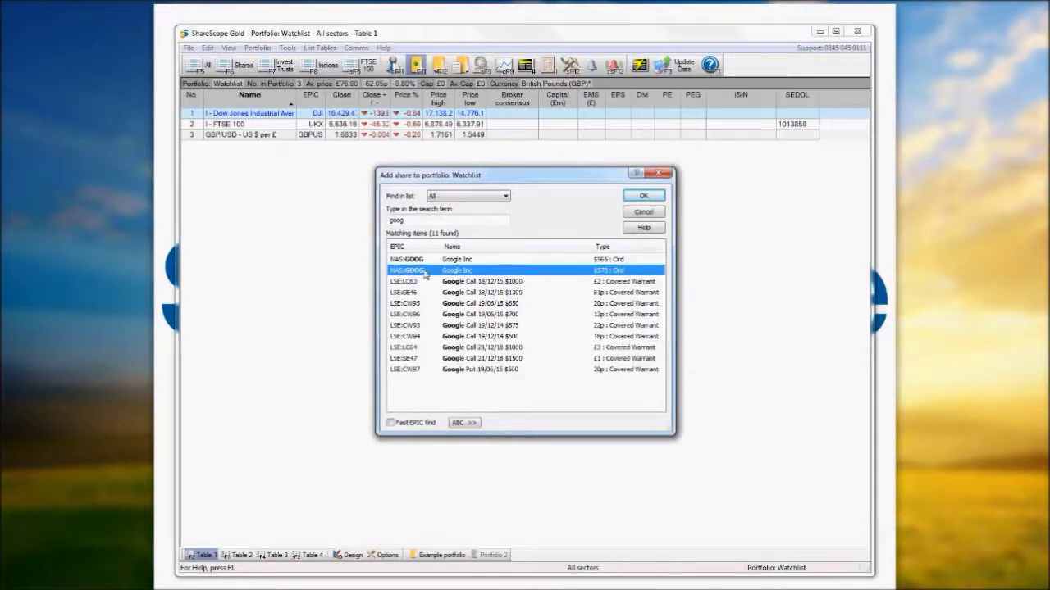
left_click(643, 197)
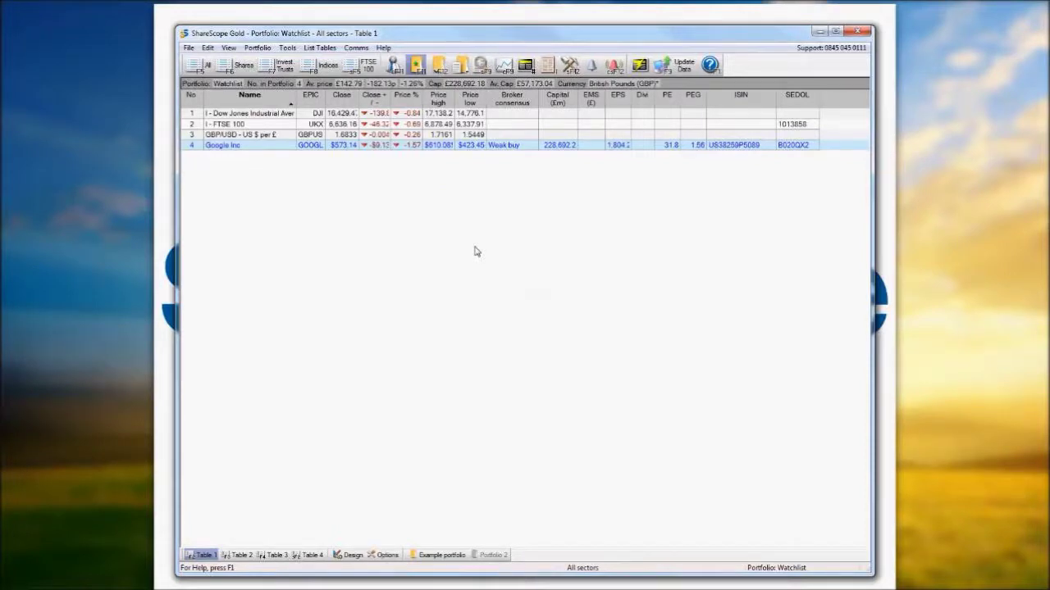
- Add the London-listed ARM Holdings PLC (LSE:ARM) to the Watchlist portfolio by searching for "arm"
right_click(474, 252)
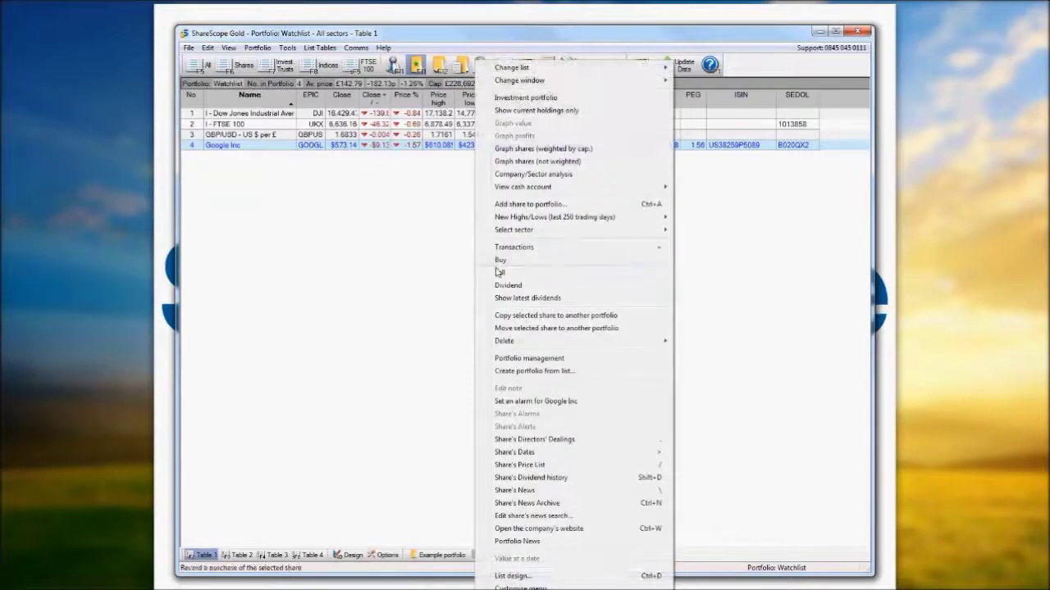
left_click(517, 205)
type("arm")
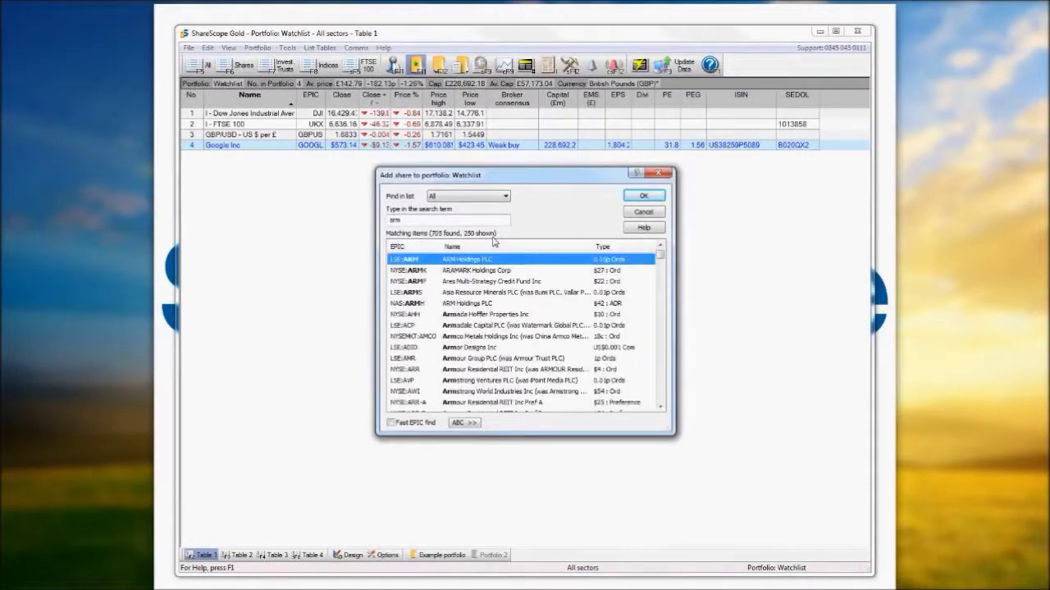
left_click(634, 197)
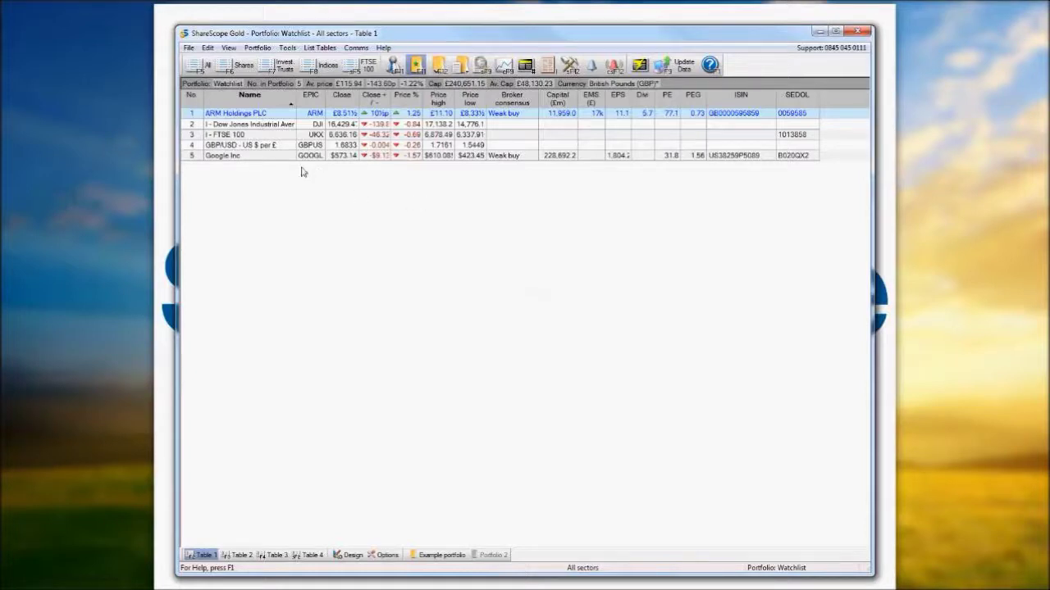
- Switch the display from the Watchlist portfolio back to the FTSE 350 list
left_click(230, 50)
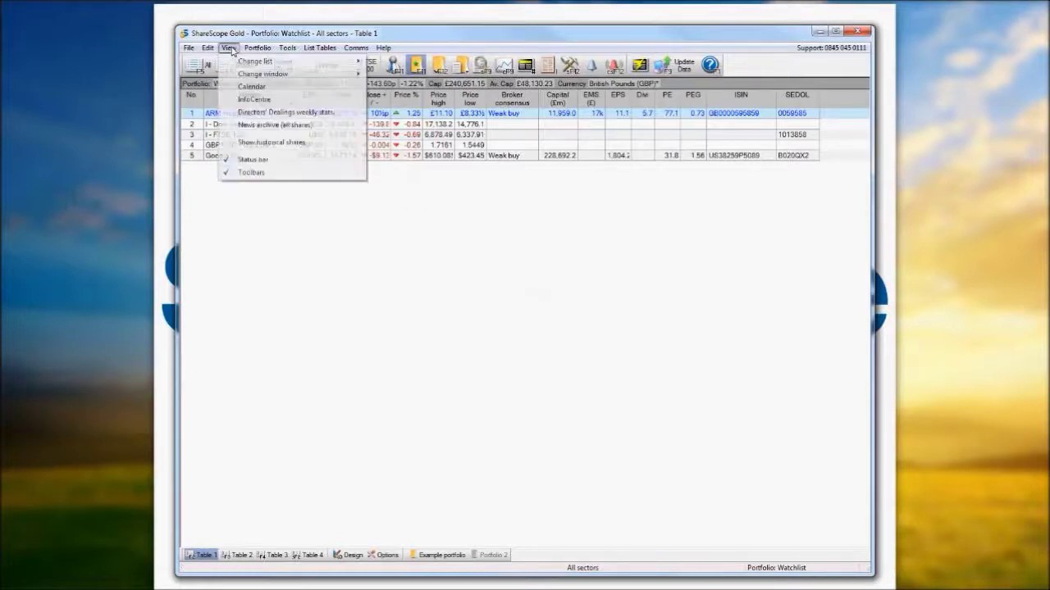
mouse_move(254, 63)
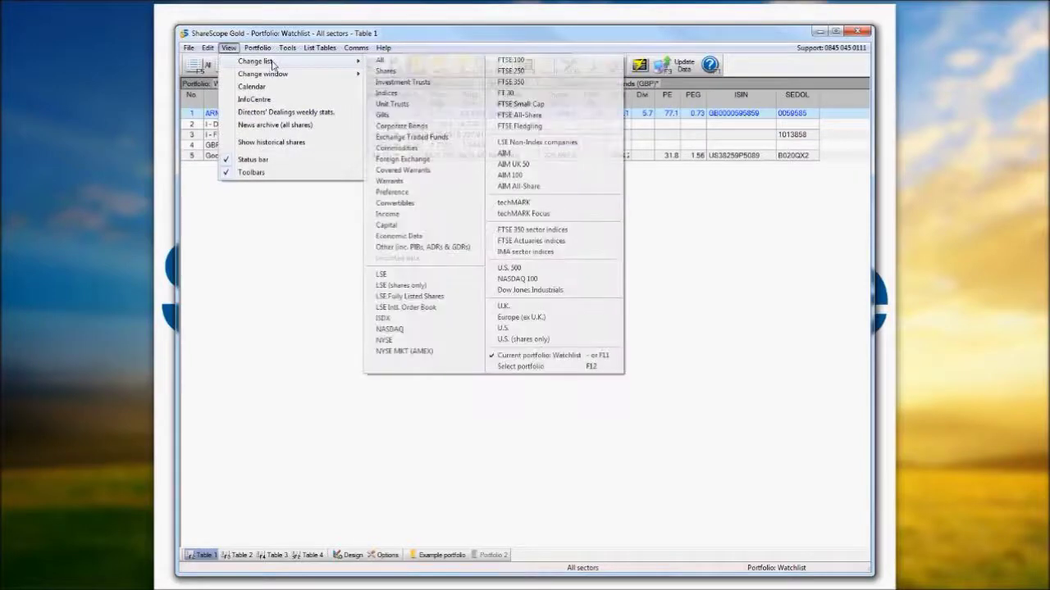
left_click(508, 83)
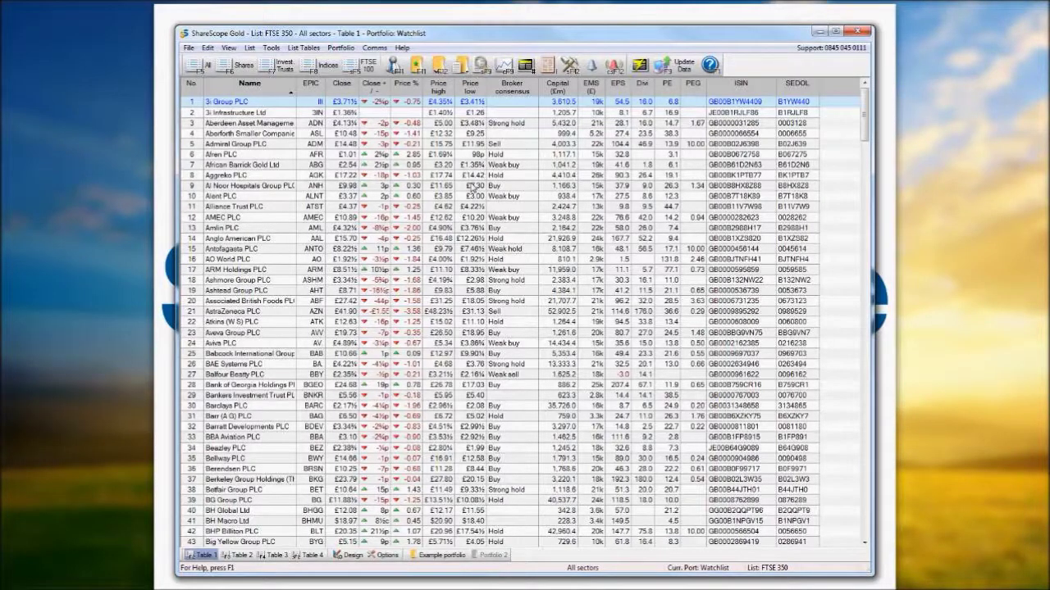
- Sort the FTSE 350 list by Price % with the biggest risers first and add Hochschild Mining PLC to the Watchlist portfolio
left_click(406, 89)
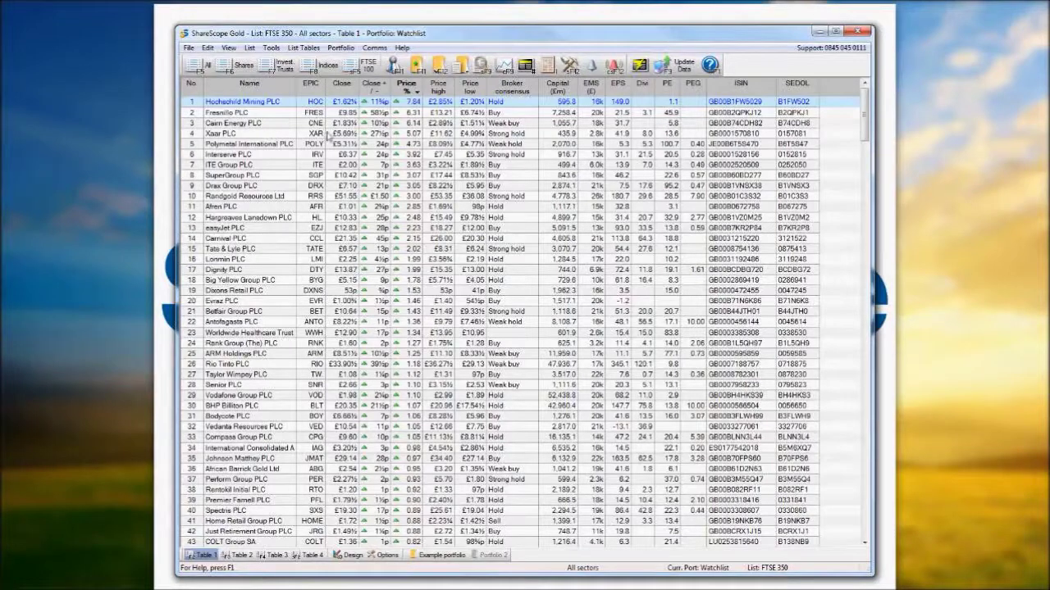
mouse_move(328, 136)
right_click(281, 104)
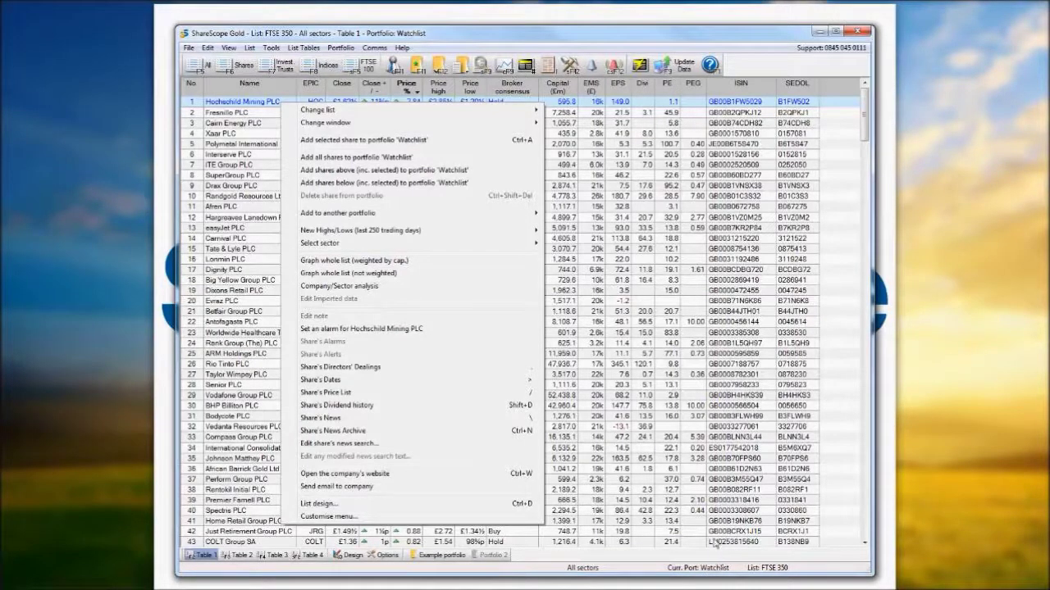
left_click(428, 145)
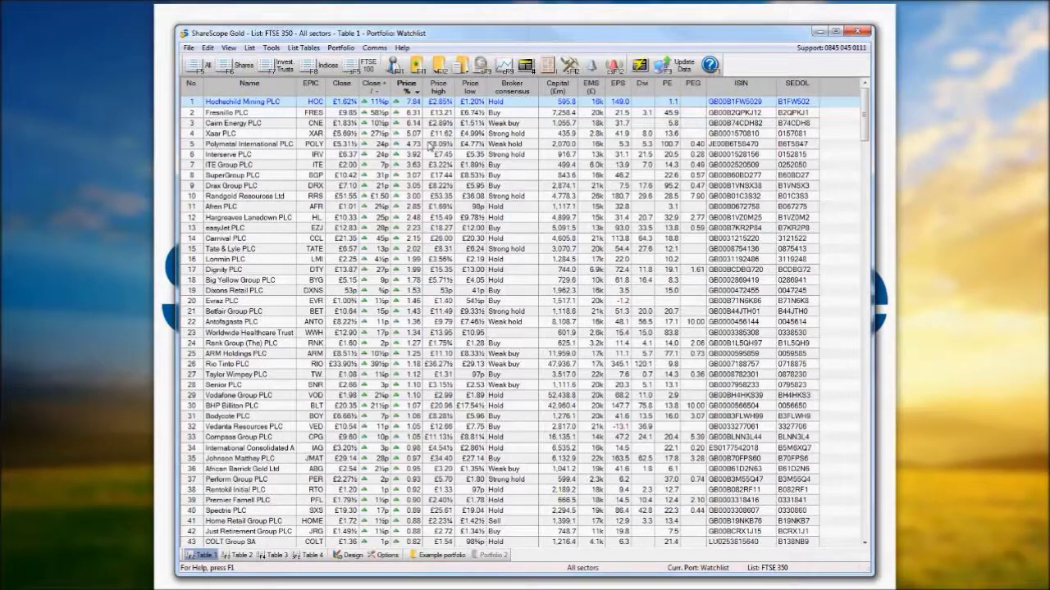
- Select Fresnillo PLC, Cairn Energy PLC and Xaar PLC together and add the three shares to the Watchlist portfolio
left_click(267, 114)
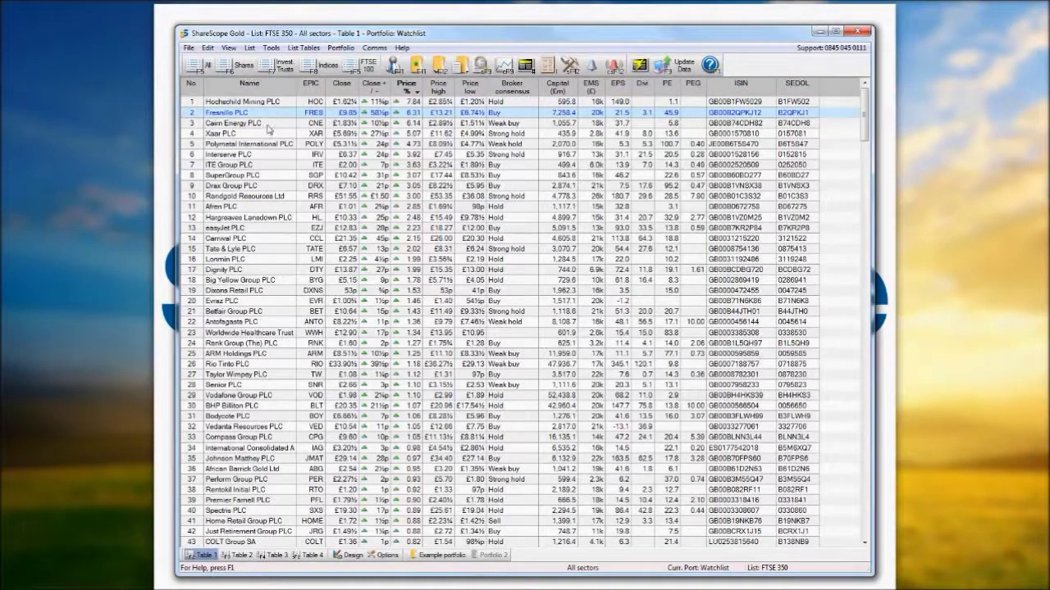
left_click(266, 134, "shift")
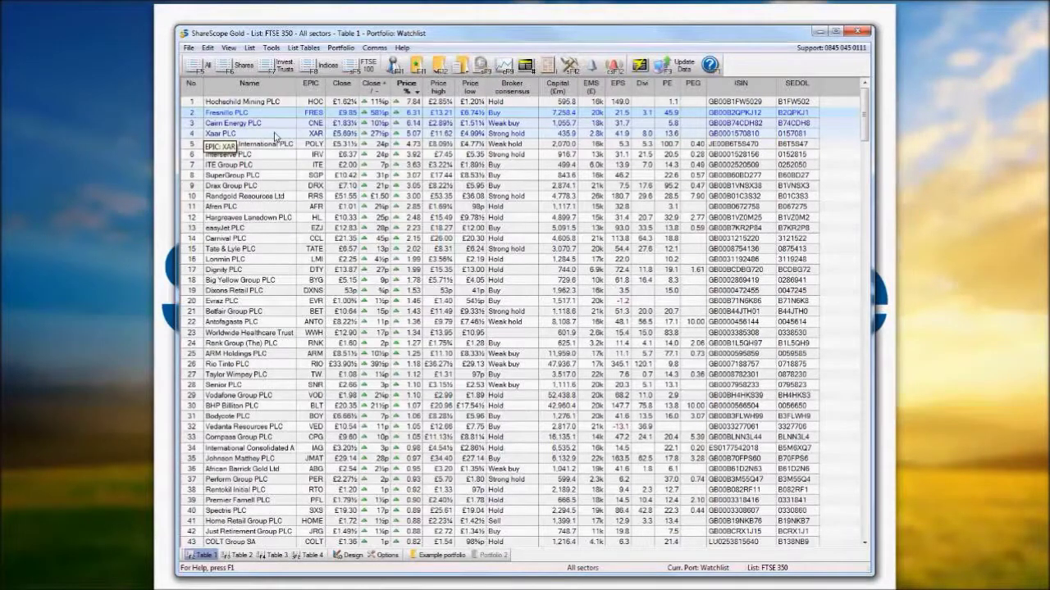
right_click(278, 137)
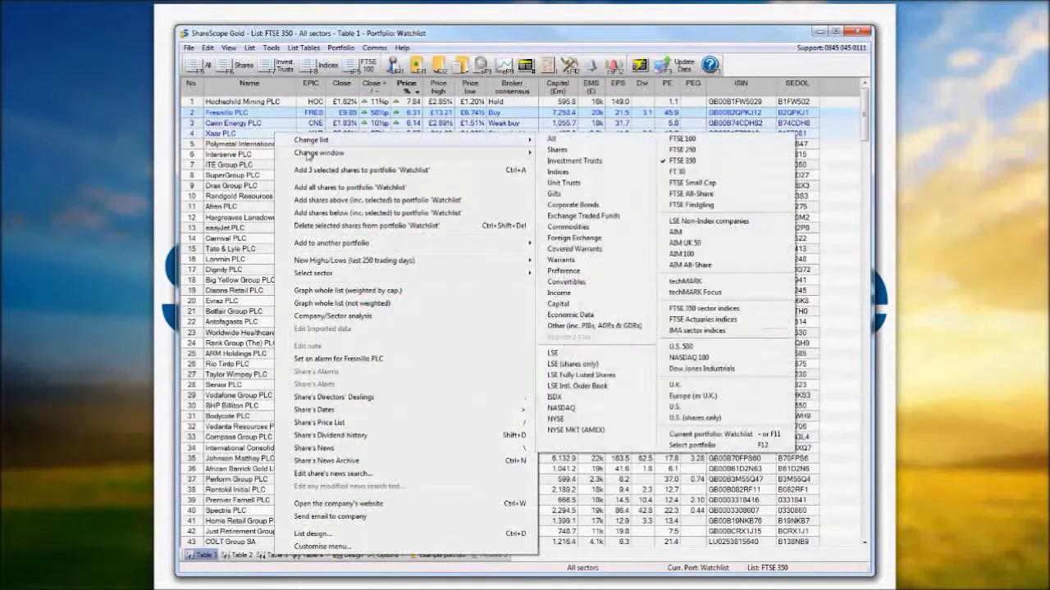
left_click(324, 170)
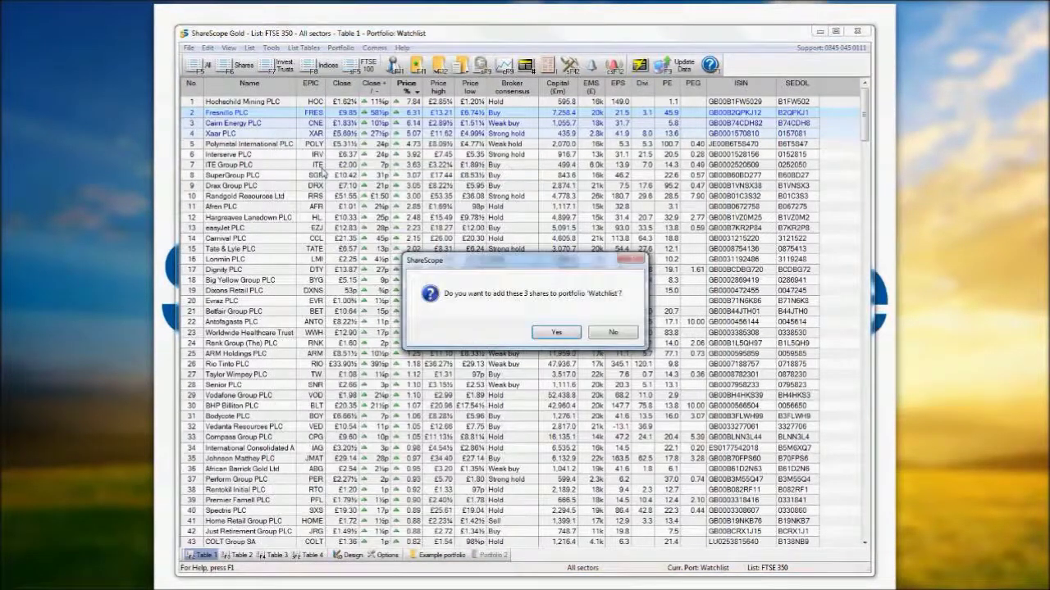
left_click(551, 332)
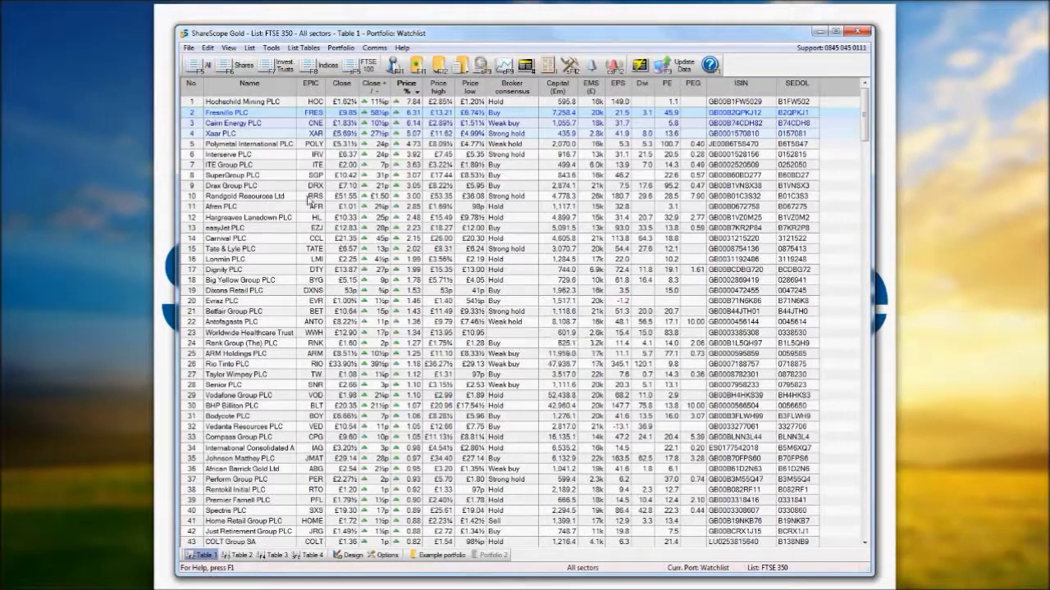
left_click(255, 168)
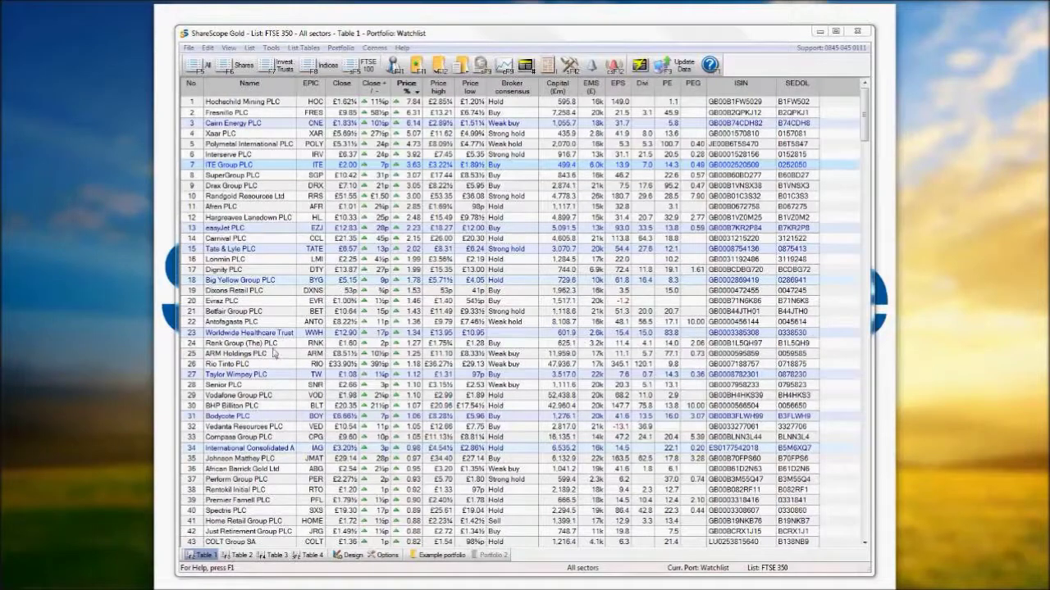
left_click(265, 484)
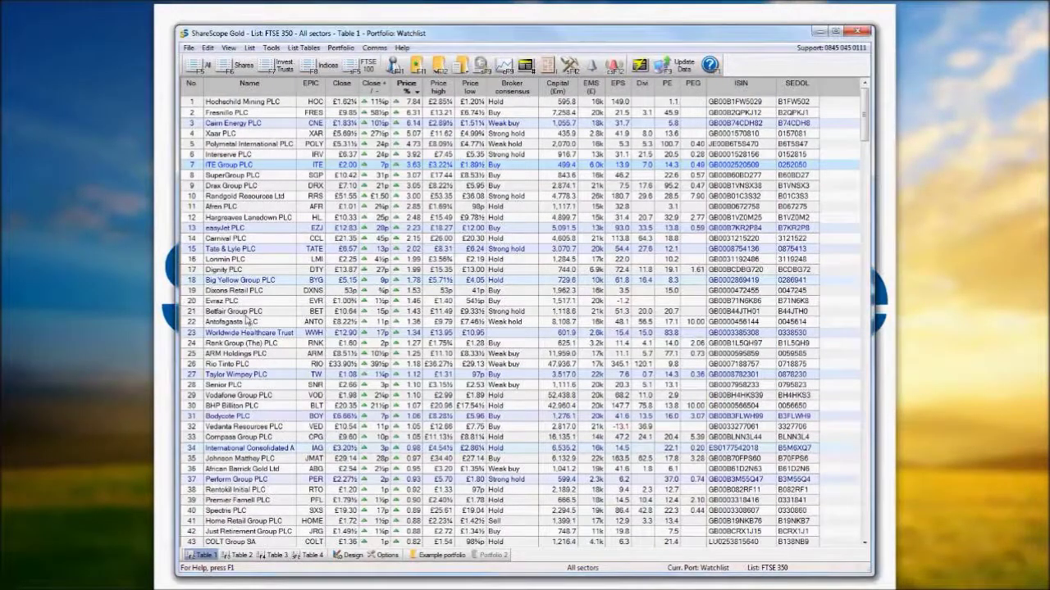
left_click(238, 198)
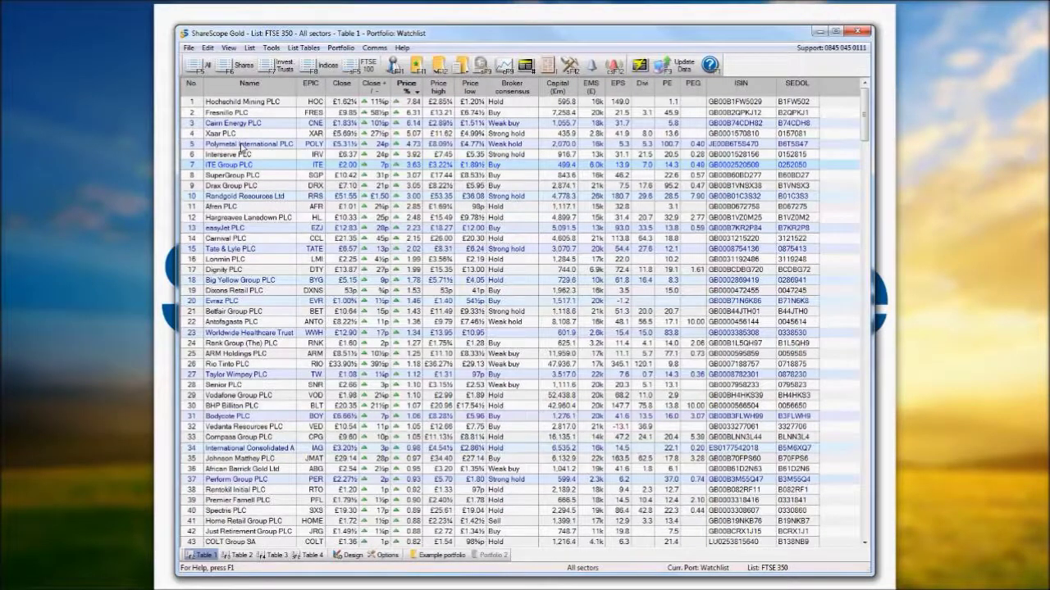
right_click(242, 147)
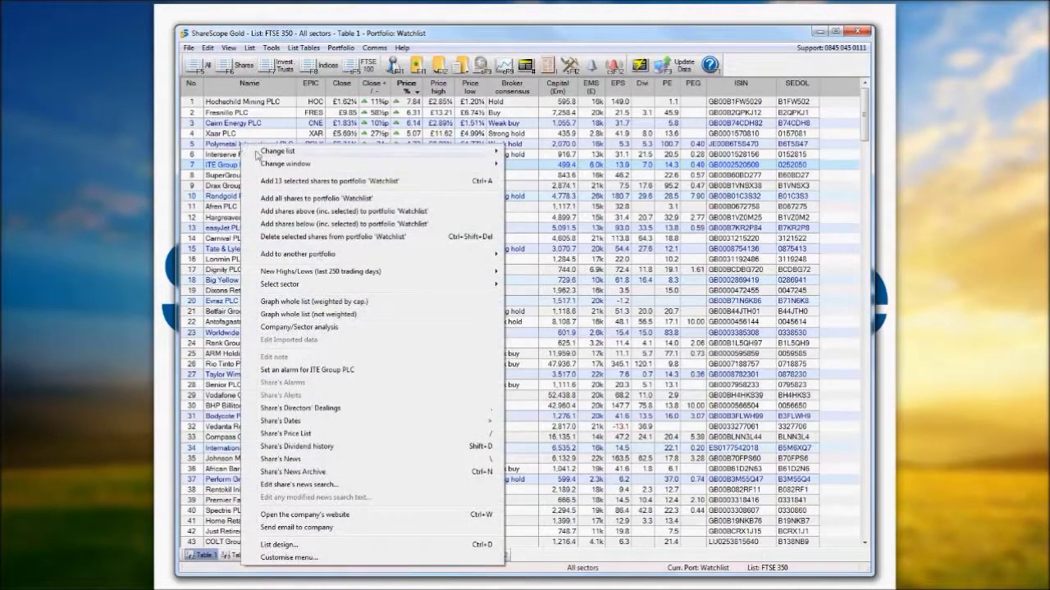
left_click(289, 182)
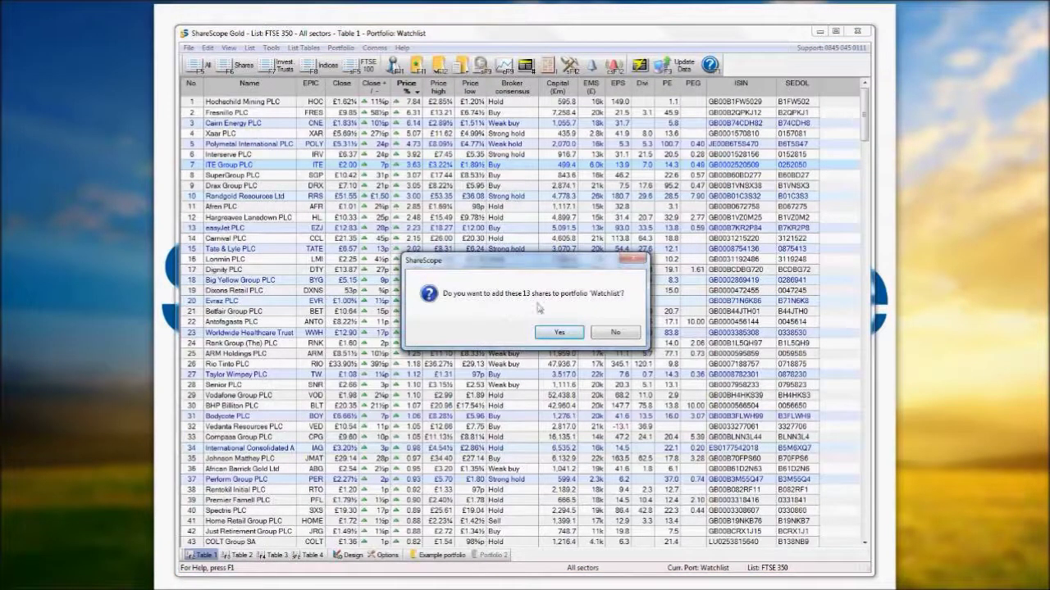
left_click(613, 333)
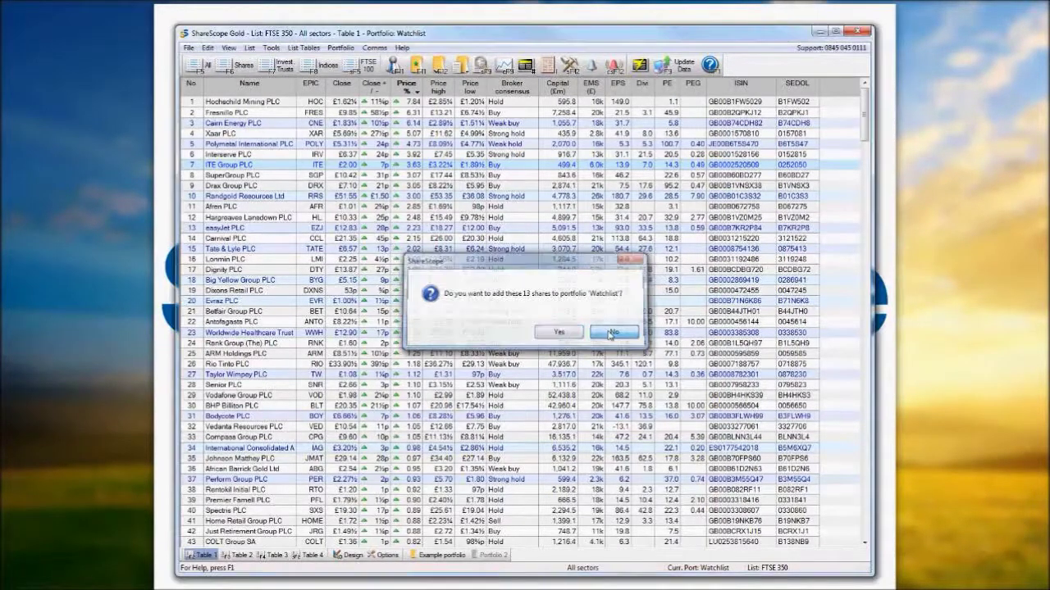
mouse_move(610, 335)
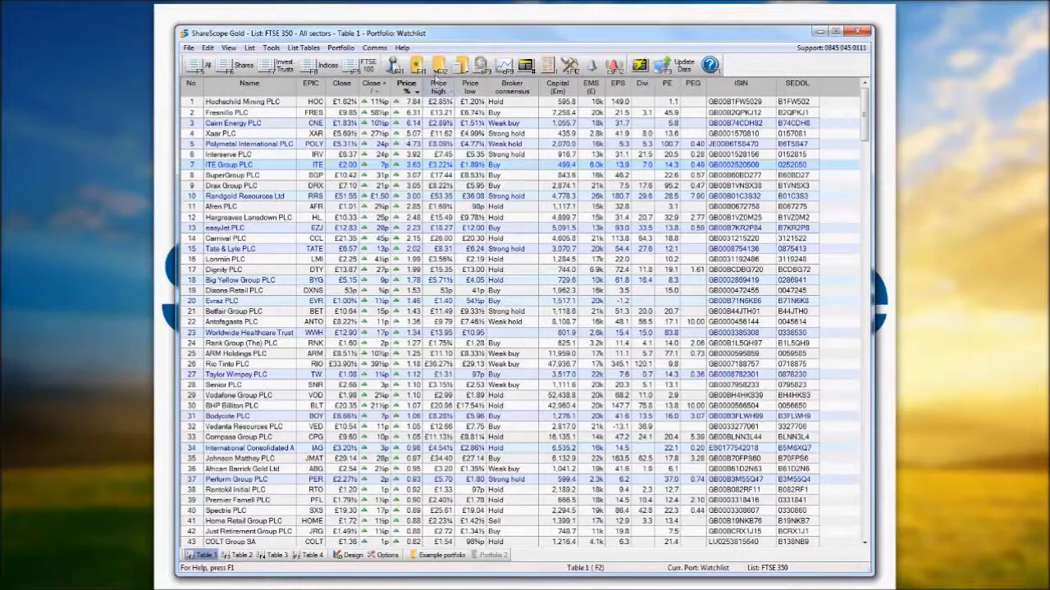
- View the contents of the Watchlist portfolio and return to the FTSE 350 list
left_click(439, 65)
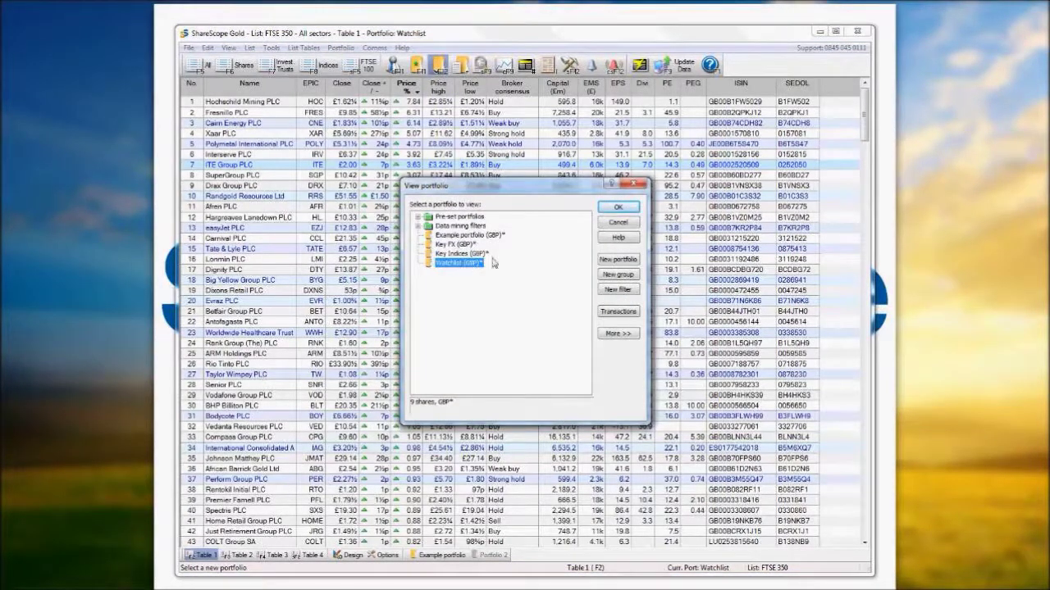
left_click(615, 207)
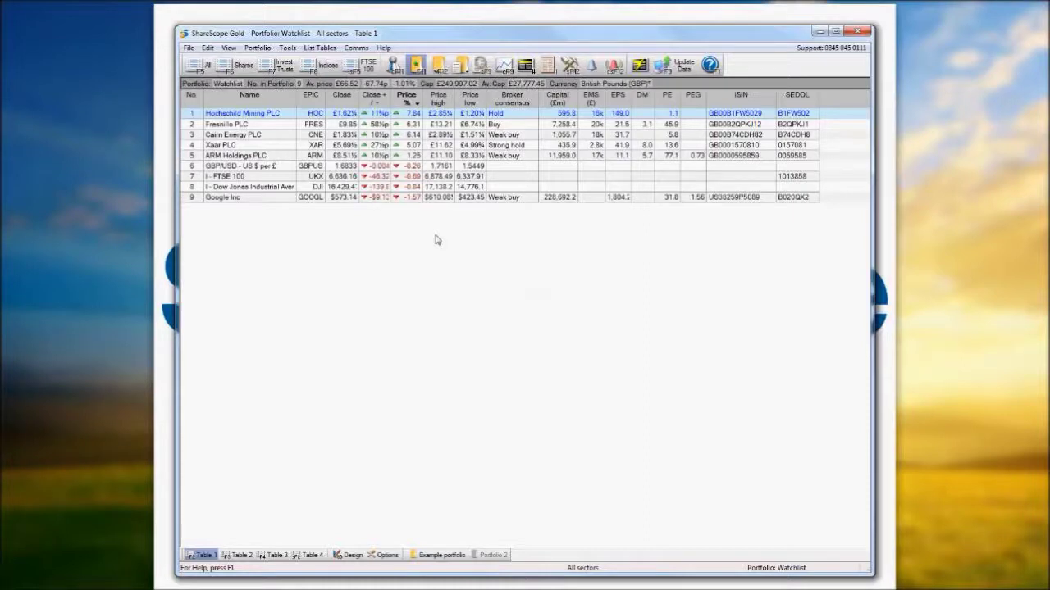
left_click(228, 48)
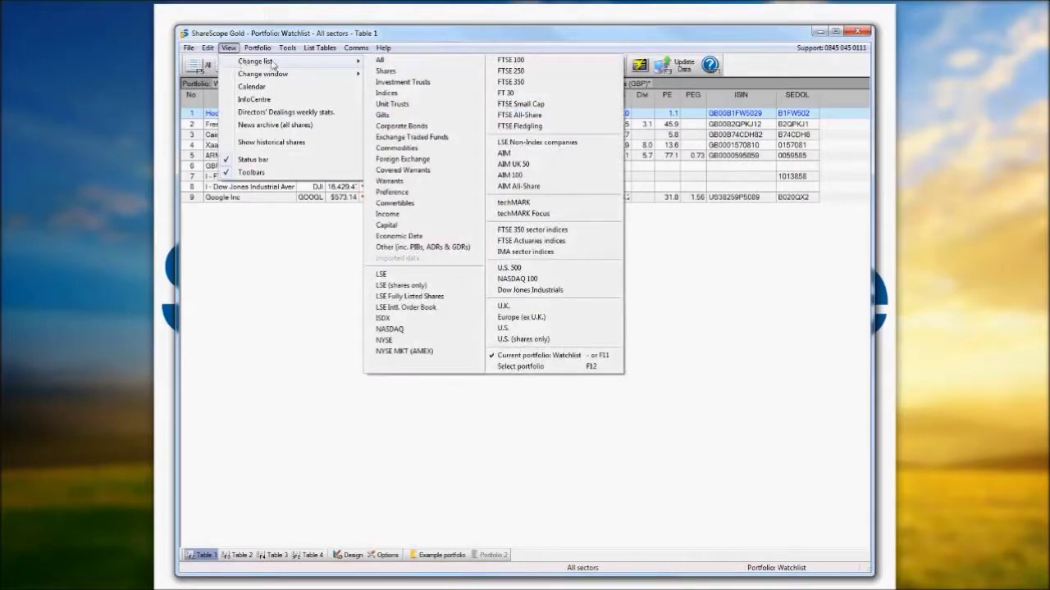
left_click(385, 50)
left_click(229, 48)
mouse_move(255, 61)
mouse_move(382, 60)
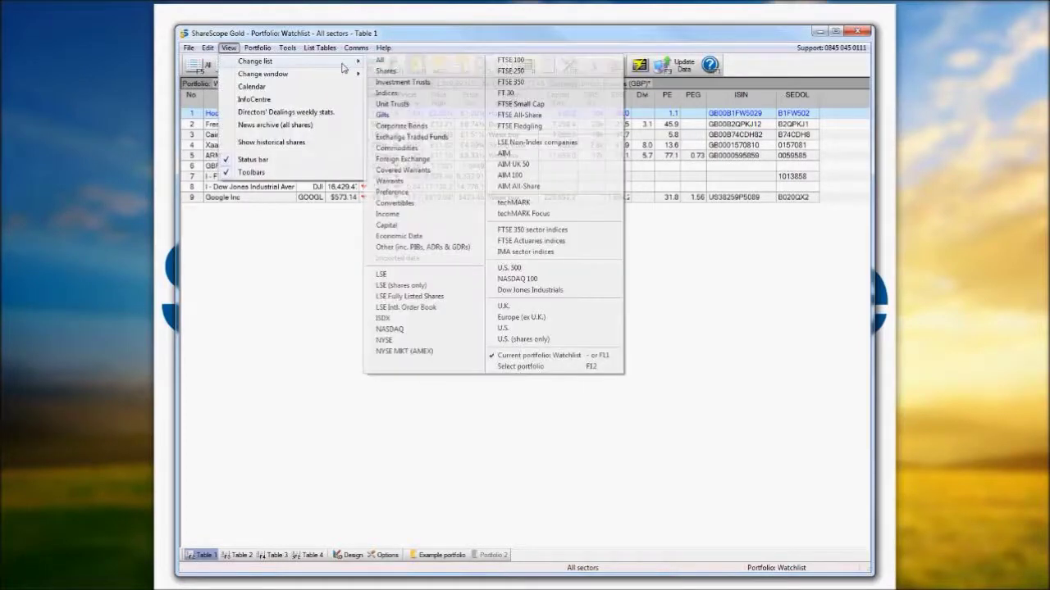
left_click(511, 71)
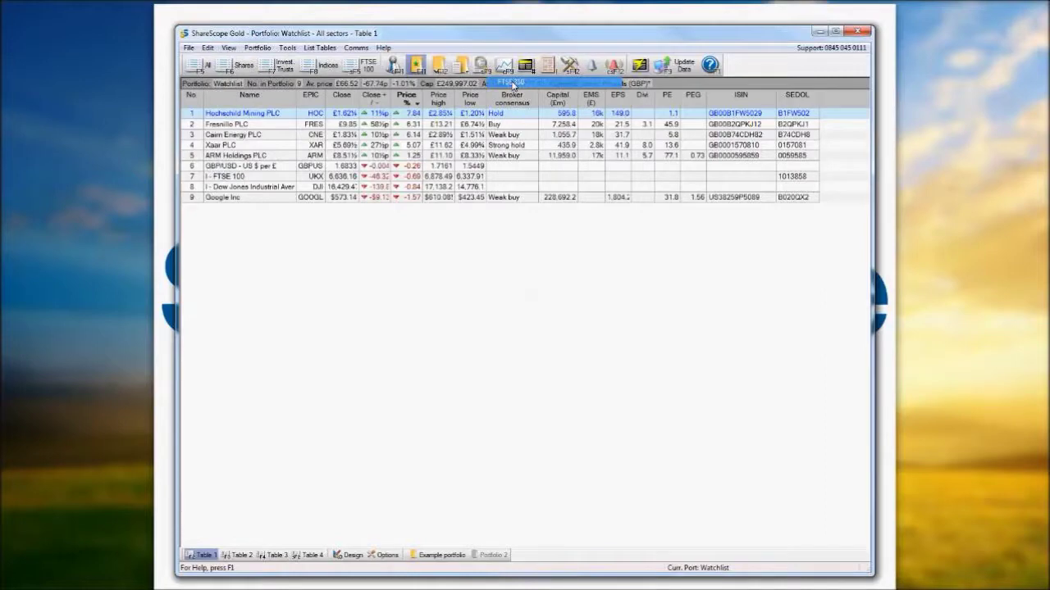
left_click(410, 168)
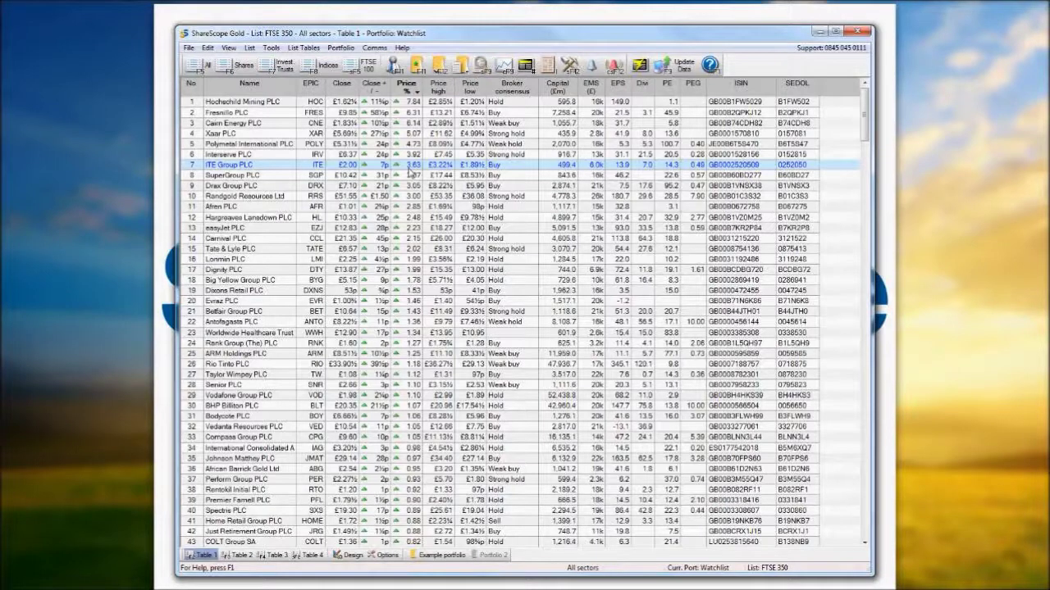
- Sort the FTSE 350 list by Capital (£m) with the largest companies first
mouse_move(655, 166)
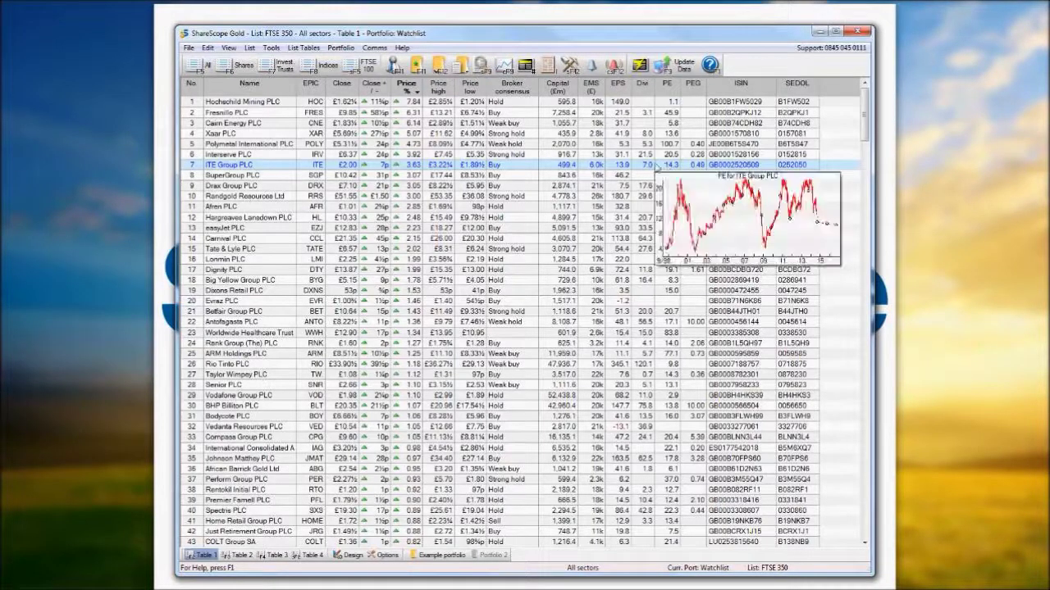
left_click(565, 89)
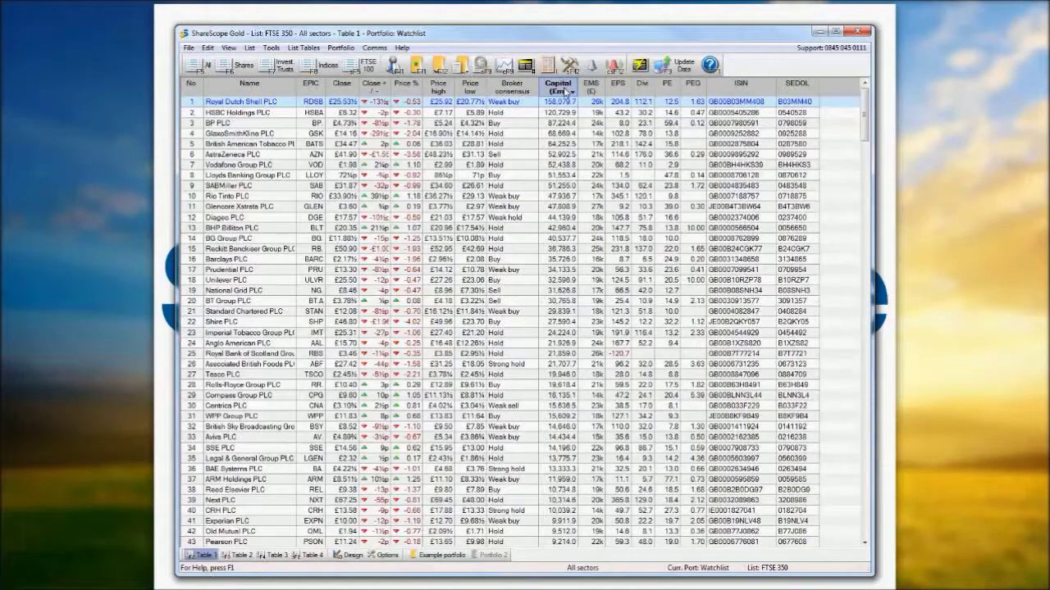
mouse_move(554, 148)
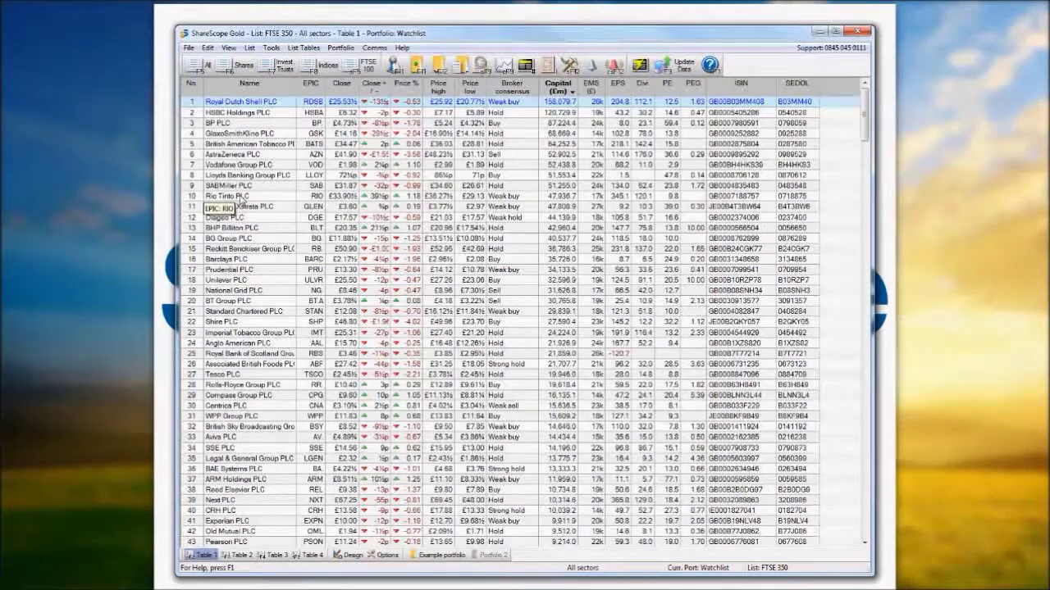
left_click(243, 200, "shift")
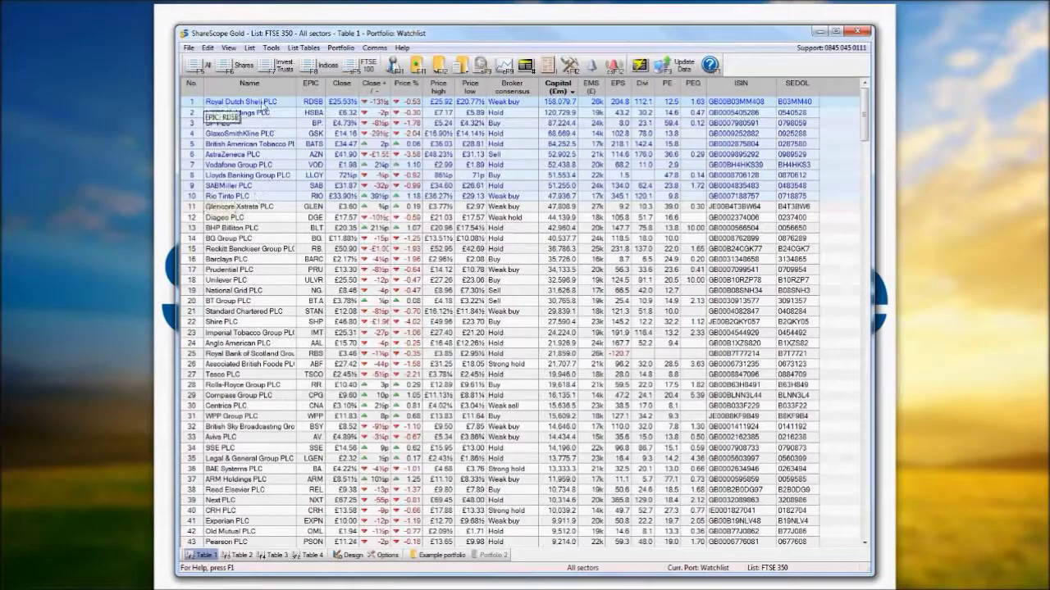
right_click(264, 107)
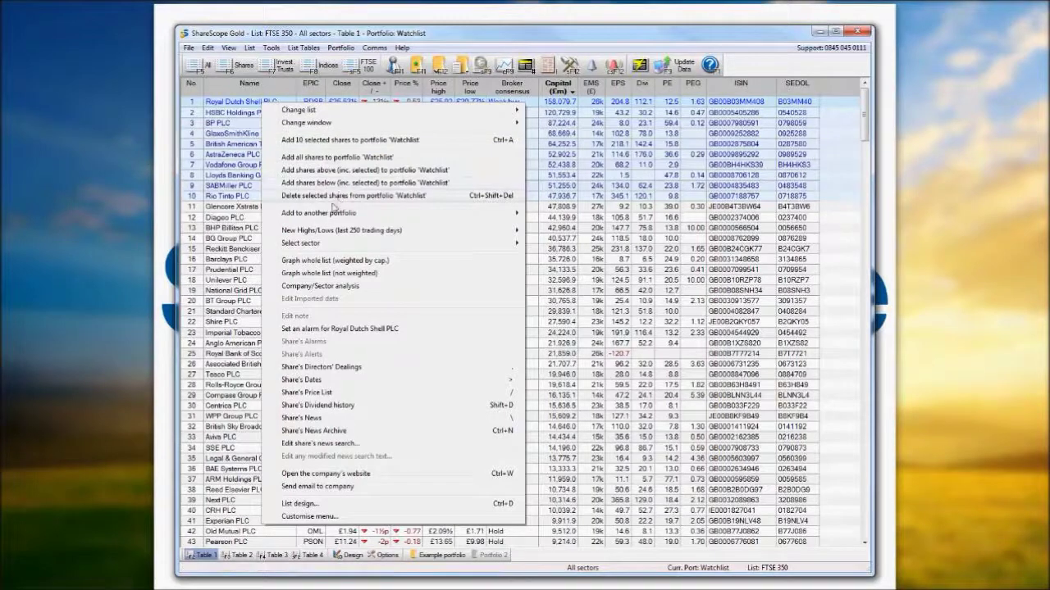
mouse_move(333, 215)
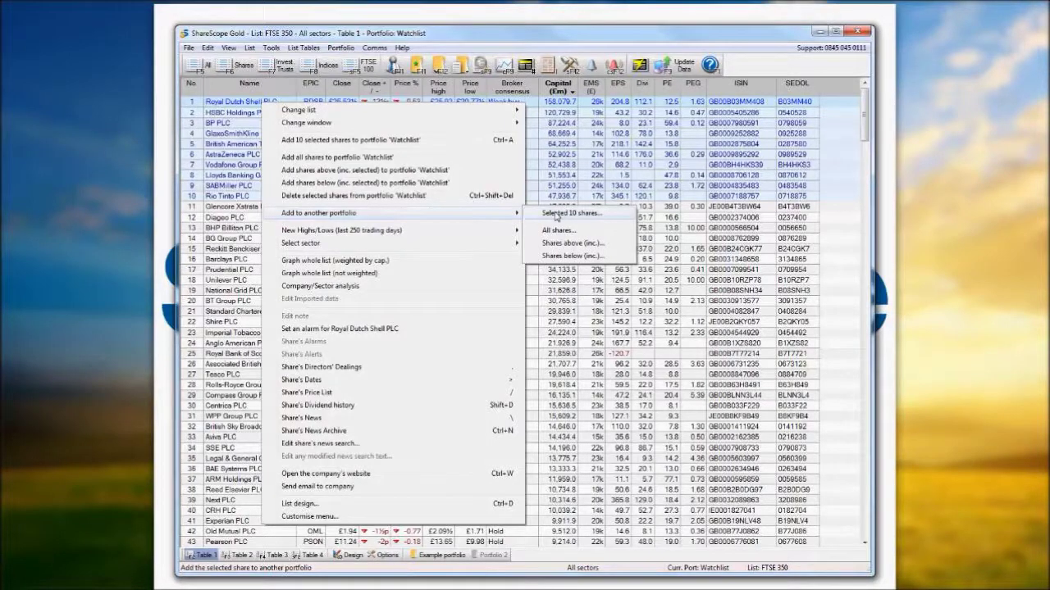
- Add Rio Tinto PLC and all shares above it to a new portfolio named "Top 10 Biggest LSE Shares"
left_click(223, 198)
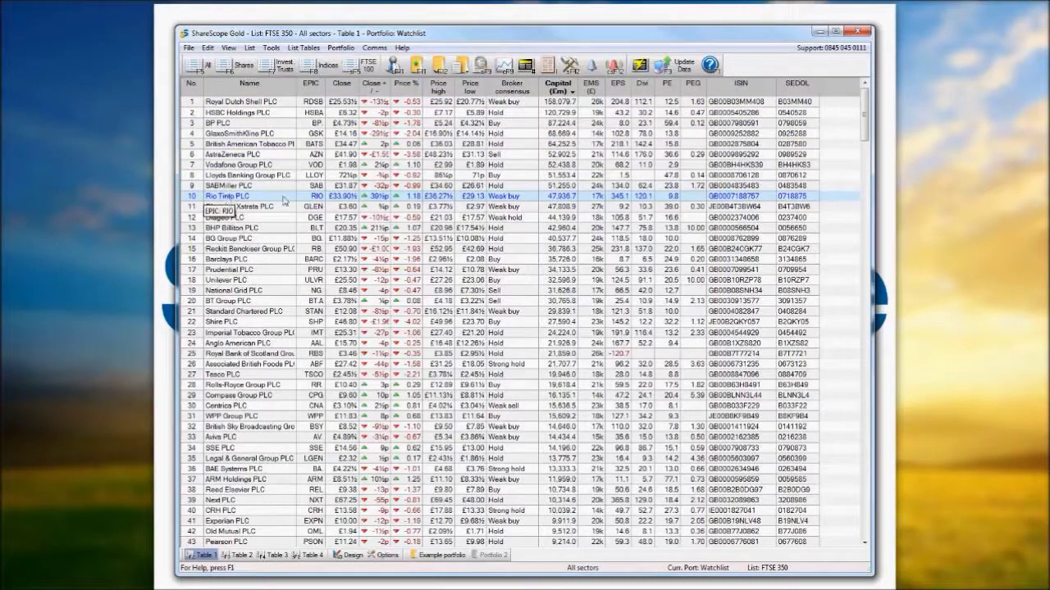
right_click(228, 202)
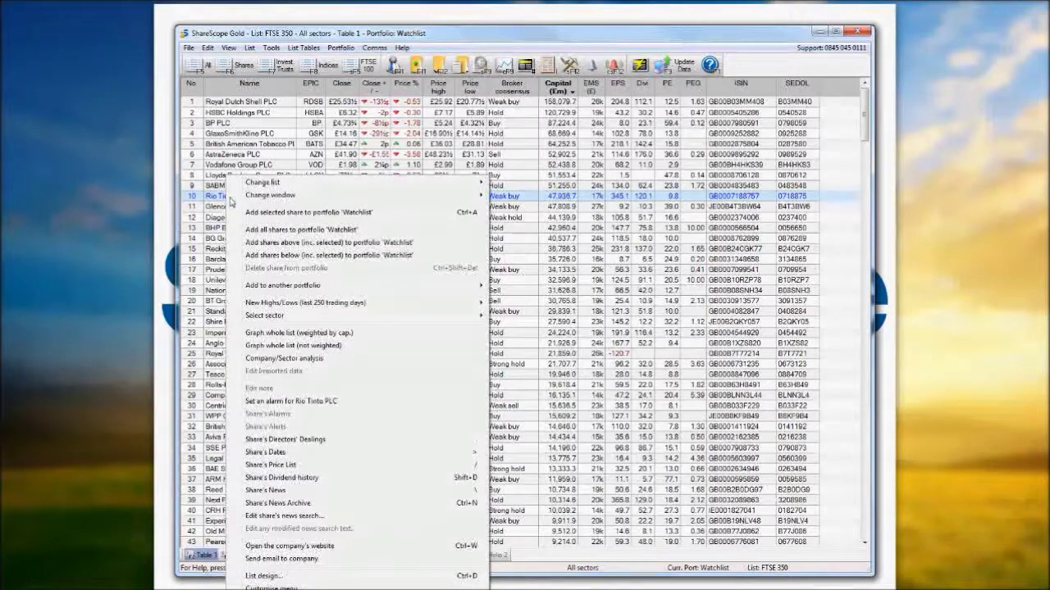
mouse_move(326, 289)
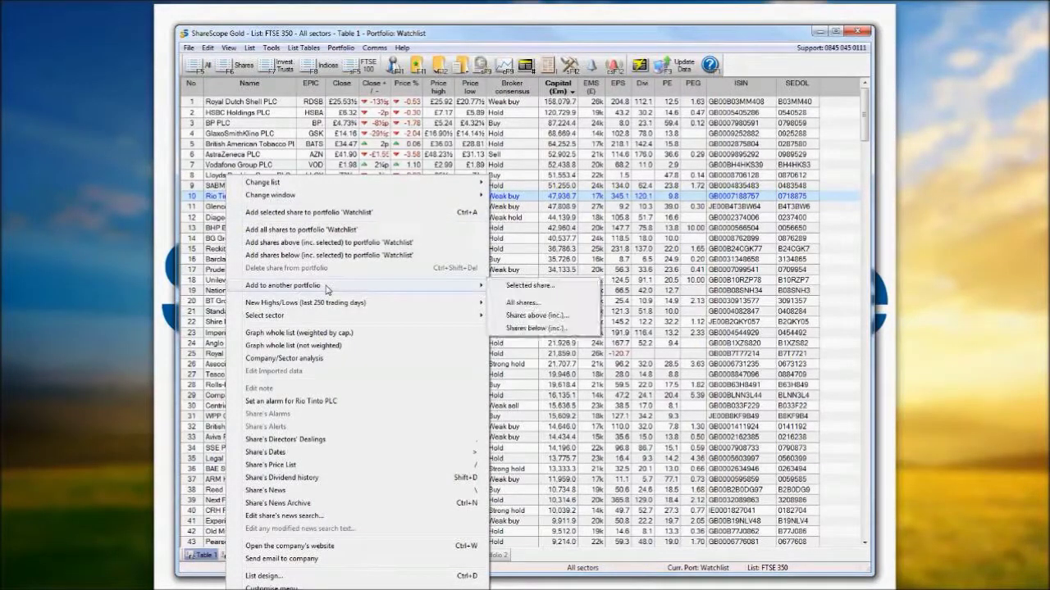
left_click(565, 321)
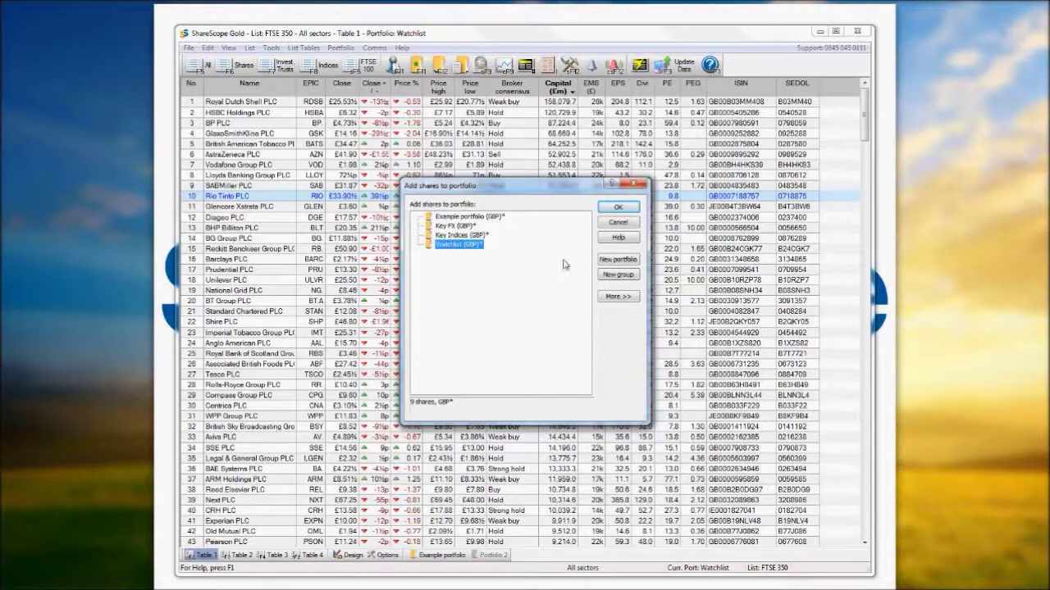
left_click(620, 260)
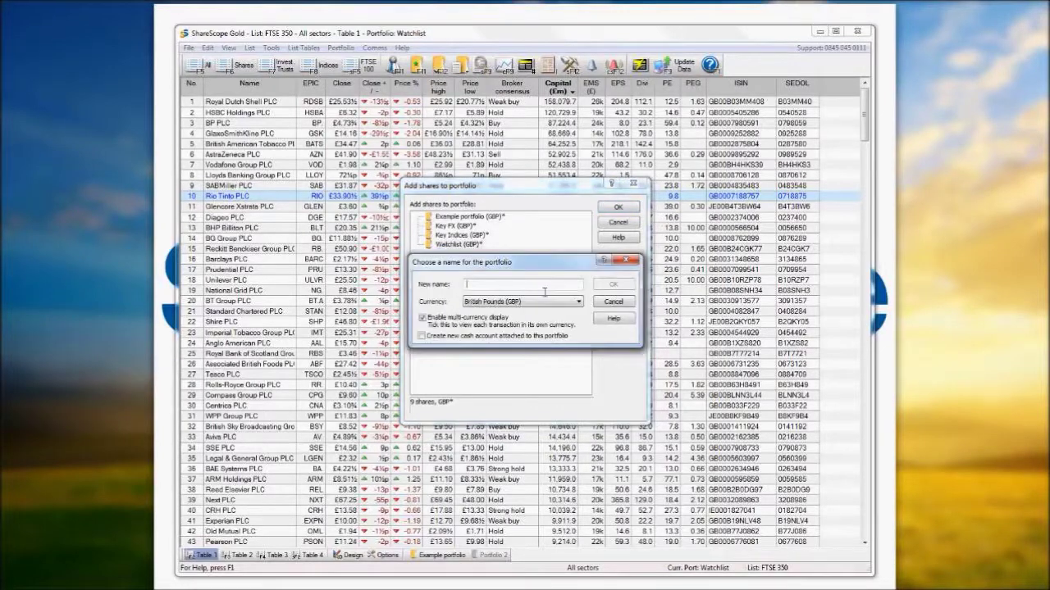
type("Top 10 Big")
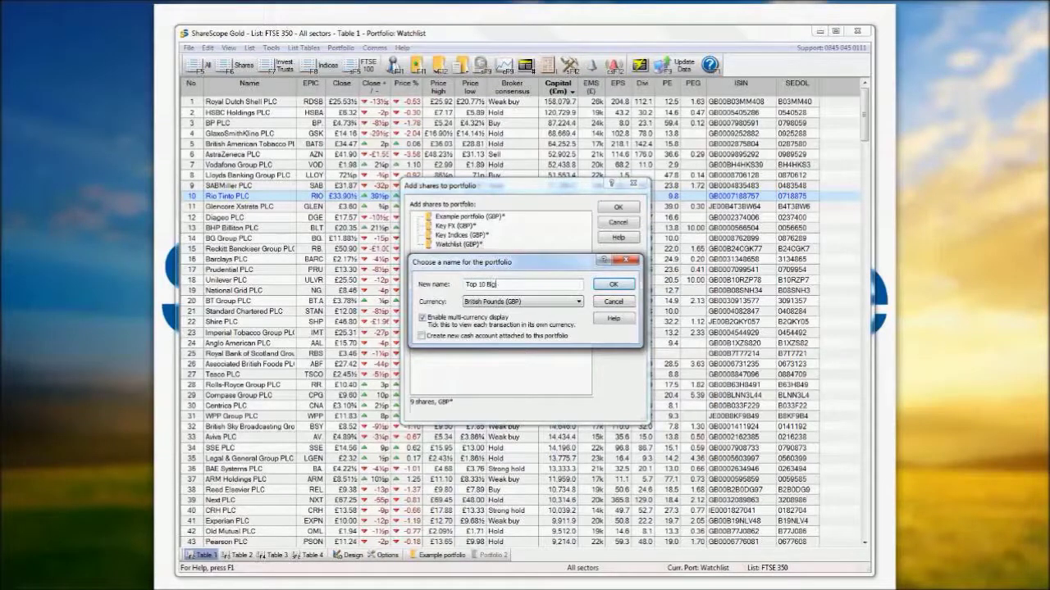
type("gest LSE Shares")
left_click(613, 285)
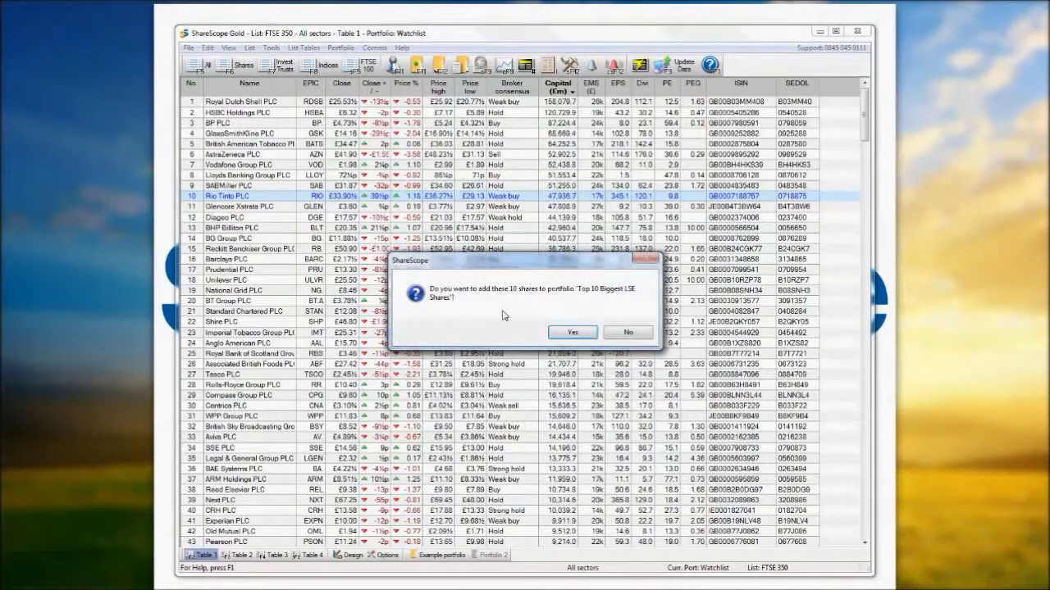
left_click(574, 335)
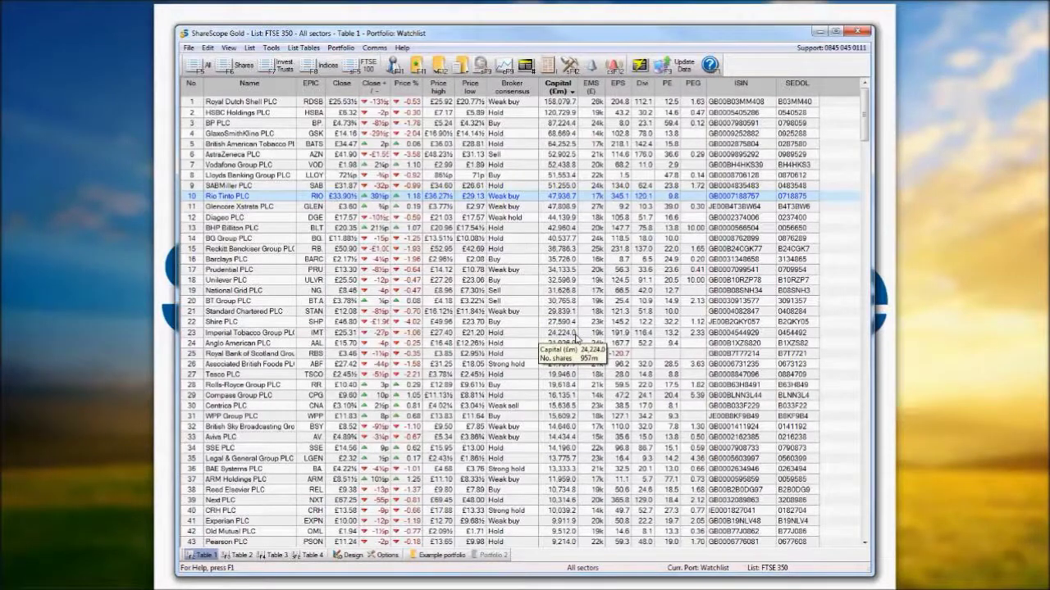
right_click(272, 200)
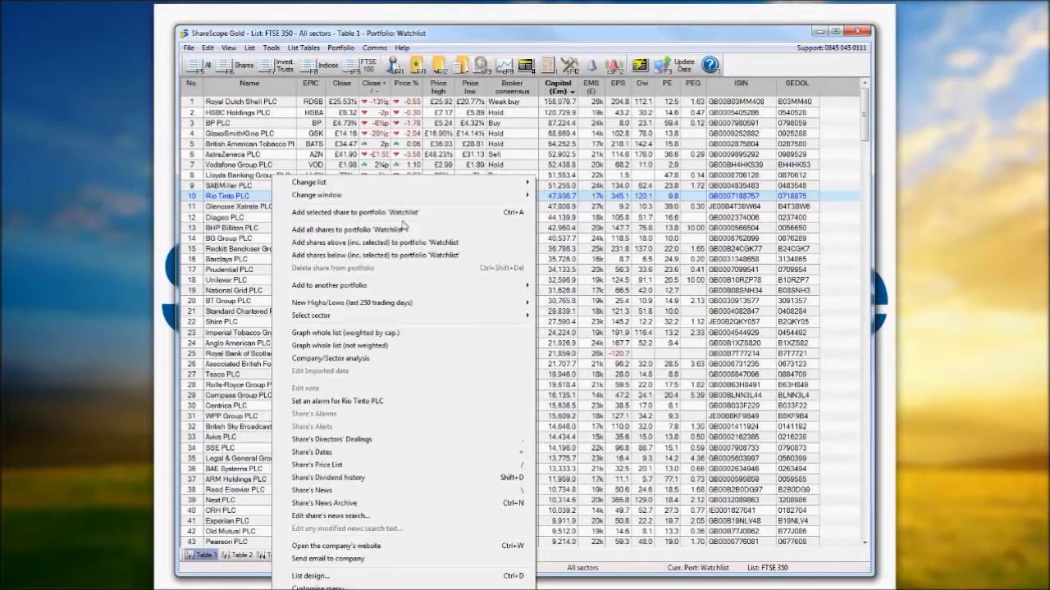
left_click(358, 233)
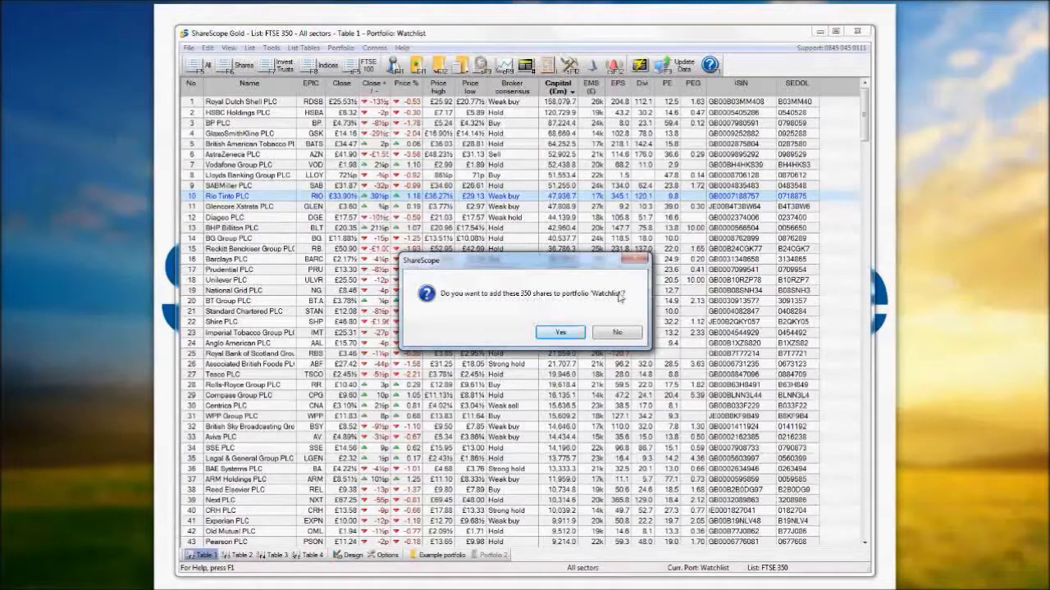
left_click(630, 336)
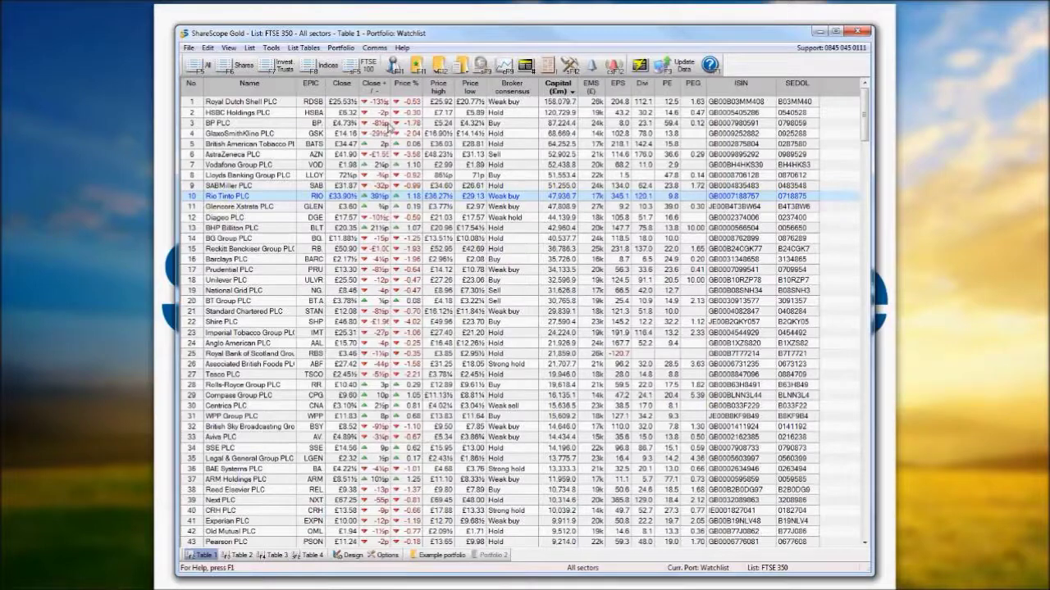
- Create a new portfolio named "My Holdings" in British Pounds (GBP)
left_click(441, 74)
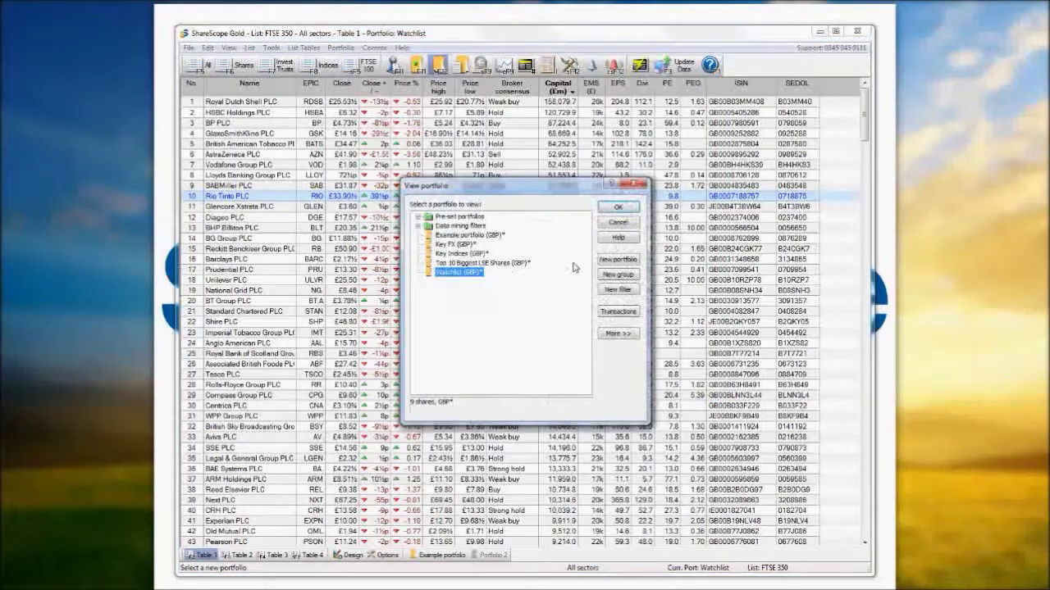
left_click(615, 260)
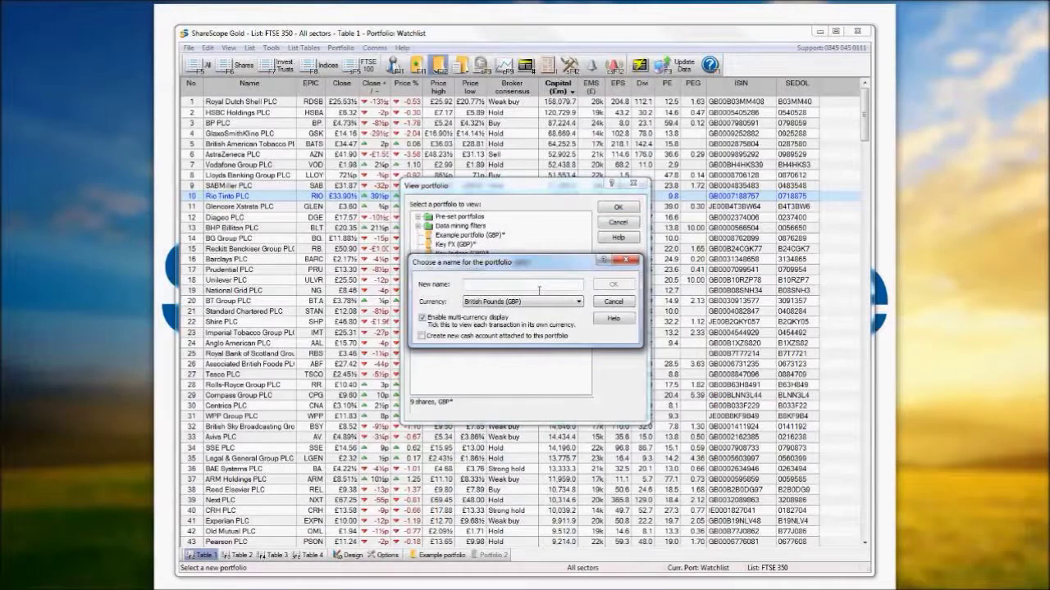
type("My Hol")
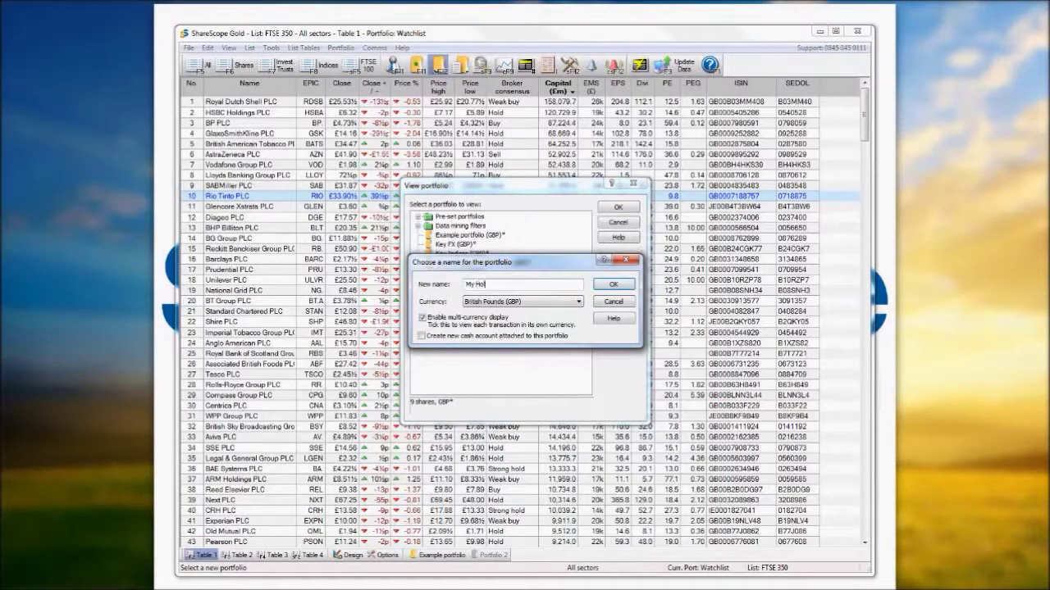
type("dings")
left_click(612, 286)
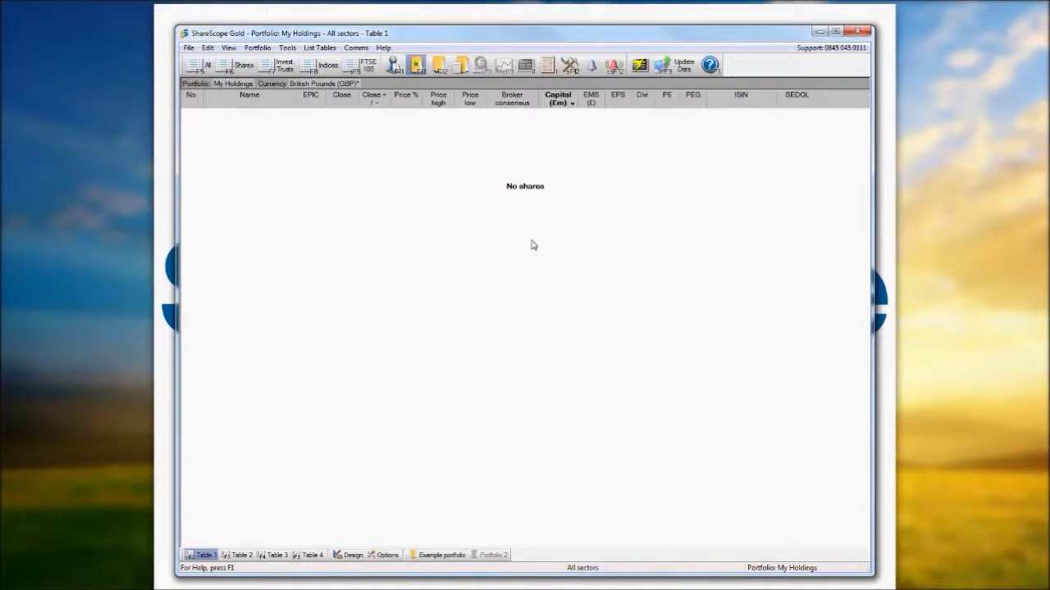
- Search for "arm" and add the LSE-listed share ARM Holdings PLC to the My Holdings portfolio
right_click(531, 245)
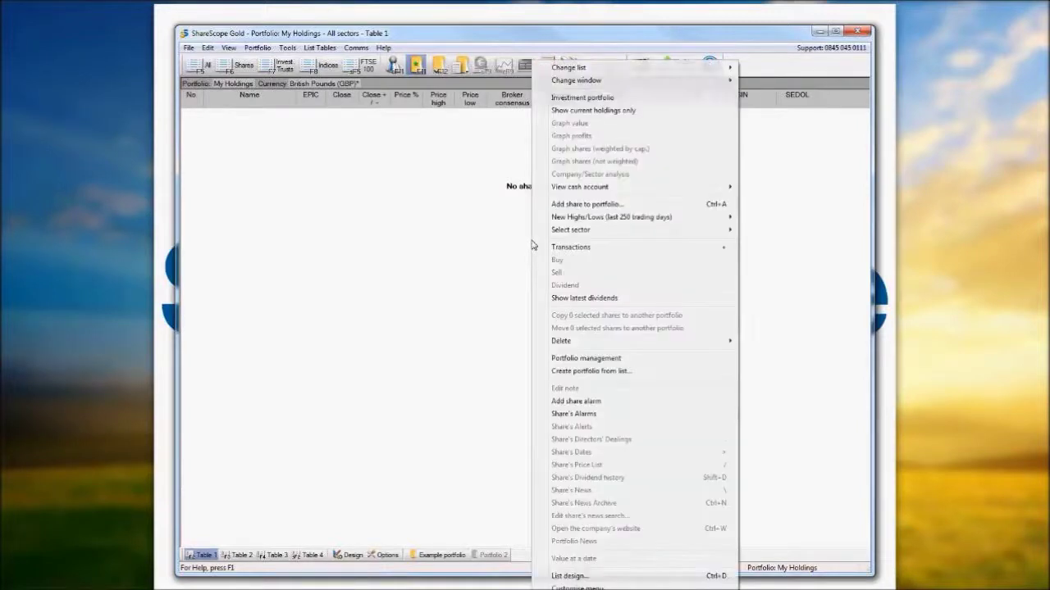
left_click(554, 207)
type("arm")
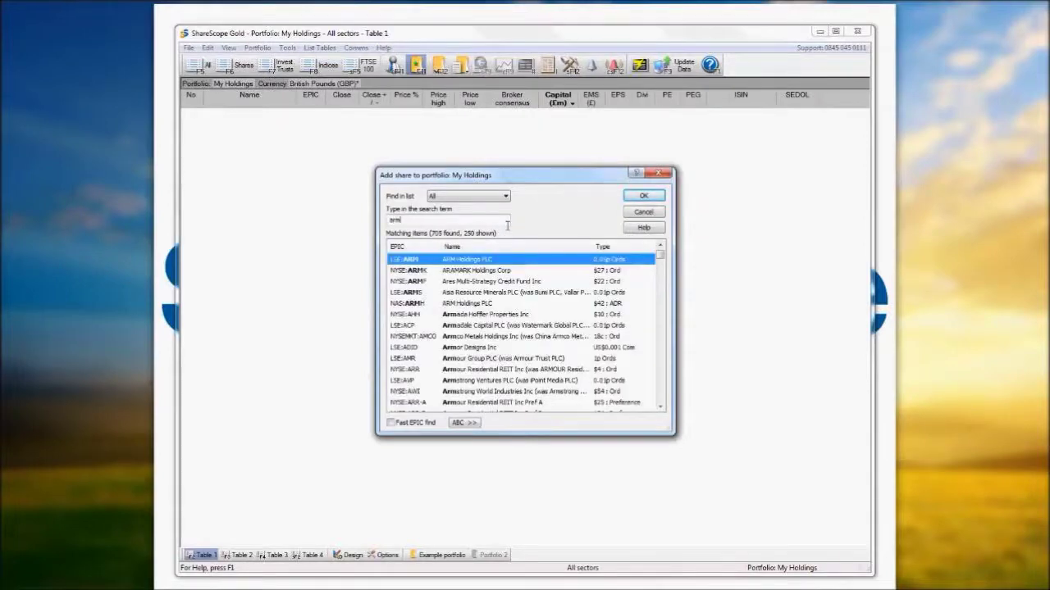
left_click(647, 198)
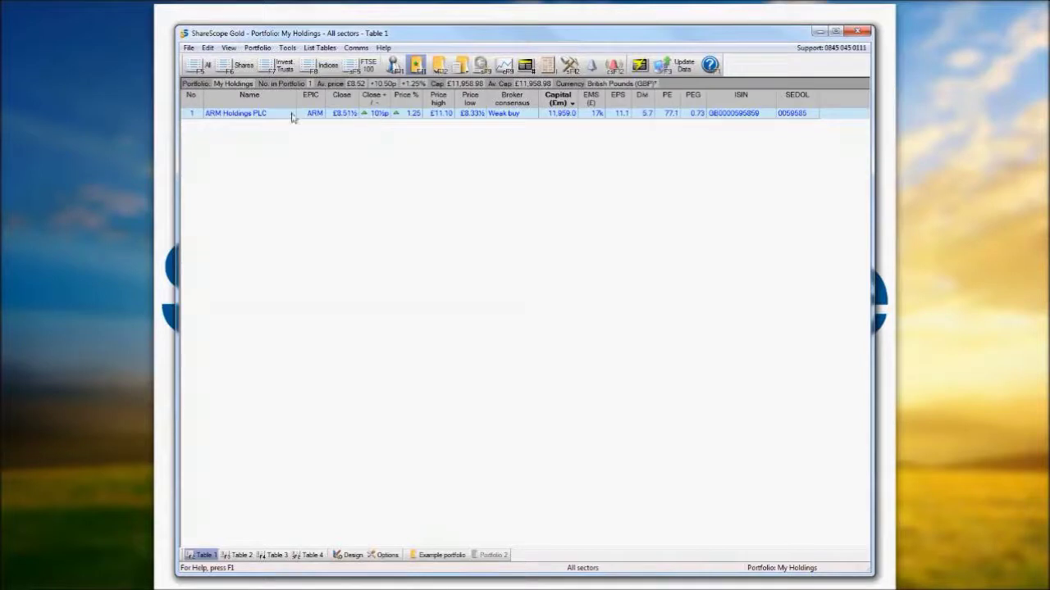
- Record a purchase of 1000 ARM Holdings PLC shares at 437 pence each, with a broker charge of £14.95, dated 04/01/2011
right_click(367, 119)
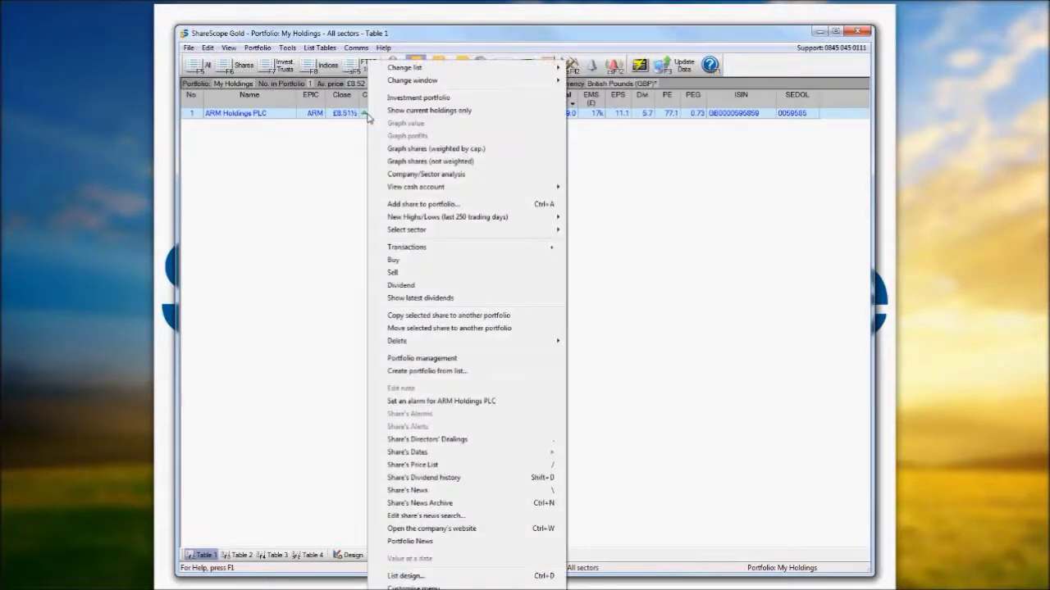
left_click(427, 264)
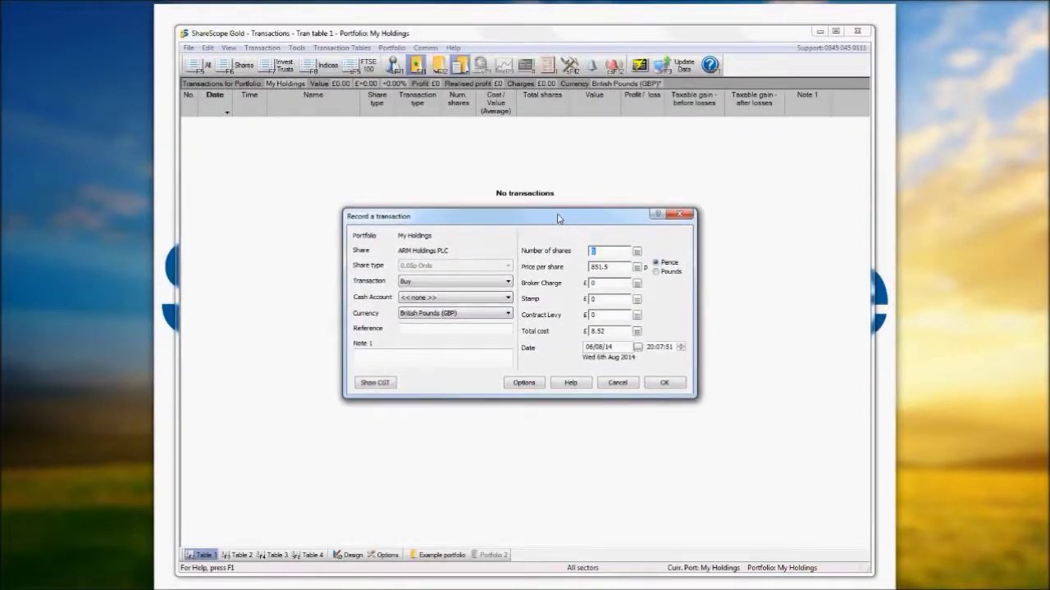
type("1000")
left_click_drag(616, 273, 579, 272)
type("437")
left_click(589, 283)
type("9")
type("14.95")
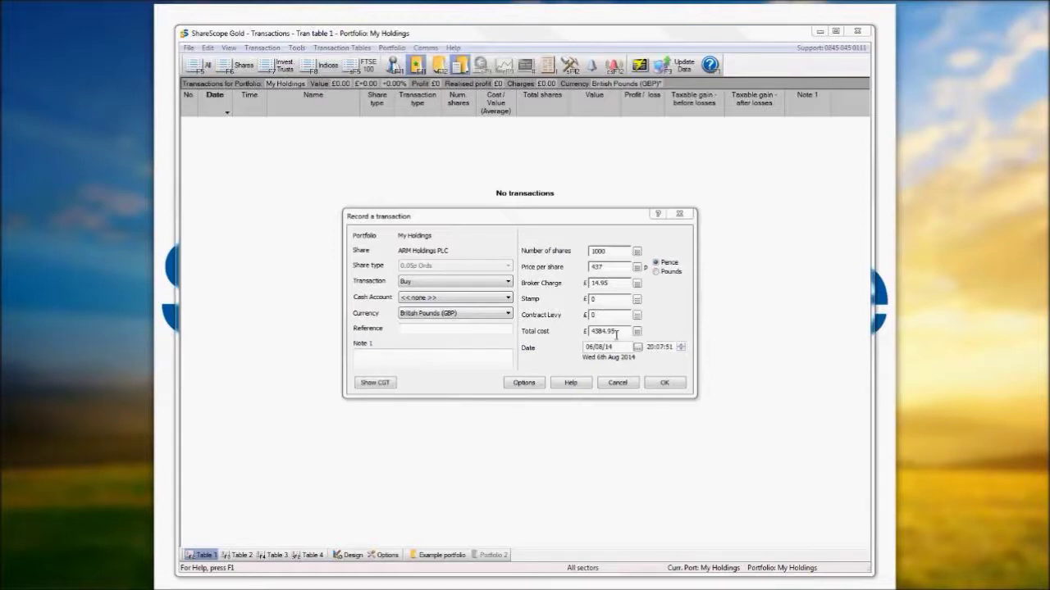
left_click_drag(621, 348, 588, 349)
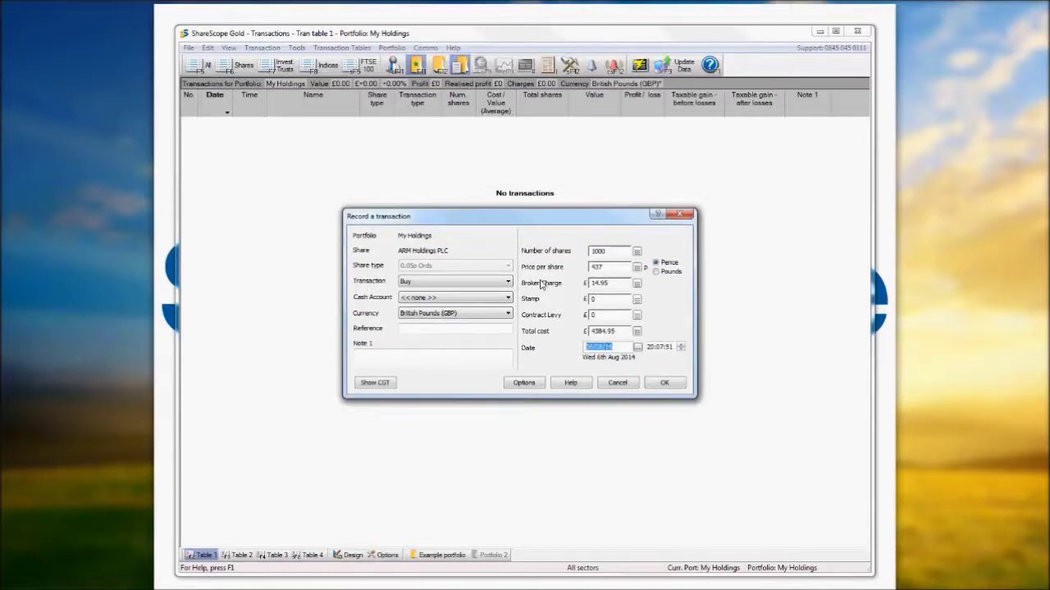
type("04/01/2011")
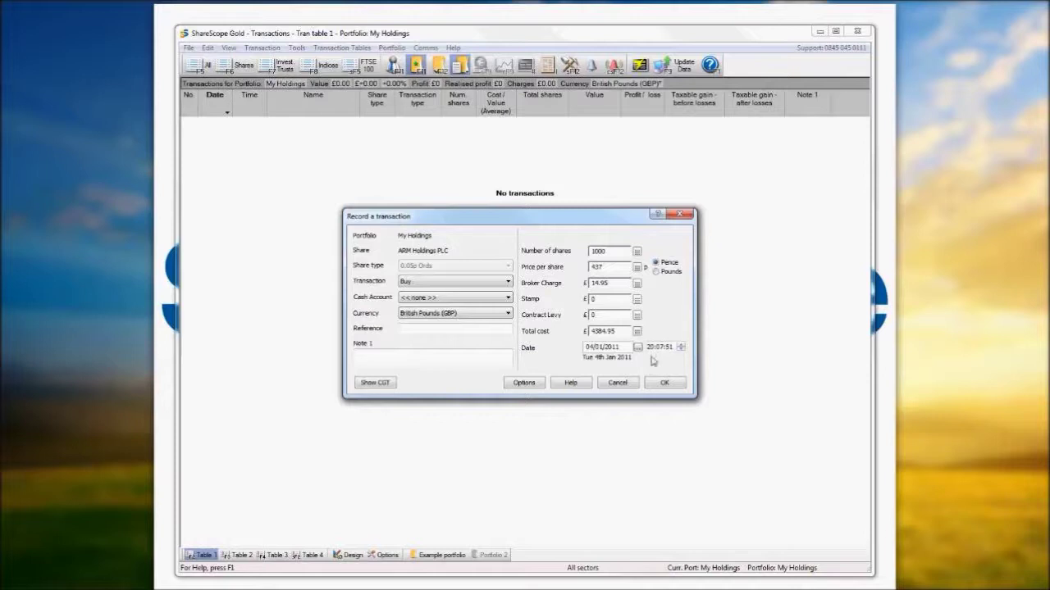
left_click(664, 384)
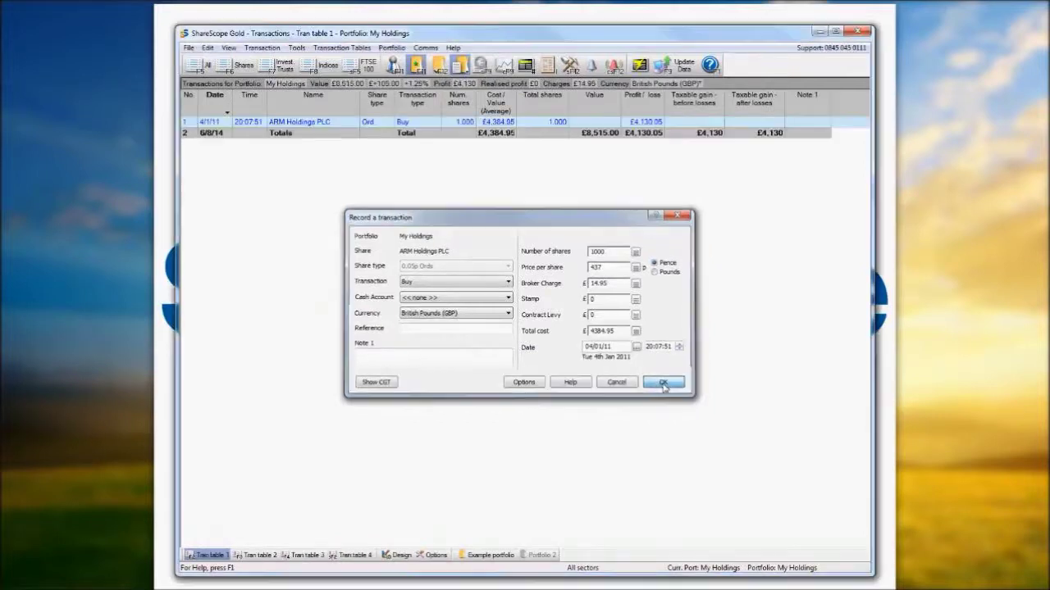
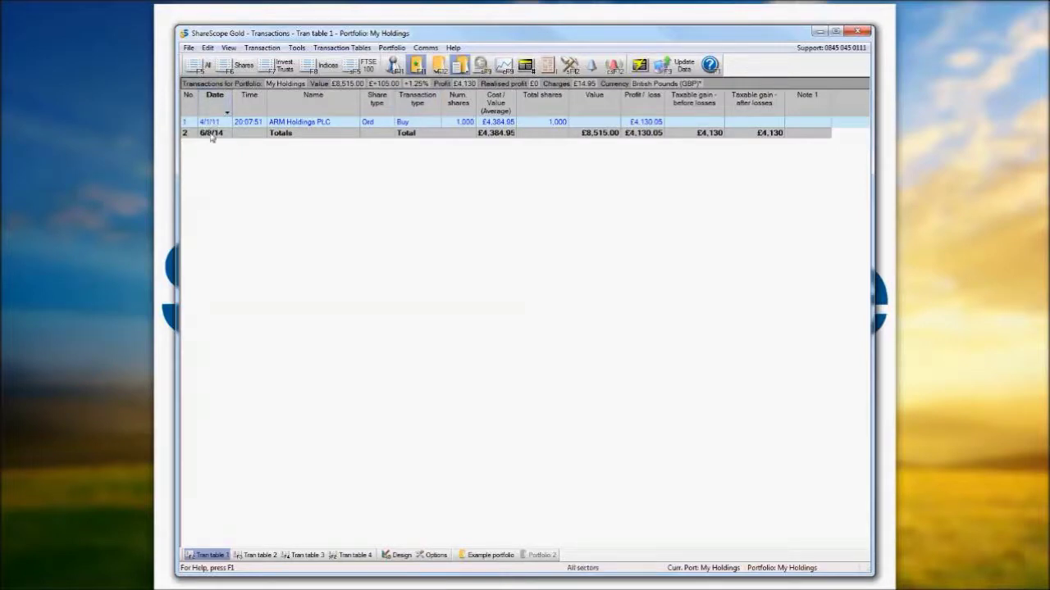
- Sort the transactions by name and record a sale of 500 ARM Holdings PLC shares with a broker charge of £14.95
left_click(319, 100)
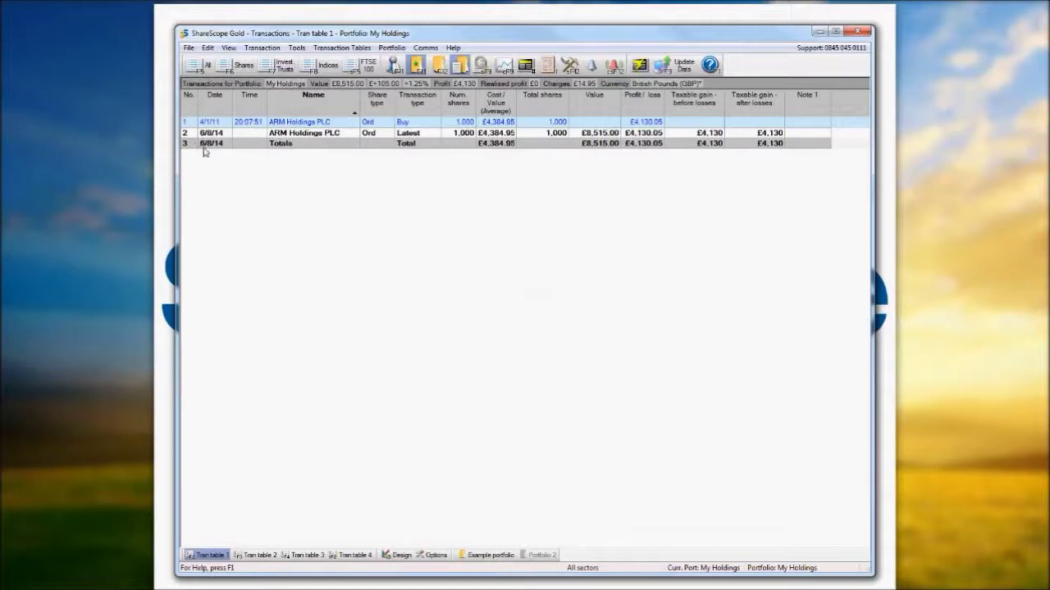
right_click(502, 123)
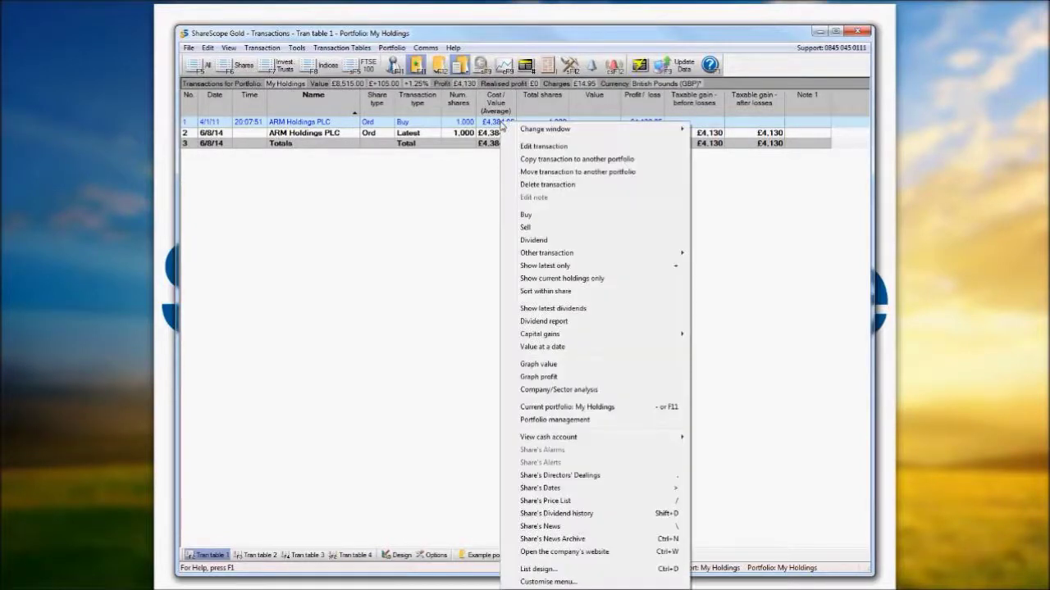
left_click(529, 227)
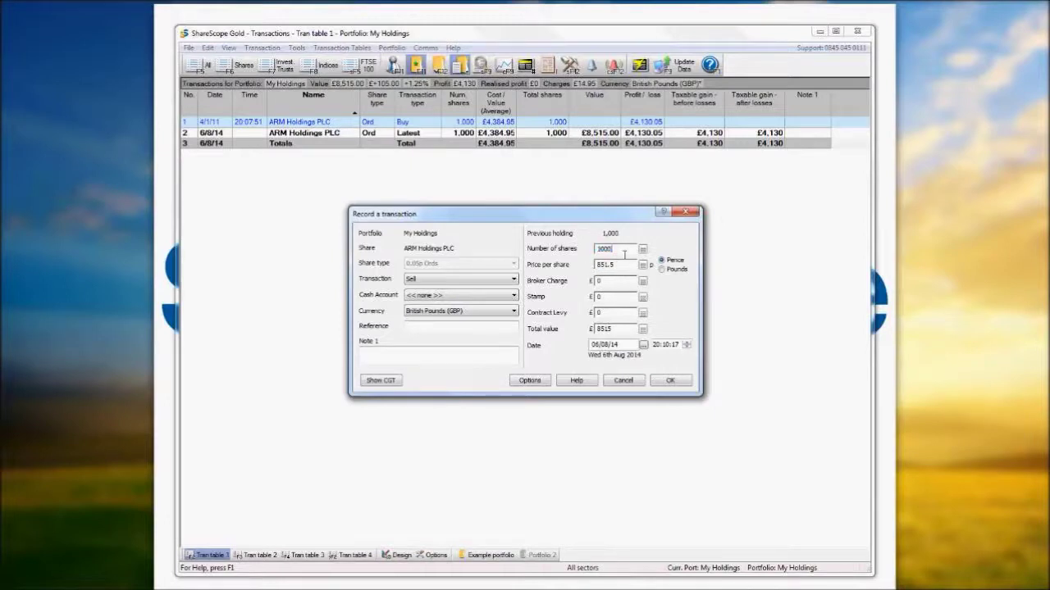
type("500")
left_click(609, 280)
type("14.95")
left_click(675, 382)
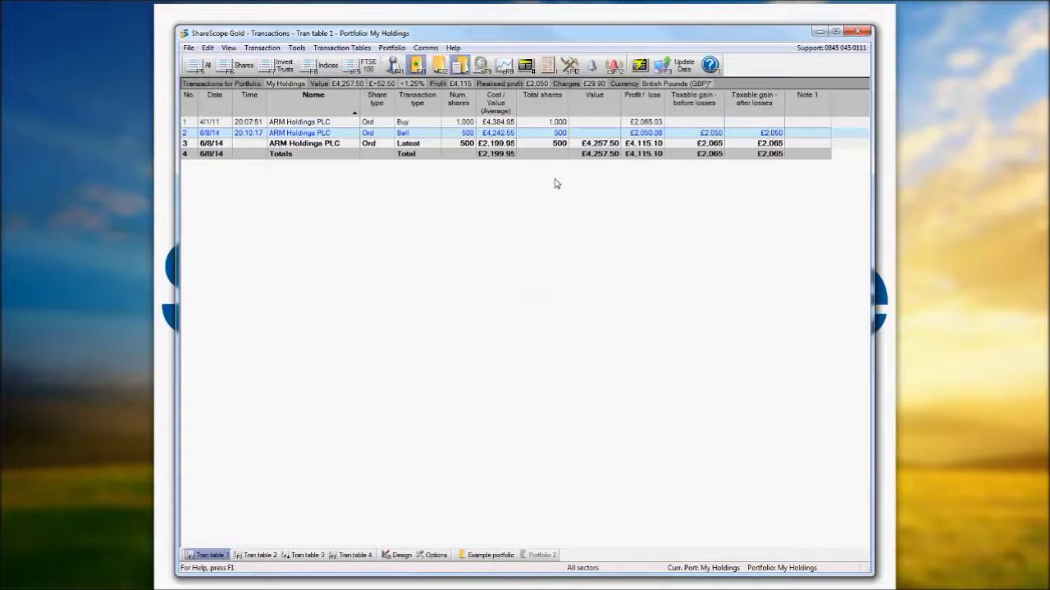
- Show the latest dividends for the portfolios, with the list's starting date set to 01/01/11
right_click(517, 137)
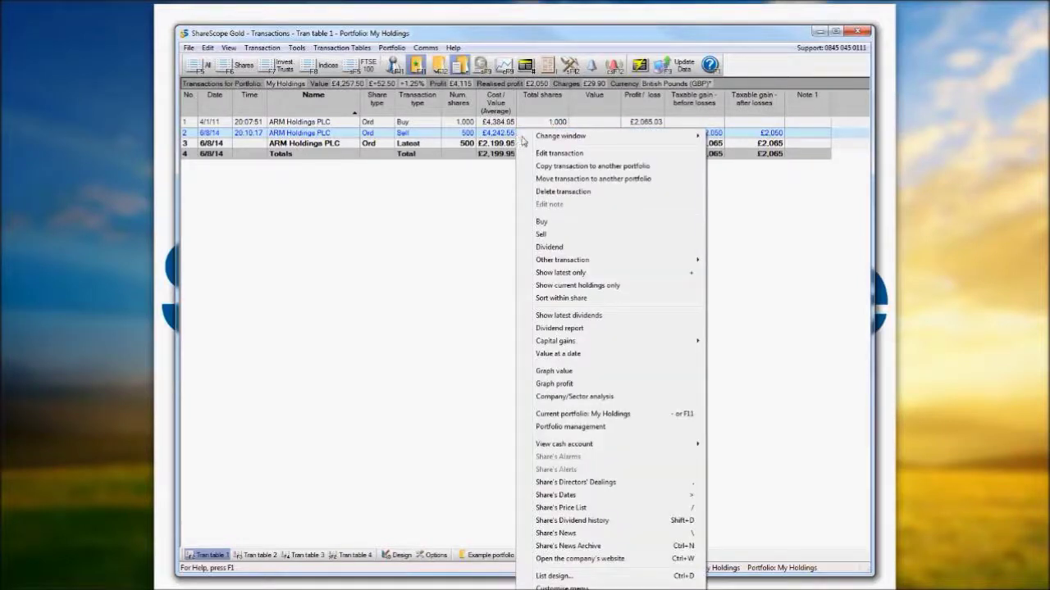
left_click(570, 315)
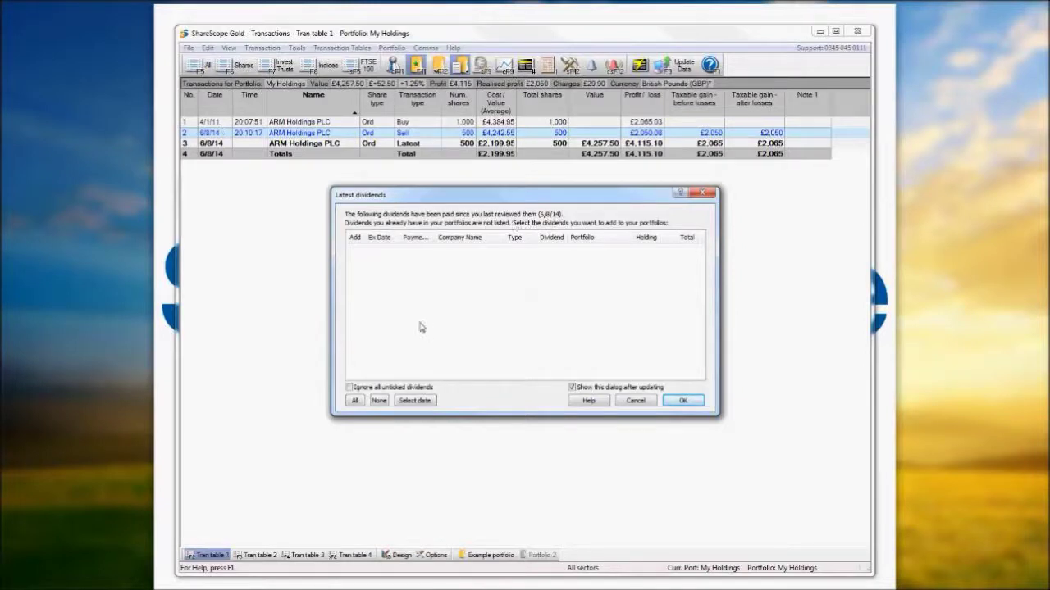
left_click(414, 401)
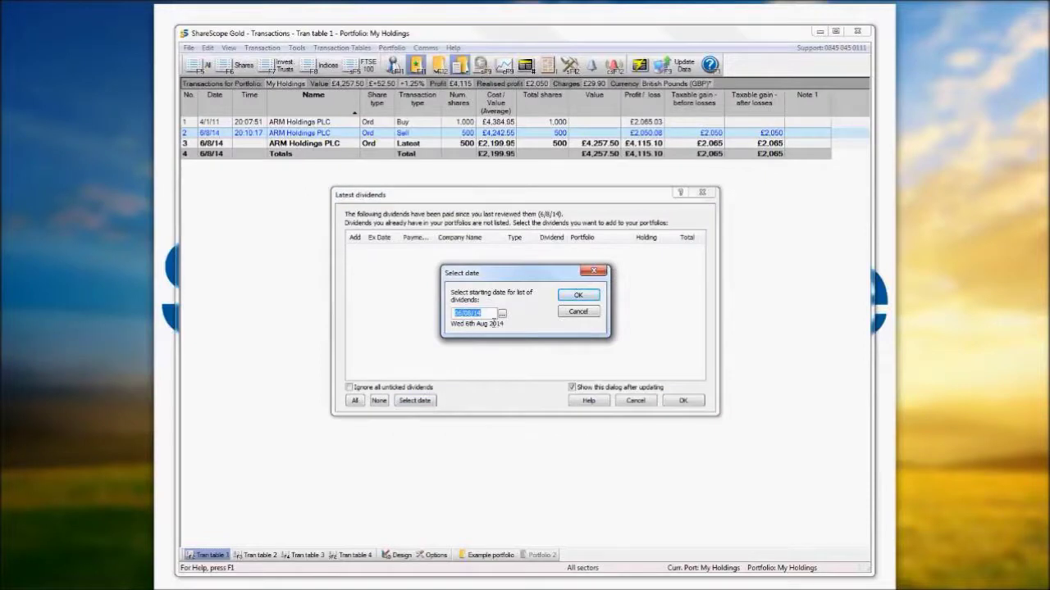
type("01/01")
key("BackSpace")
key("BackSpace")
type("01/11")
left_click(574, 296)
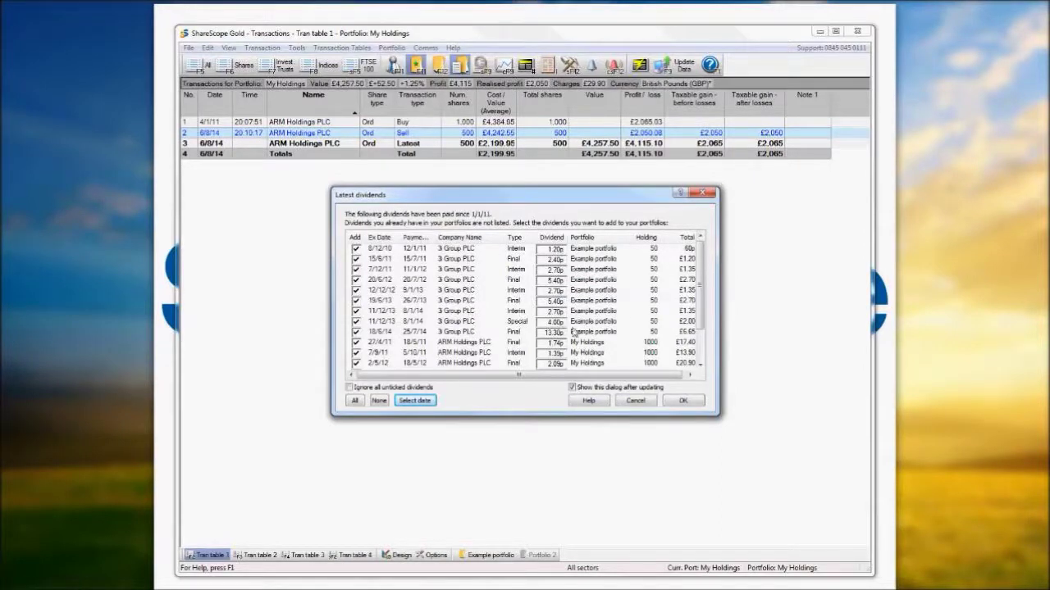
- Review the listed 3i Group PLC and ARM Holdings PLC dividends and add all the ticked ones to their portfolios
left_click_drag(702, 300, 702, 328)
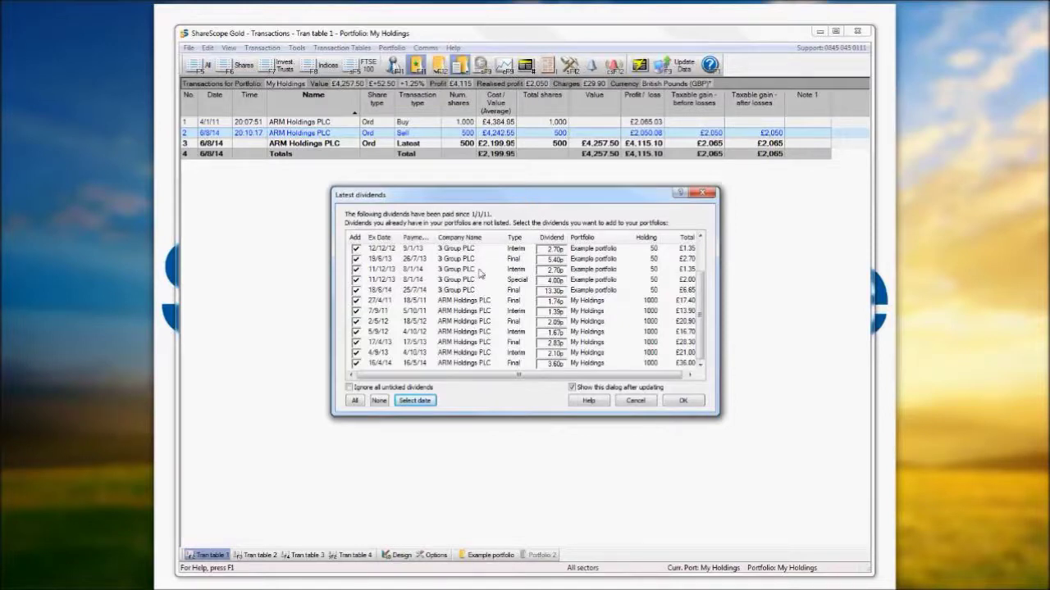
left_click_drag(702, 307, 700, 262)
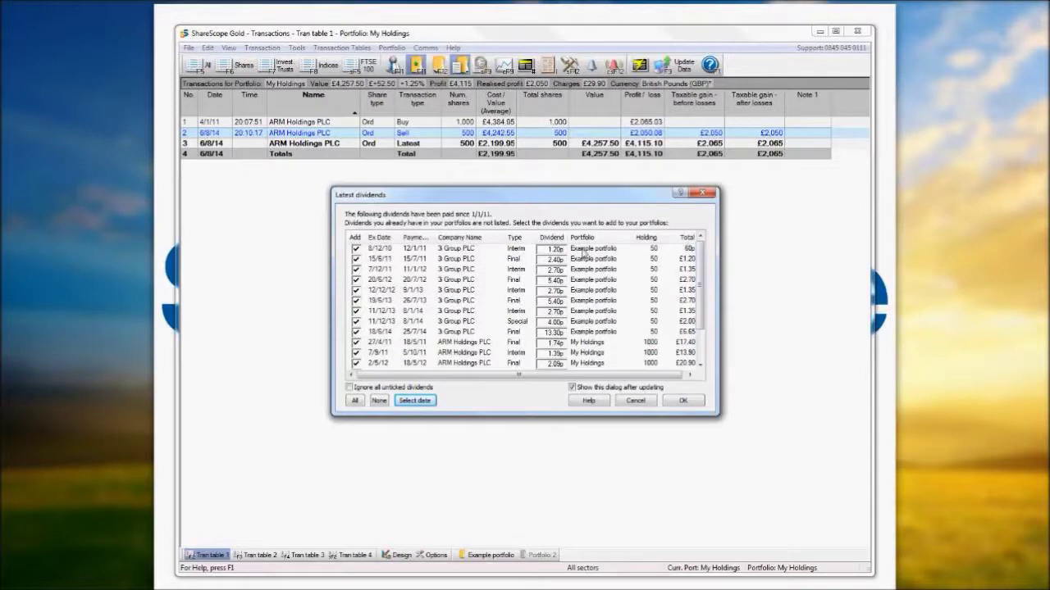
left_click_drag(699, 283, 703, 322)
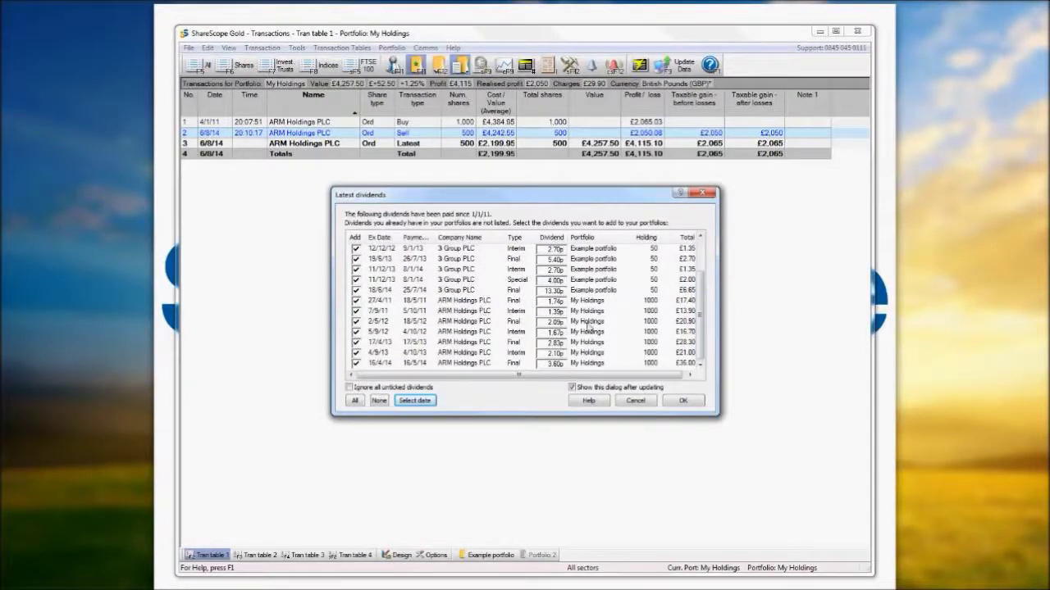
left_click(682, 400)
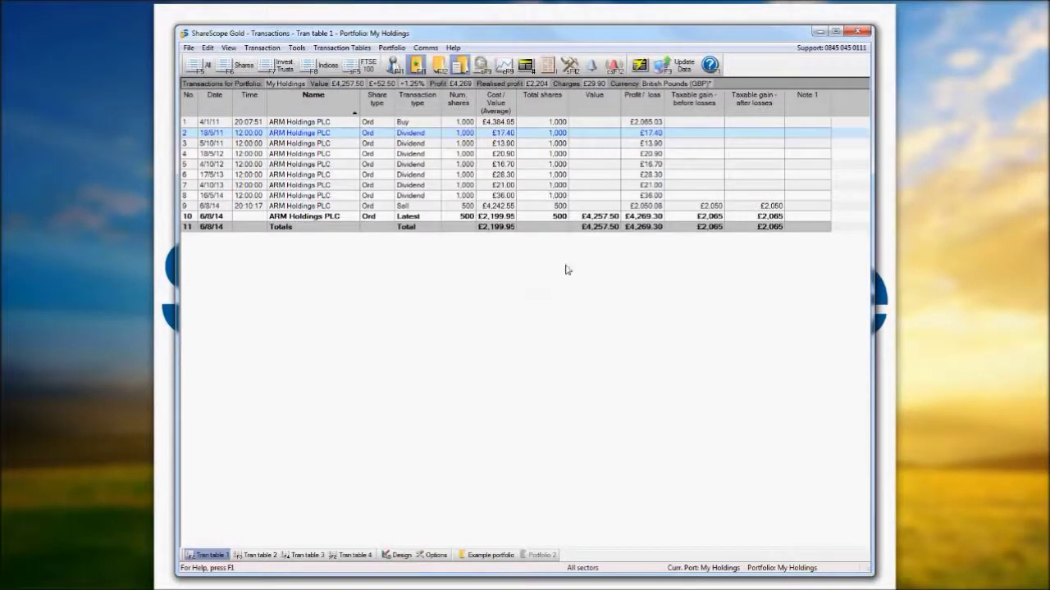
- Show only the latest totals for each share, and expand ARM Holdings PLC to its full transaction list again
right_click(519, 260)
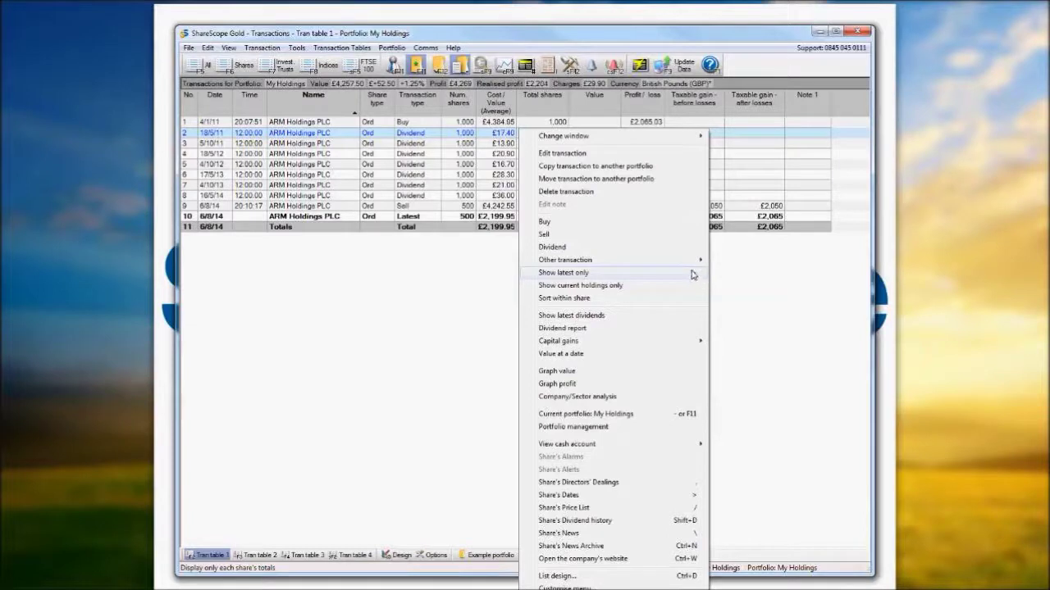
left_click(571, 276)
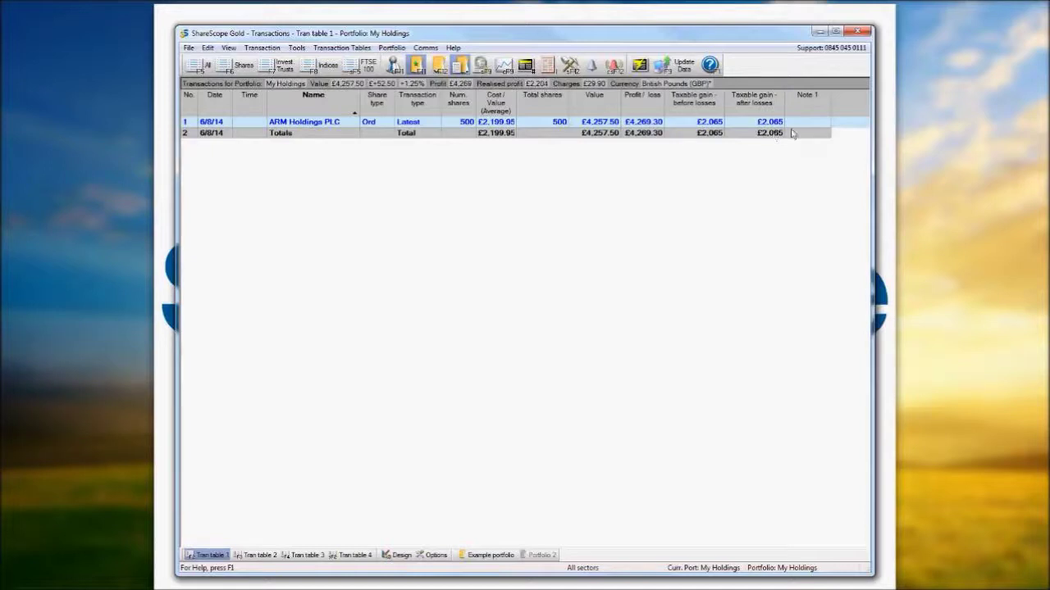
double_click(576, 124)
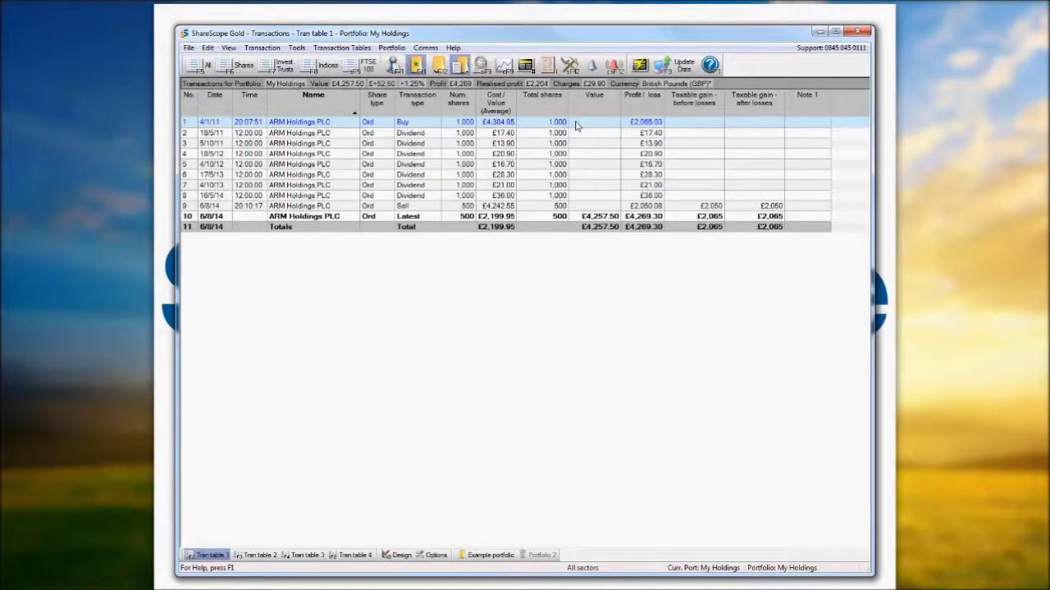
double_click(577, 124)
double_click(576, 124)
left_click(228, 49)
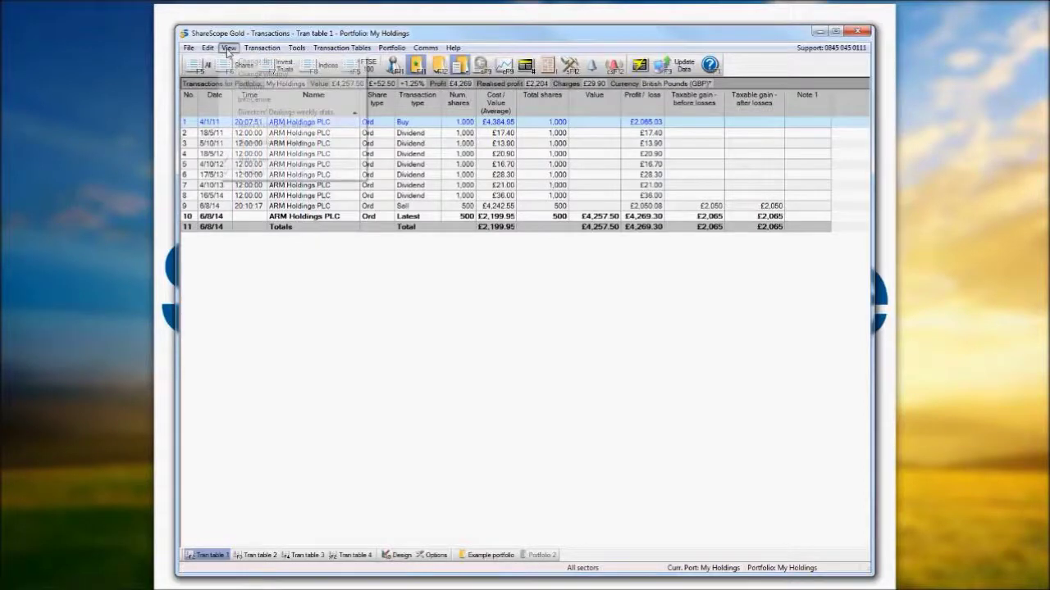
mouse_move(244, 63)
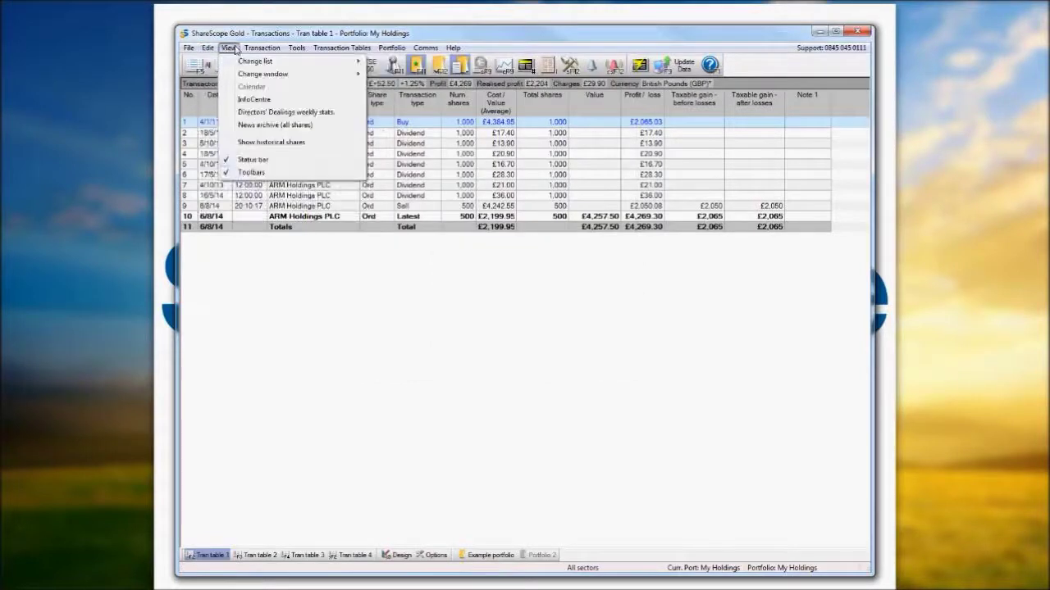
left_click(458, 39)
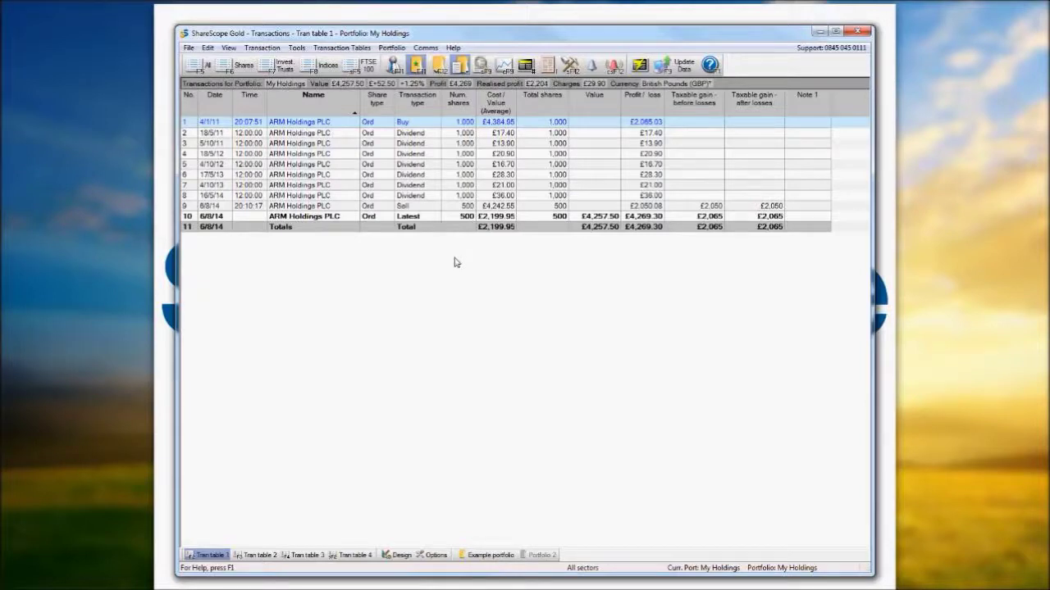
- Switch from the My Holdings transactions to the FTSE 350 share list
left_click(229, 48)
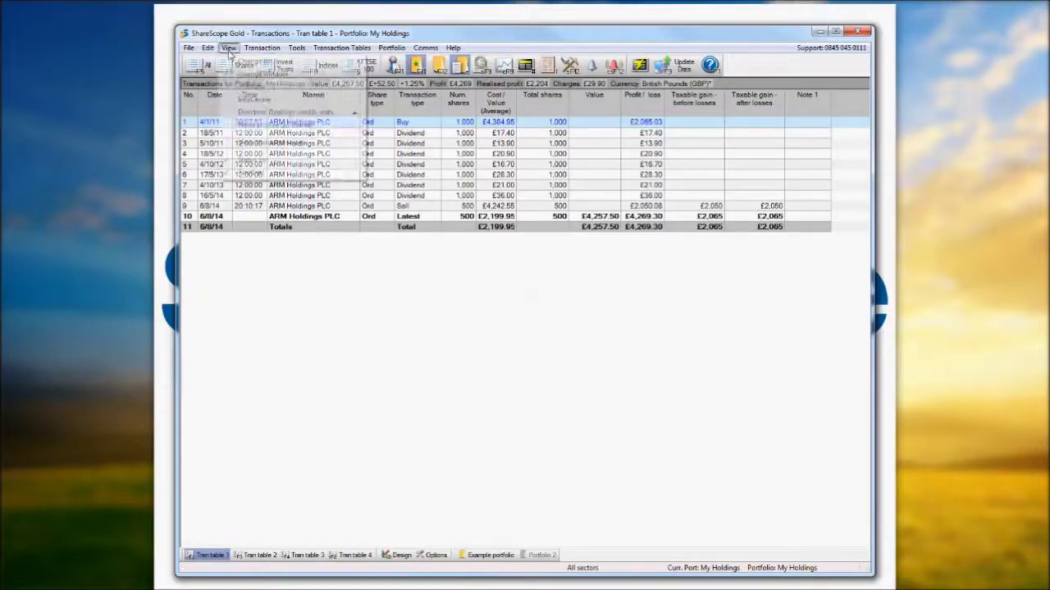
mouse_move(240, 76)
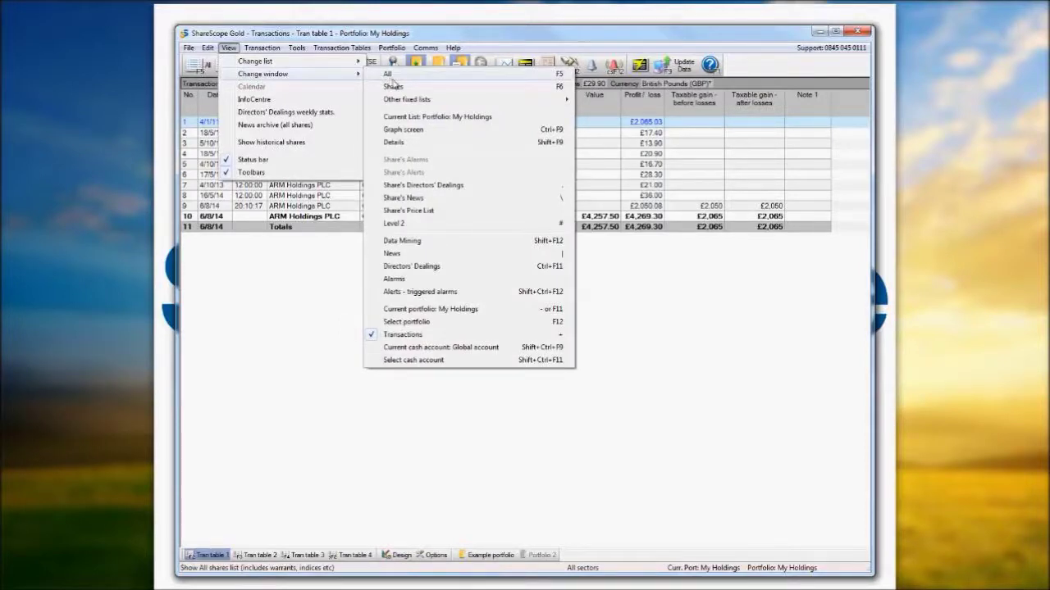
mouse_move(433, 101)
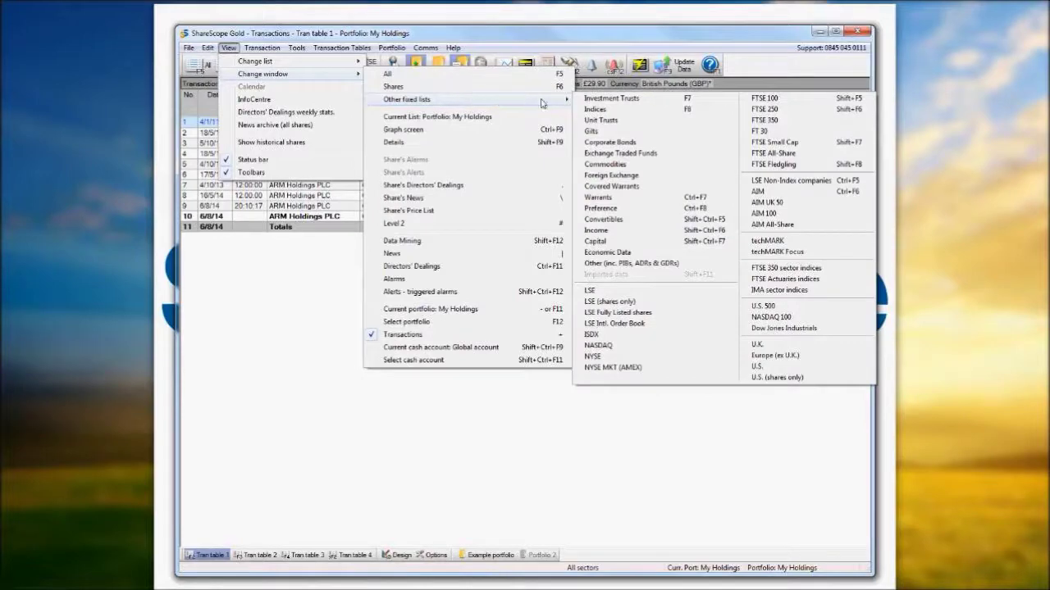
left_click(767, 122)
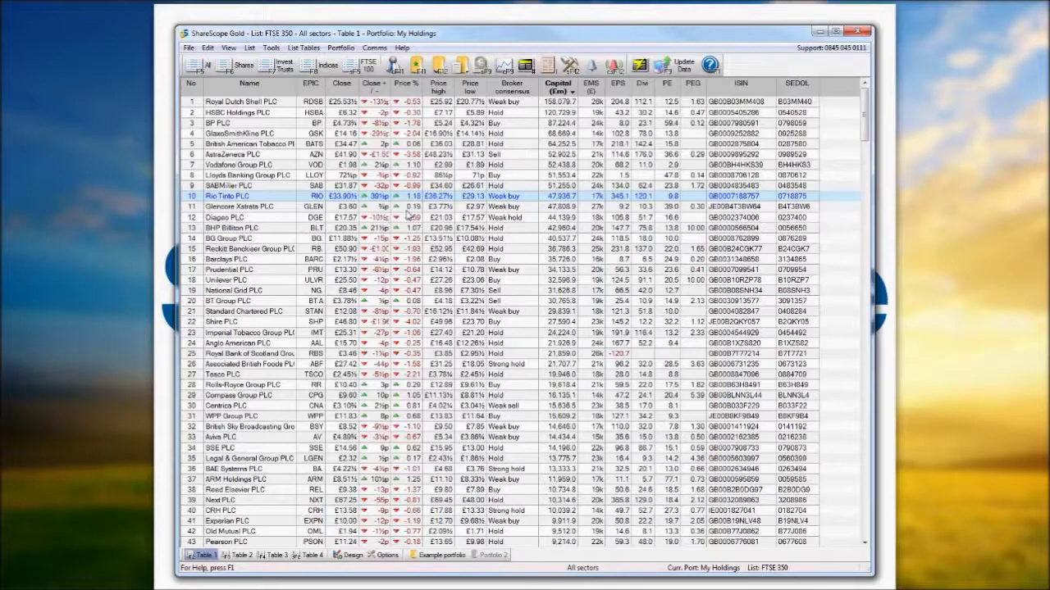
- View Rio Tinto PLC's price graph and in-depth details, and return to the FTSE 350 list
key("F9")
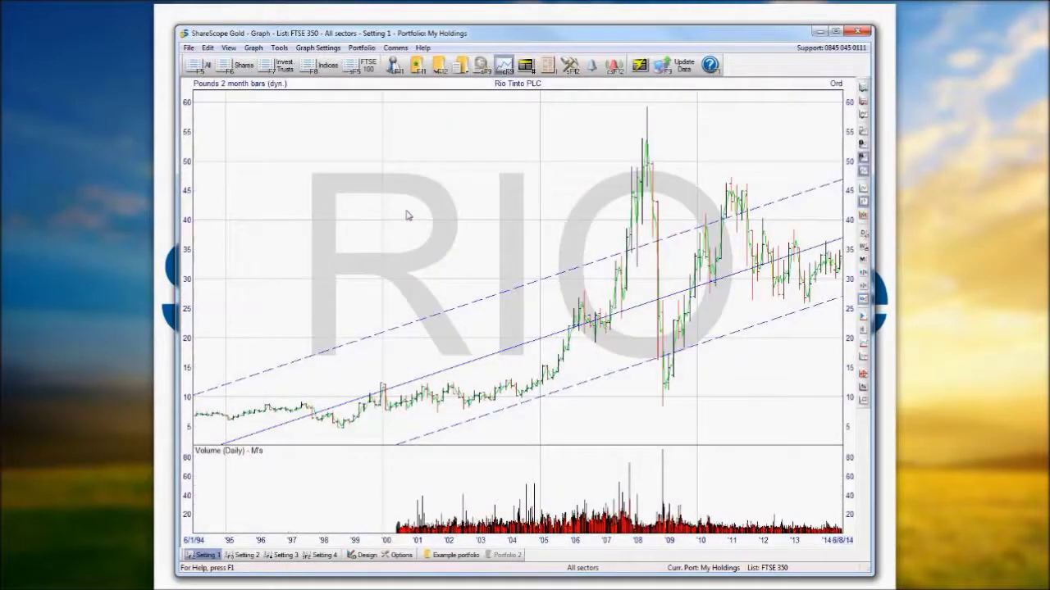
key("F3")
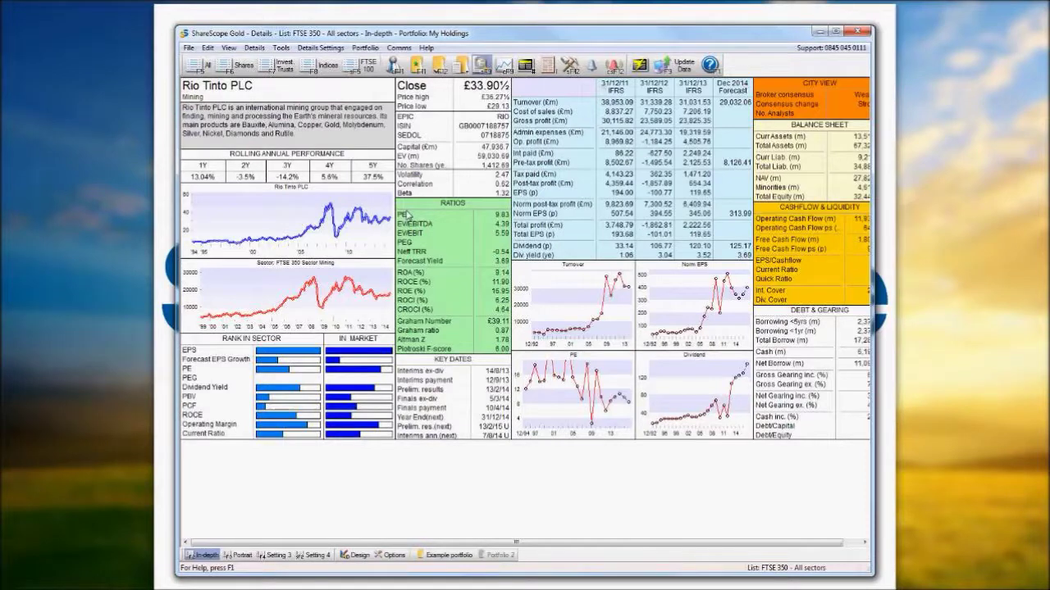
key("Escape")
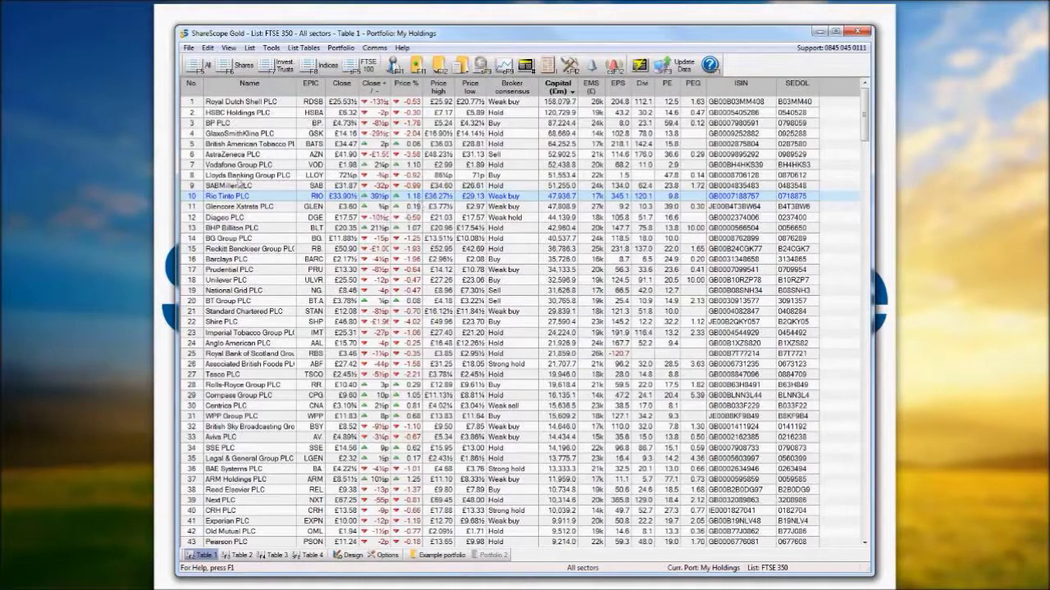
- Show the share news for Rio Tinto PLC, selected in the FTSE 350 list
right_click(300, 194)
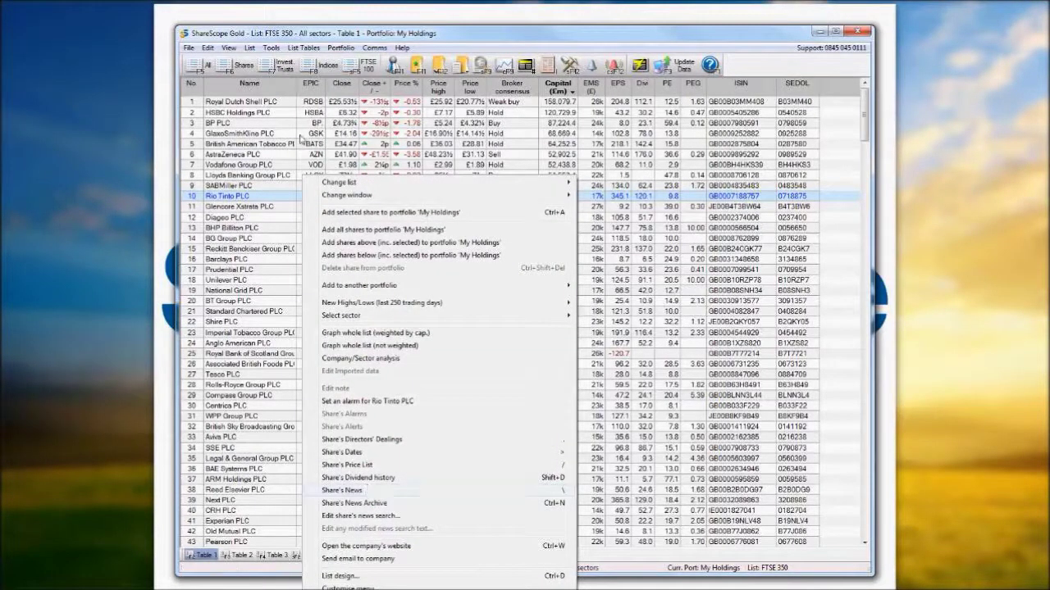
left_click(230, 49)
mouse_move(271, 74)
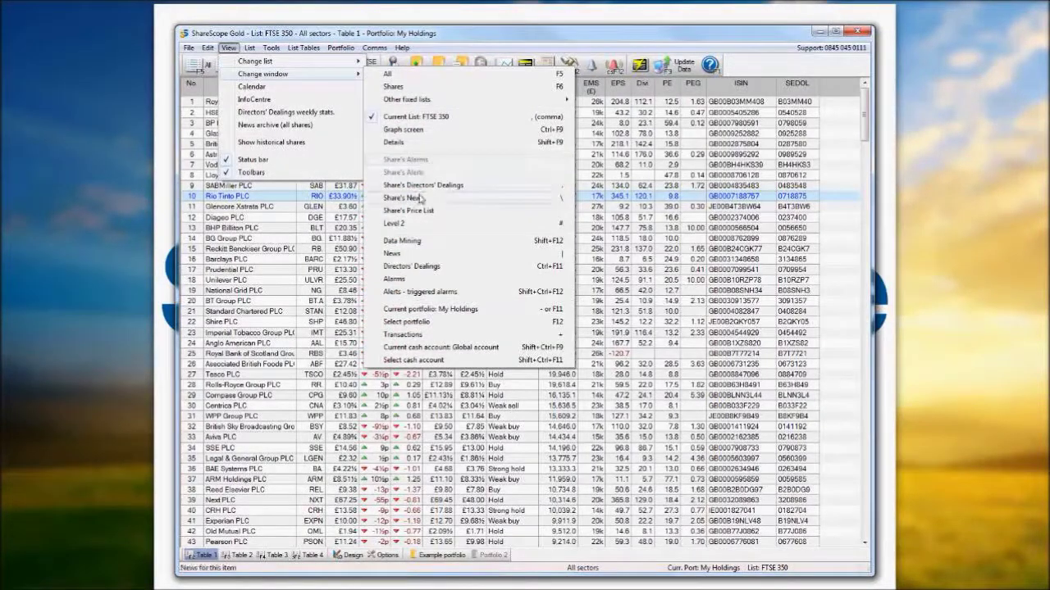
left_click(564, 203)
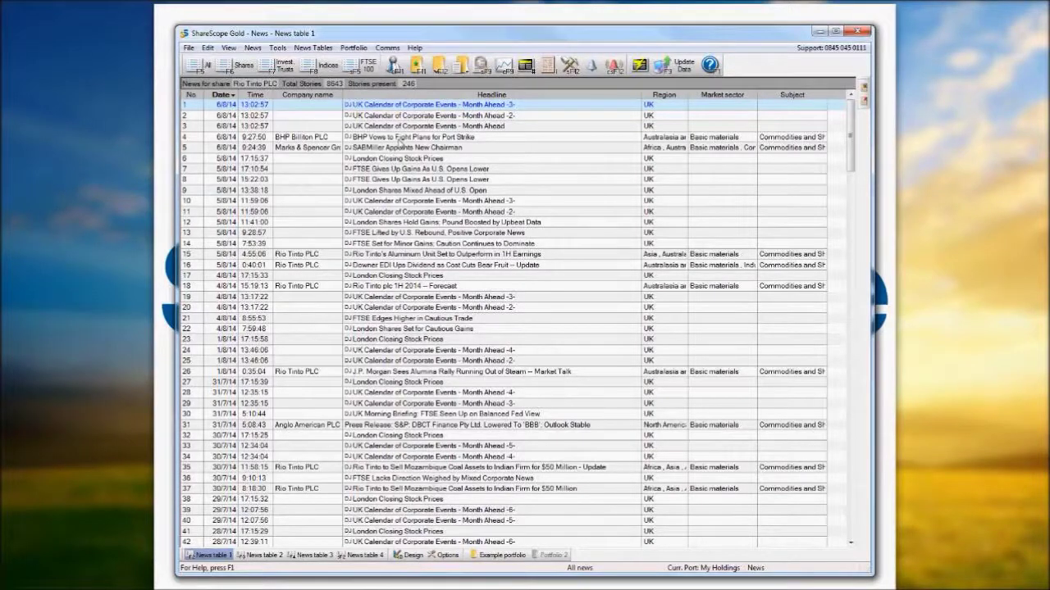
- Read the story "BHP Vows to Fight Plans for Port Strike", locate its mention of Rio Tinto, and close it
left_click(399, 137)
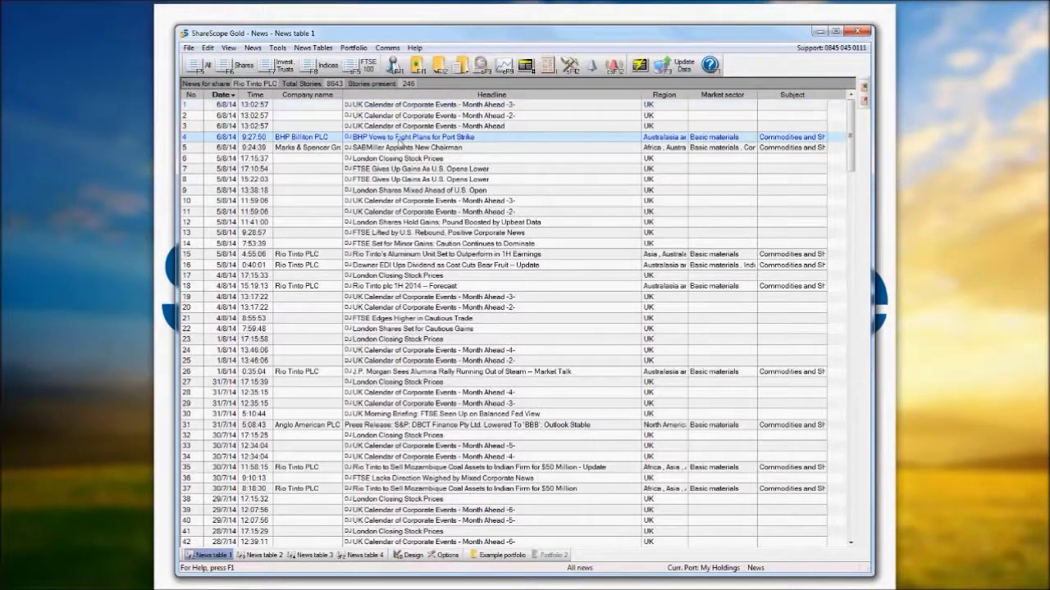
double_click(411, 139)
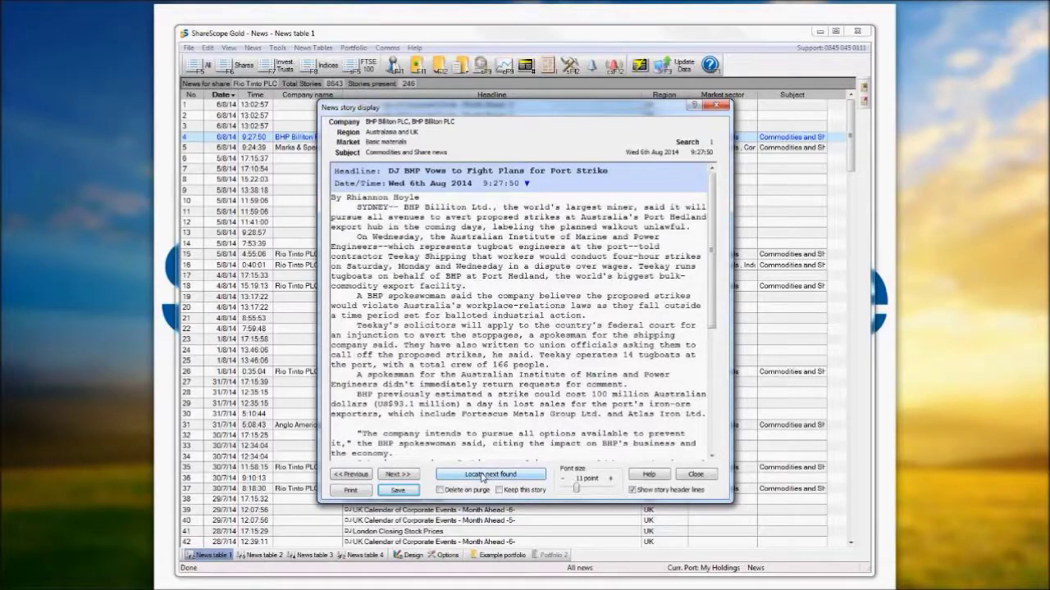
left_click(484, 476)
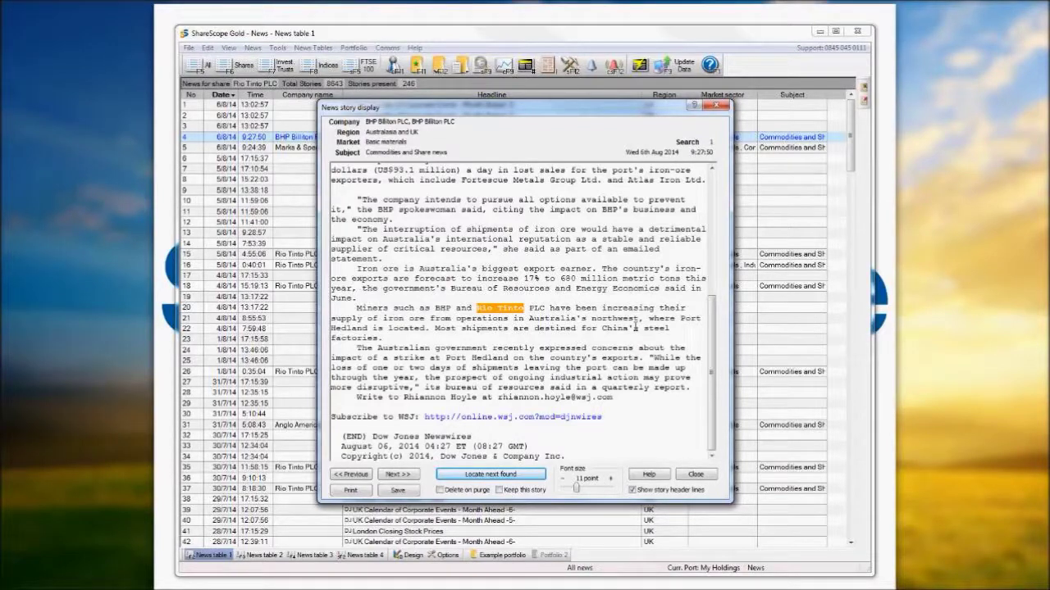
left_click(698, 476)
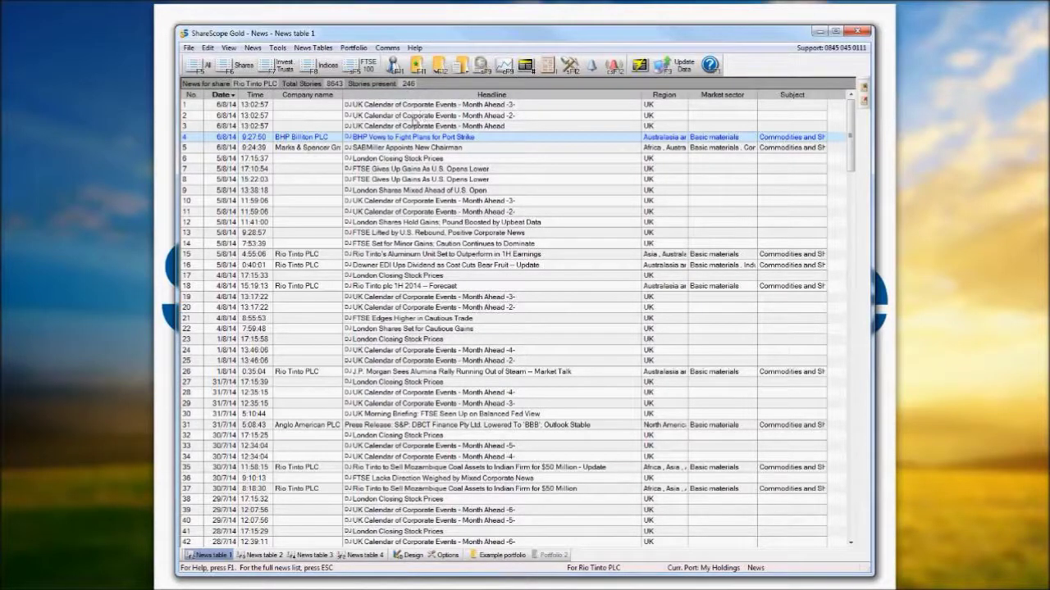
- Look through Rio Tinto PLC's news headlines down to the oldest, and return to the FTSE 350 list
left_click_drag(850, 119, 850, 524)
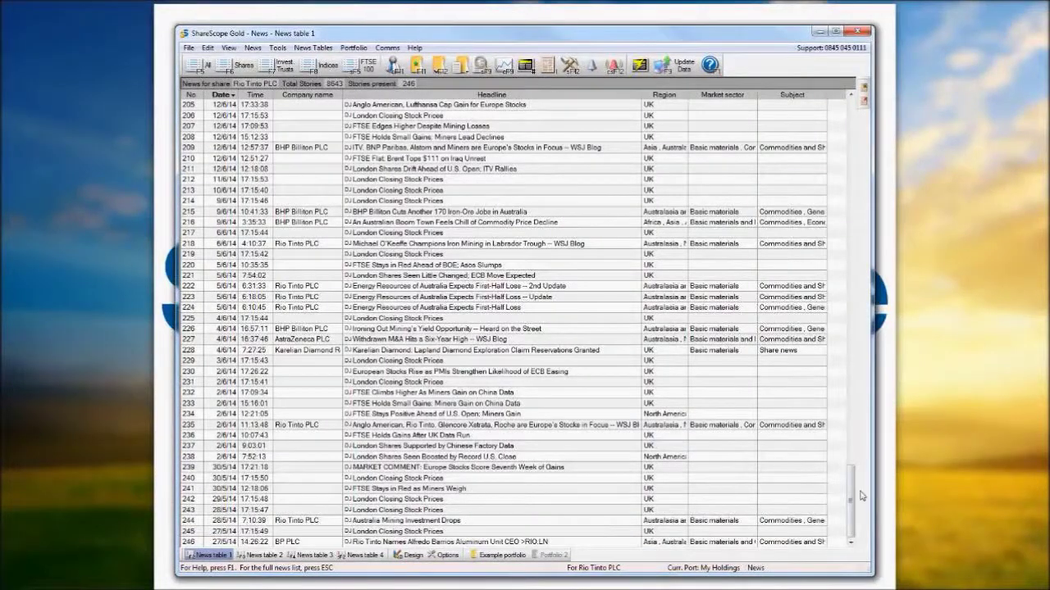
left_click_drag(850, 493, 846, 131)
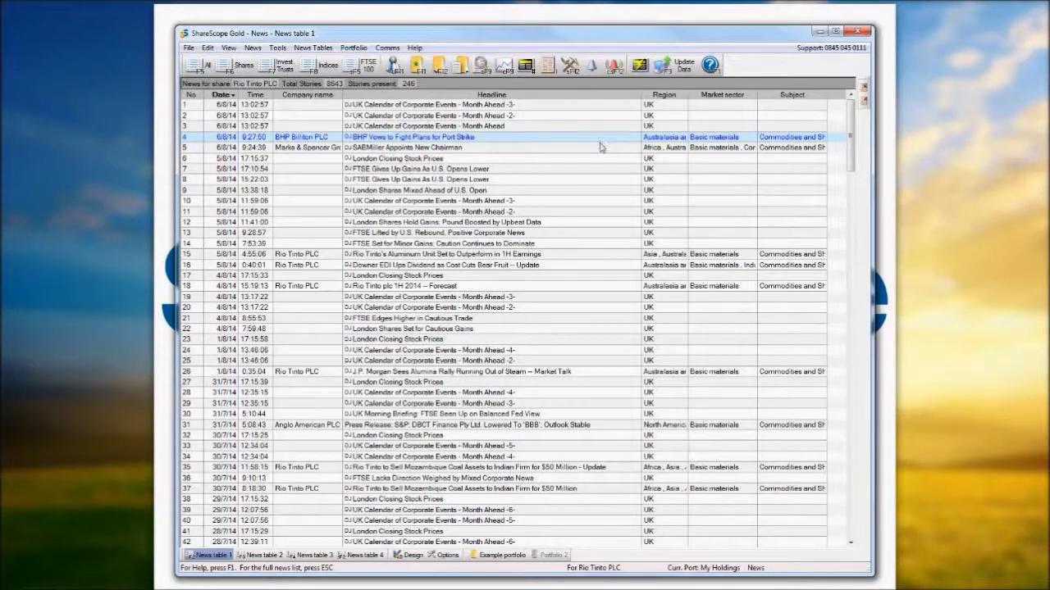
left_click(228, 48)
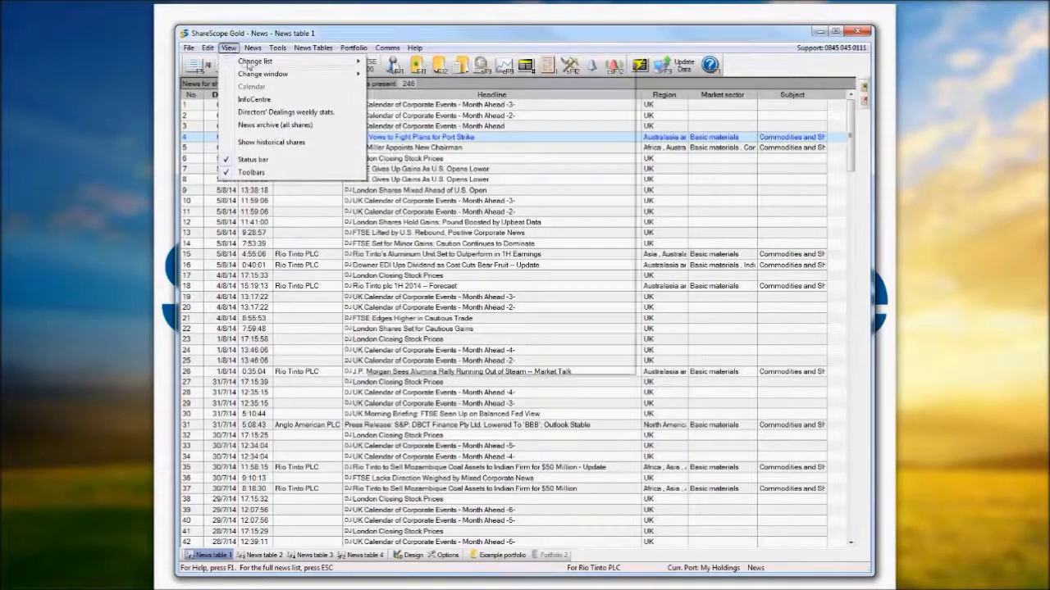
mouse_move(326, 77)
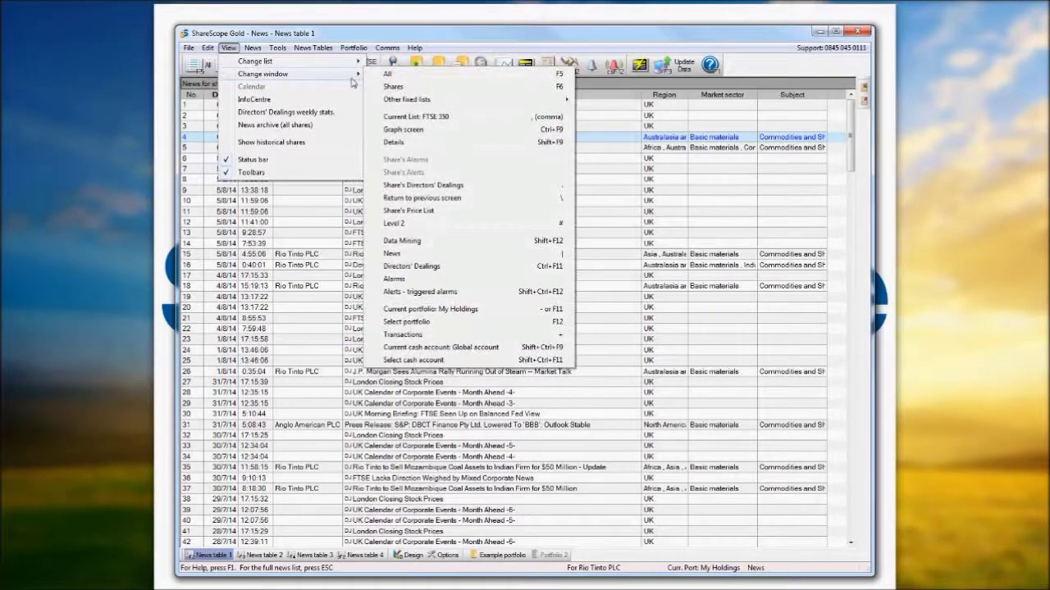
mouse_move(459, 104)
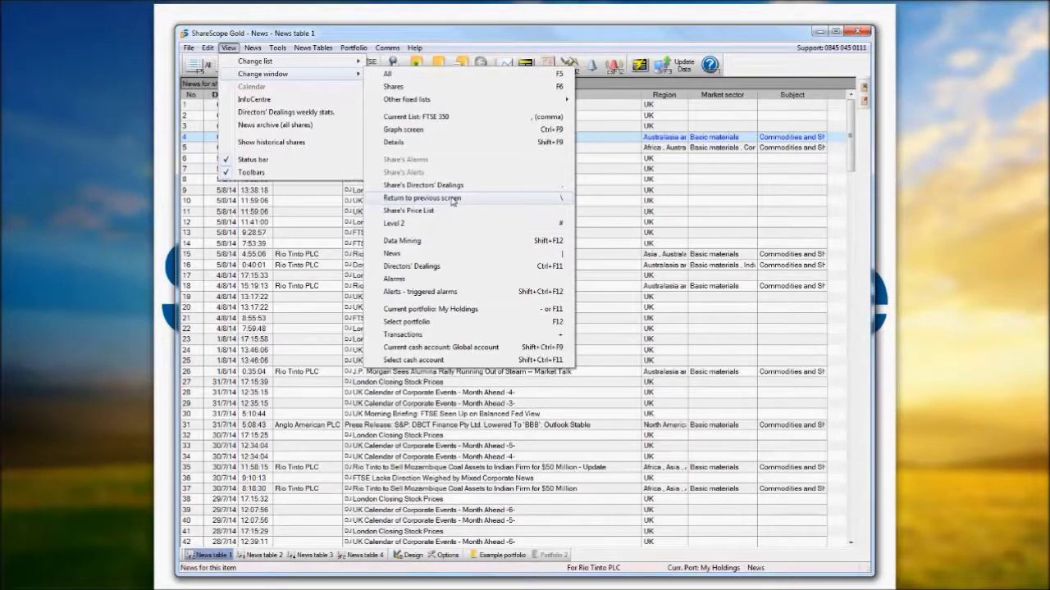
left_click(419, 200)
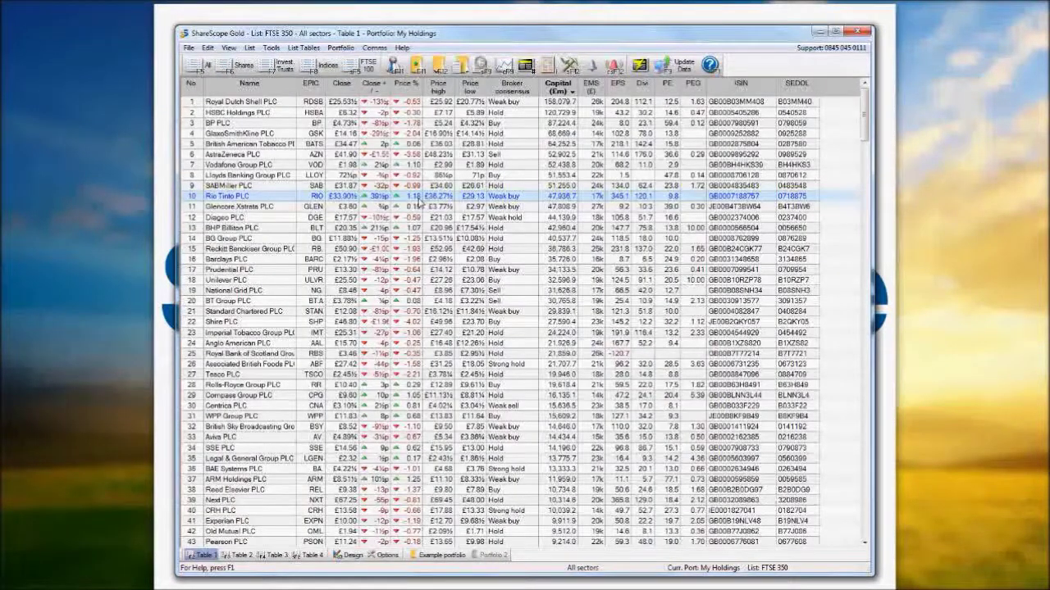
- Reopen the share news for Rio Tinto PLC and go back to the previous screen
left_click(228, 48)
mouse_move(262, 74)
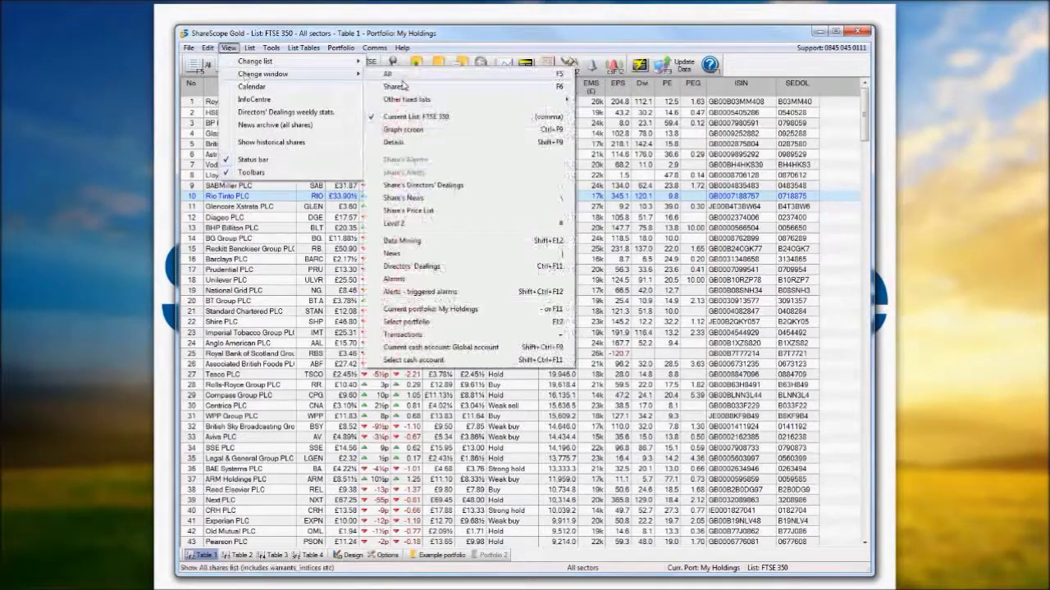
left_click(443, 199)
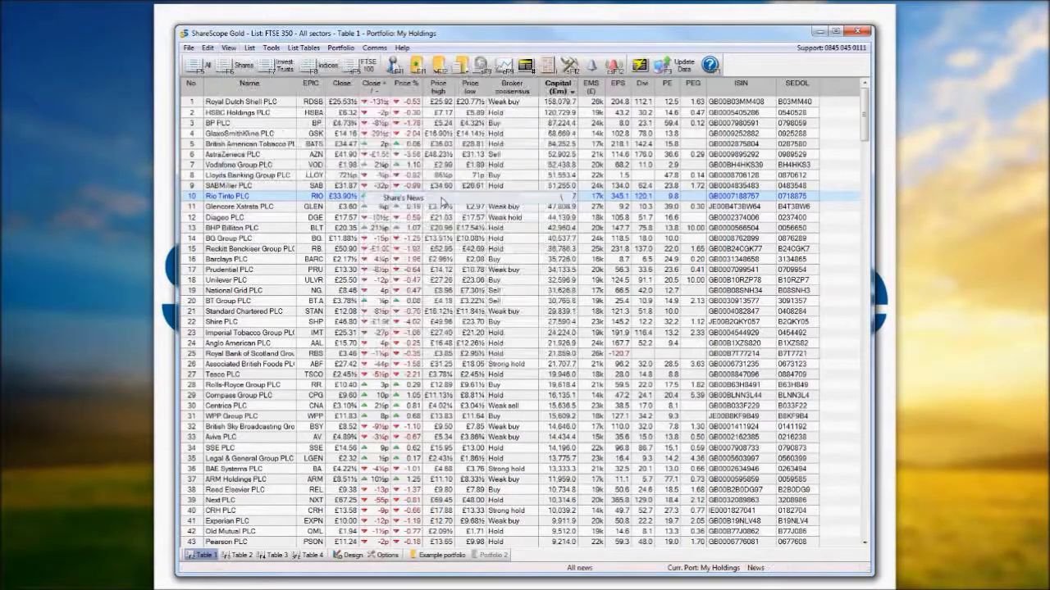
left_click(229, 47)
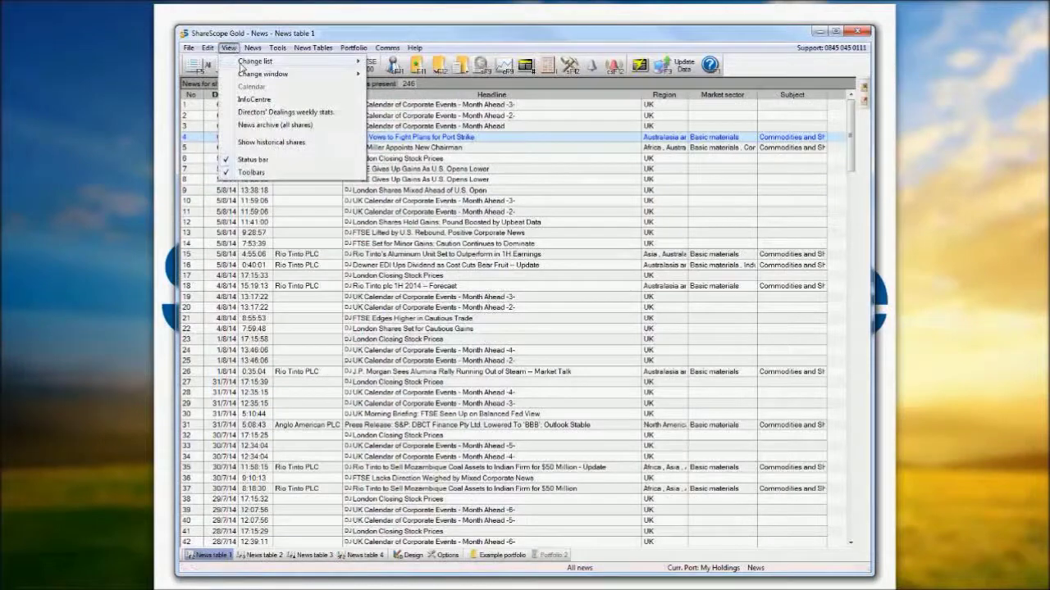
mouse_move(243, 74)
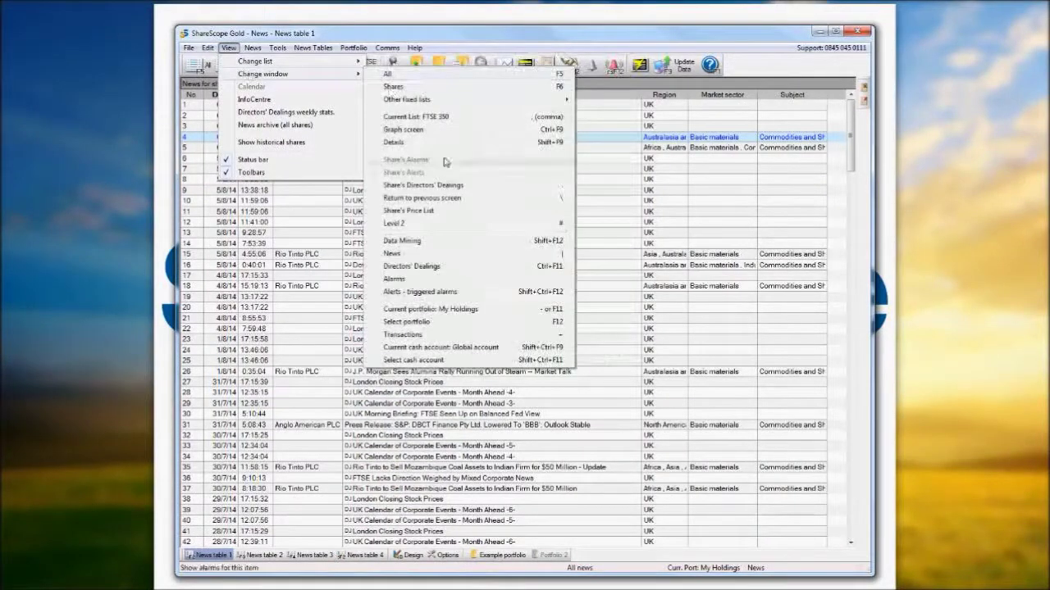
left_click(450, 198)
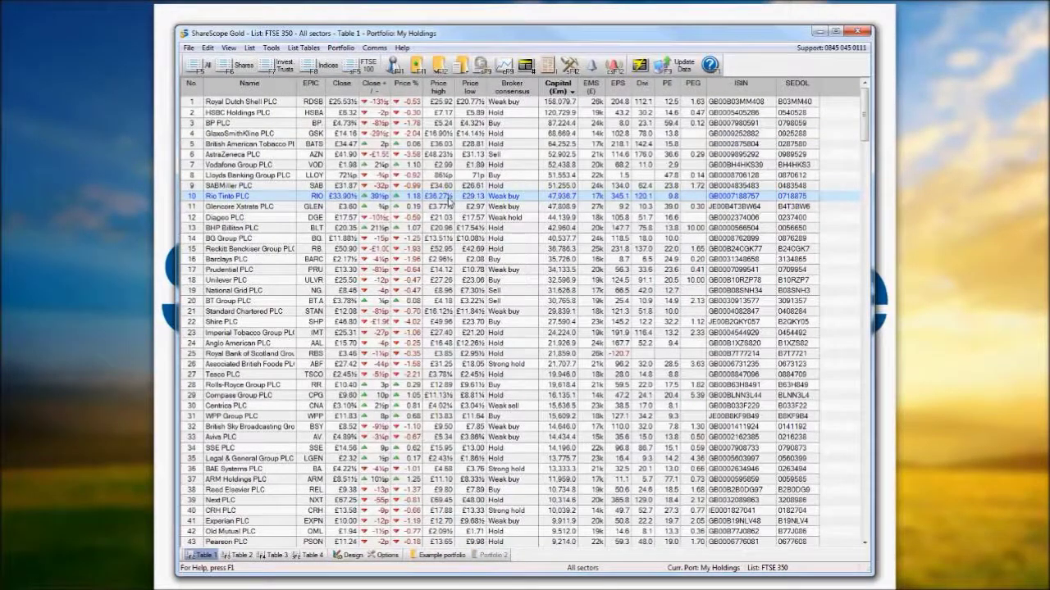
key("BackSpace")
left_click(229, 48)
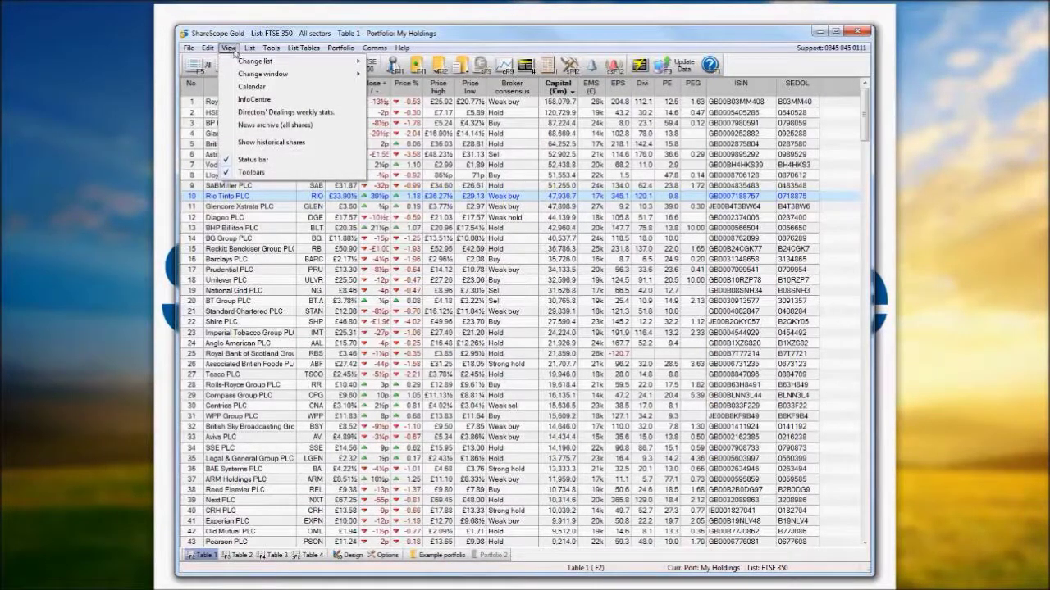
mouse_move(275, 76)
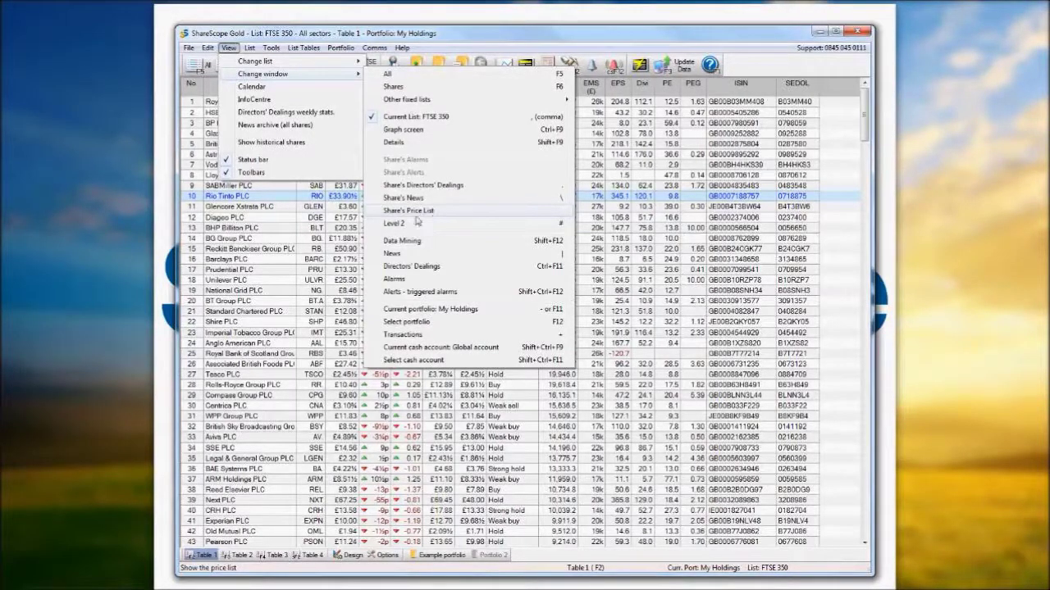
left_click(287, 204)
- Open the news archive for Rio Tinto PLC and apply the RNS & DJ news filter to its stories
right_click(287, 203)
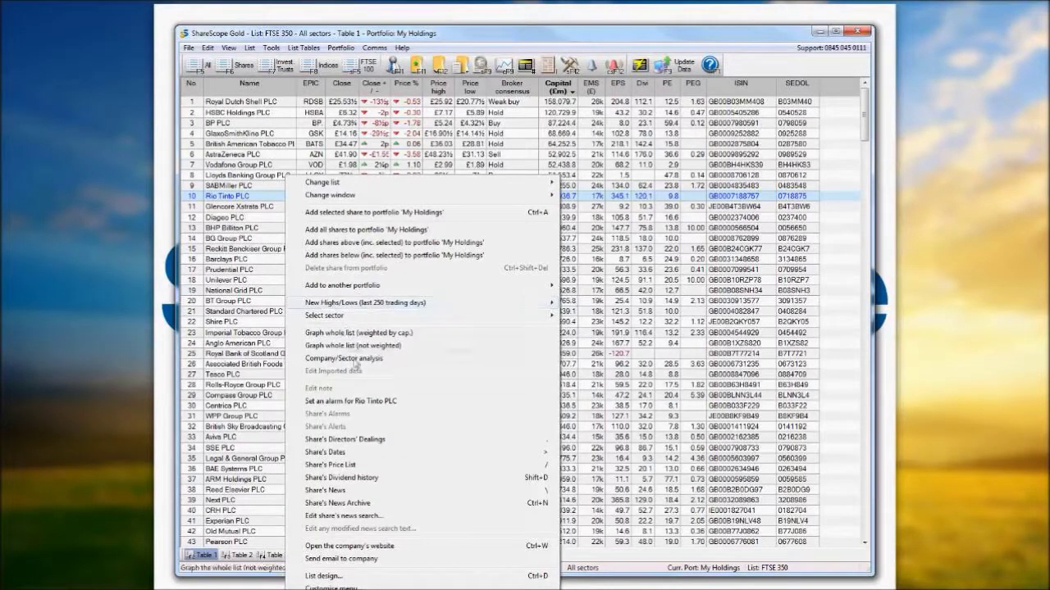
left_click(359, 505)
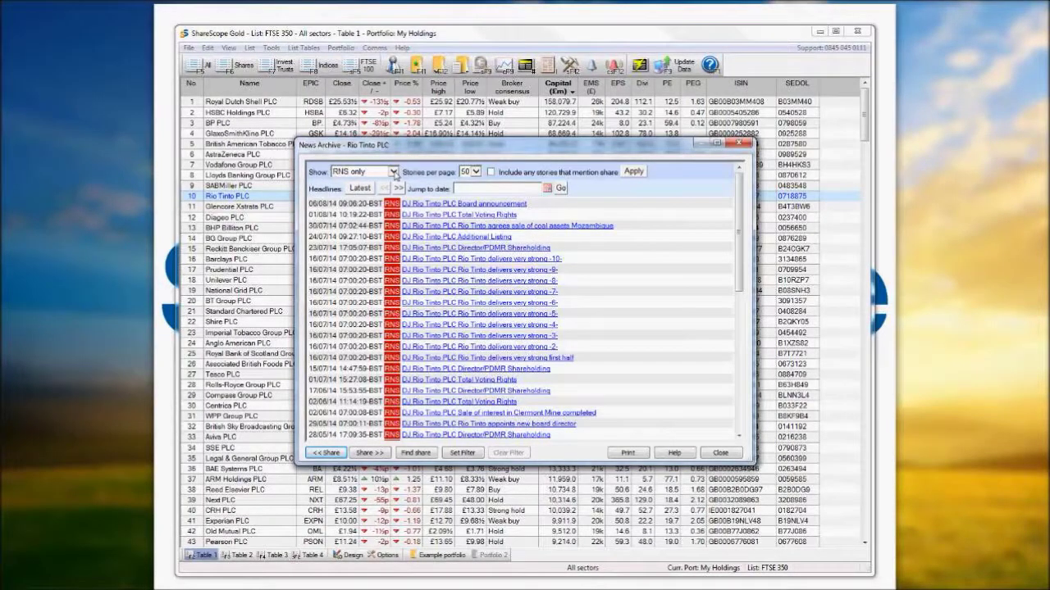
left_click(394, 173)
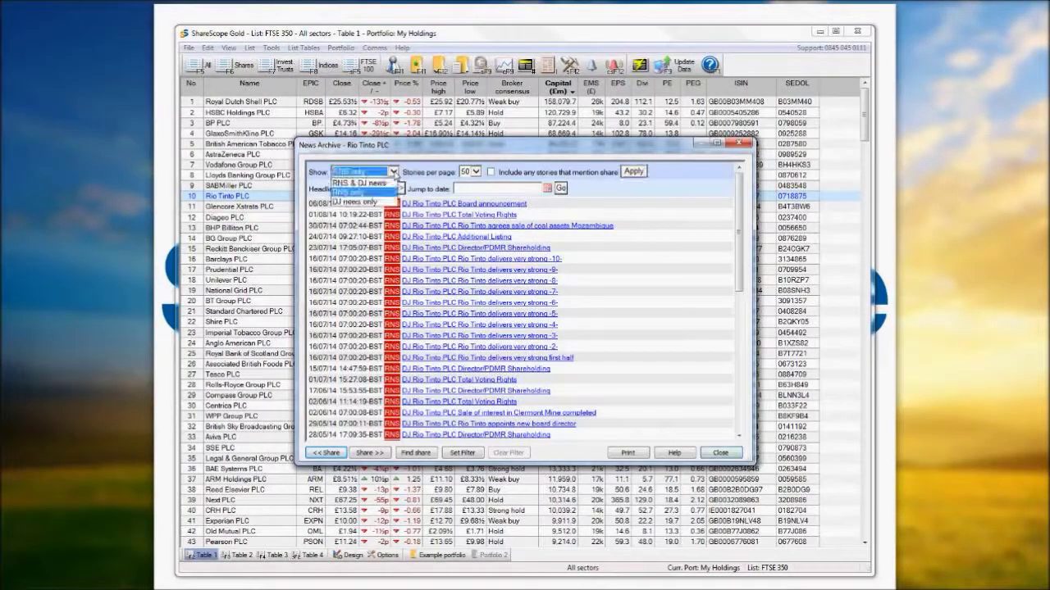
left_click(390, 183)
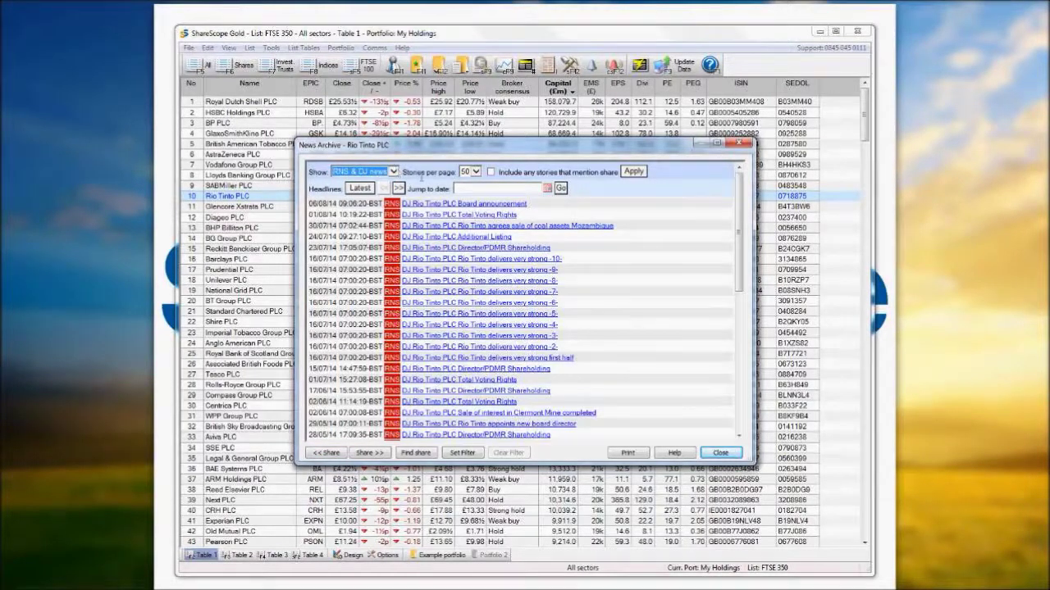
left_click(633, 171)
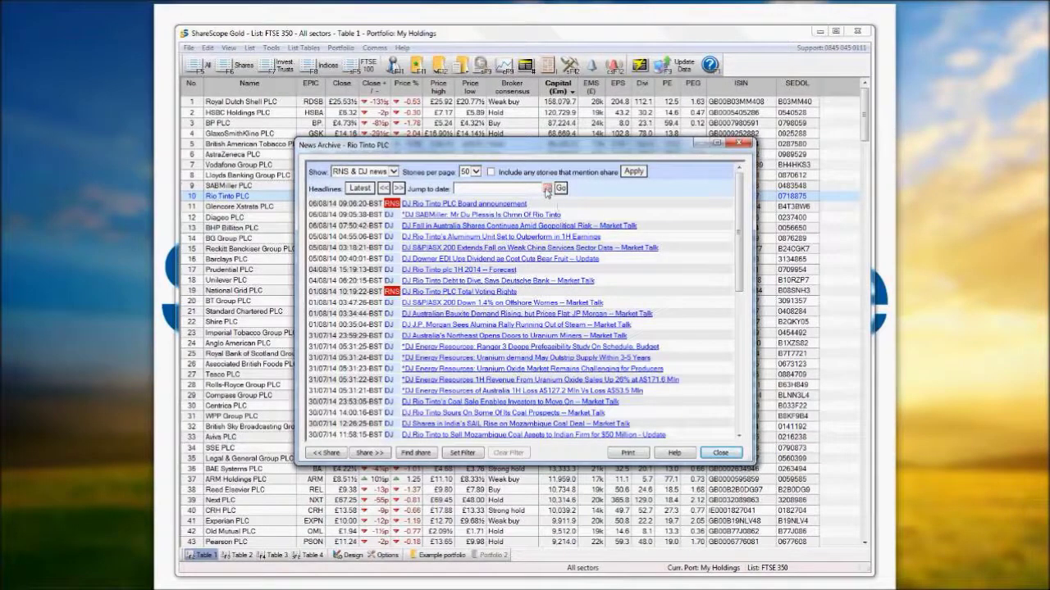
- Jump the Rio Tinto PLC news archive to 12/08/2010 to view its older headlines, and close the archive
left_click(547, 188)
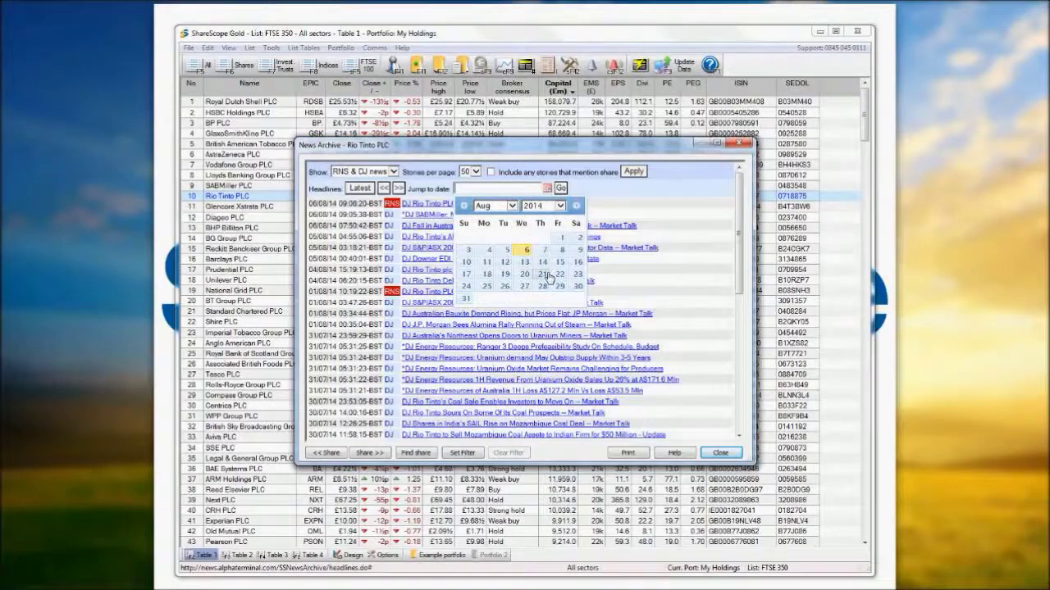
left_click(559, 206)
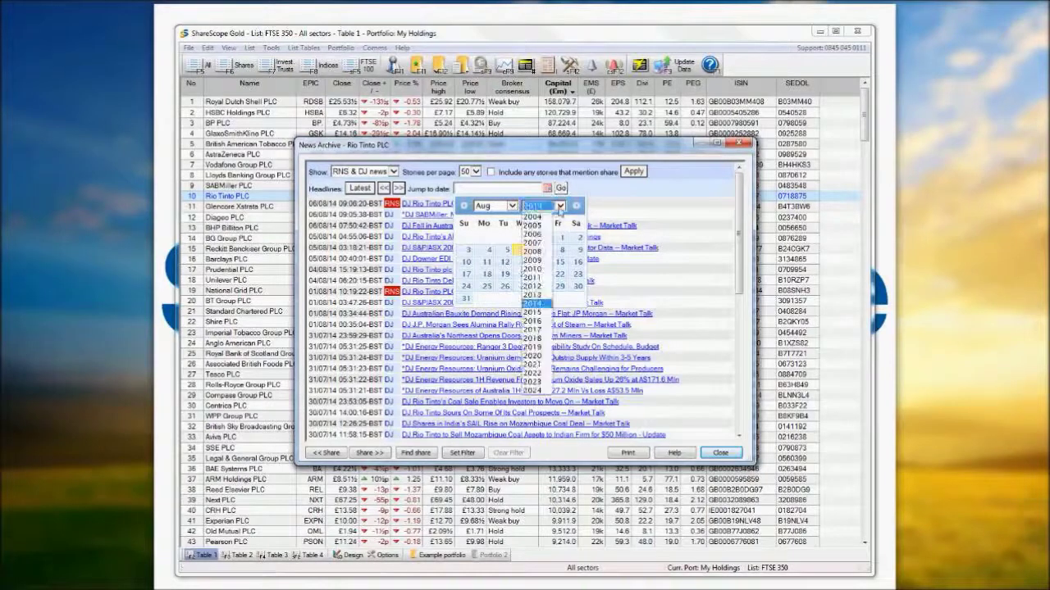
left_click(533, 269)
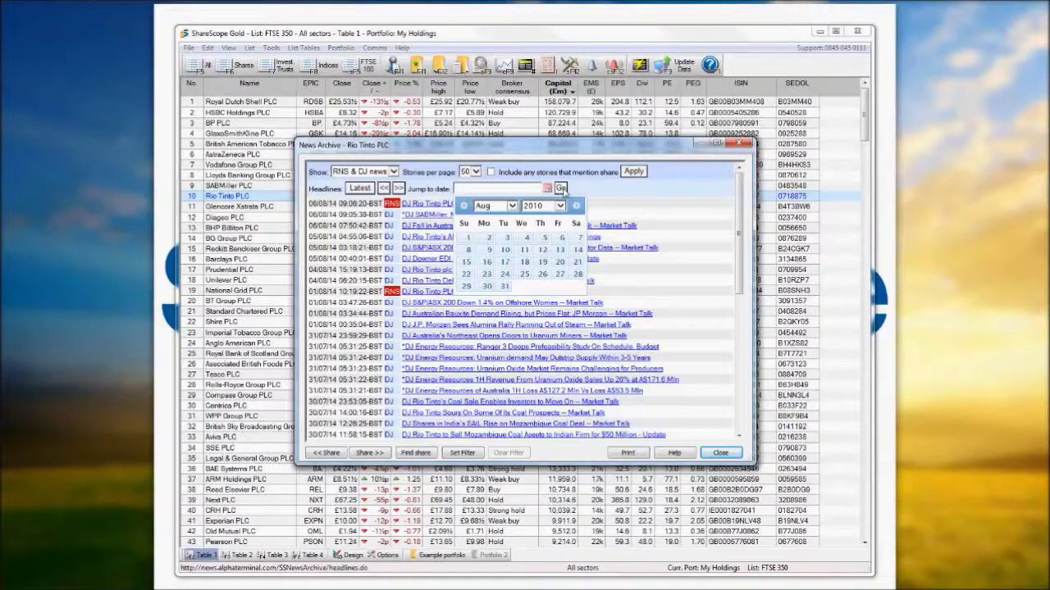
left_click(542, 250)
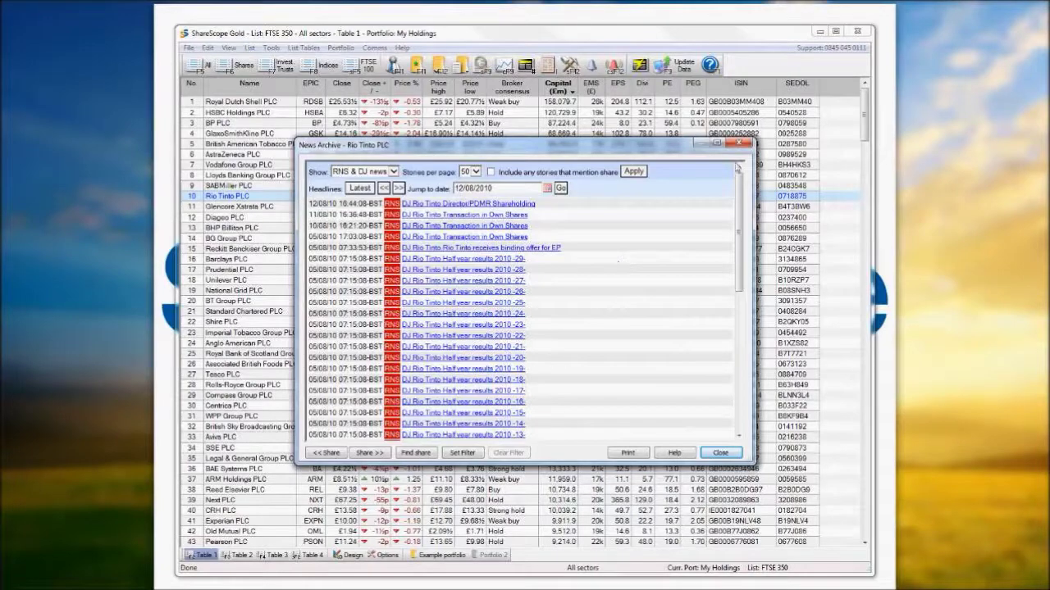
left_click(738, 143)
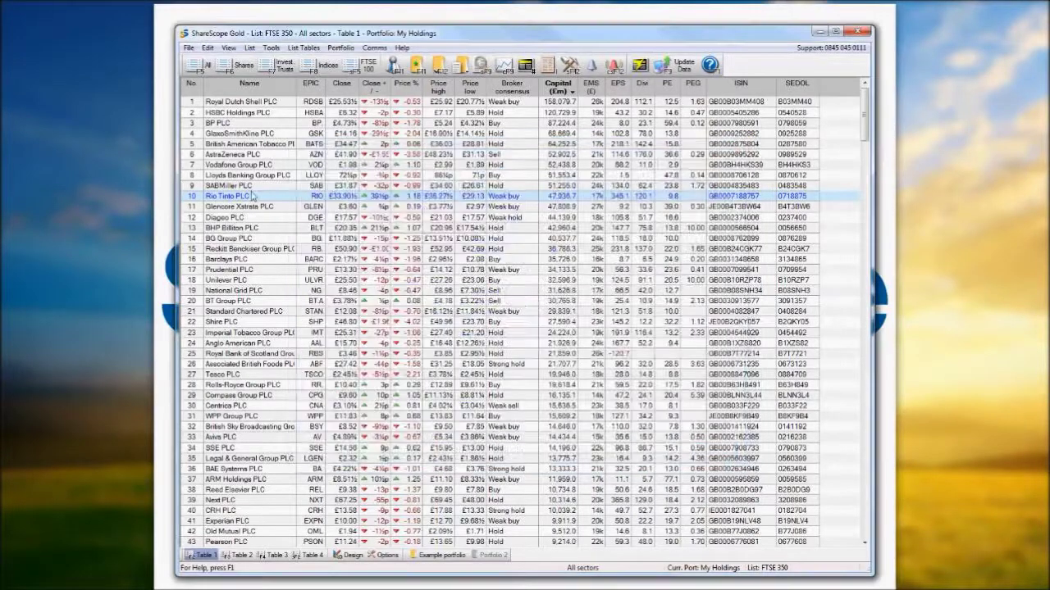
- Reopen the news archive for Rio Tinto PLC at its latest headlines and close it
right_click(253, 195)
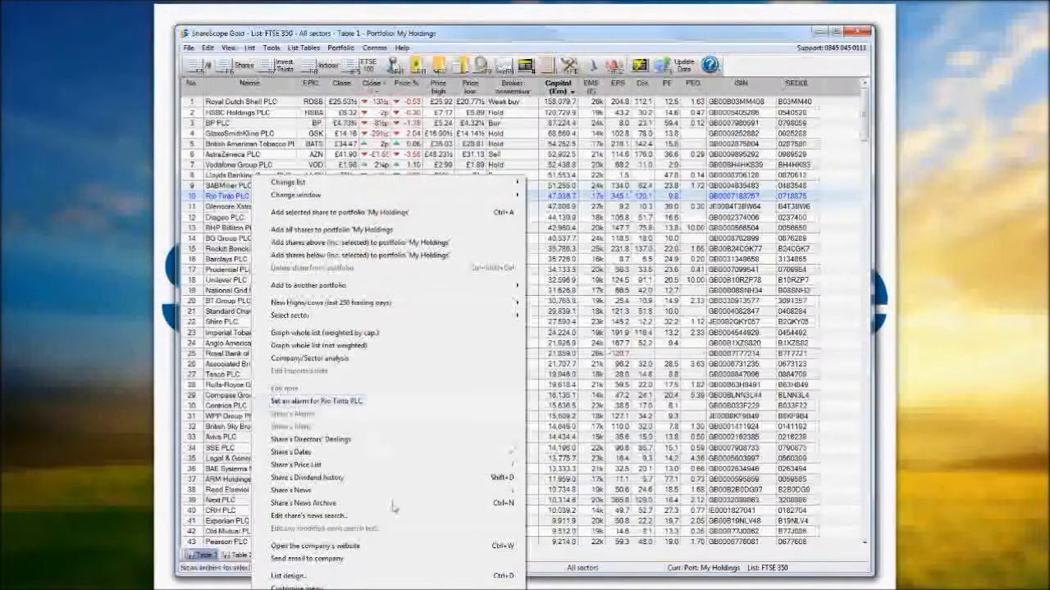
left_click(501, 510)
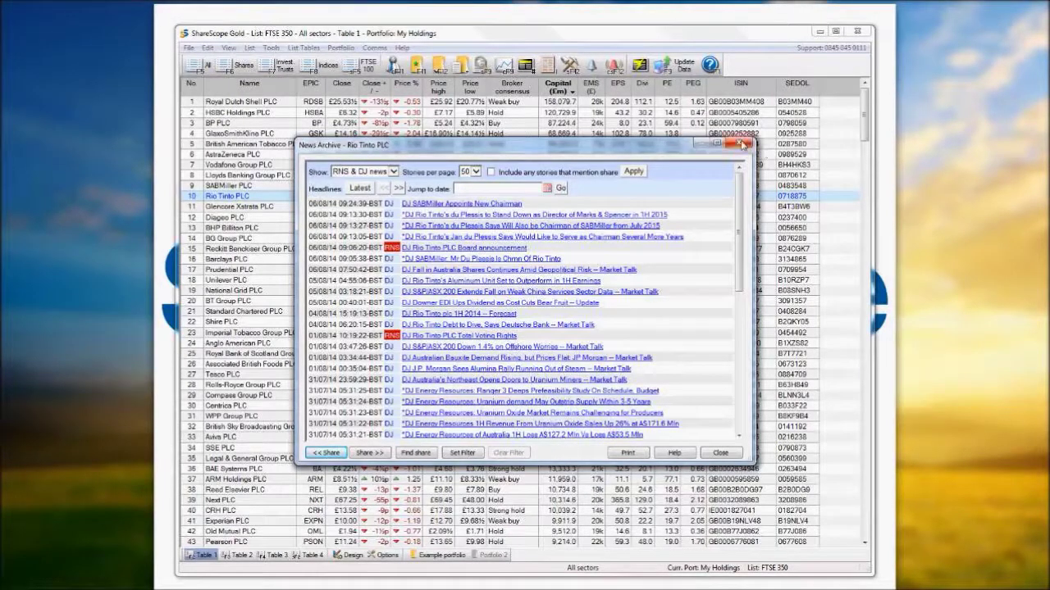
left_click(742, 145)
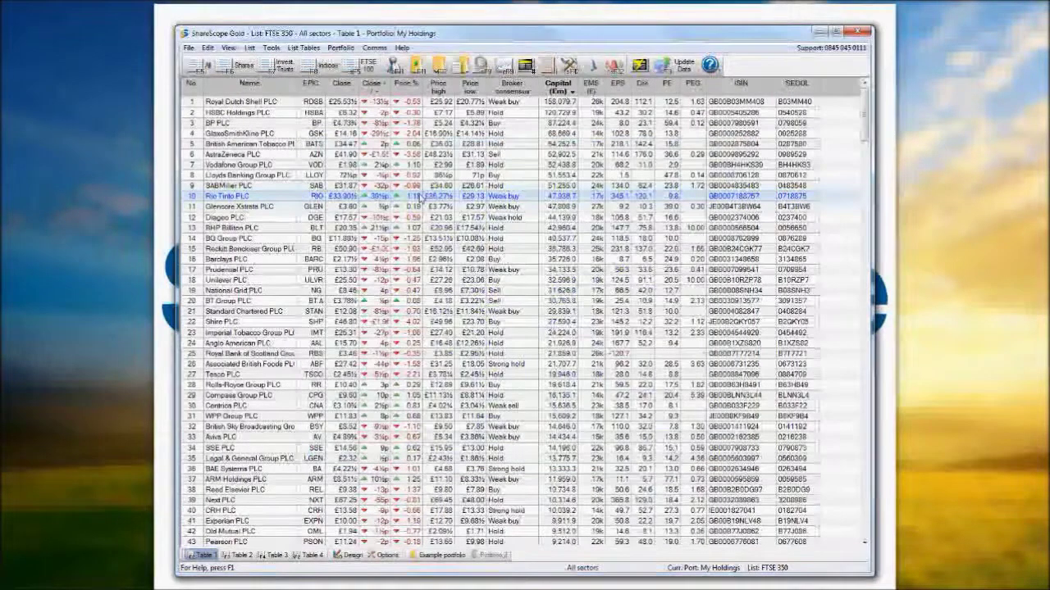
- Examine the dividend history for Rio Tinto PLC, including the adjusted dividend figures, and close it
right_click(262, 203)
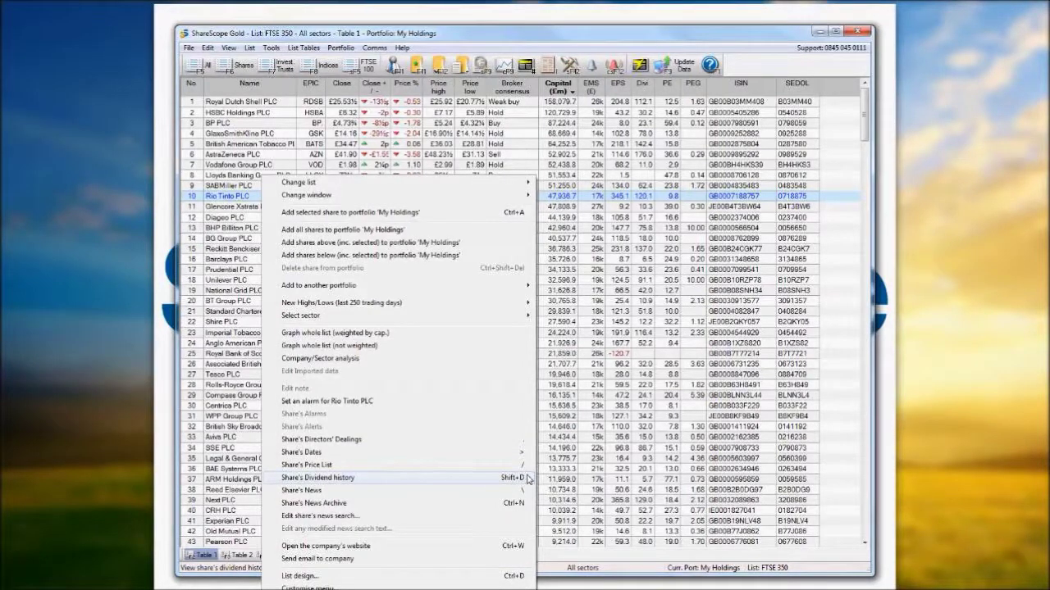
left_click(449, 484)
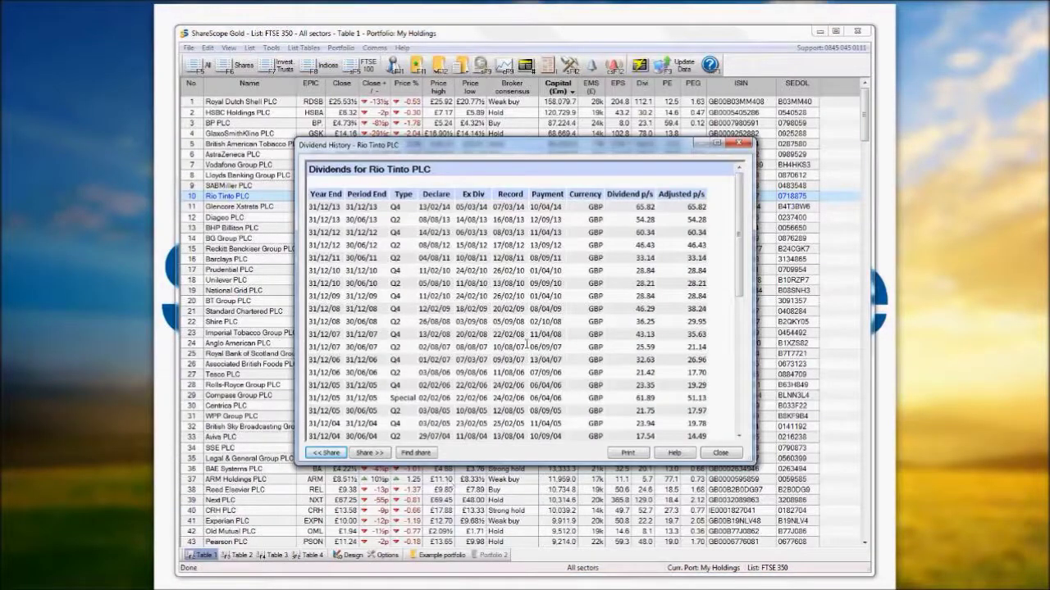
left_click_drag(736, 235, 744, 204)
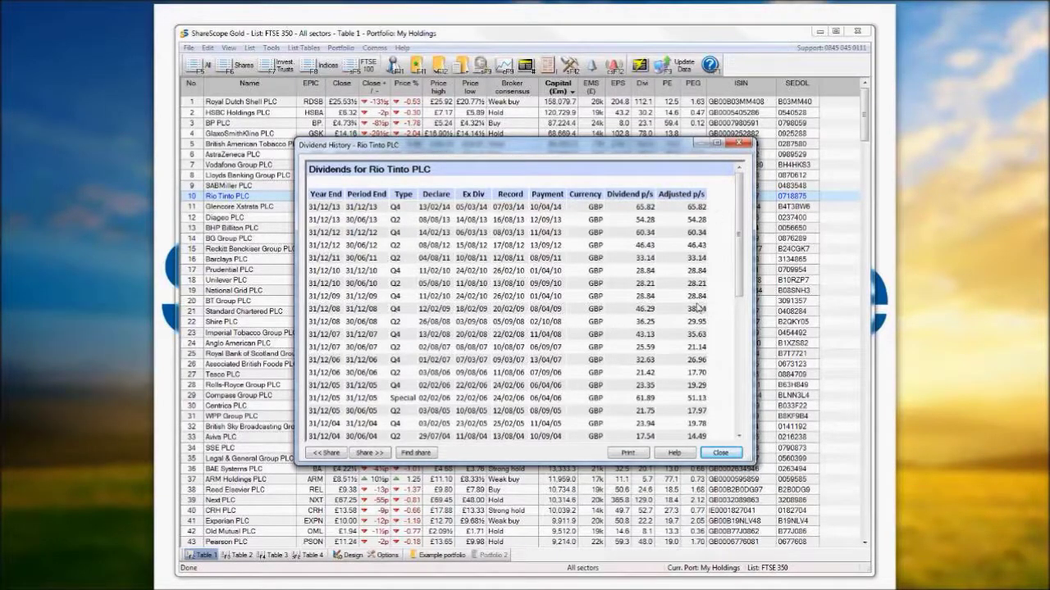
left_click(727, 455)
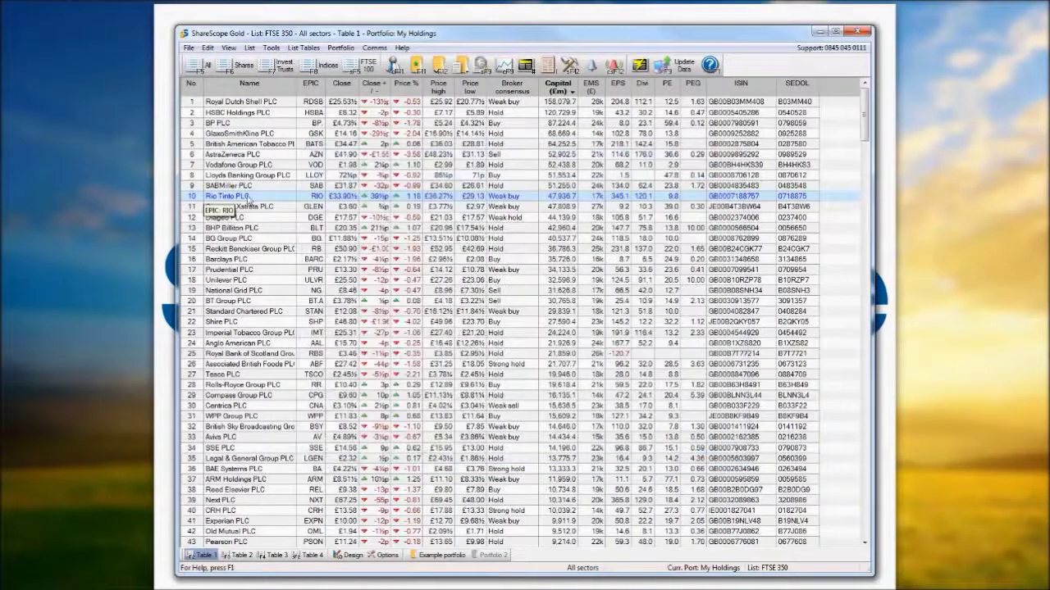
- Reopen Rio Tinto PLC's dividend history from the FTSE 350 list and close it again
right_click(248, 197)
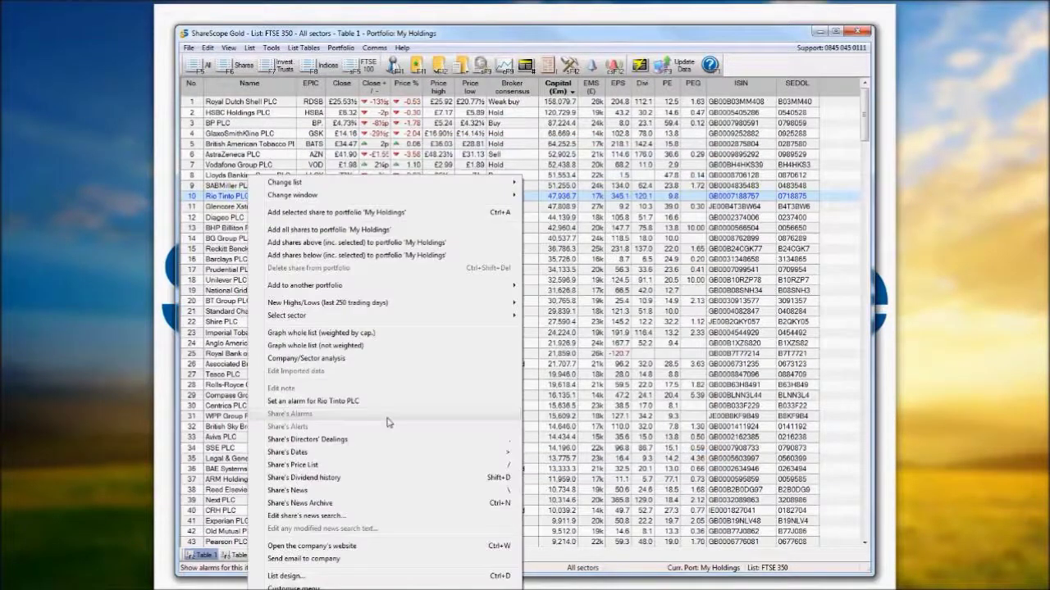
left_click(378, 478)
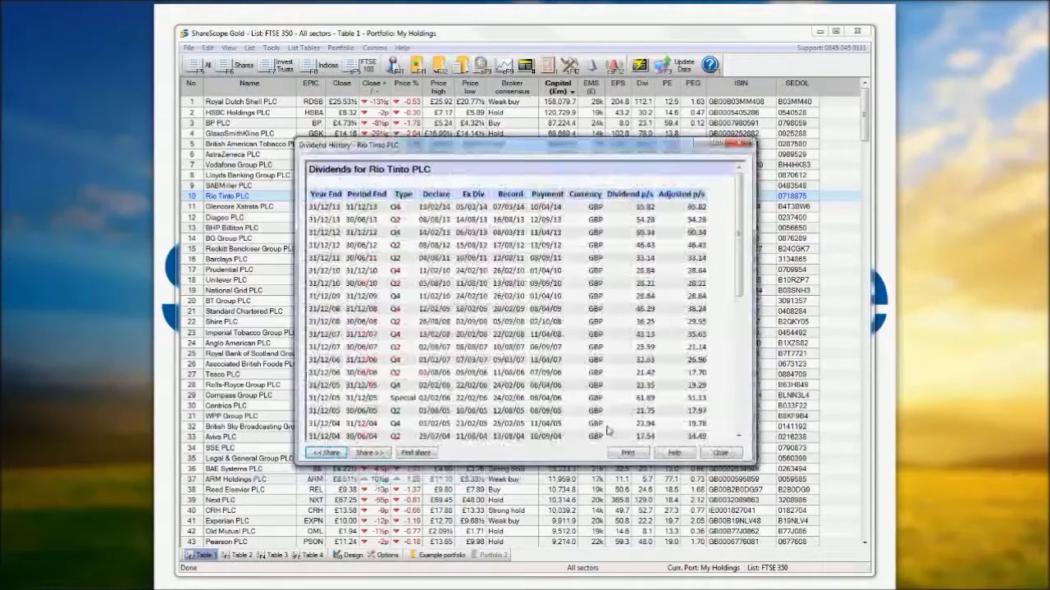
left_click(742, 145)
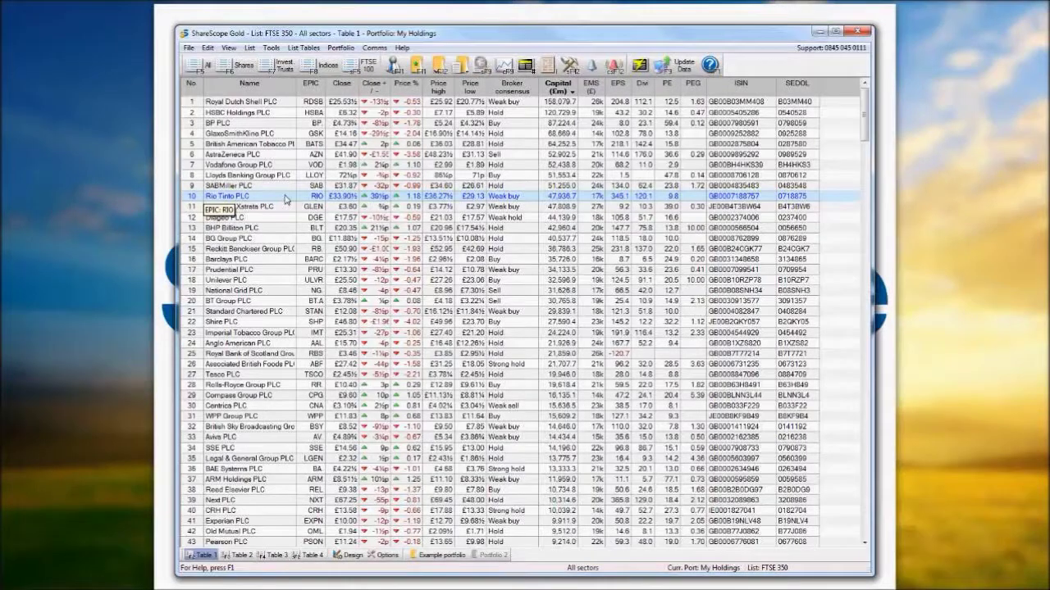
- Open the directors' dealings table for Rio Tinto PLC
right_click(286, 200)
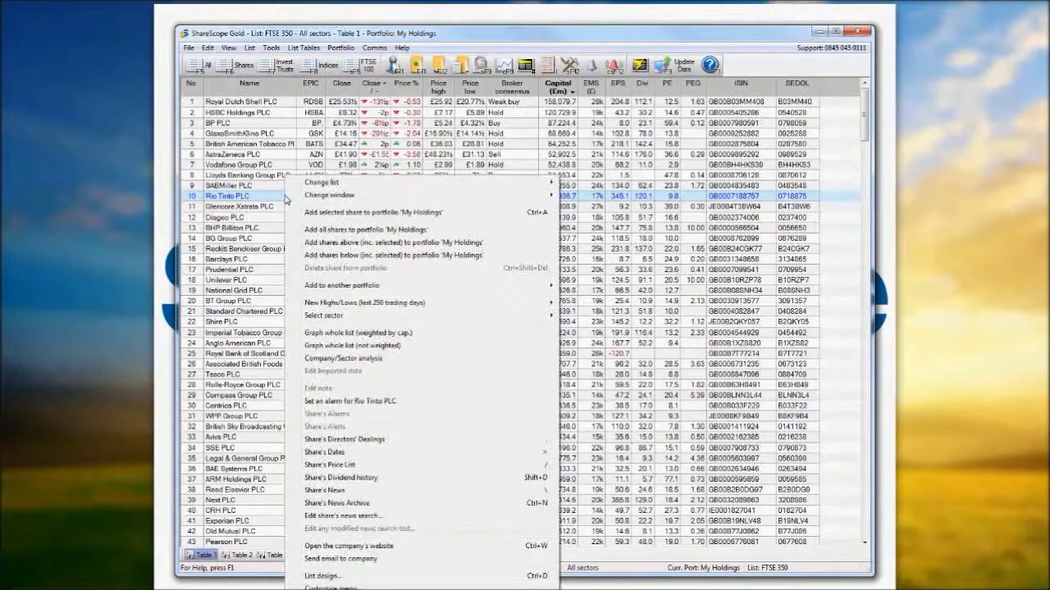
left_click(379, 441)
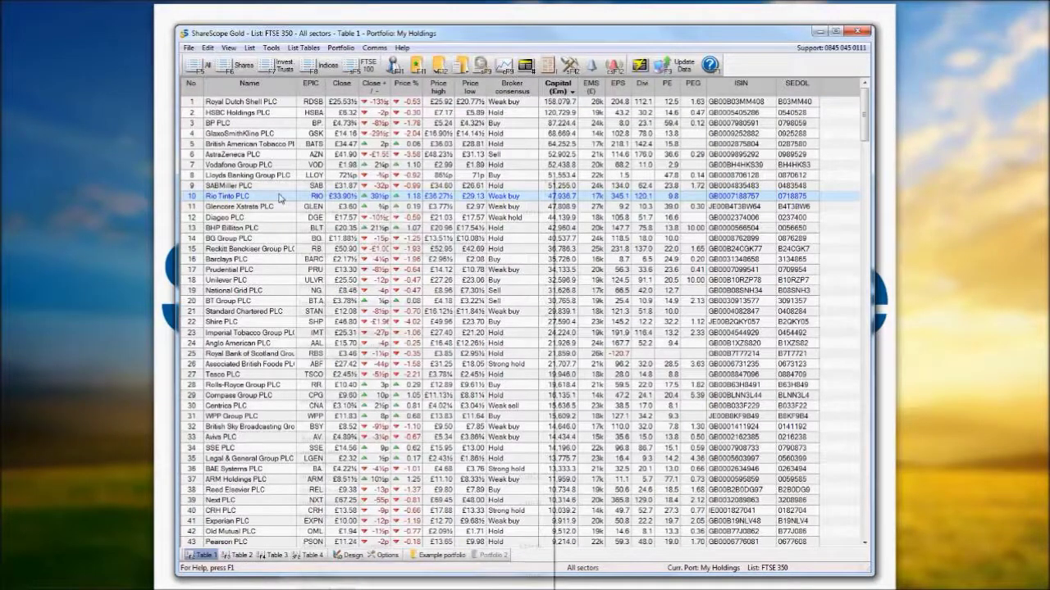
right_click(279, 199)
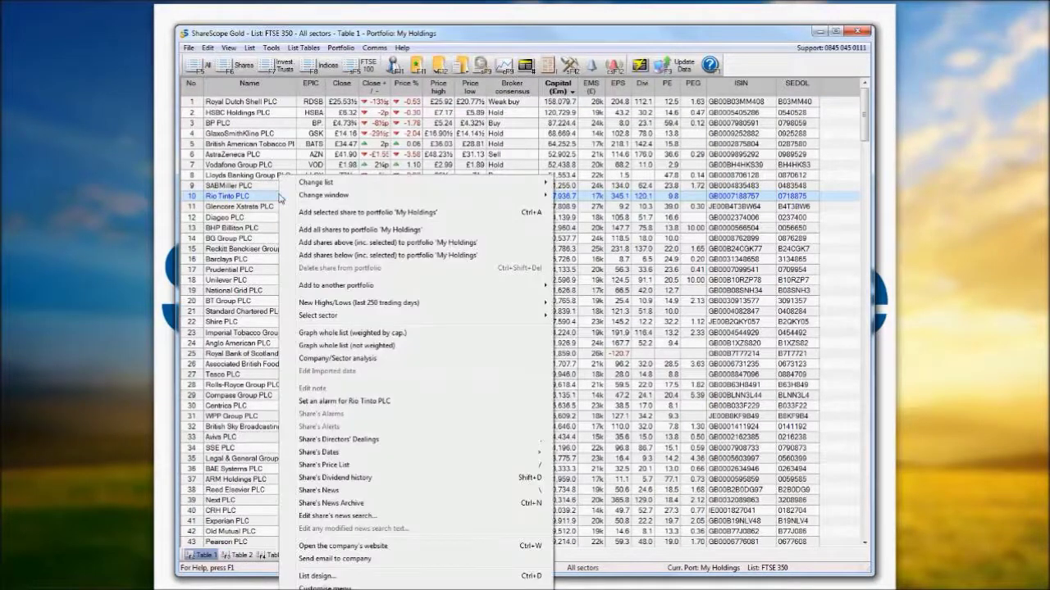
left_click(371, 440)
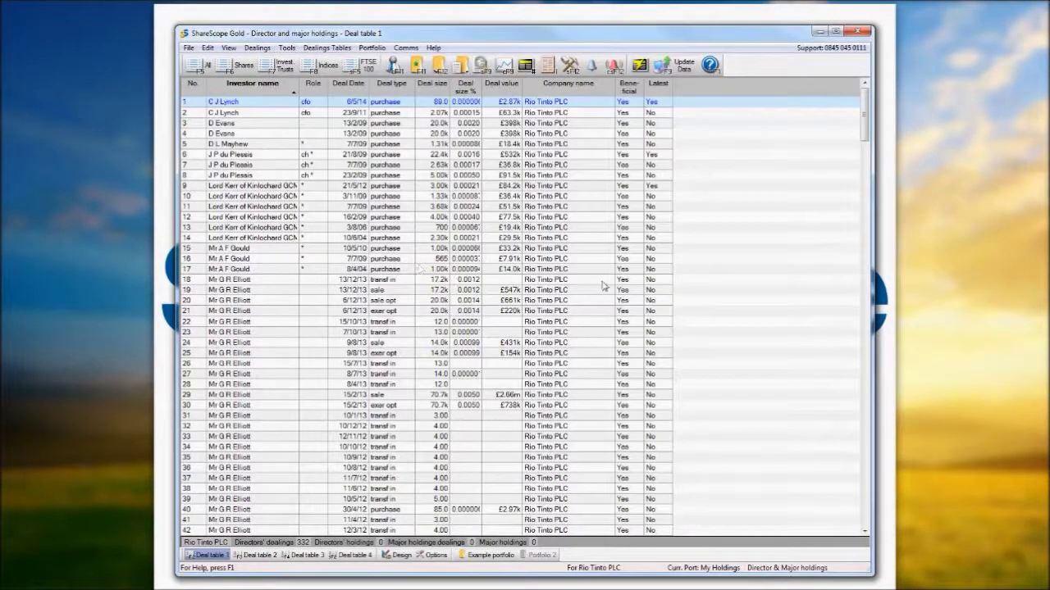
- Set the dealings table's display options to show directors' holdings and major holdings, and return to the FTSE 350 list
right_click(447, 237)
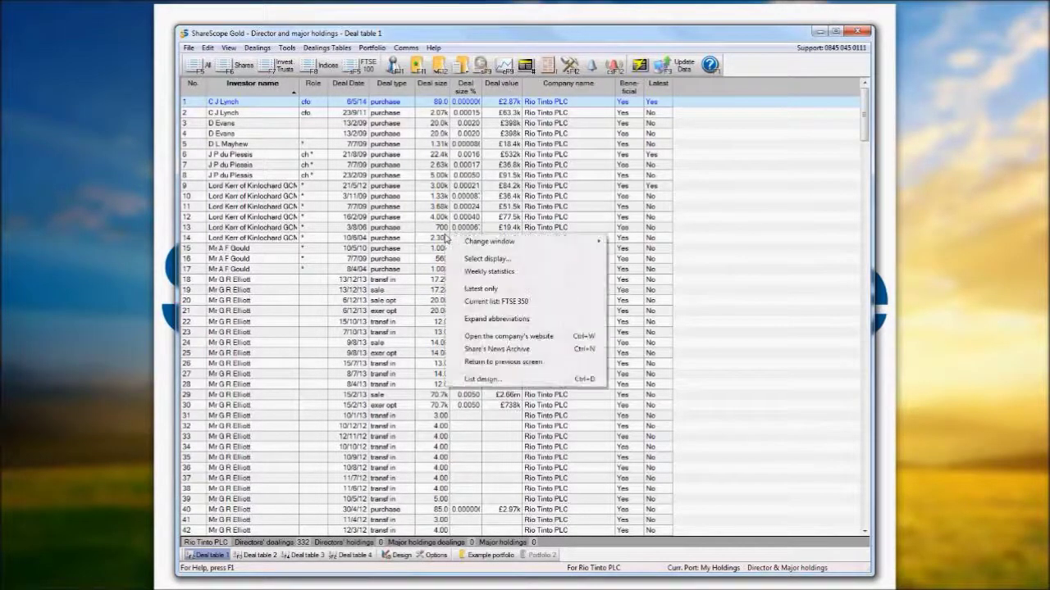
left_click(541, 260)
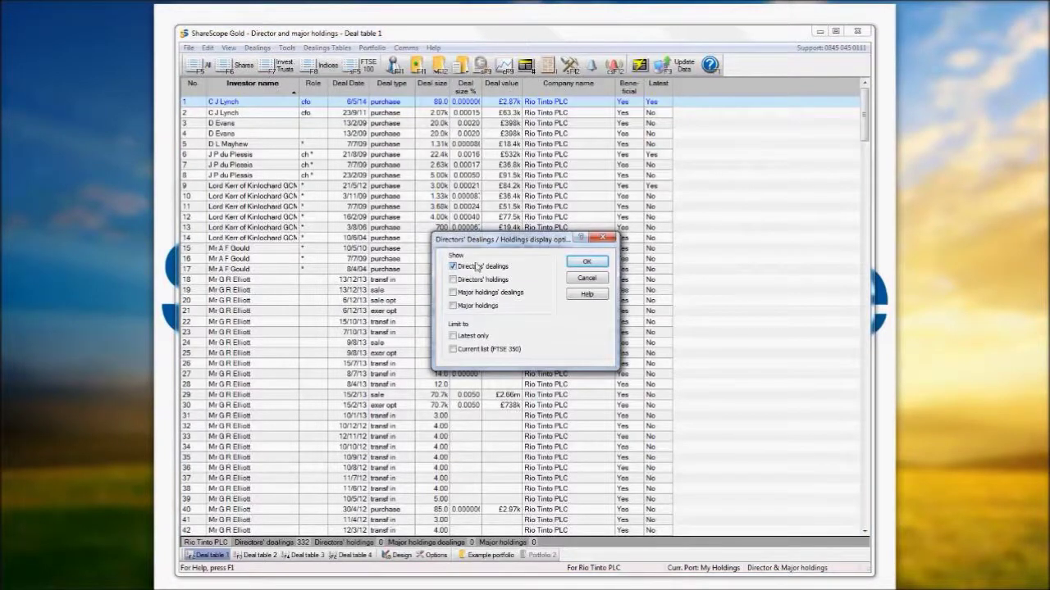
left_click(456, 294)
left_click(456, 280)
left_click(452, 306)
left_click(453, 294)
left_click(454, 267)
left_click(587, 262)
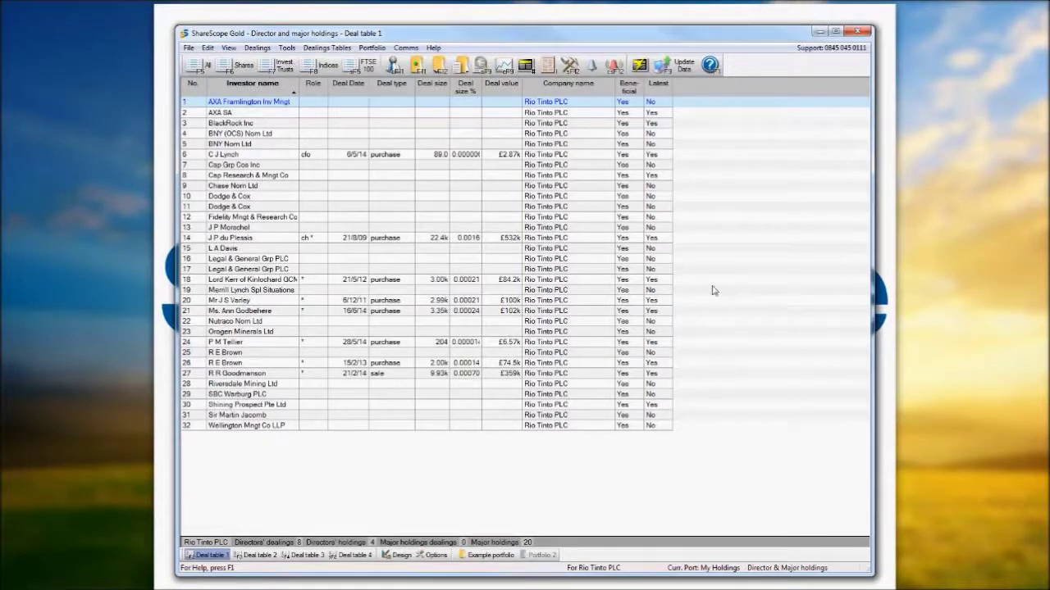
right_click(681, 267)
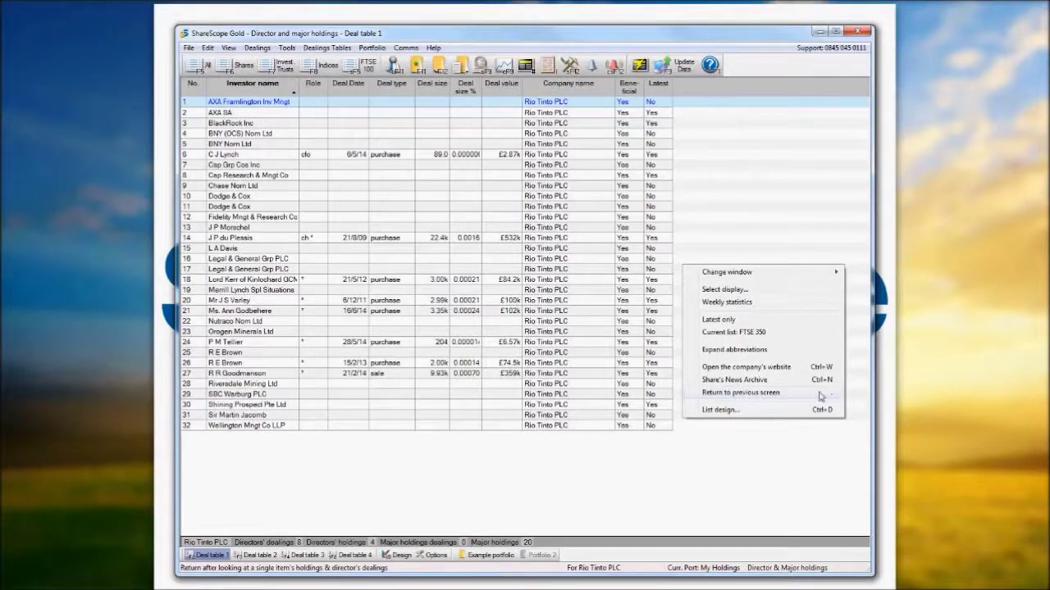
left_click(788, 393)
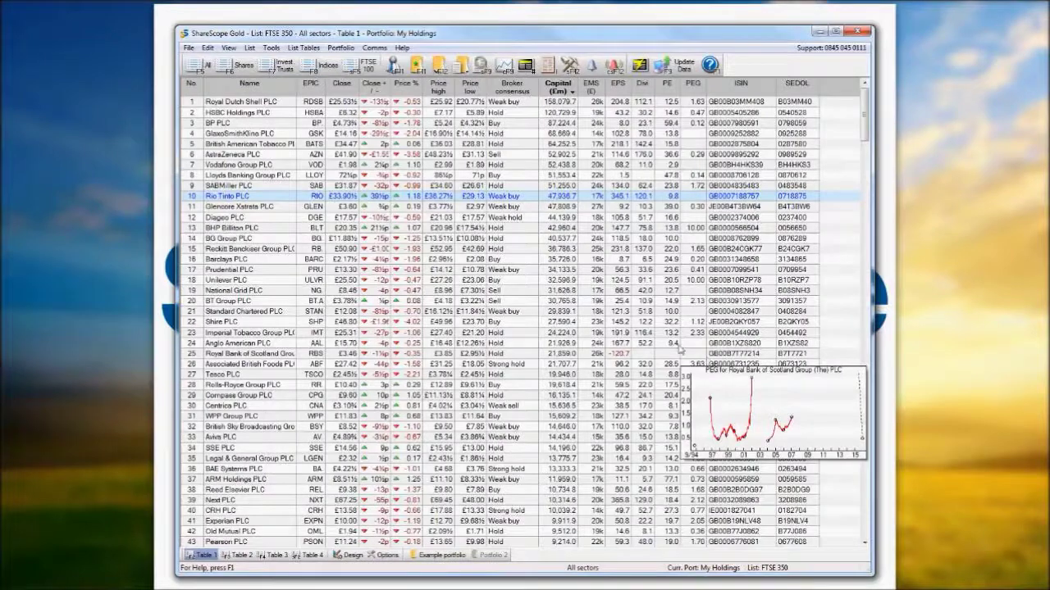
- View the key company dates for Rio Tinto PLC and close them
right_click(303, 199)
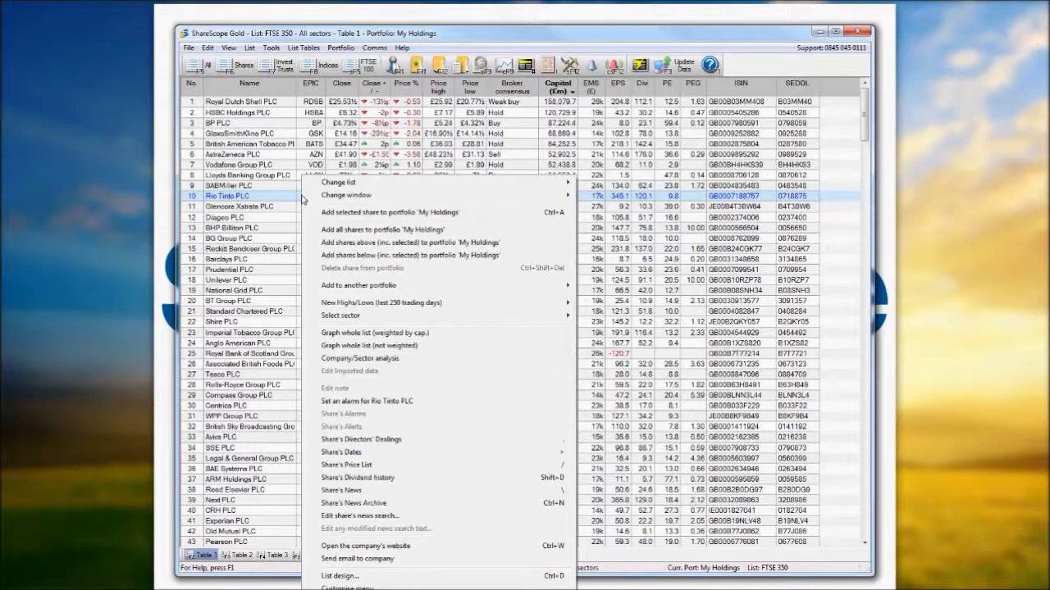
left_click(364, 456)
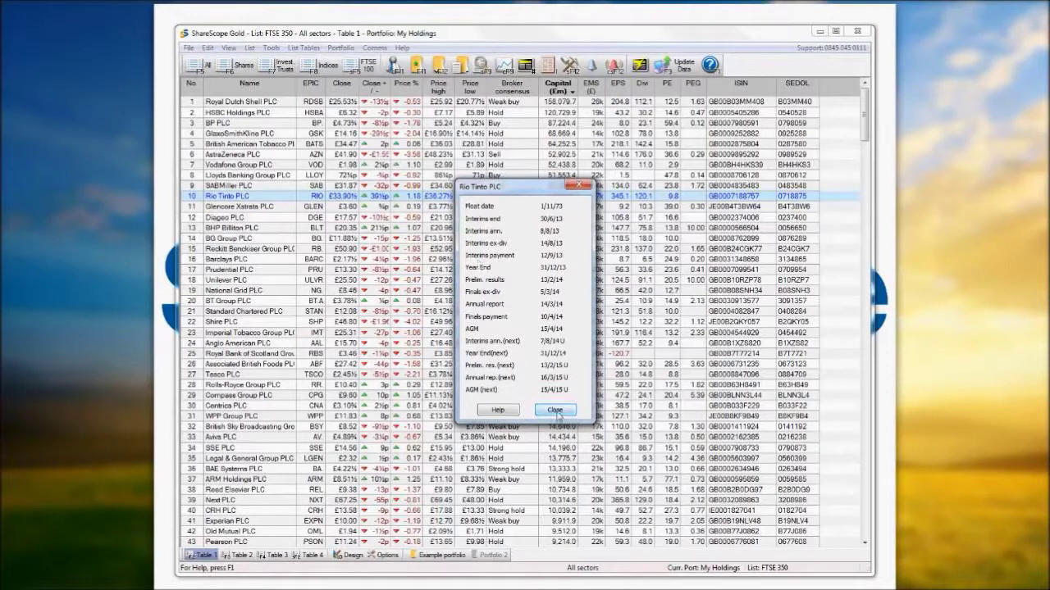
left_click(556, 411)
- Open Rio Tinto PLC's price list and set it to show open, high, low, volume and percent change alongside the close
right_click(279, 203)
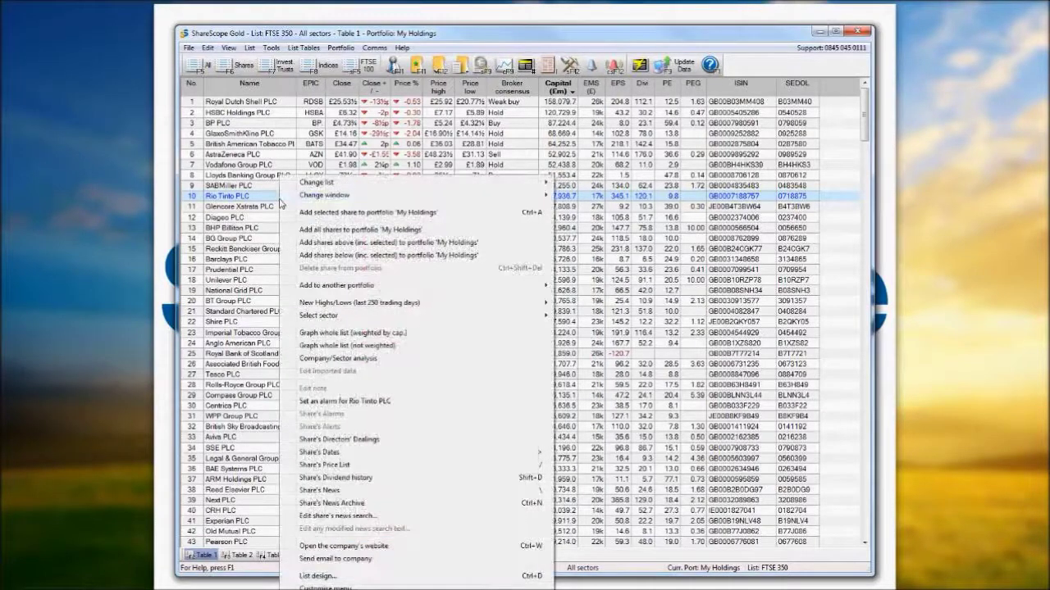
left_click(361, 466)
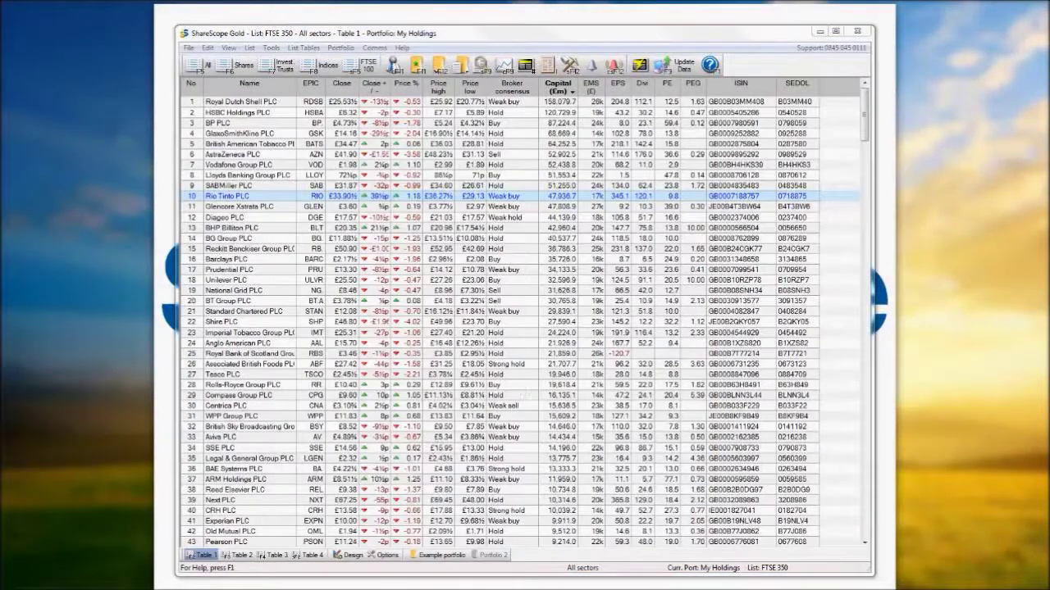
left_click_drag(454, 167, 381, 153)
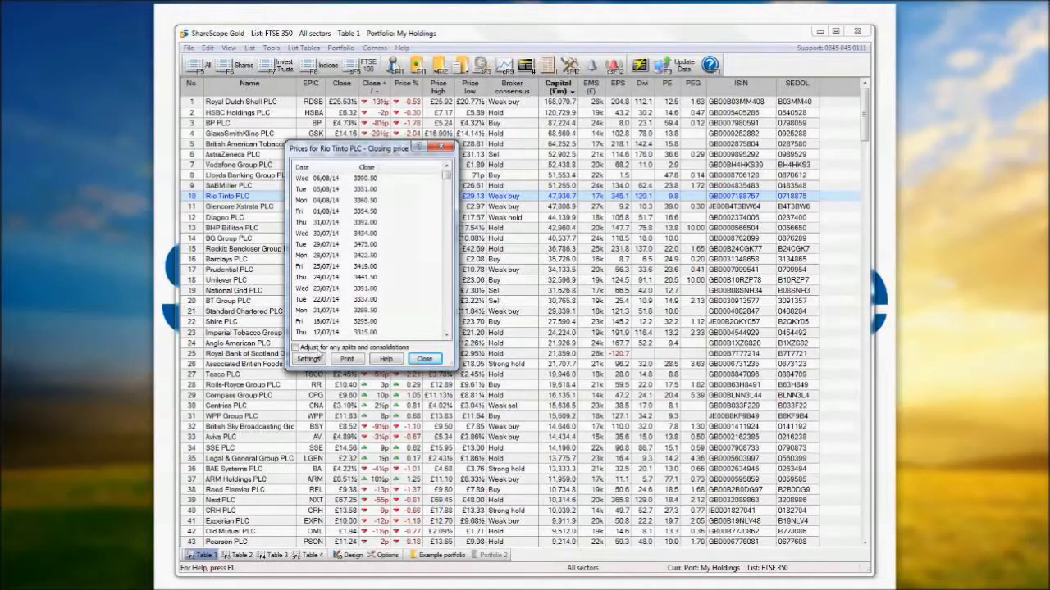
left_click(309, 361)
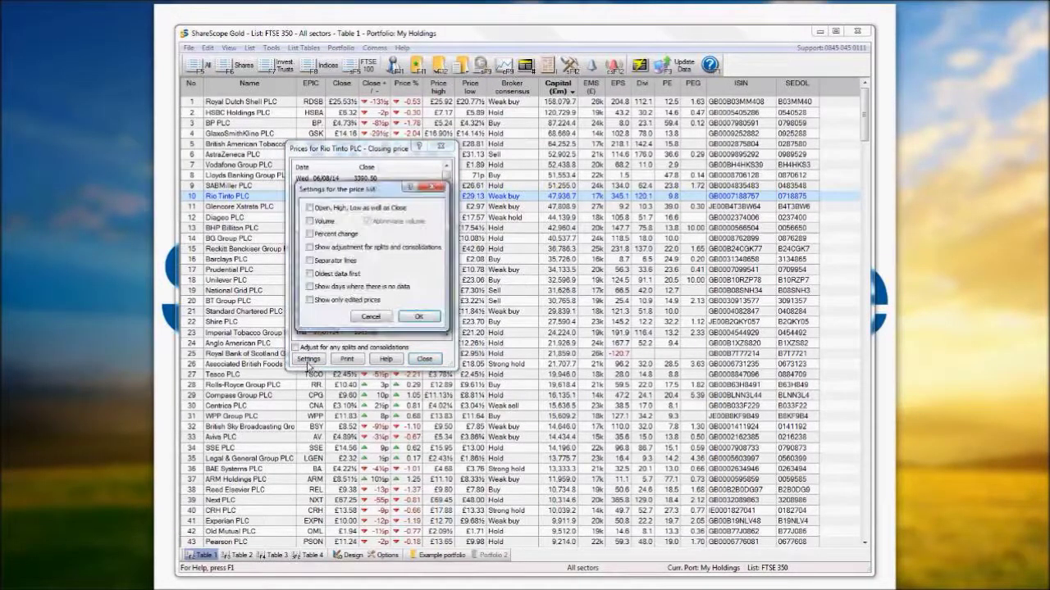
left_click(309, 208)
left_click(310, 222)
left_click(310, 235)
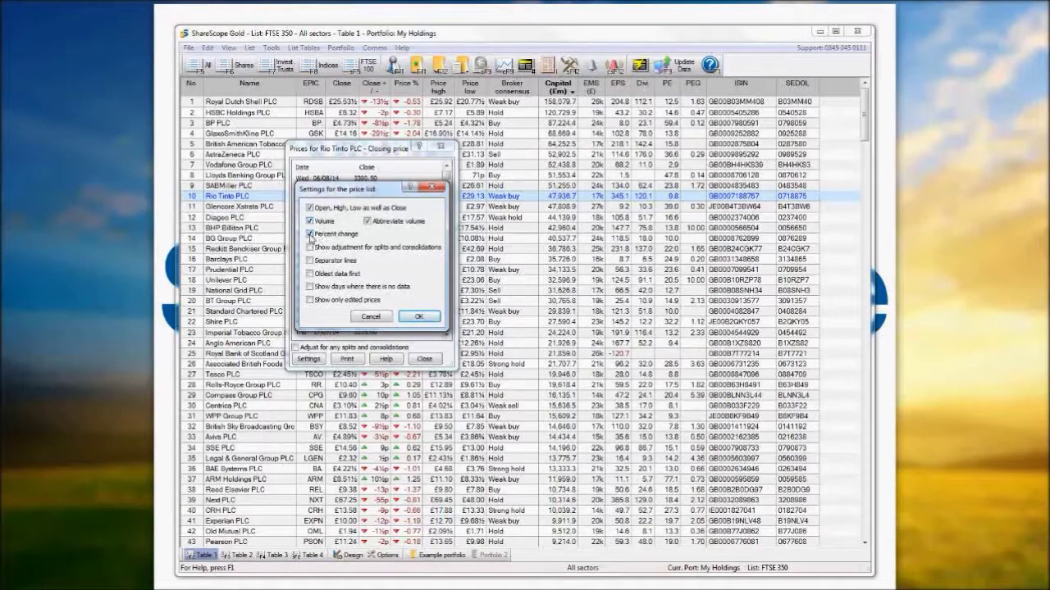
left_click(418, 316)
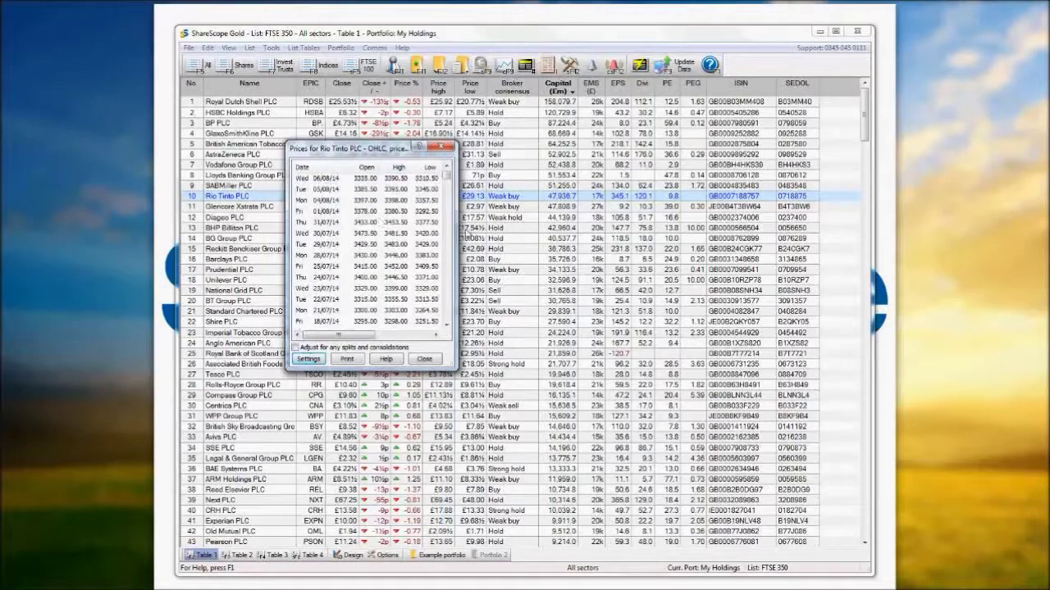
- Adjust the listed prices for any splits and consolidations, and widen the price list to show all columns including Adjustment
left_click_drag(455, 231, 575, 228)
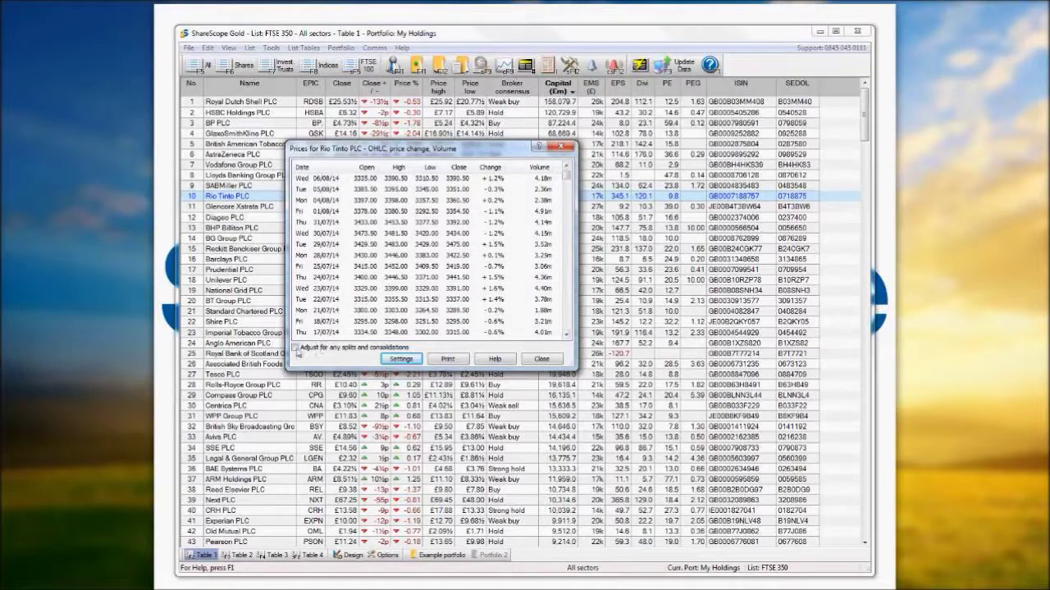
left_click(296, 348)
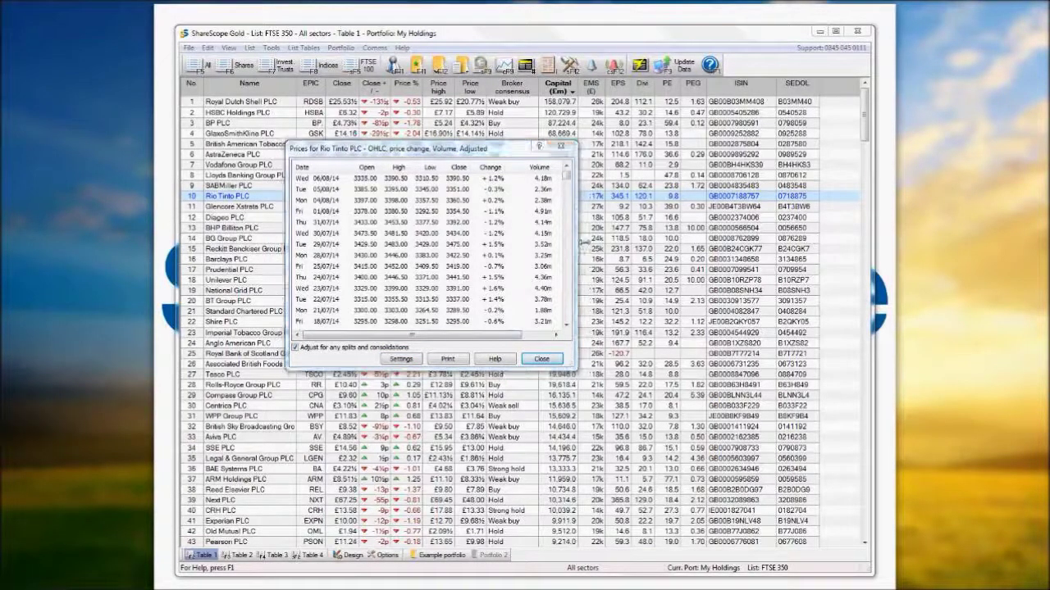
left_click_drag(578, 242, 617, 250)
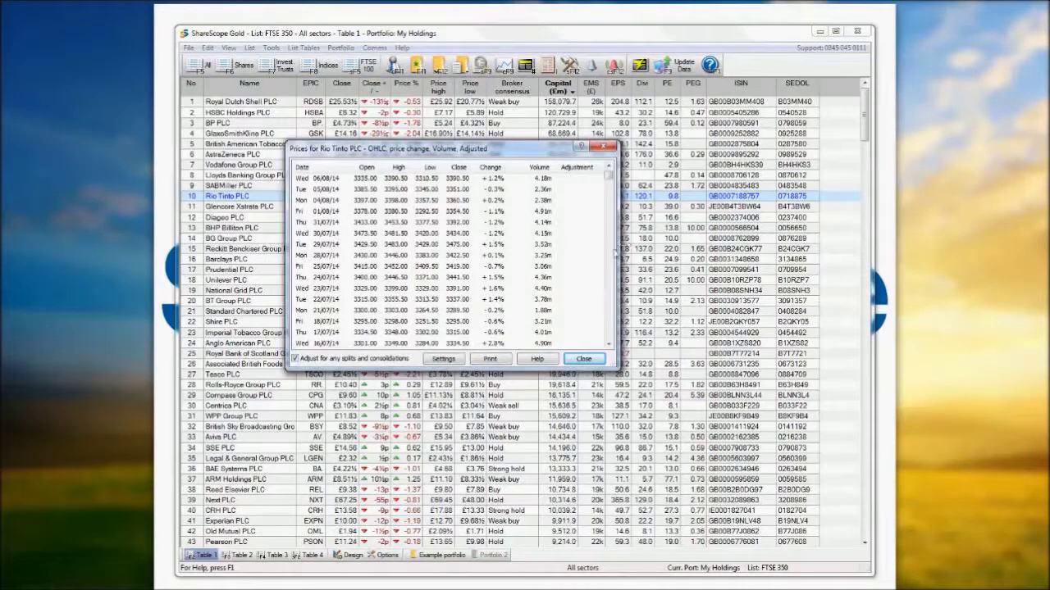
- Examine Rio Tinto PLC's mid-2006 prices, turn off the adjustment for splits and consolidations, and close the price list
left_click_drag(608, 175, 610, 238)
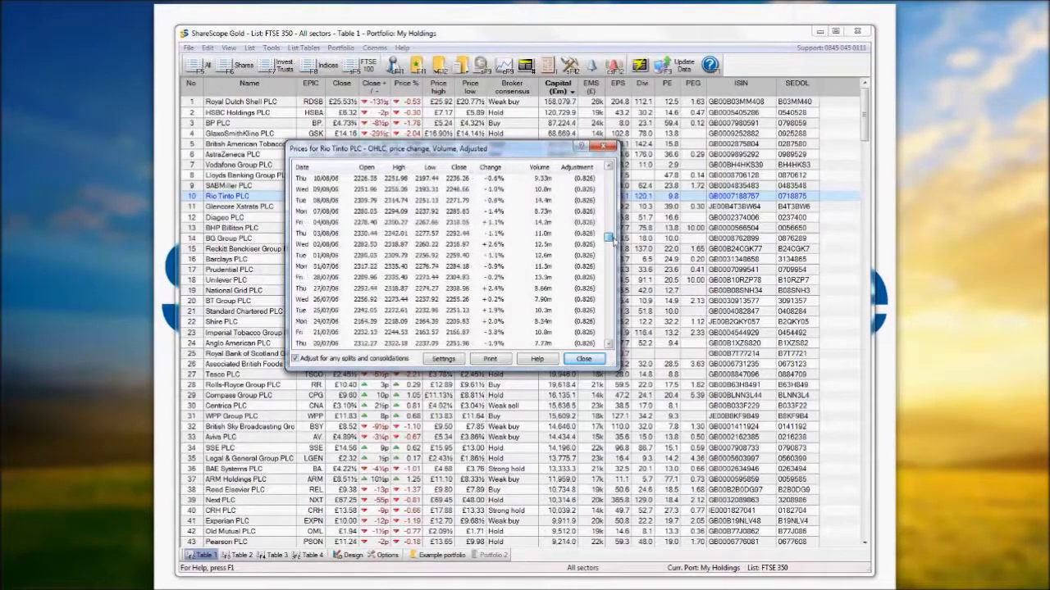
left_click(295, 359)
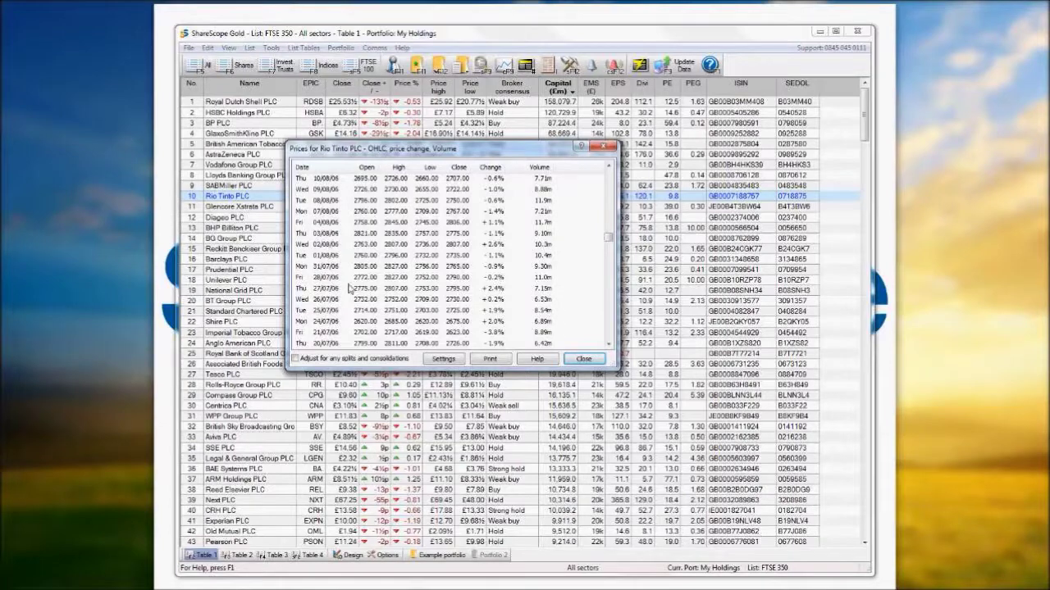
left_click(607, 150)
right_click(272, 201)
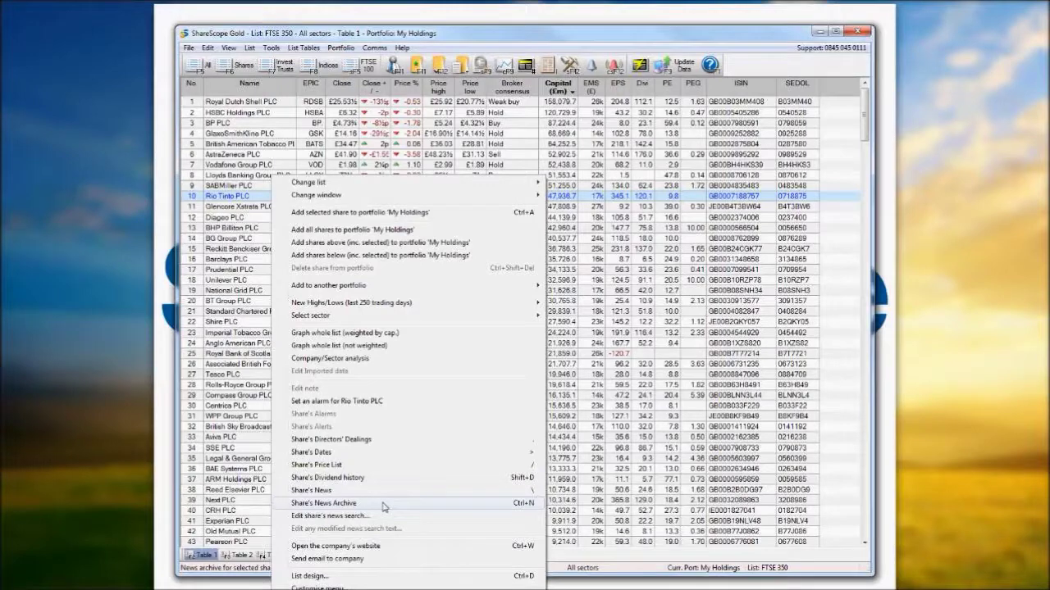
left_click(611, 200)
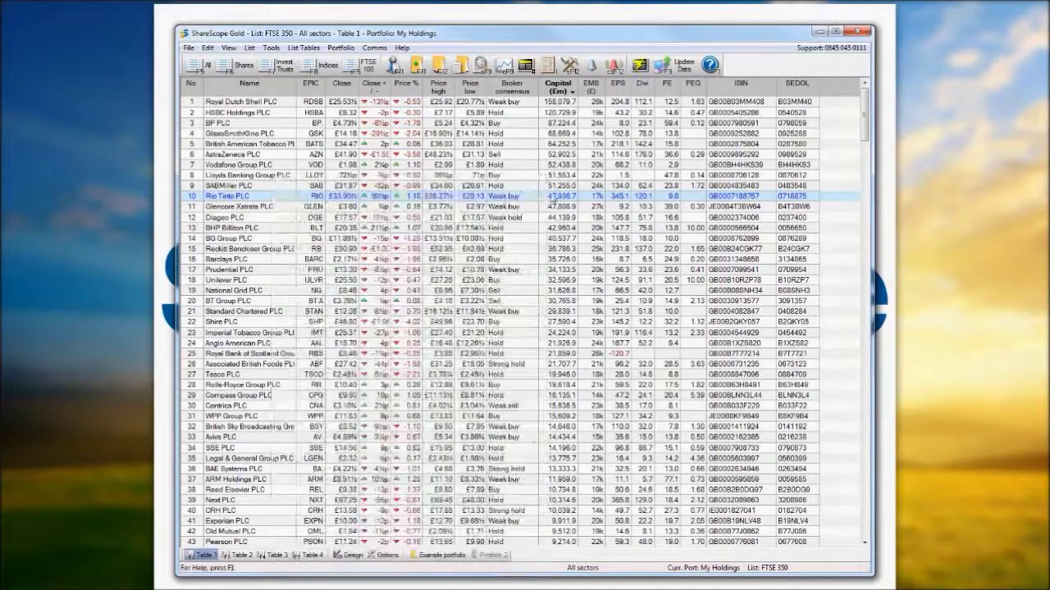
mouse_move(496, 200)
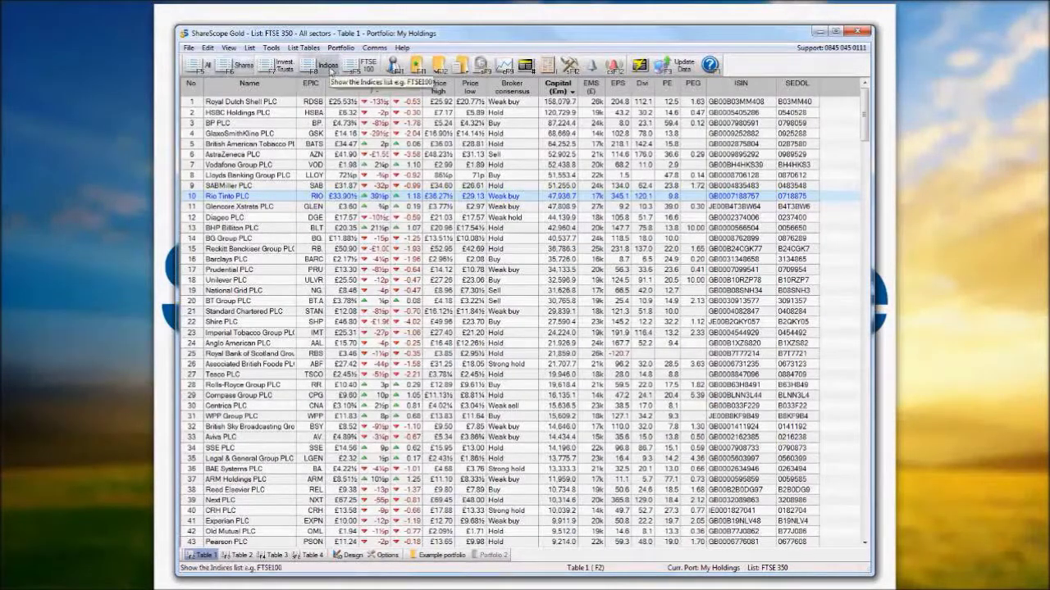
- Customise the Main bar toolbar by adding the FTSE 250 list to its buttons
right_click(330, 71)
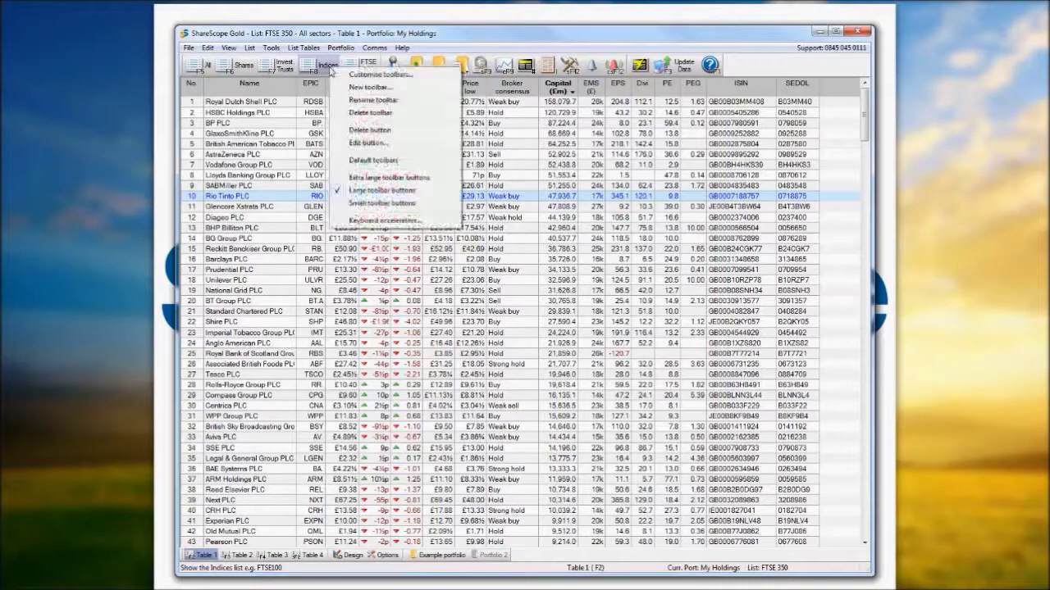
left_click(378, 75)
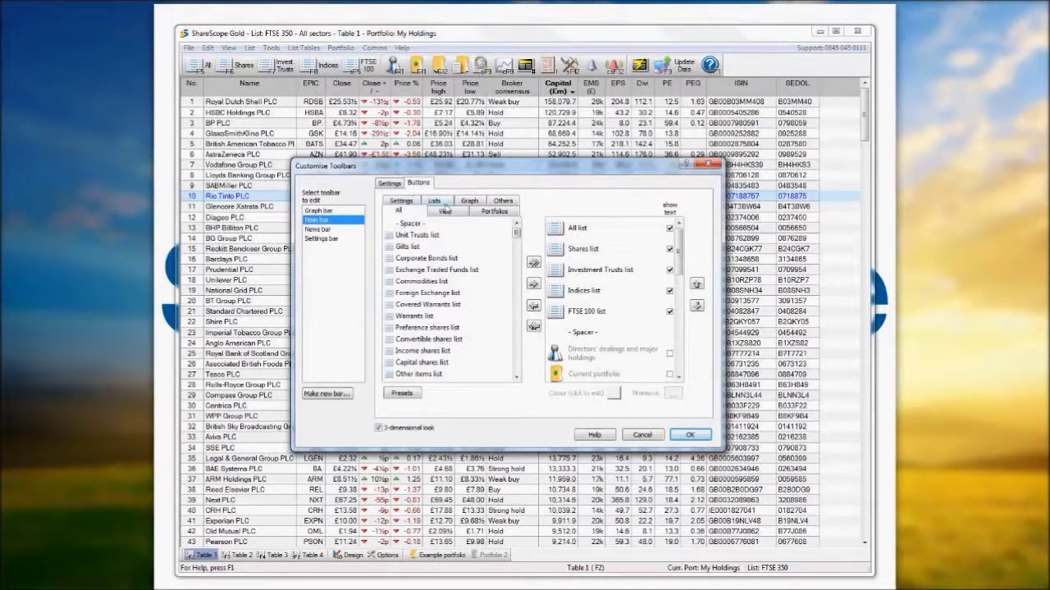
left_click(443, 203)
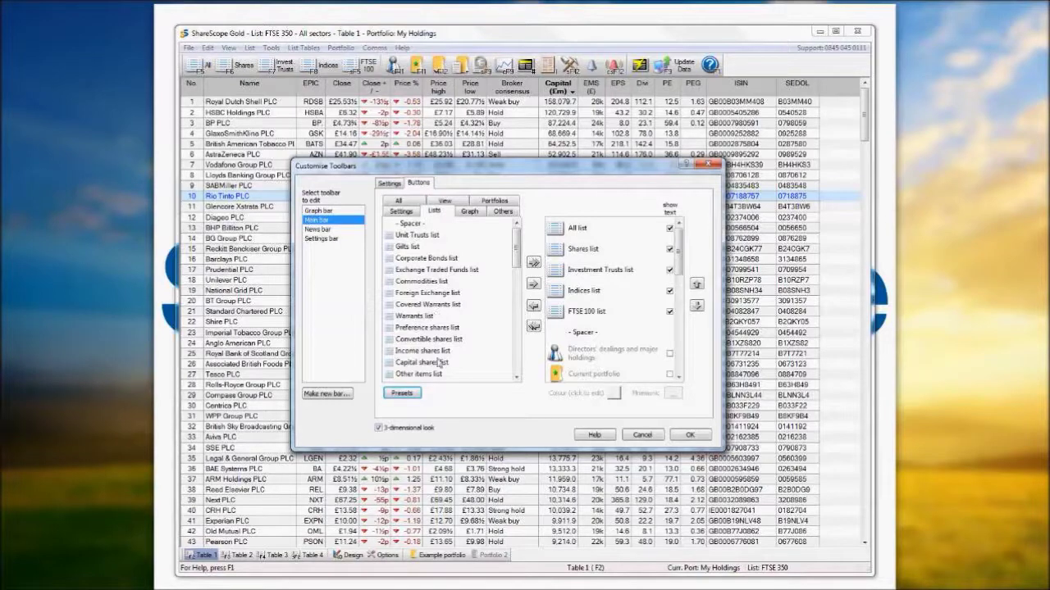
left_click_drag(518, 246, 515, 273)
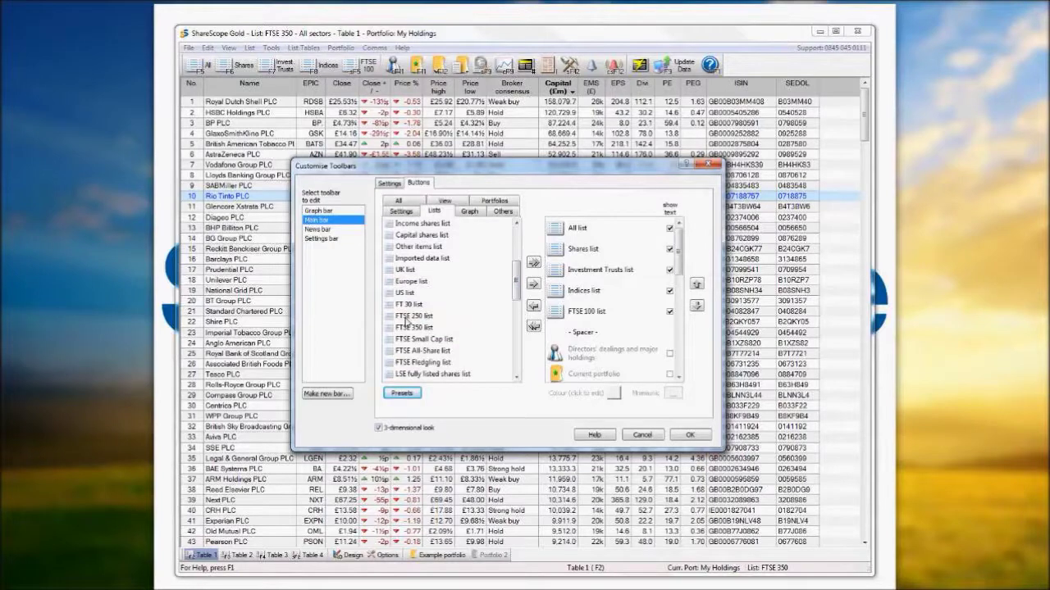
left_click(407, 317)
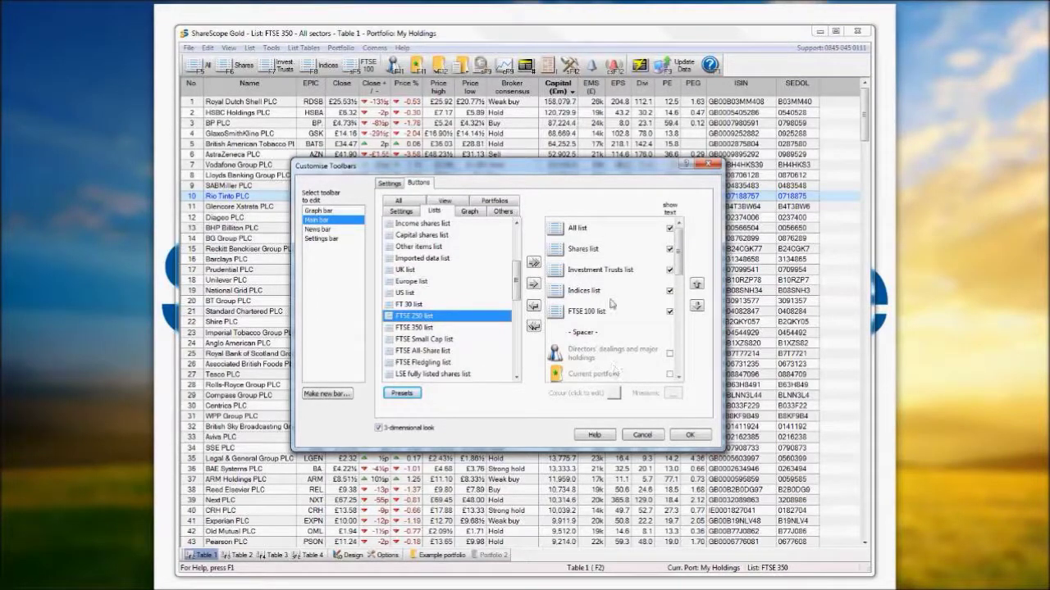
left_click(534, 285)
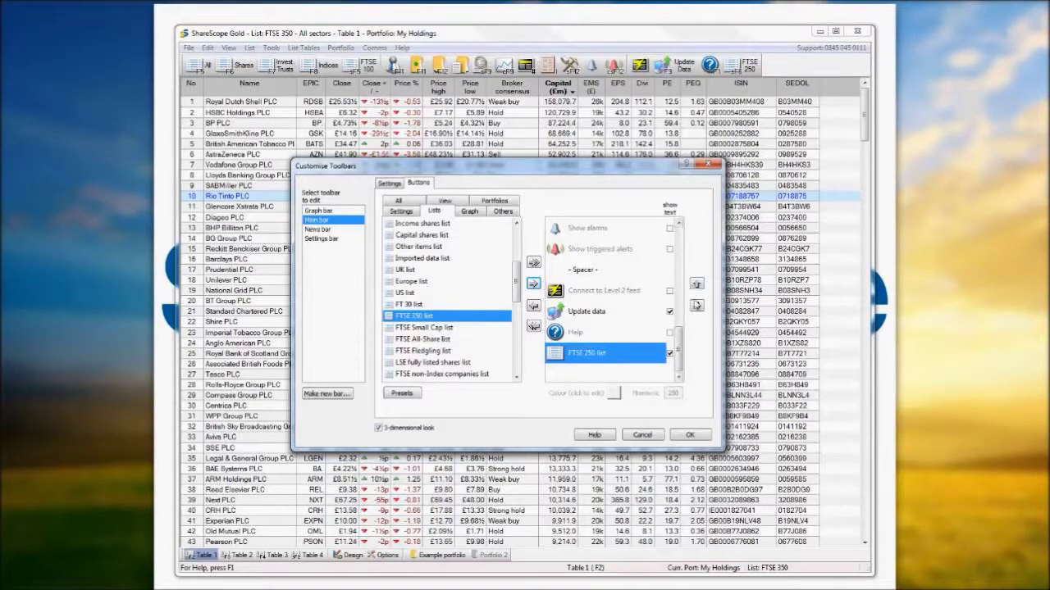
- Move the FTSE 250 list button up to directly after the FTSE 100 list button and accept the toolbar changes
left_click(696, 284)
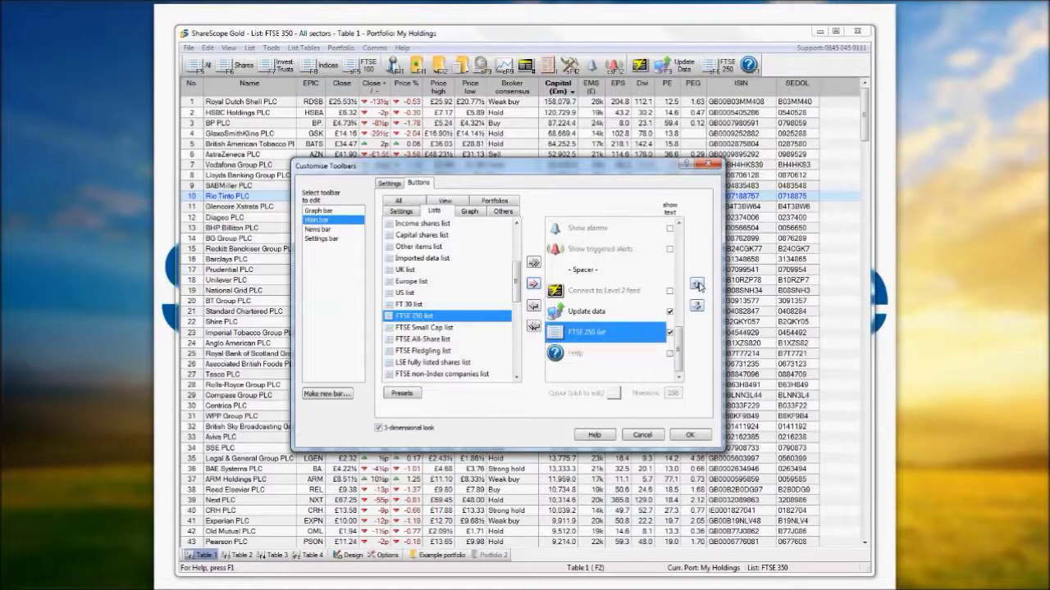
left_click(696, 284)
left_click(696, 283)
left_click(696, 283)
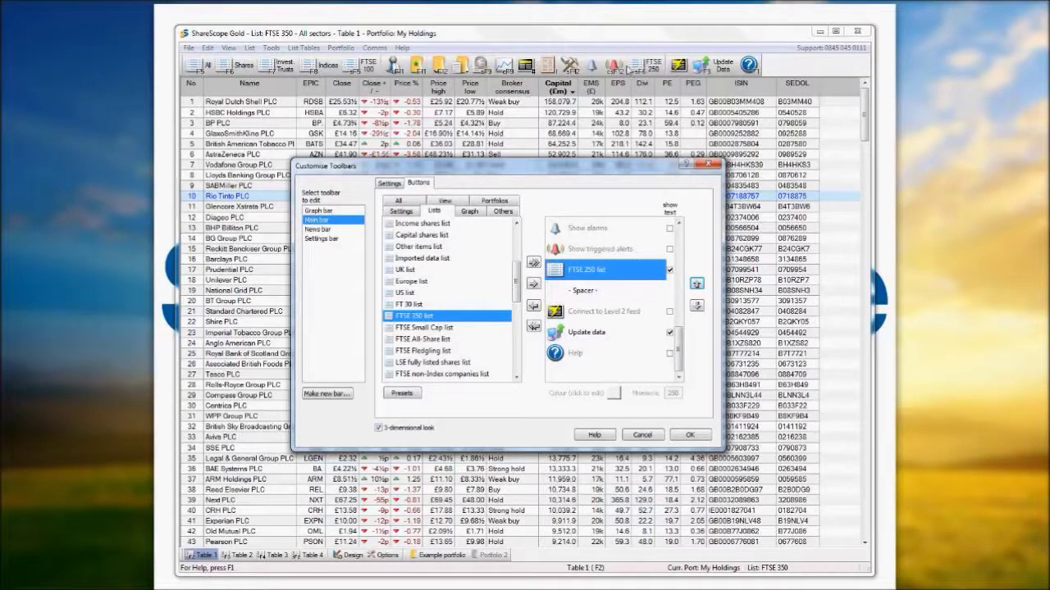
left_click(696, 283)
left_click(696, 284)
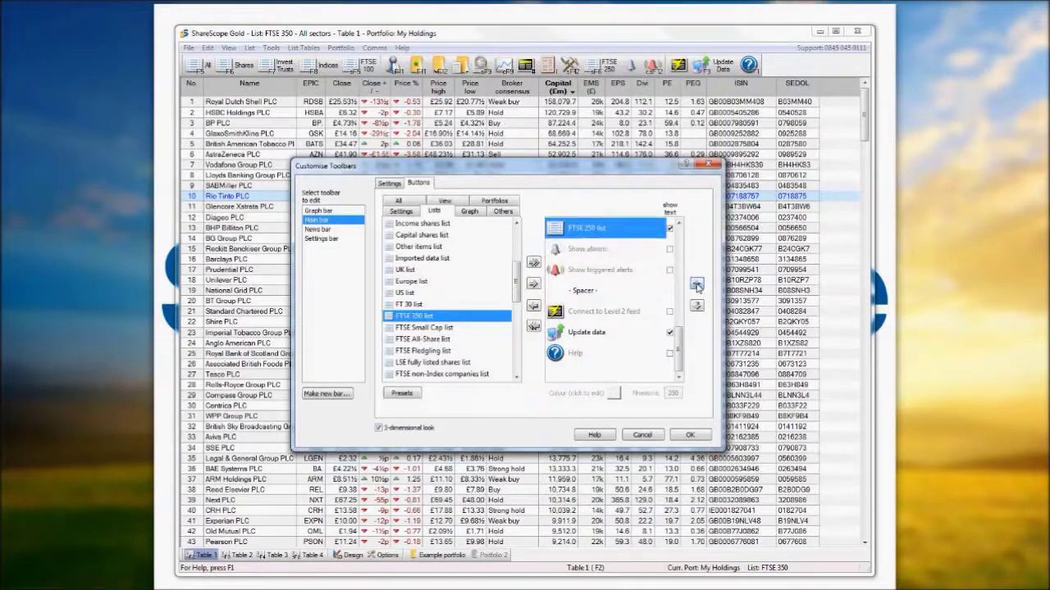
left_click(696, 284)
left_click(696, 284)
left_click(696, 284)
left_click(697, 284)
left_click(696, 284)
left_click(696, 284)
left_click(696, 284)
left_click(696, 284)
left_click(697, 283)
left_click(696, 284)
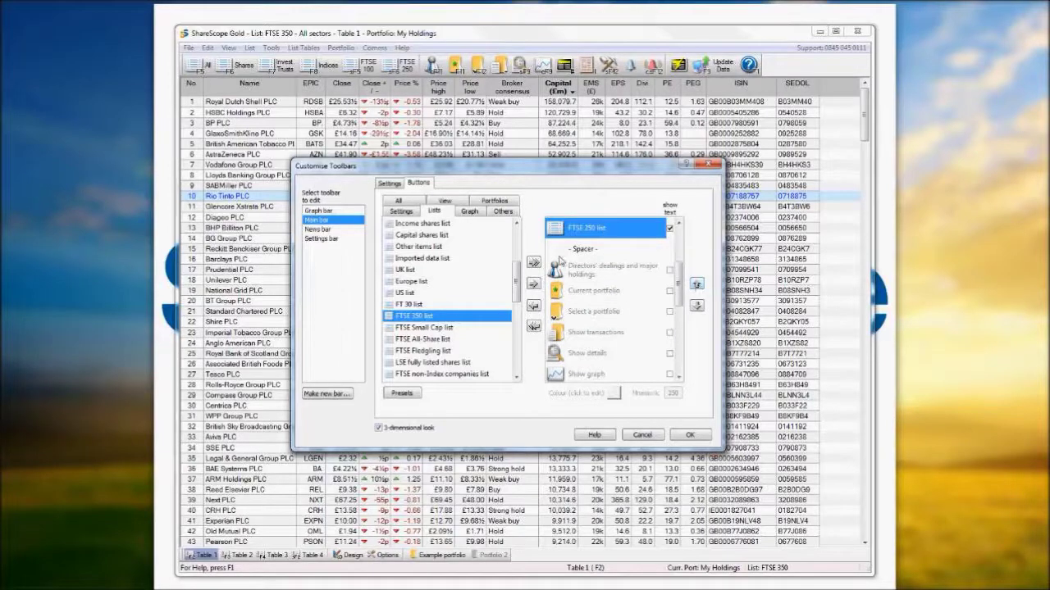
left_click(689, 435)
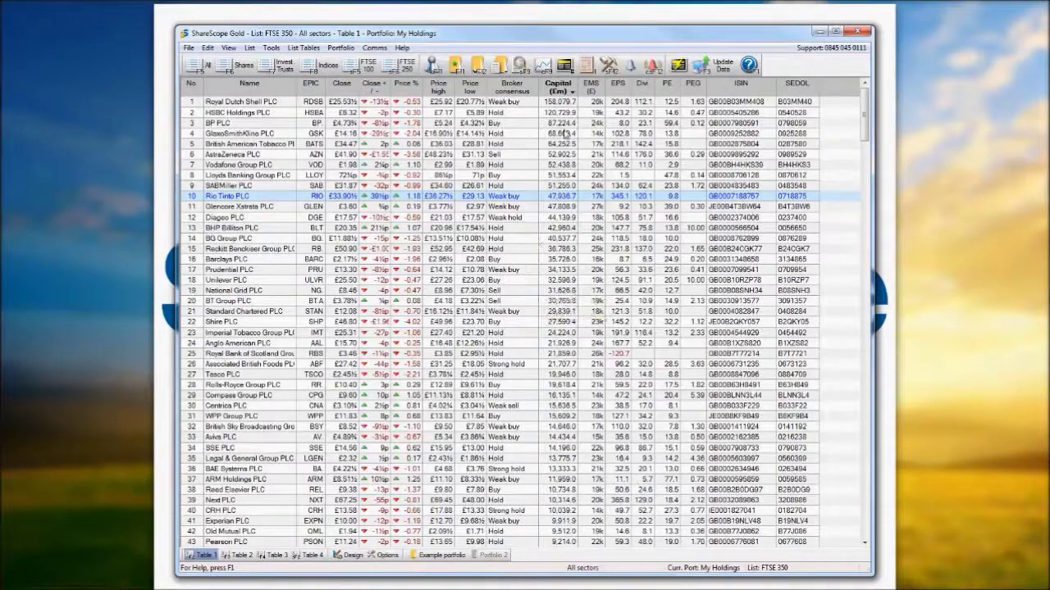
- Add the general column for previous broker consensus beside the Capital column of the FTSE 350 list
right_click(557, 93)
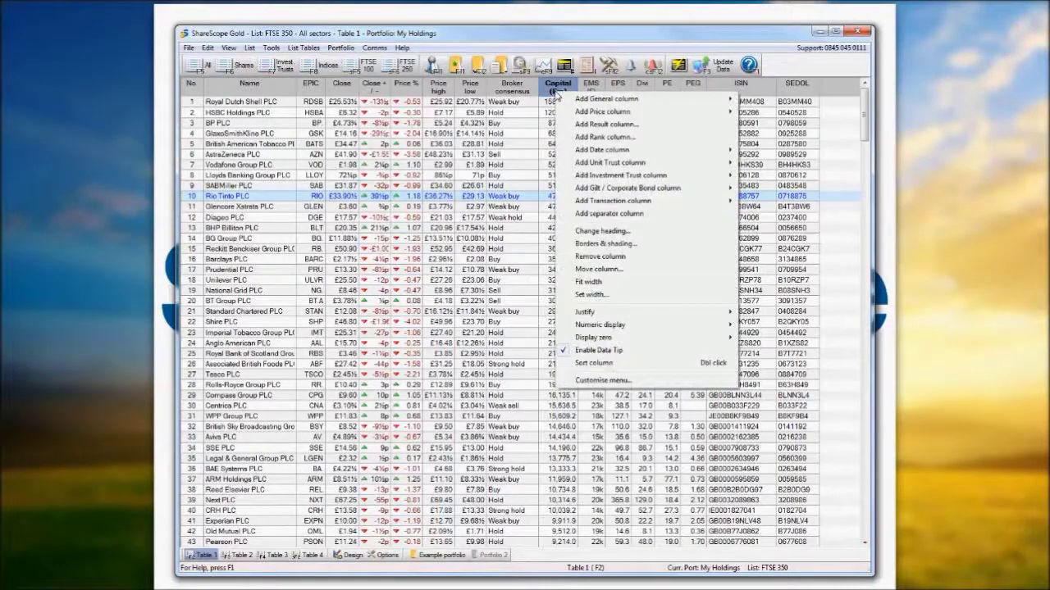
mouse_move(566, 99)
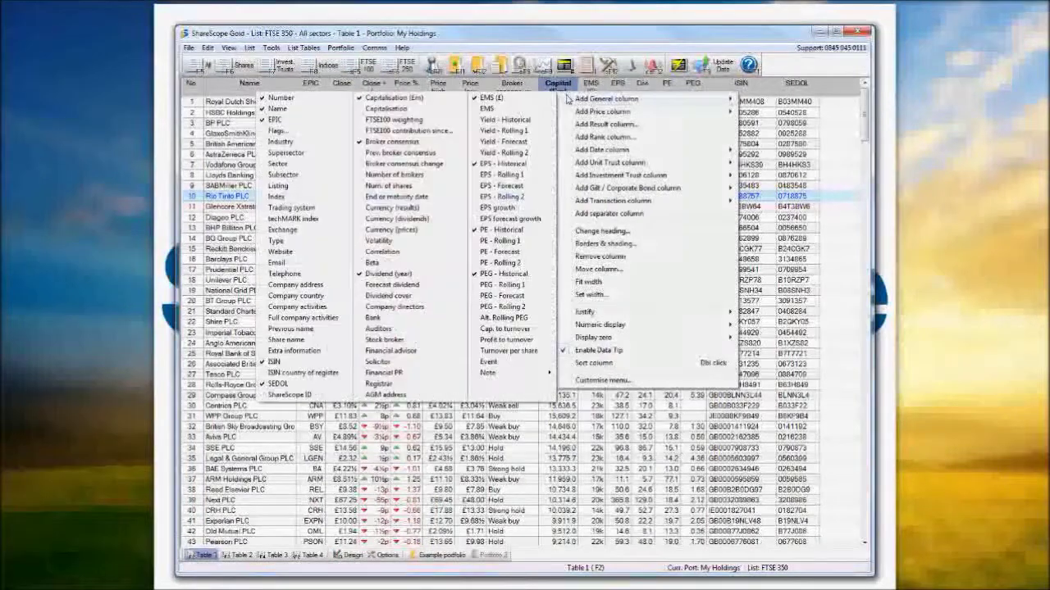
left_click(420, 143)
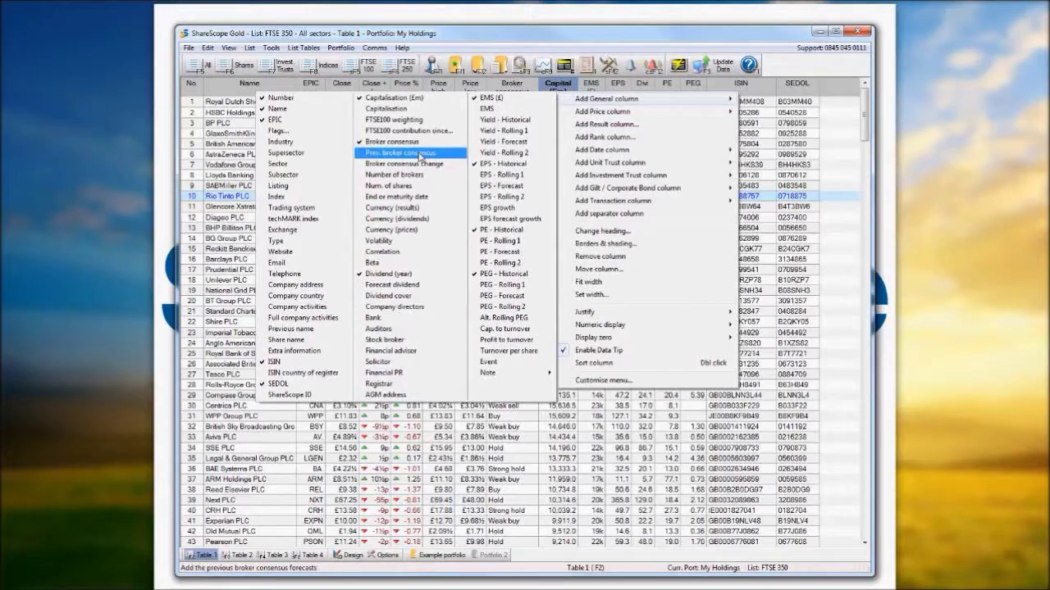
left_click(420, 156)
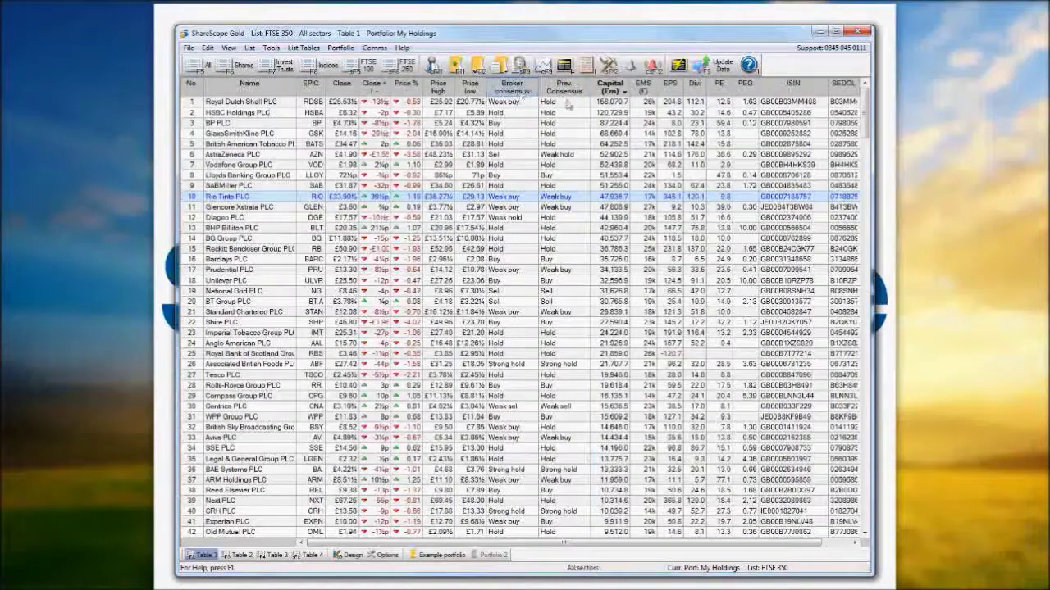
right_click(604, 89)
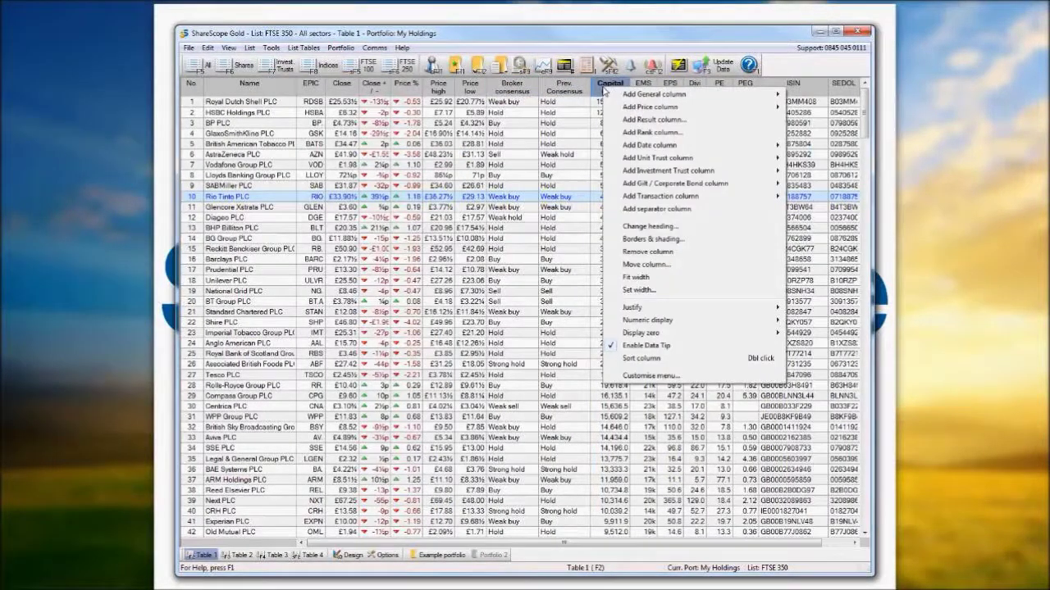
mouse_move(611, 94)
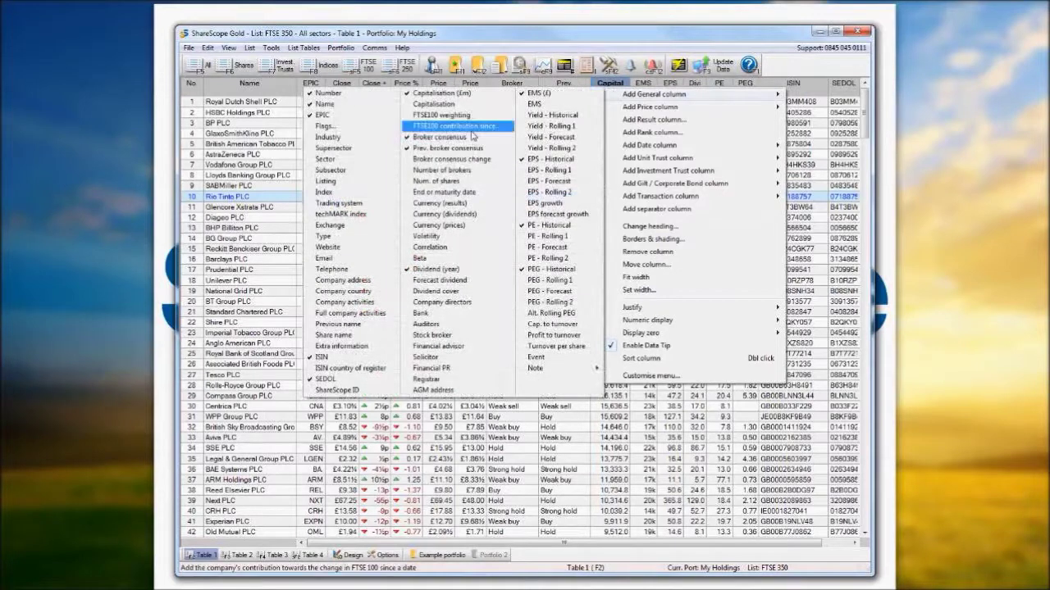
left_click(625, 87)
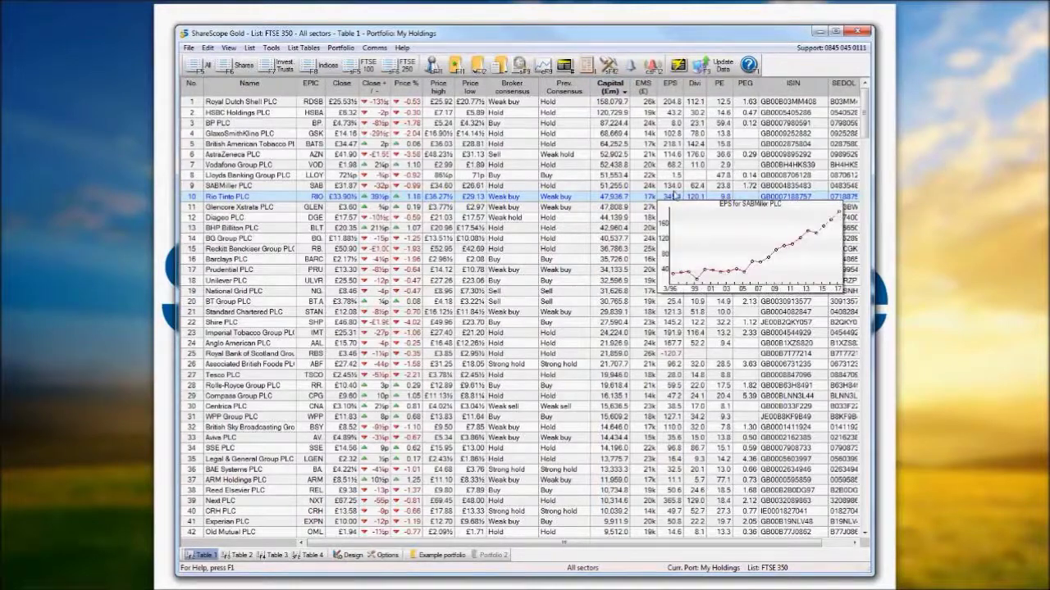
mouse_move(592, 167)
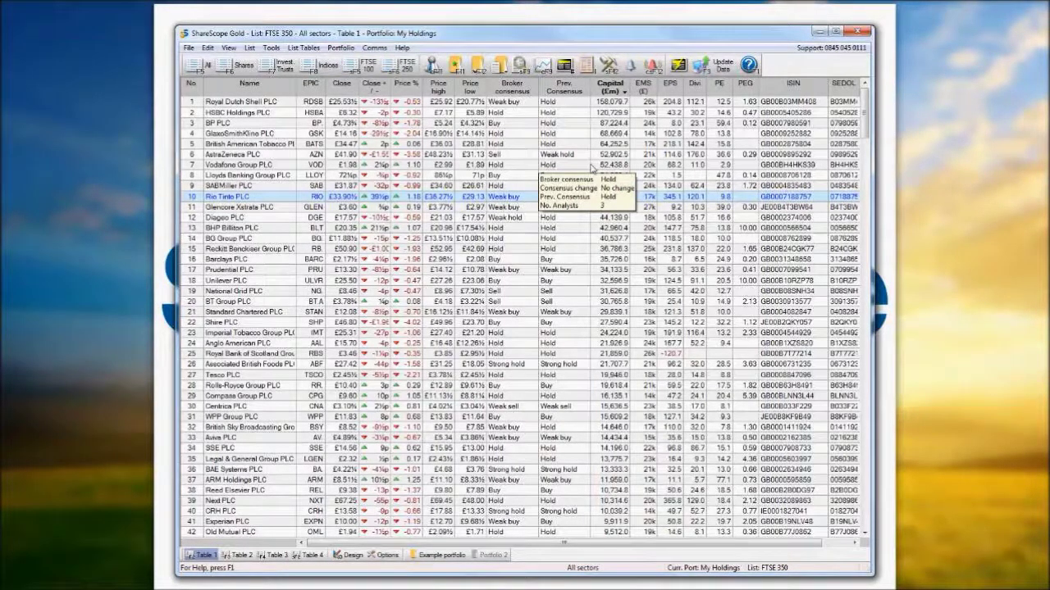
type("oml")
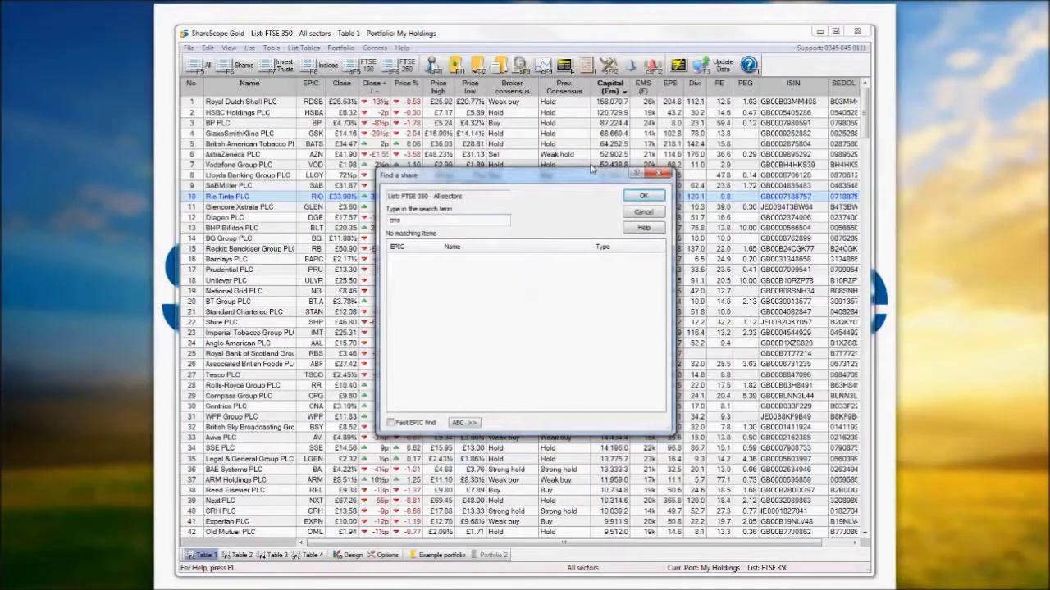
left_click(644, 211)
left_click(229, 47)
left_click(229, 48)
- Switch to the Shares list and find Communisis PLC by searching for the EPIC cms
left_click(244, 66)
type("cms")
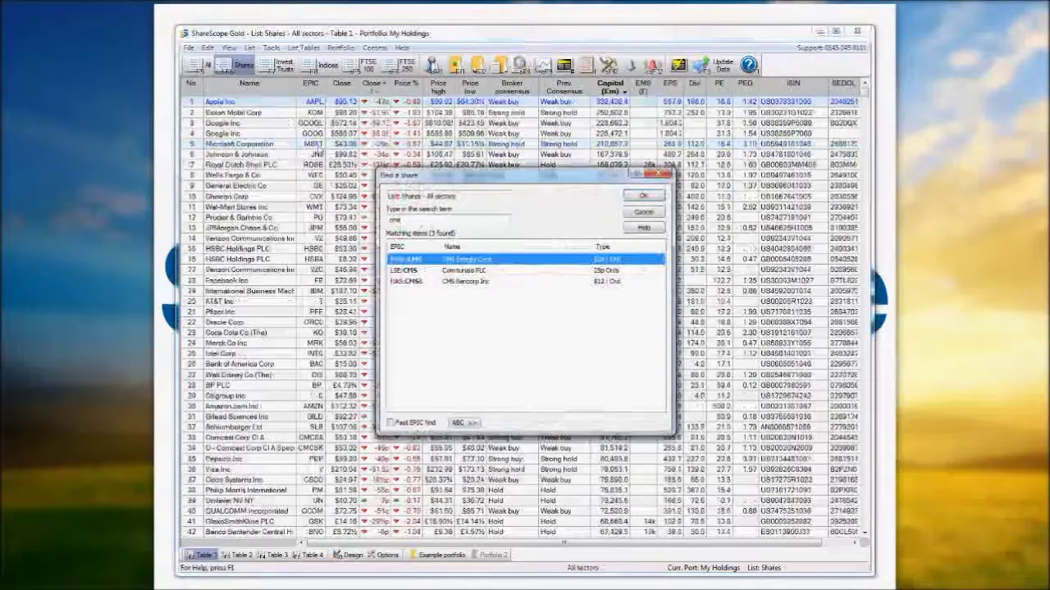
key("Down")
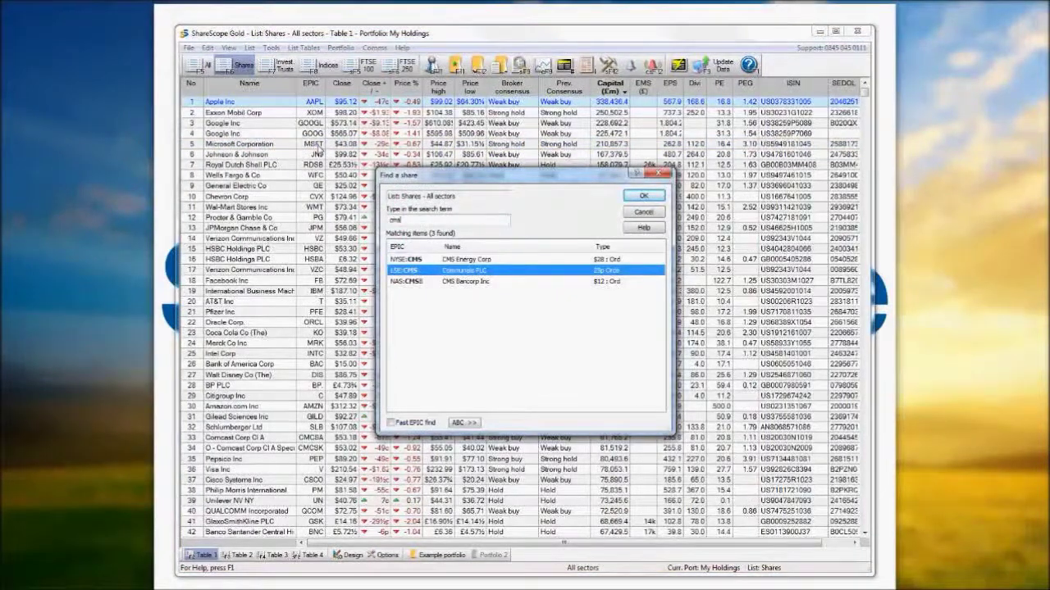
key("Return")
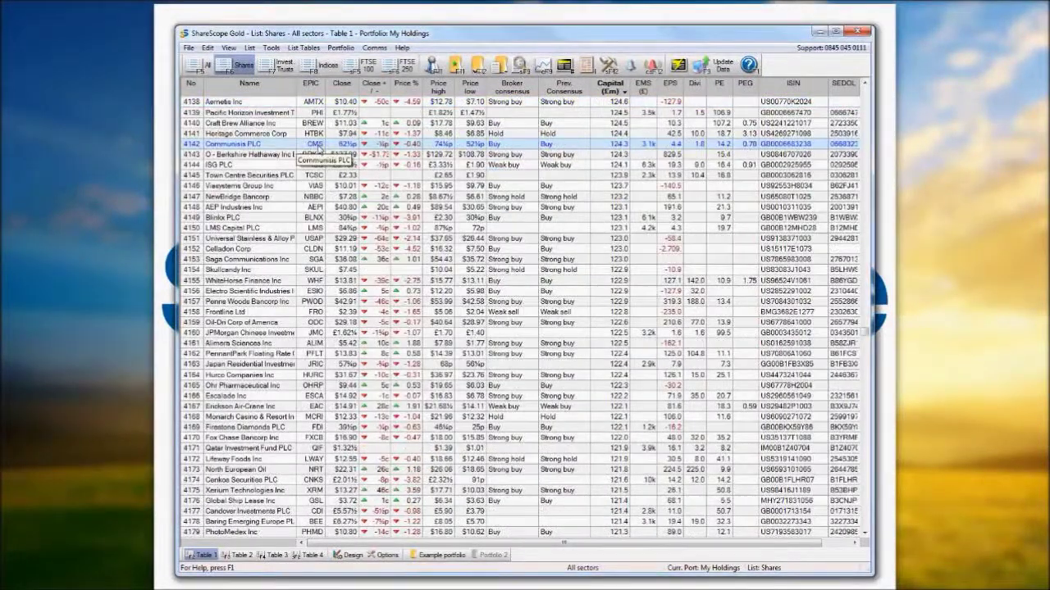
- Compare the news table for Communisis PLC with its news archive, and return to the Shares list
key("n")
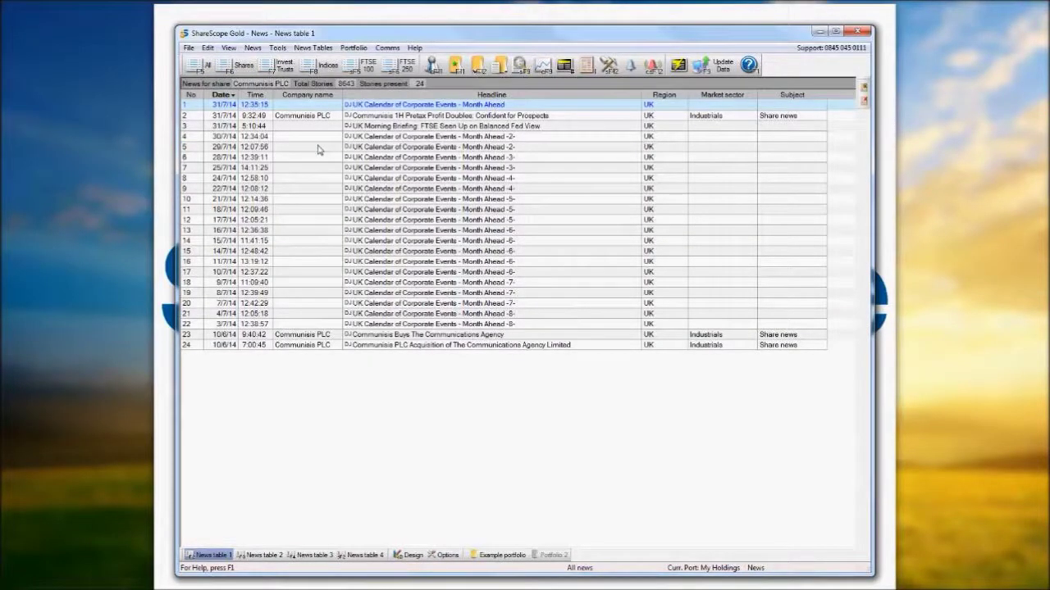
key("F6")
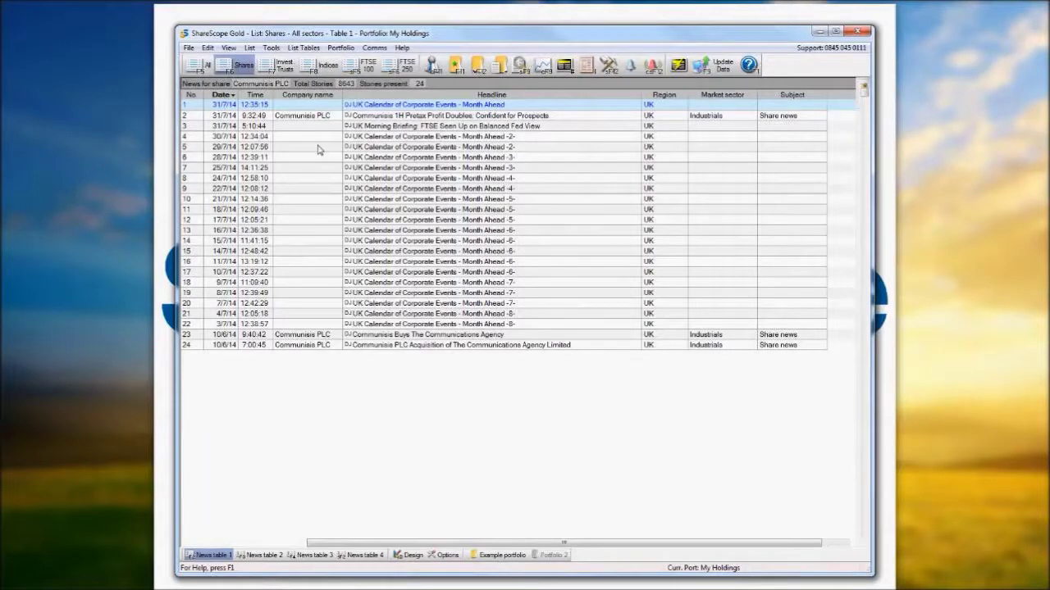
key("n")
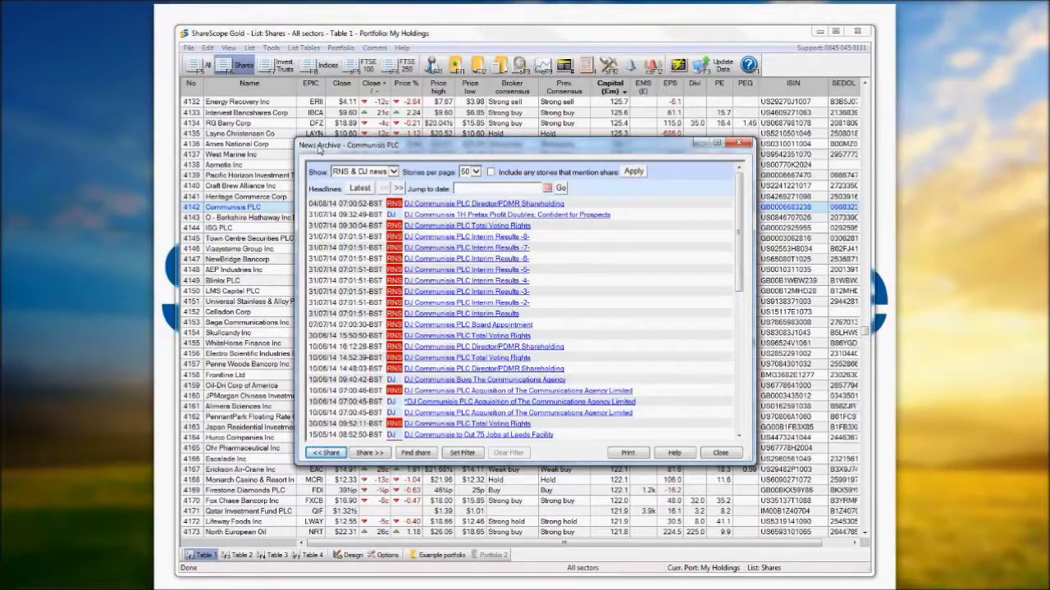
key("Escape")
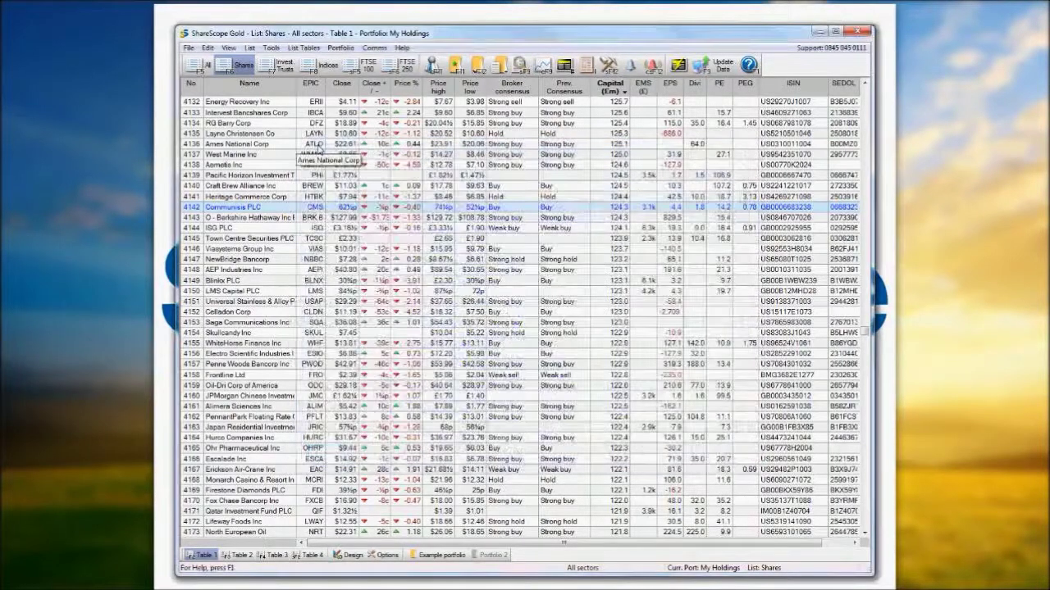
key("F11")
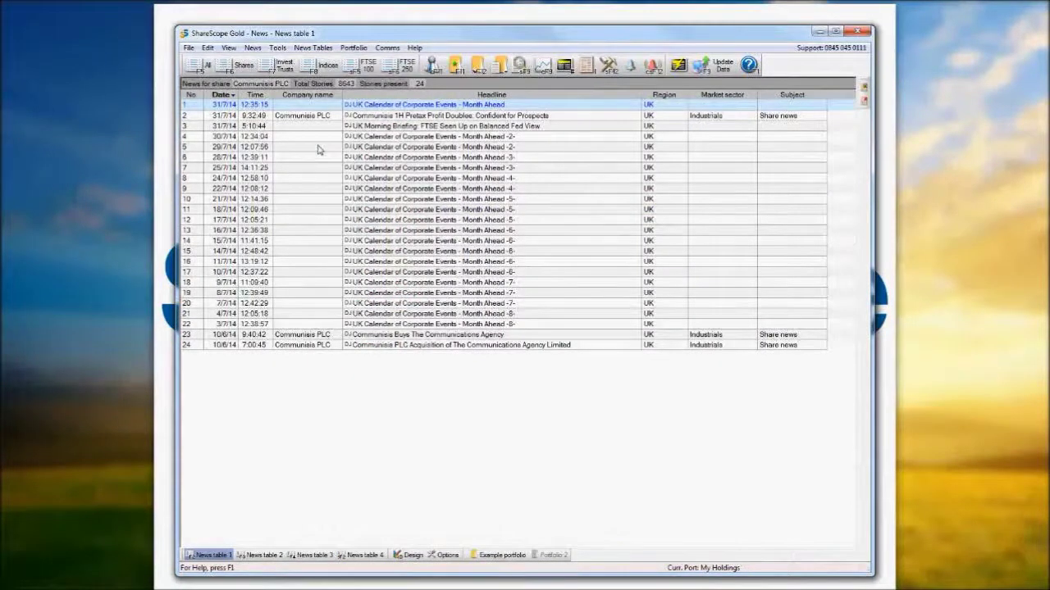
key("F6")
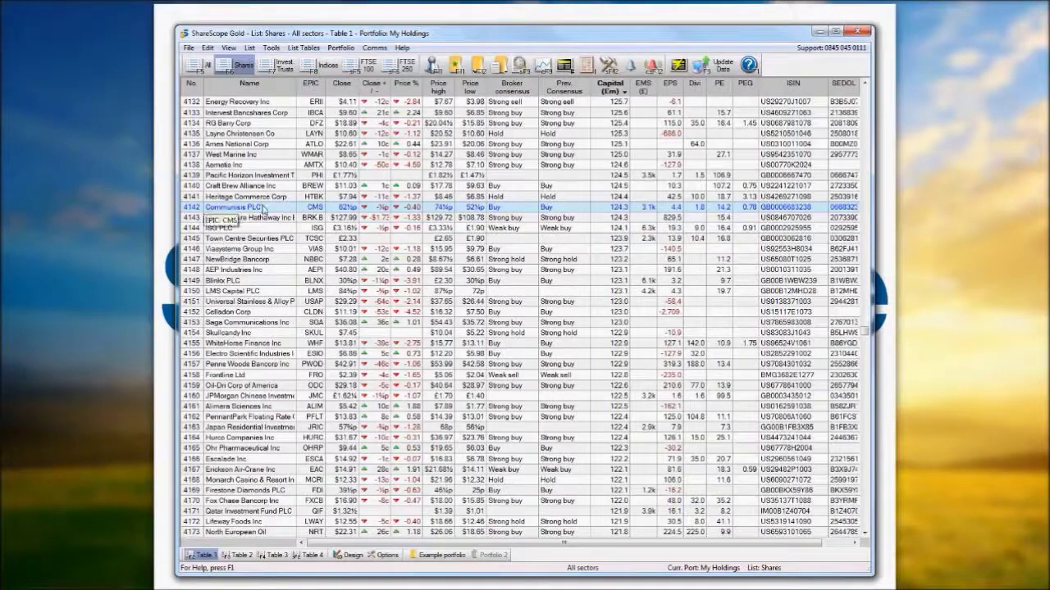
- Check the news search text setting for Communisis PLC and keep the default search
right_click(263, 209)
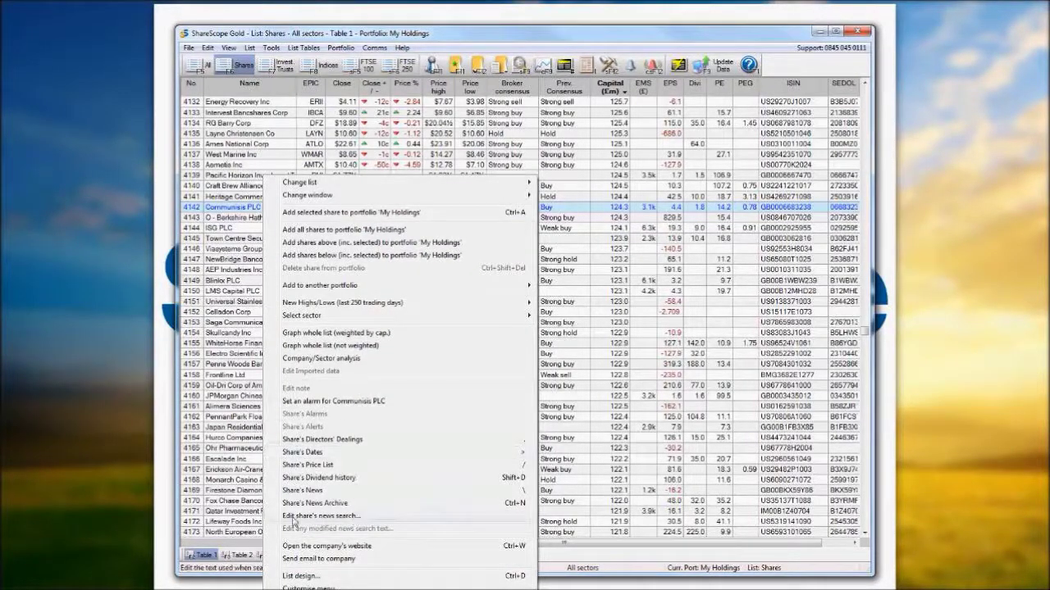
left_click(351, 519)
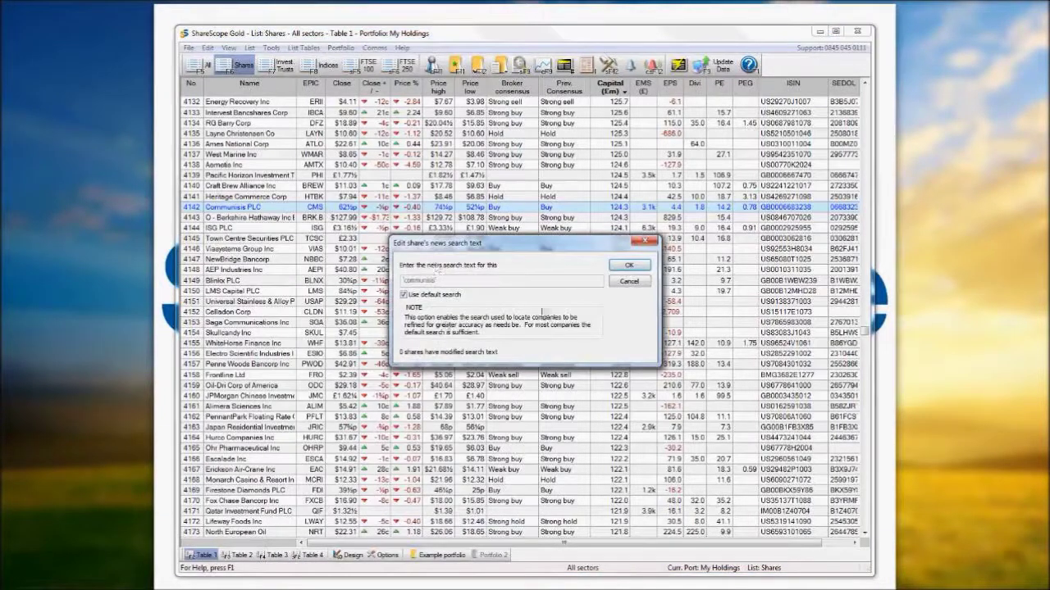
left_click(639, 269)
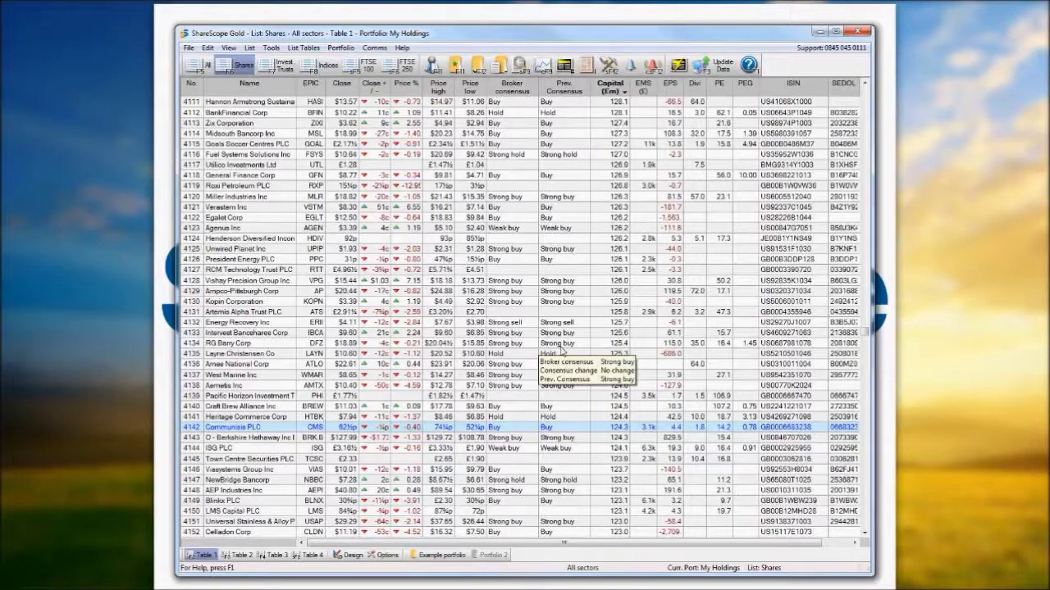
- Open the Communisis PLC graph and start adding a share or index as an additional graph
double_click(457, 431)
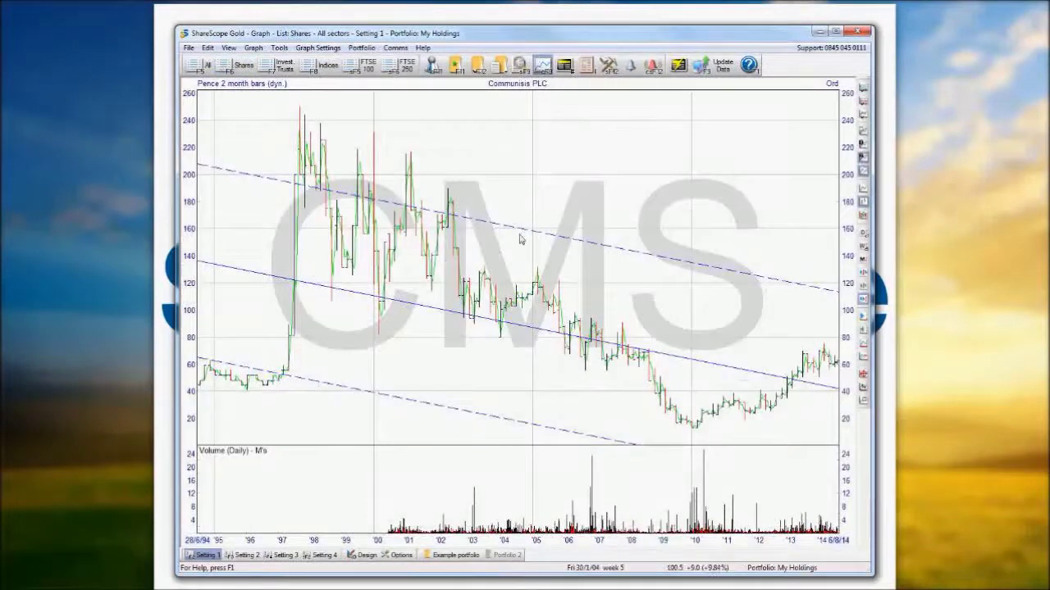
right_click(533, 237)
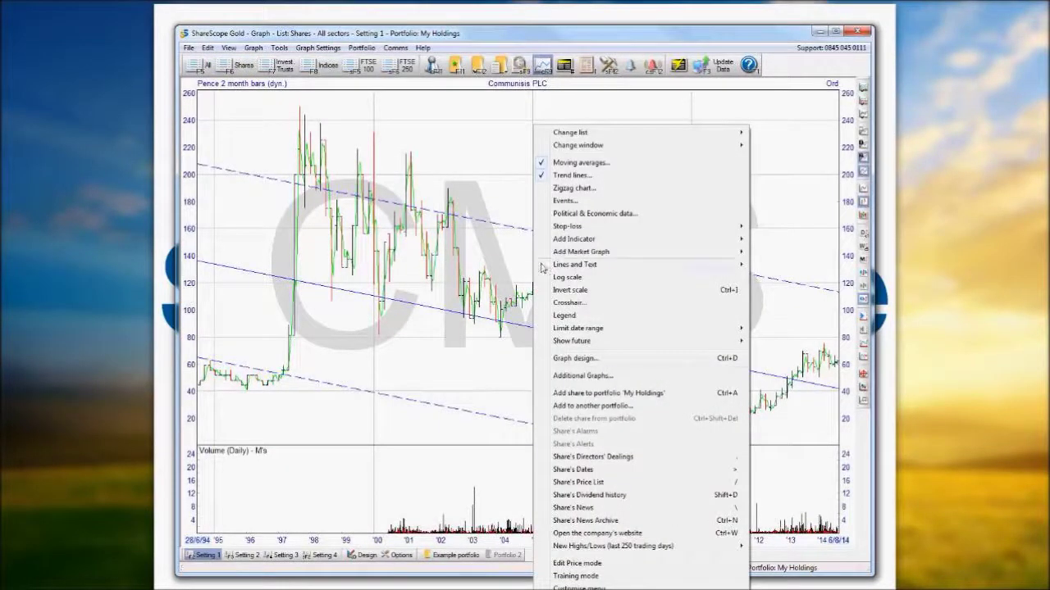
left_click(556, 377)
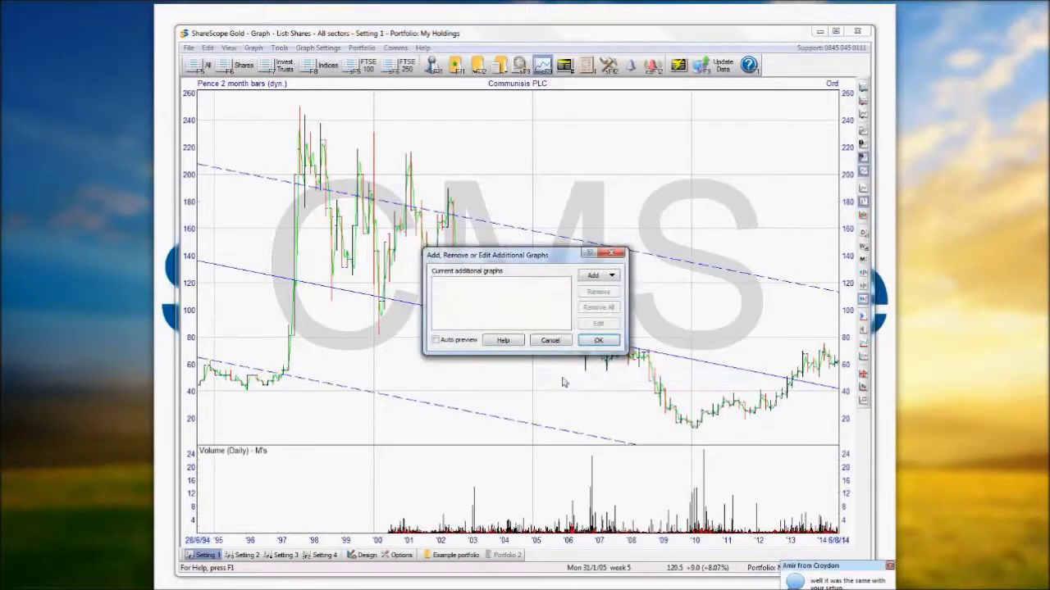
left_click(590, 279)
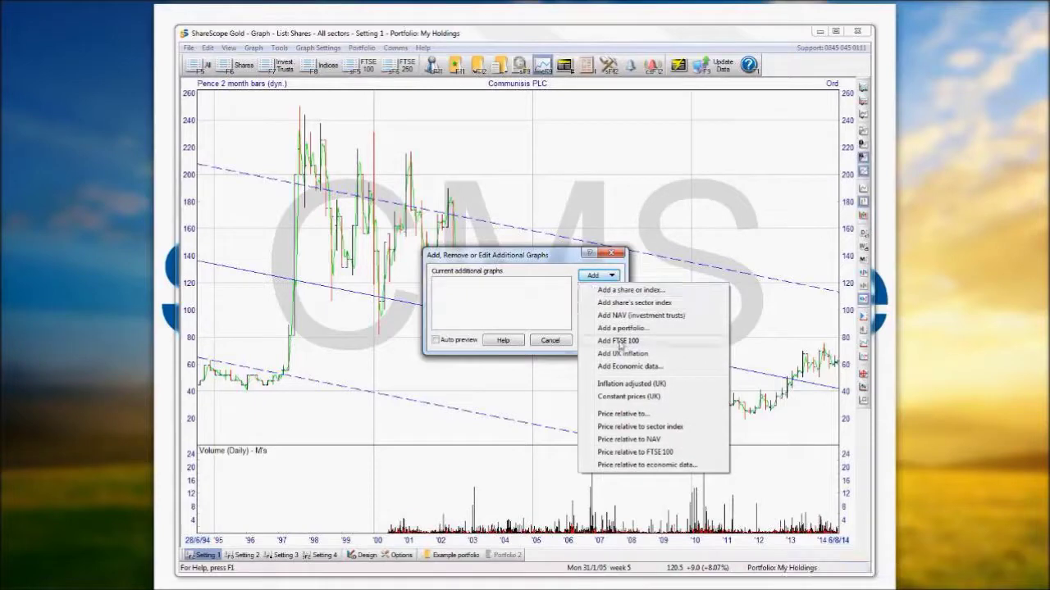
left_click(629, 292)
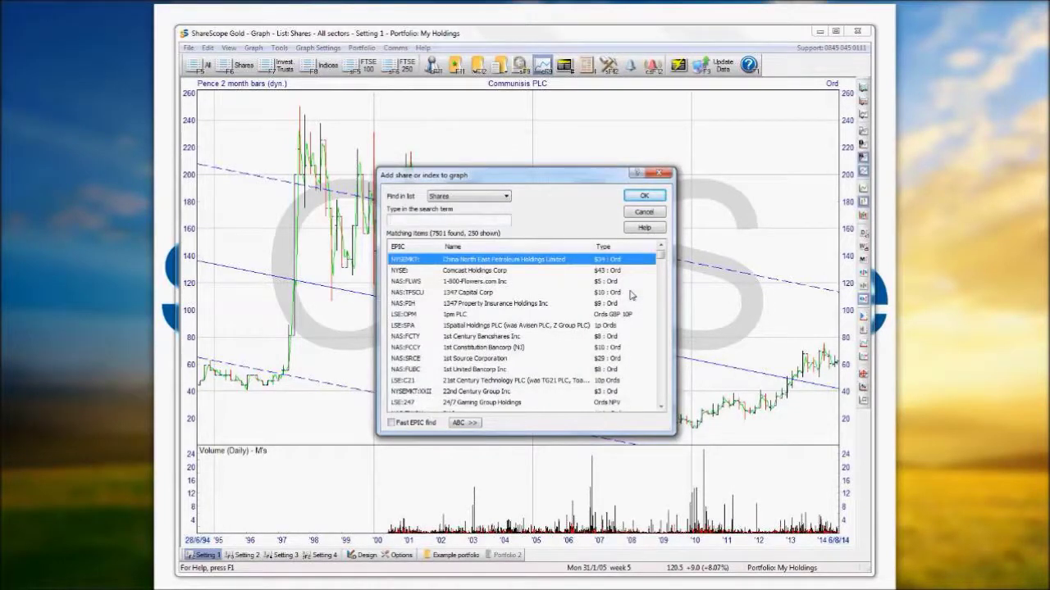
- Search the All list for asx and choose the FTSE All-Share index as the additional graph
left_click(488, 206)
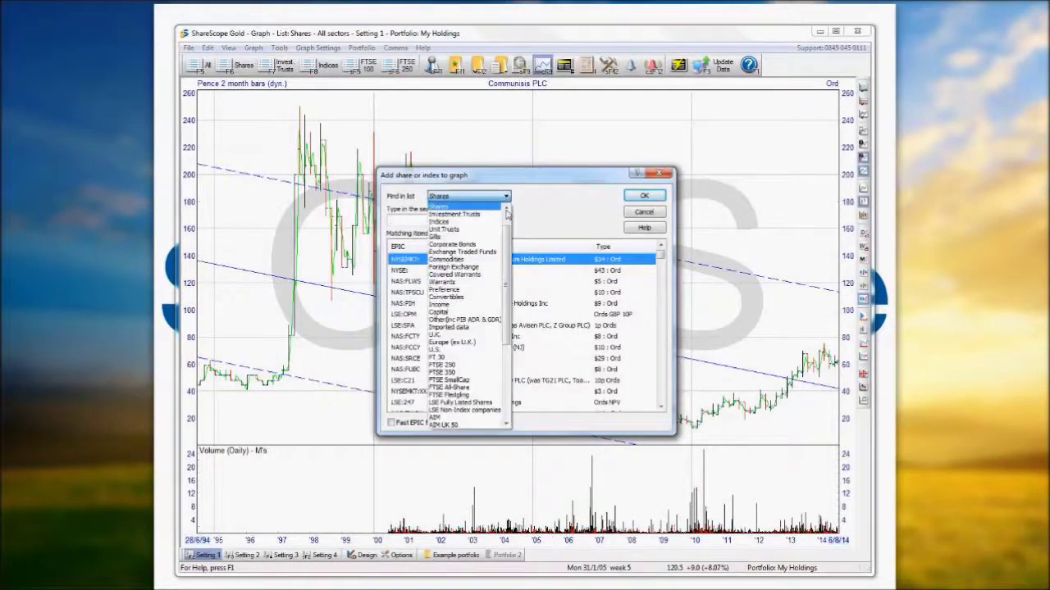
scroll(490, 209, "up", 3)
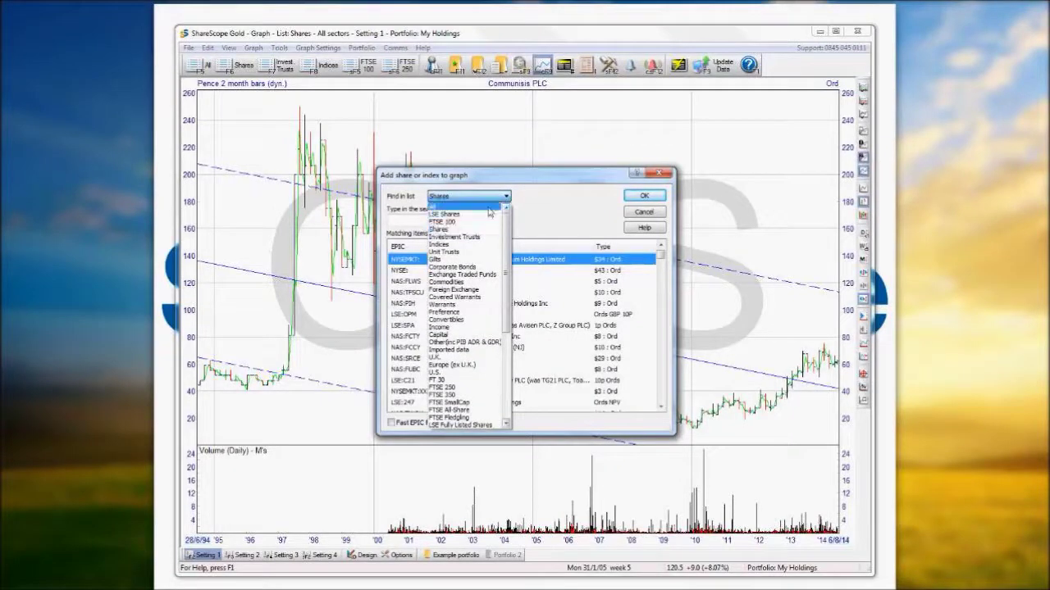
left_click(483, 207)
type("ax")
key("BackSpace")
type("sx")
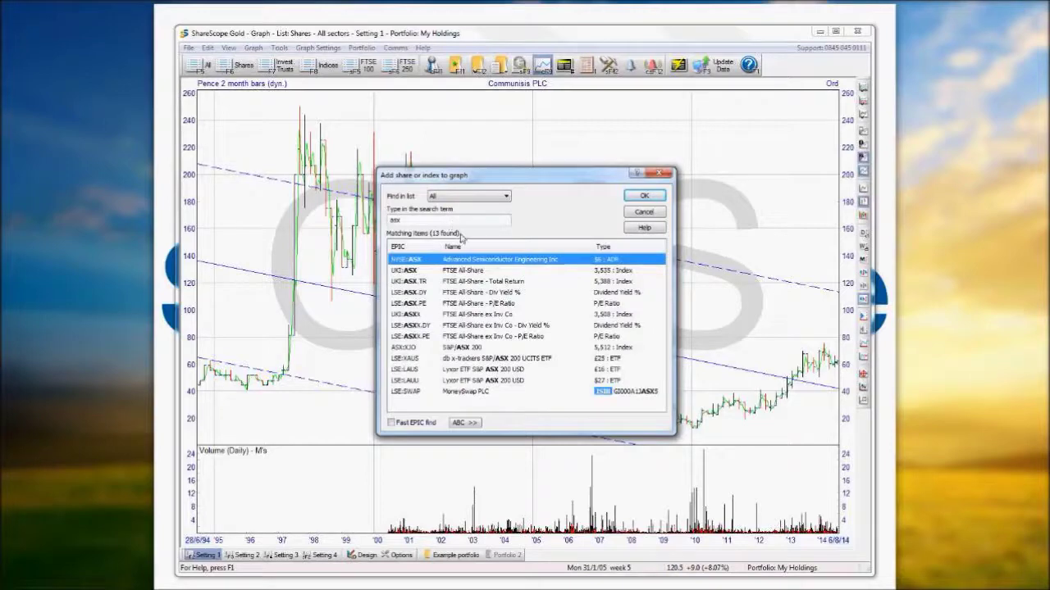
left_click(469, 271)
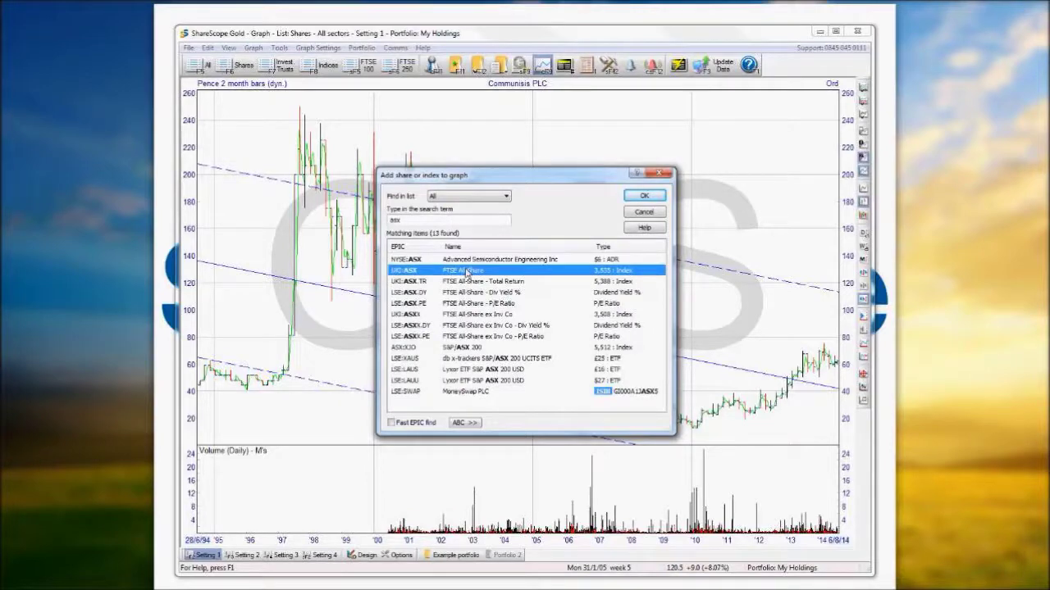
left_click(645, 196)
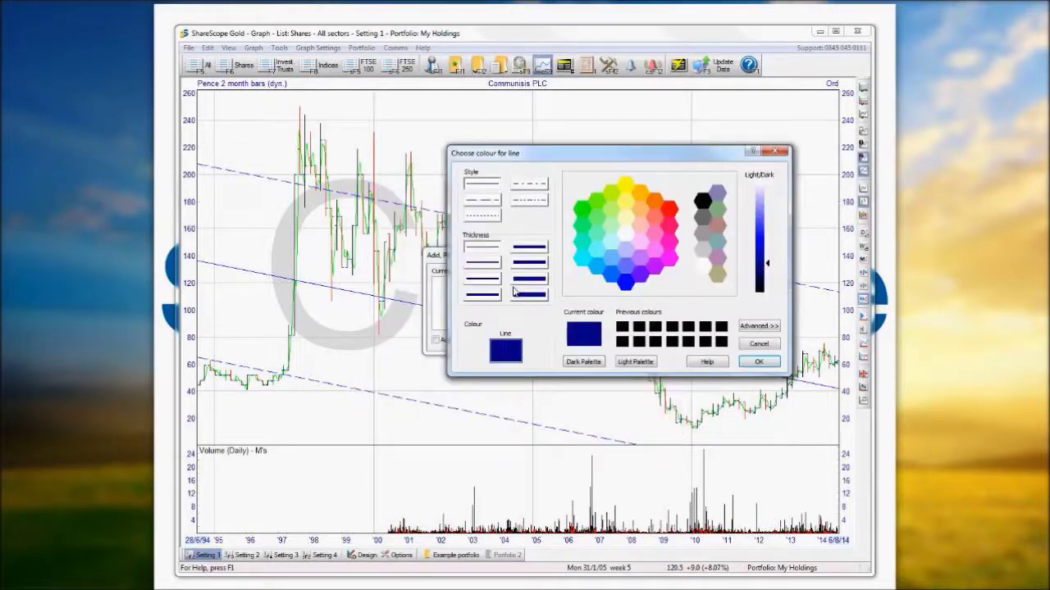
- Give the FTSE All-Share line the second-thinnest thickness and apply the additional graph
left_click(482, 262)
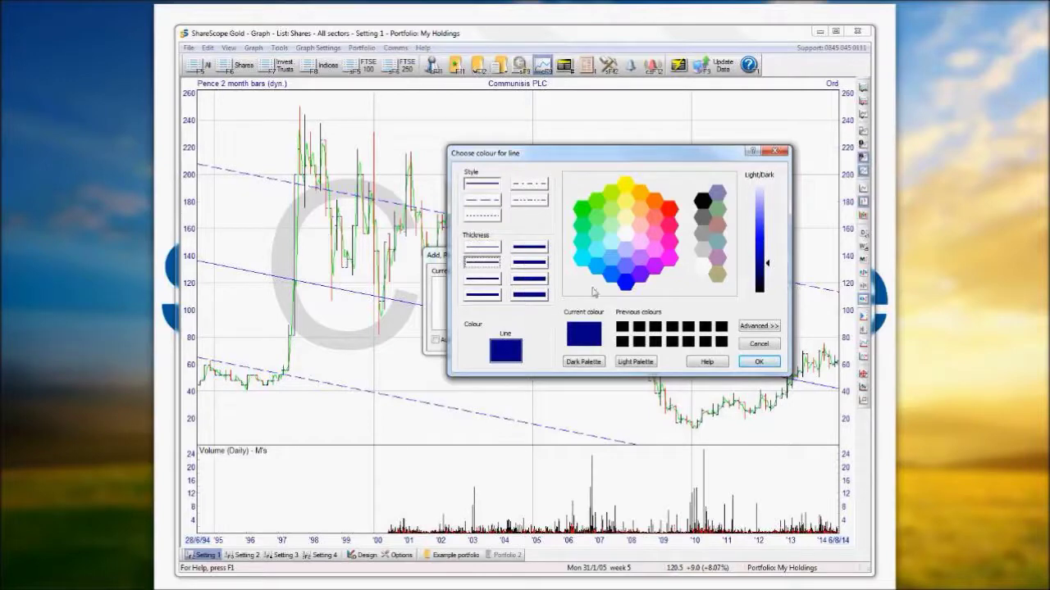
left_click(760, 362)
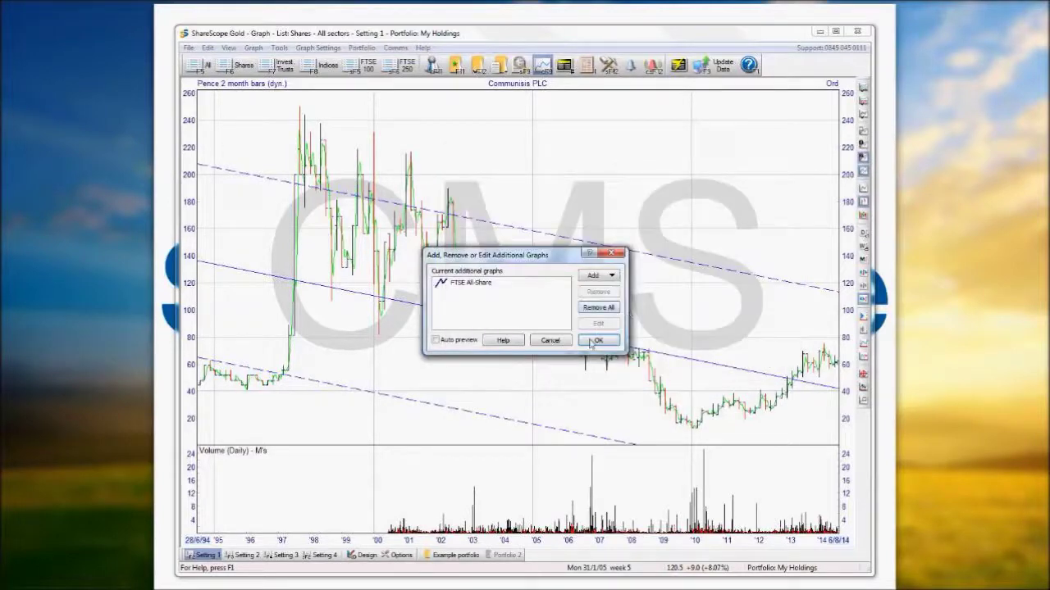
left_click(598, 341)
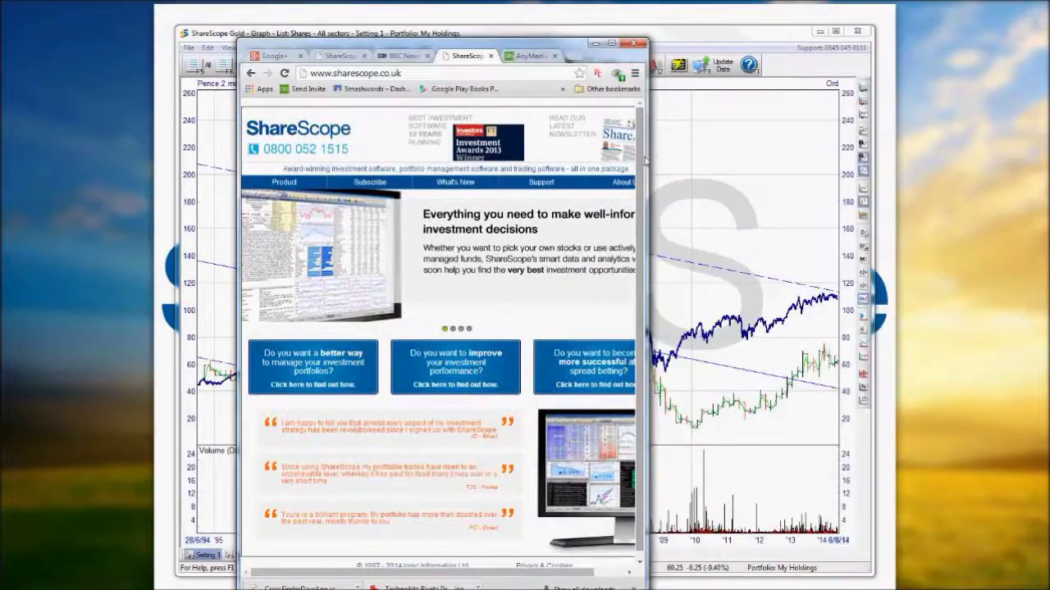
- Switch to the ShareScope website in the browser, widen its window and browse the ShareScoop newsletter issues
left_click_drag(645, 161, 824, 152)
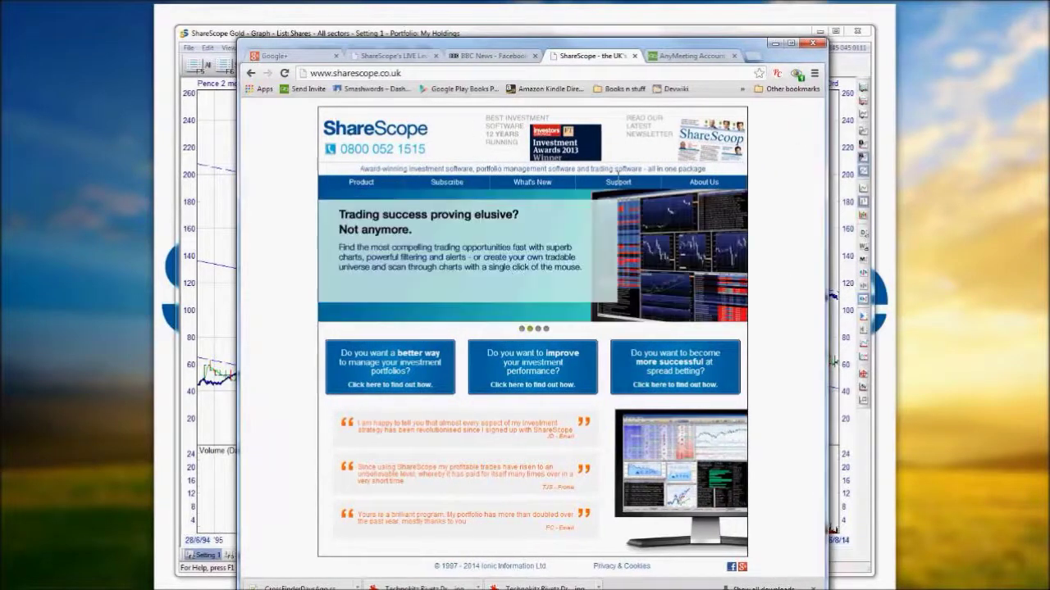
mouse_move(532, 183)
left_click(528, 197)
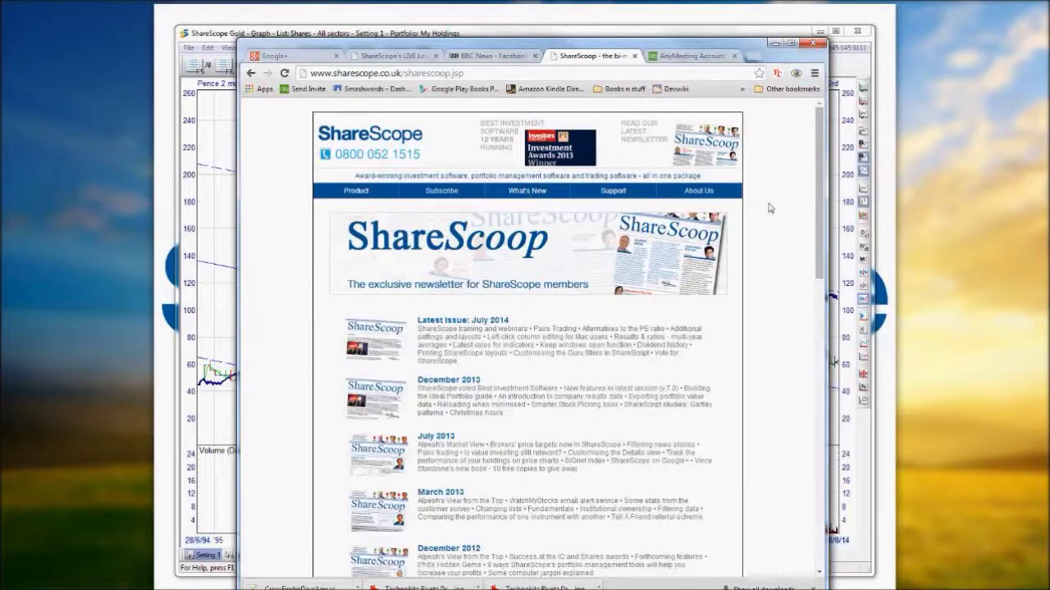
scroll(821, 204, "down", 3)
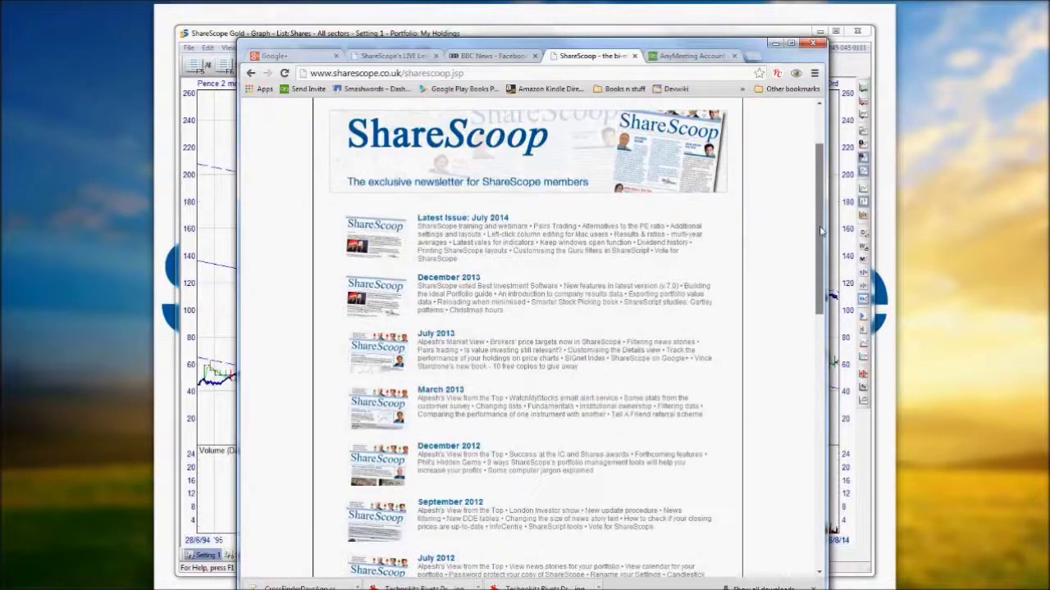
- Look through the December 2013 ShareScoop issue and return to the Communisis PLC graph in ShareScope
left_click(458, 271)
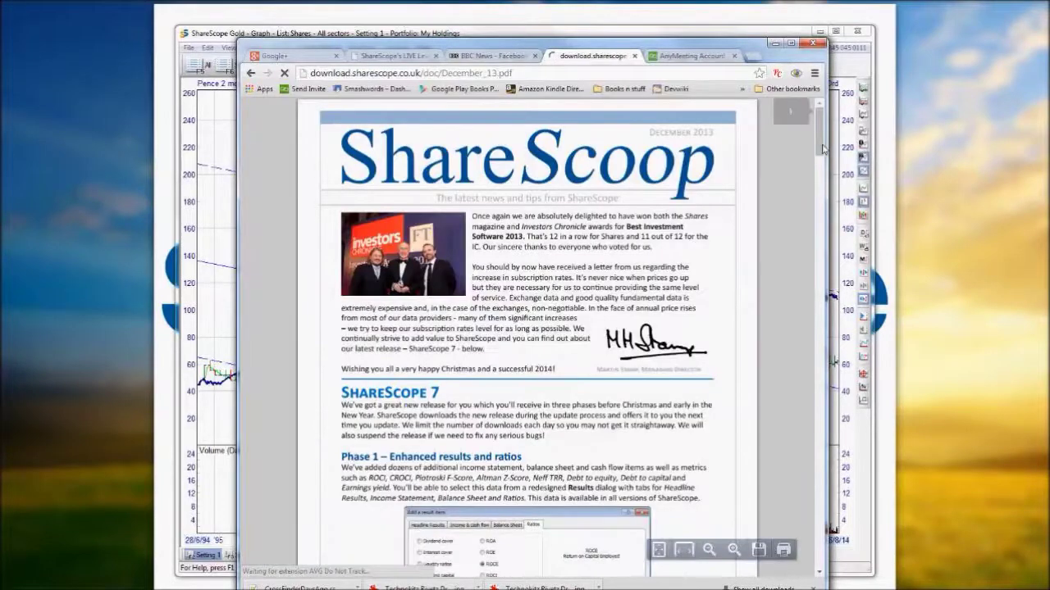
left_click(814, 320)
left_click_drag(814, 320, 769, 144)
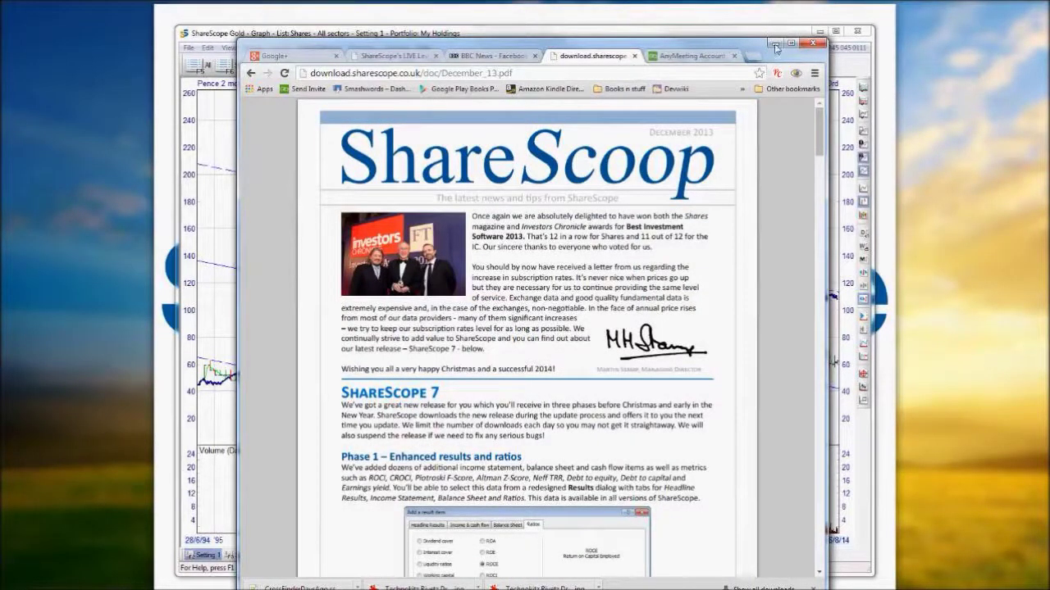
left_click(810, 43)
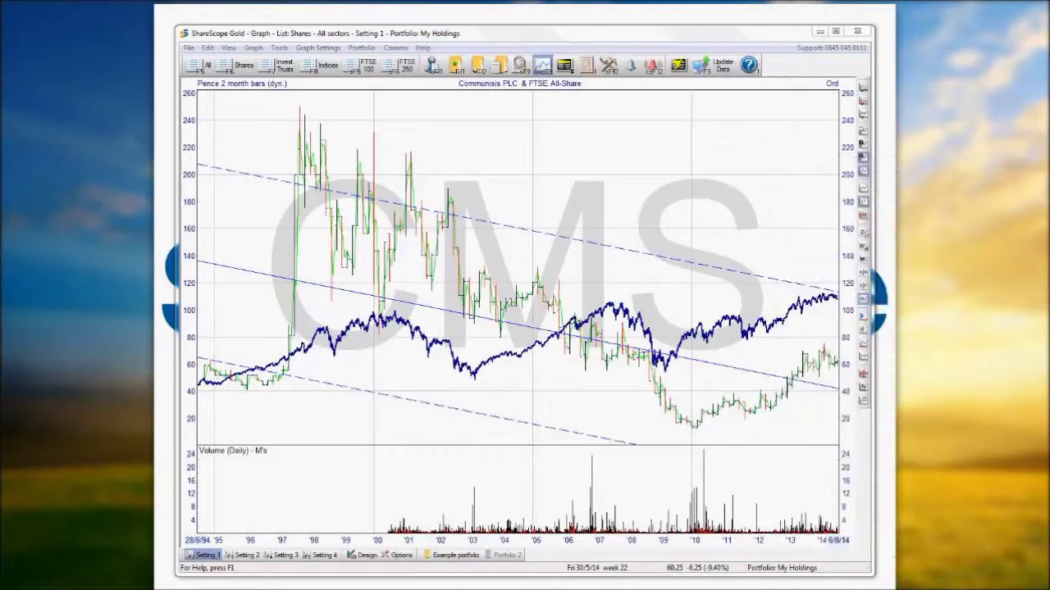